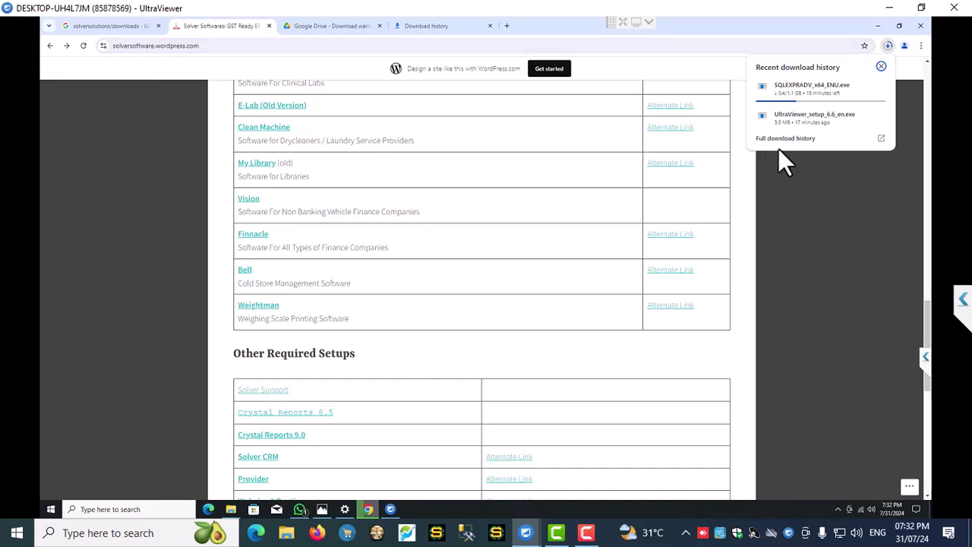
# - After a look at the full download history, search Google for 'solver solutions download'
pyautogui.click(827, 141)
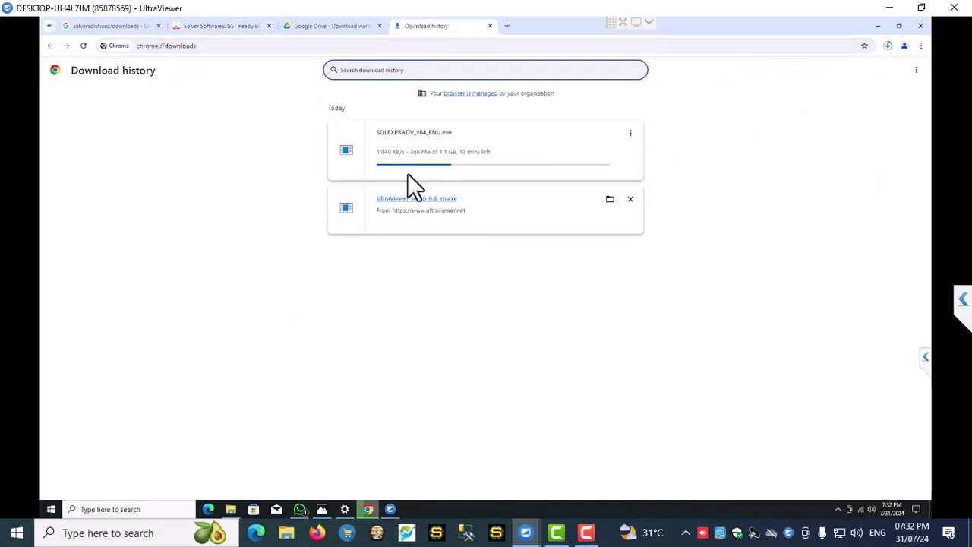
pyautogui.click(111, 26)
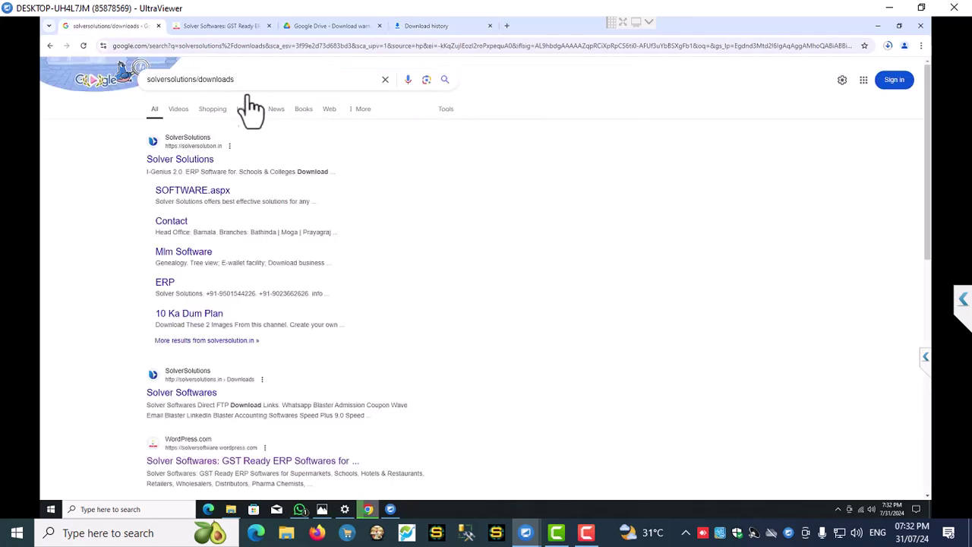
pyautogui.tripleClick(142, 79)
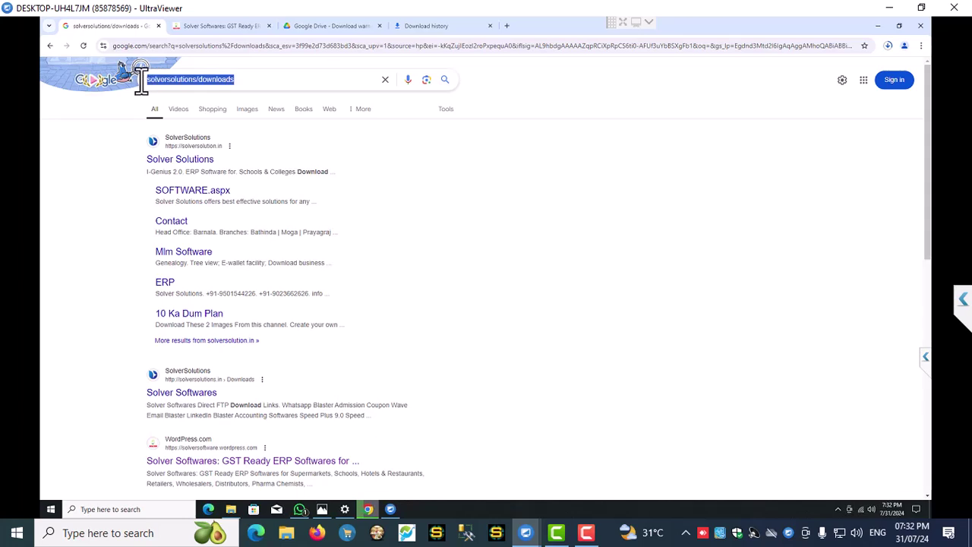
pyautogui.press('BackSpace')
pyautogui.write('solv')
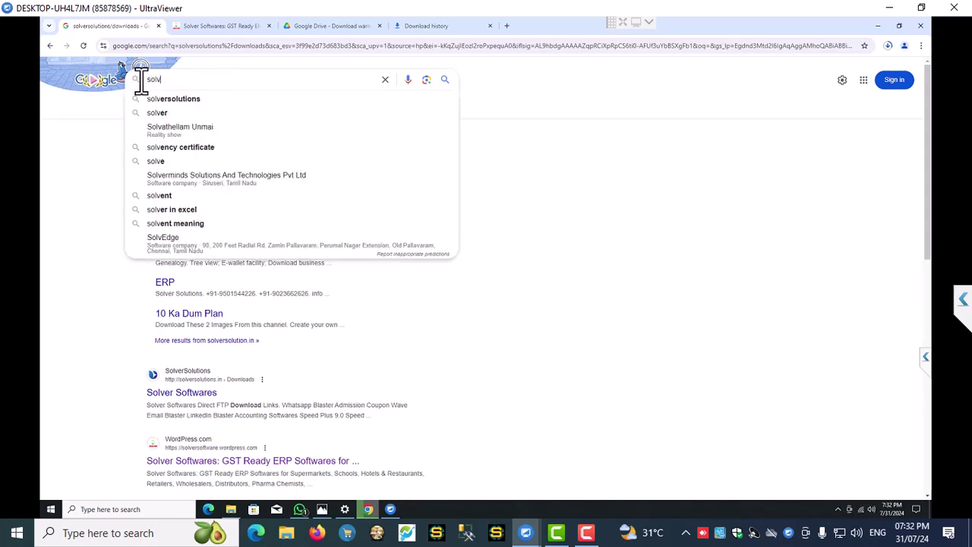
pyautogui.write('er solutions do')
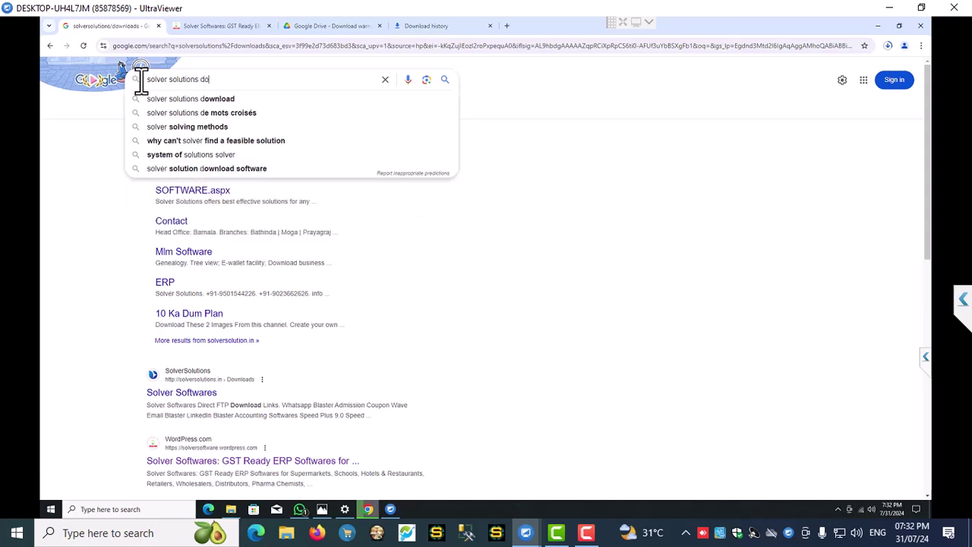
pyautogui.write('wn')
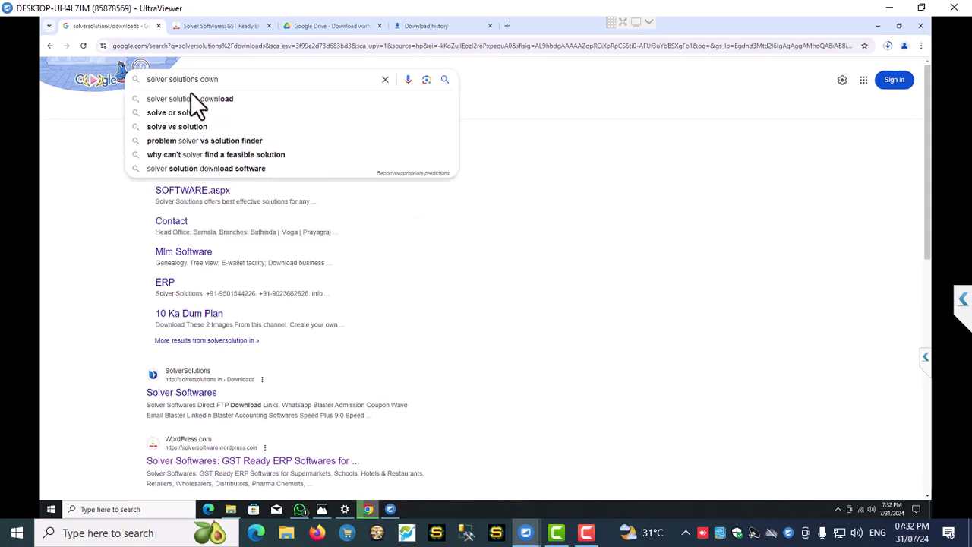
pyautogui.click(201, 99)
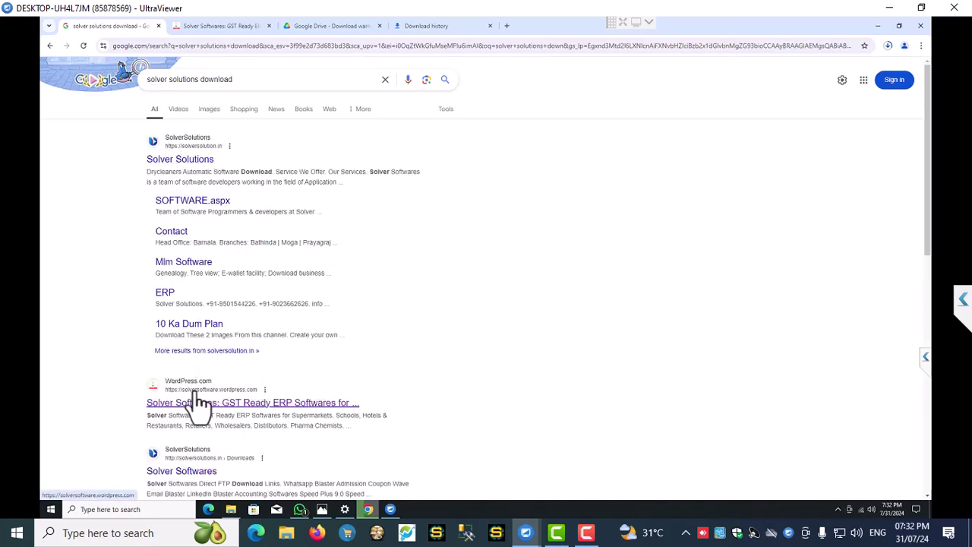
# - Start the SQL Server 2014 download from the Solver Softwares page and close the duplicate Drive warning tab
pyautogui.click(227, 26)
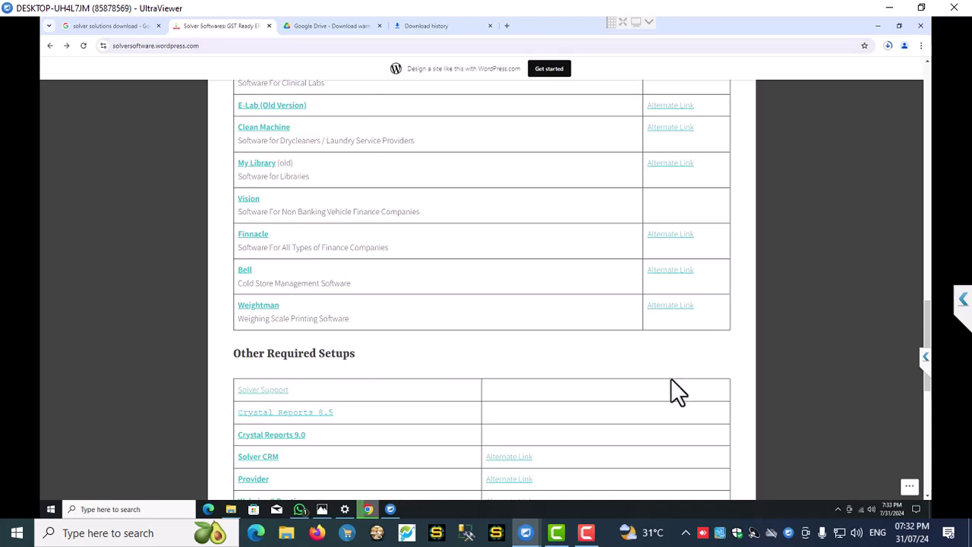
pyautogui.scroll(-2, 670, 379)
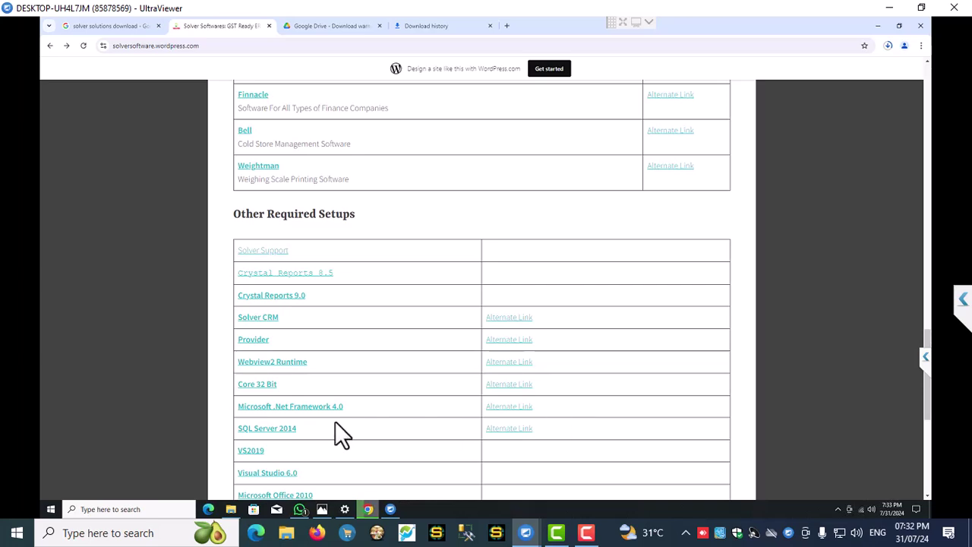
pyautogui.click(256, 429)
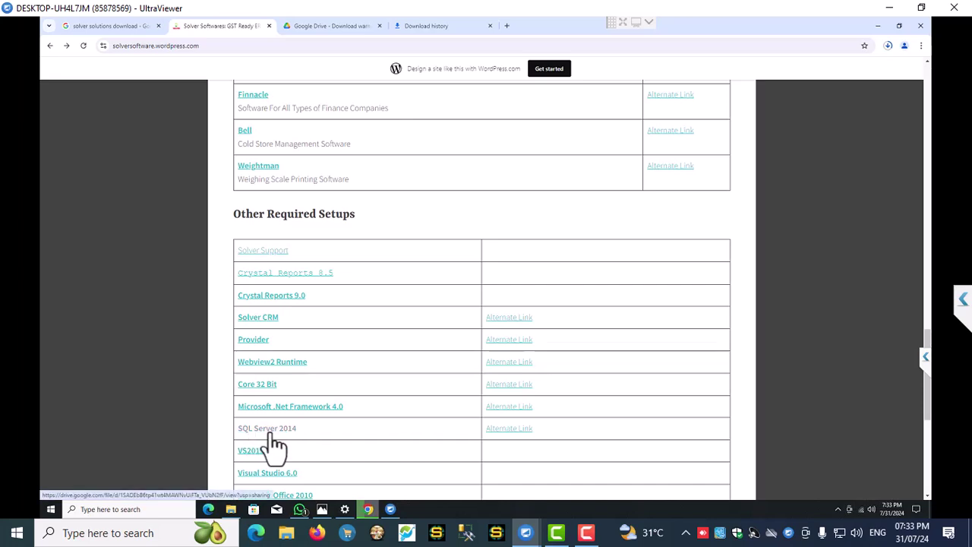
pyautogui.click(334, 30)
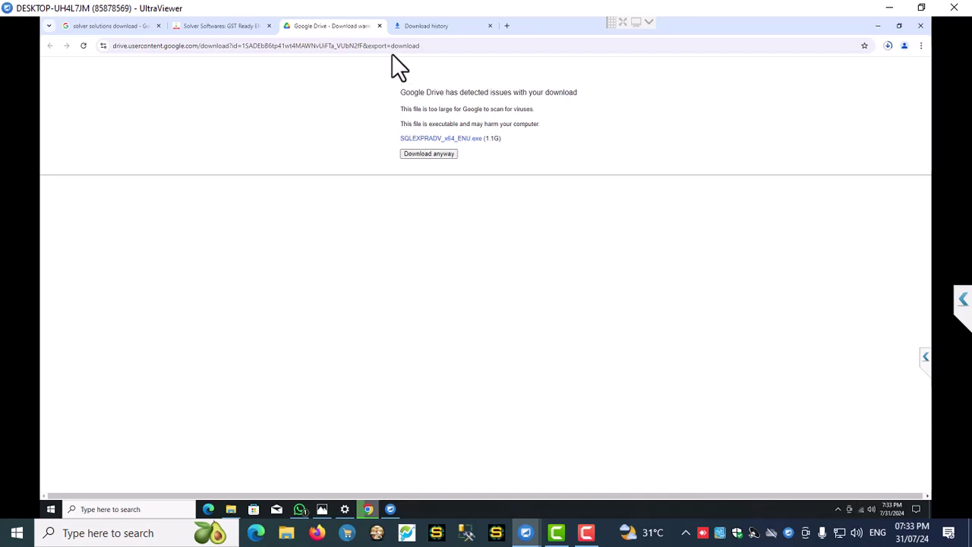
pyautogui.click(379, 26)
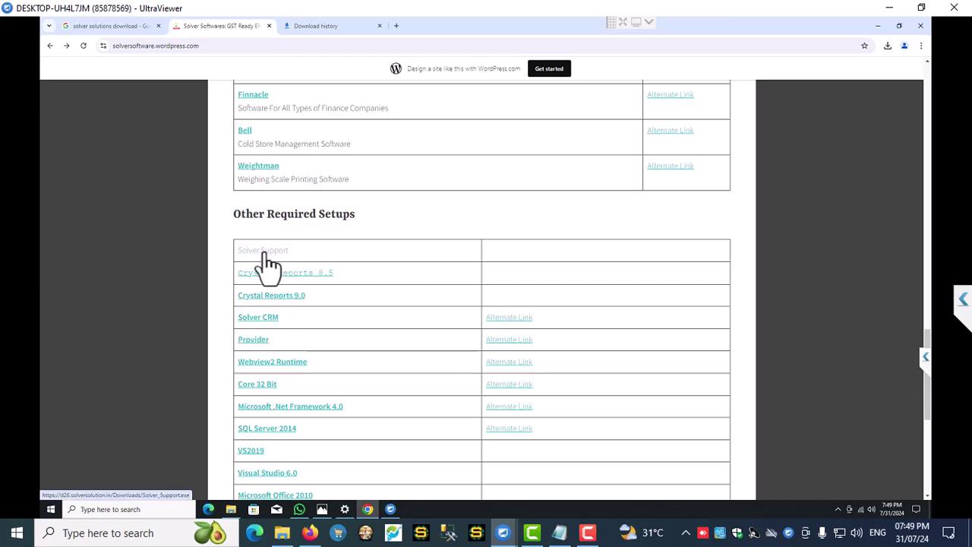
# - Open the Solver Support and Crystal Reports 9.0 download links in new tabs
pyautogui.rightClick(266, 256)
pyautogui.click(302, 261)
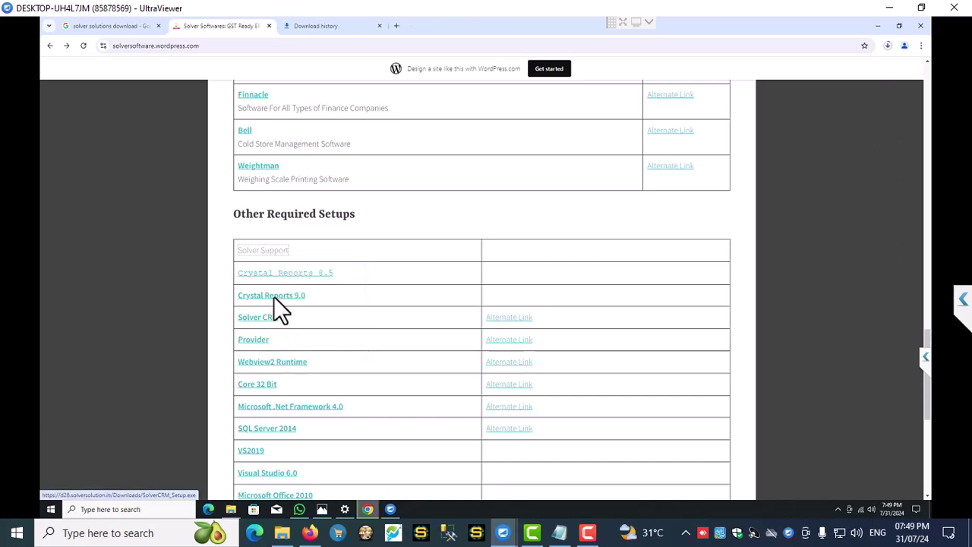
pyautogui.rightClick(282, 300)
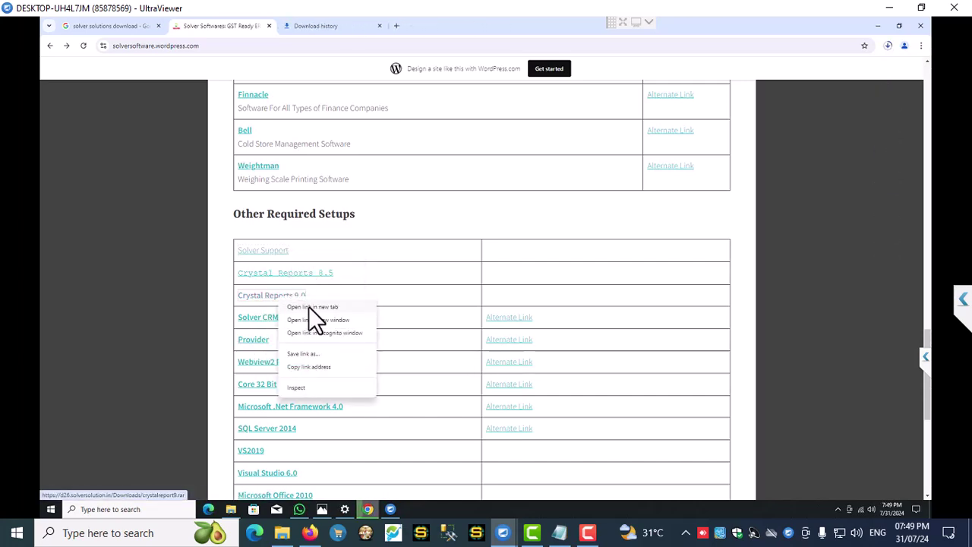
pyautogui.click(309, 306)
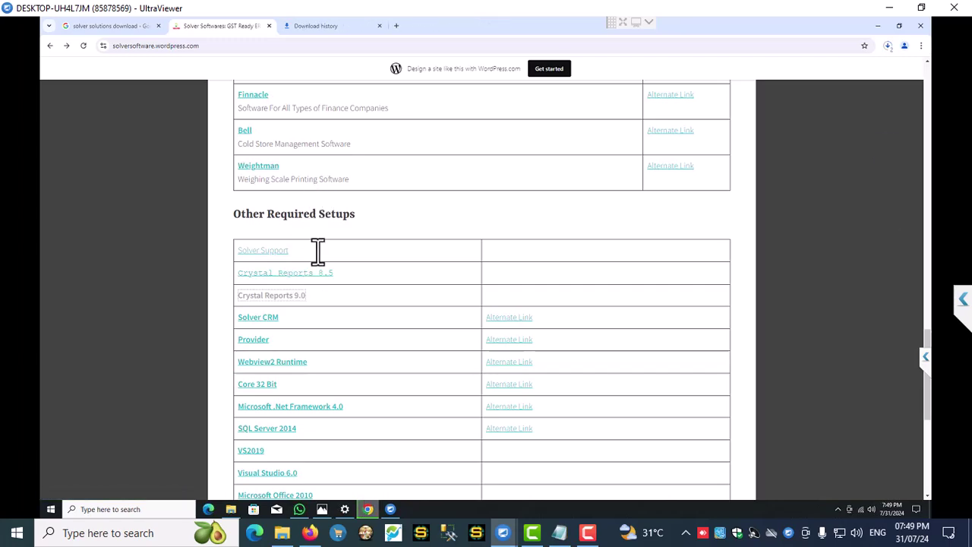
# - Open the Speed Plus 9.0 download link in a new tab
pyautogui.scroll(5, 317, 252)
pyautogui.scroll(3, 317, 252)
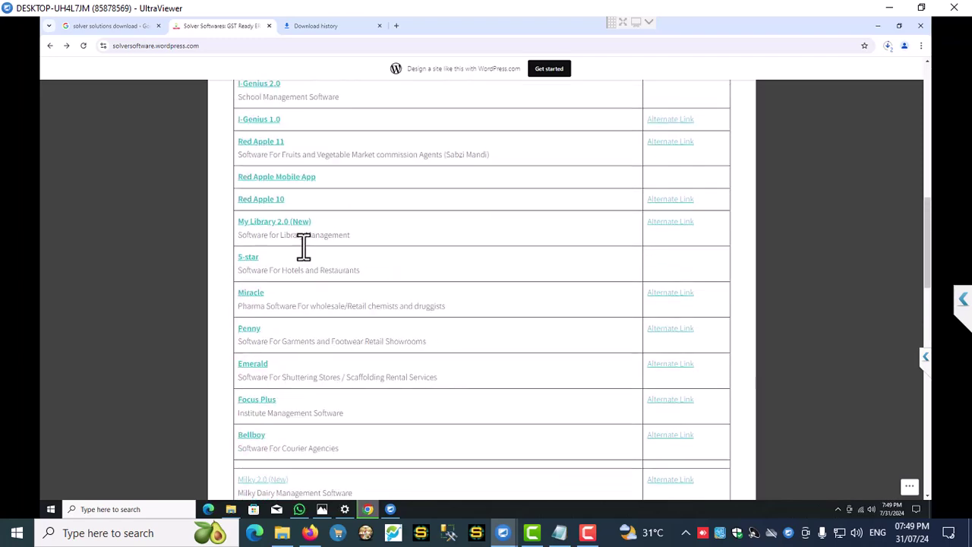
pyautogui.scroll(1, 300, 240)
pyautogui.scroll(2, 297, 236)
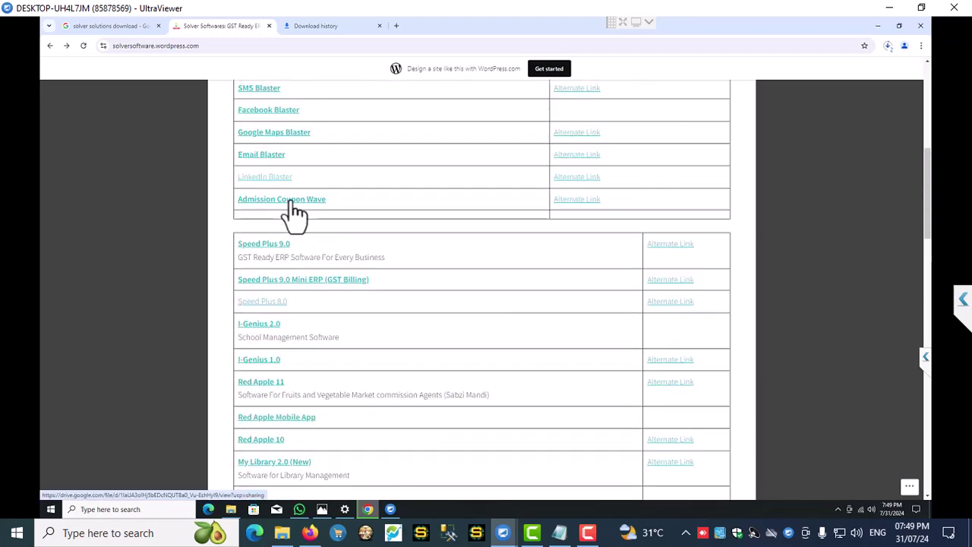
pyautogui.click(266, 245)
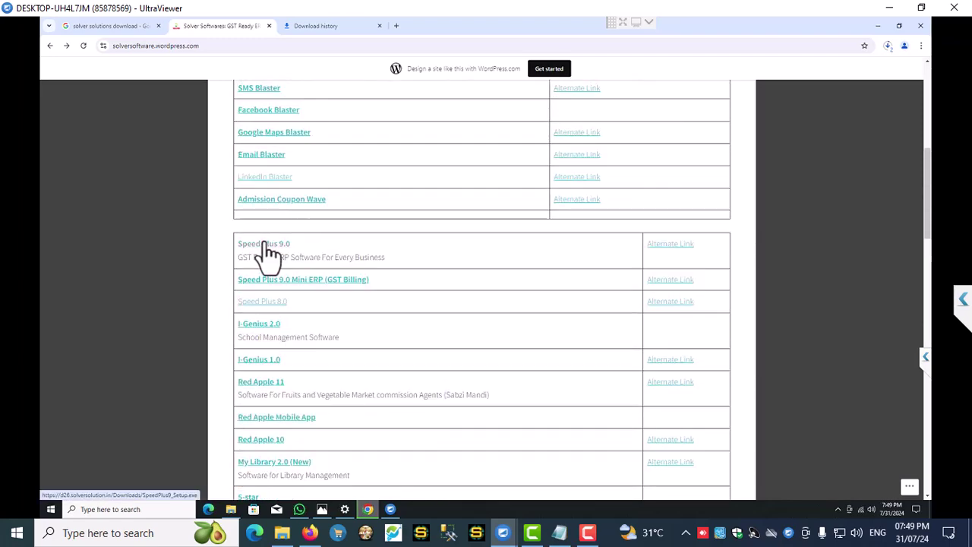
pyautogui.rightClick(266, 248)
pyautogui.click(299, 251)
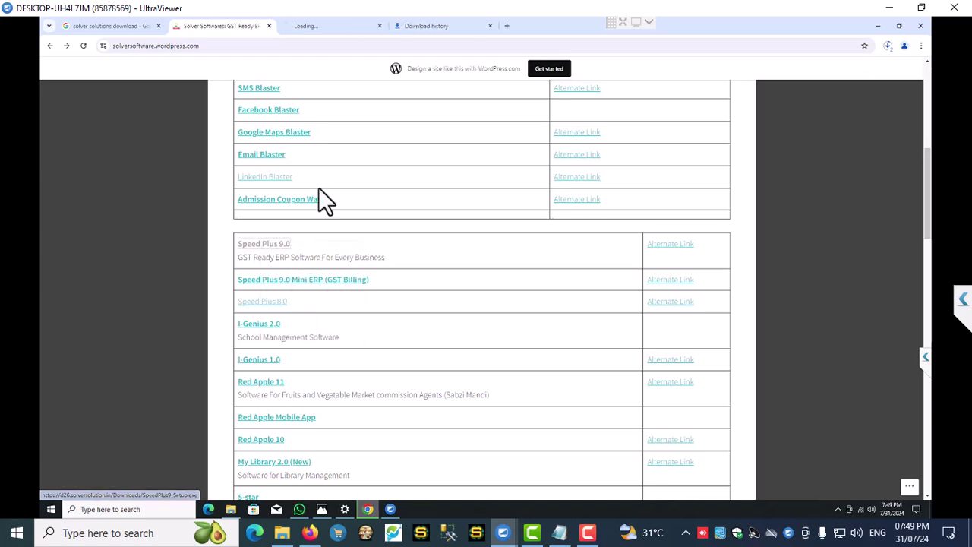
# - Check progress of Solver_Support.exe, SpeedPlus9_Setup.exe and crystalreport9.rar in the downloads list
pyautogui.click(888, 46)
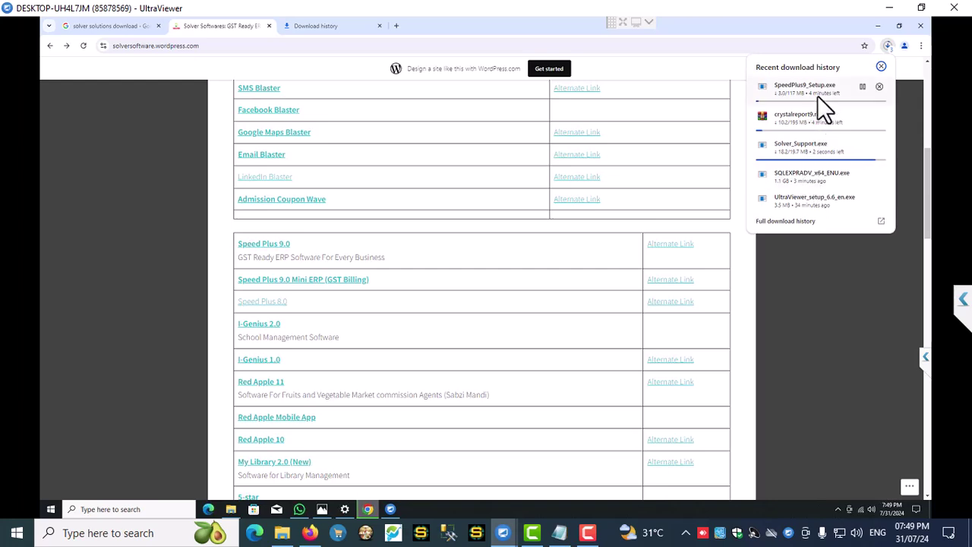
pyautogui.scroll(-3, 321, 410)
pyautogui.scroll(-6, 320, 410)
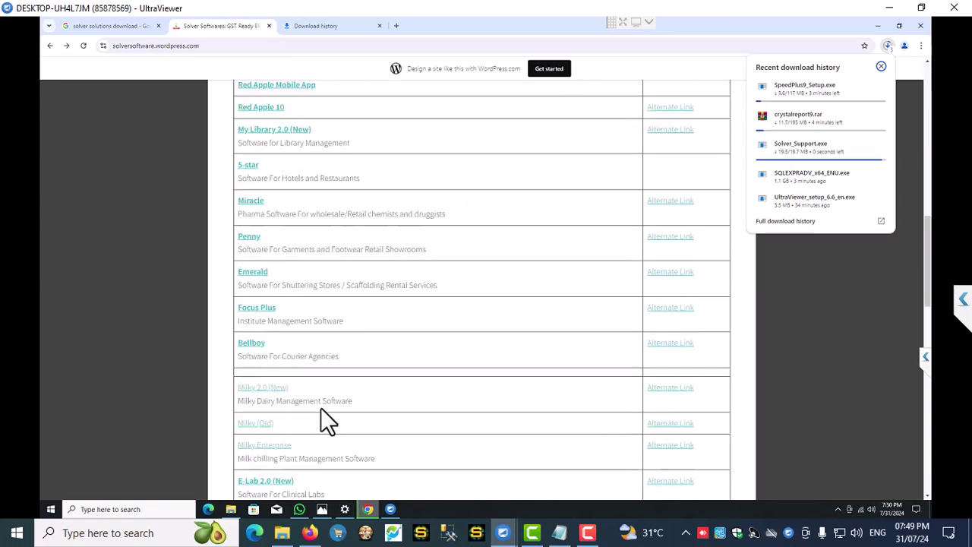
pyautogui.scroll(-3, 321, 410)
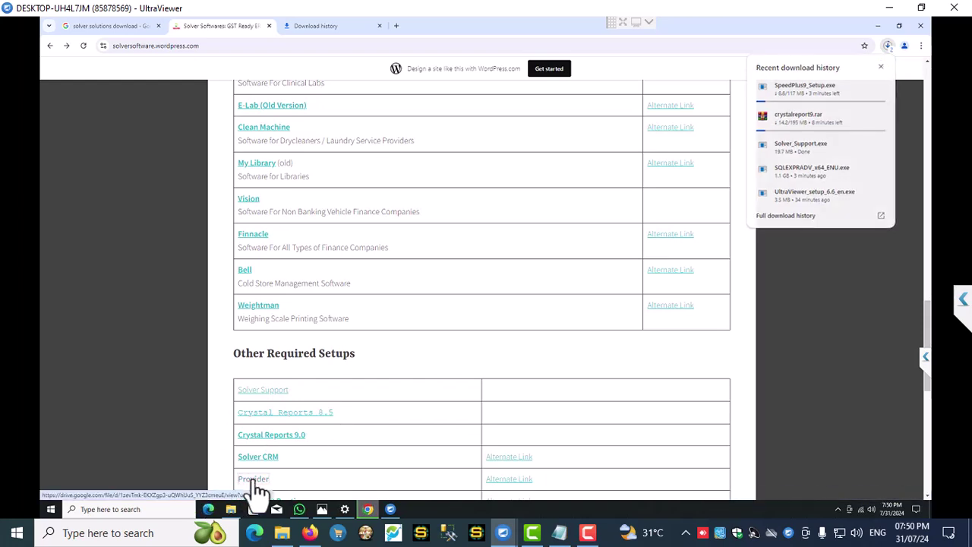
# - Open the Provider link in a new tab and download provider.exe from Google Drive
pyautogui.rightClick(257, 480)
pyautogui.click(304, 385)
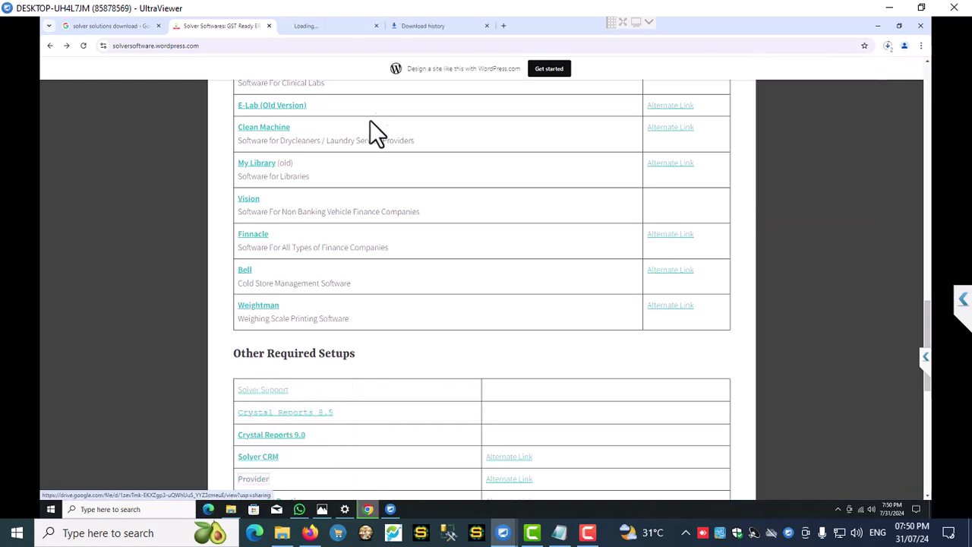
pyautogui.click(311, 26)
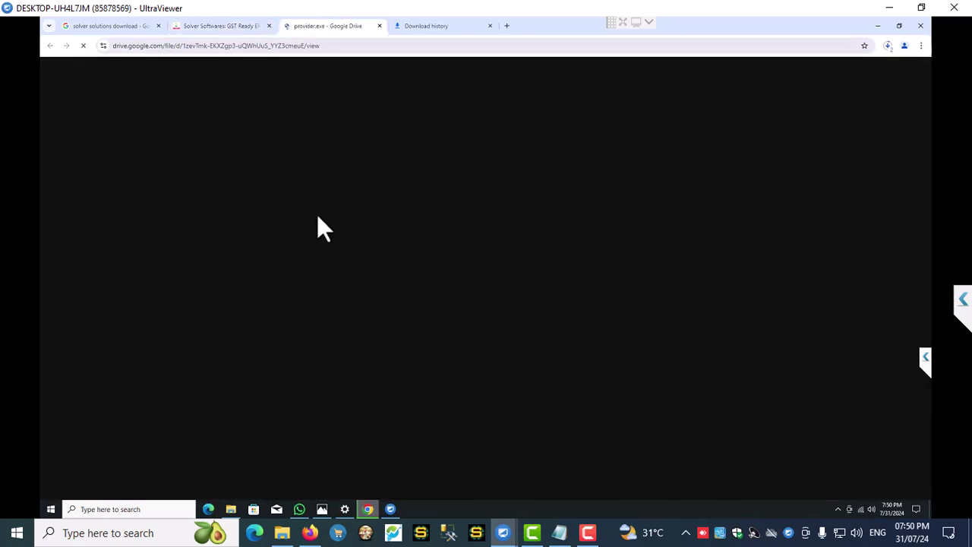
pyautogui.click(851, 71)
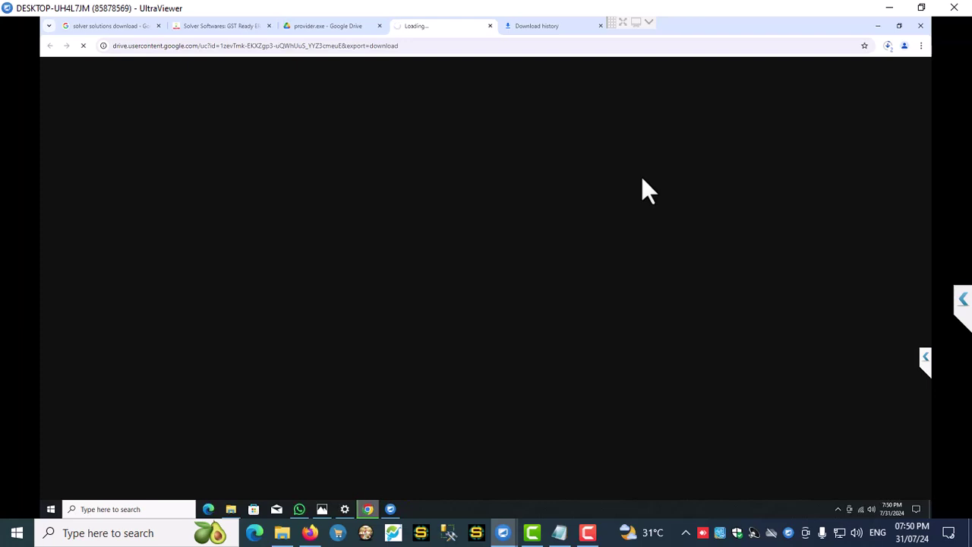
# - Close the stalled download page and retry the provider.exe download from Drive
pyautogui.click(536, 26)
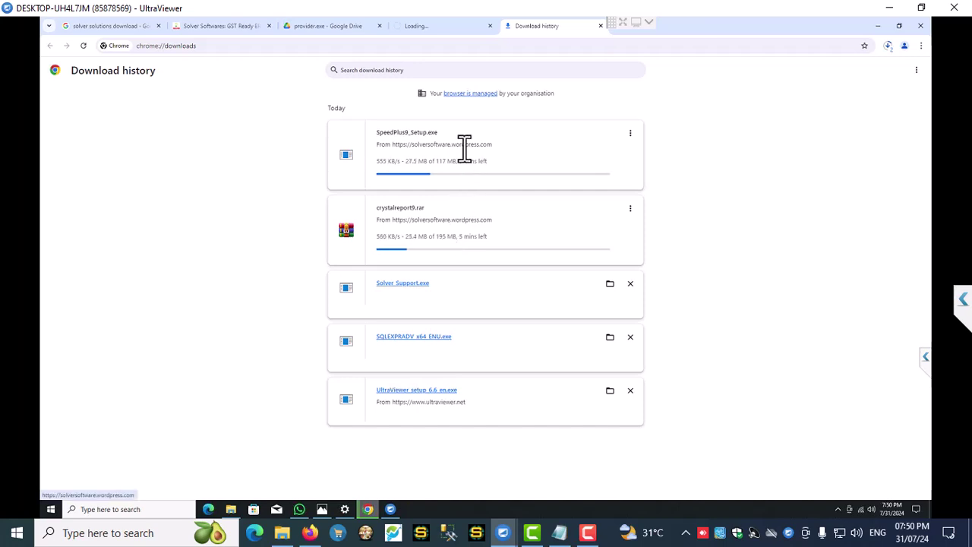
pyautogui.click(408, 26)
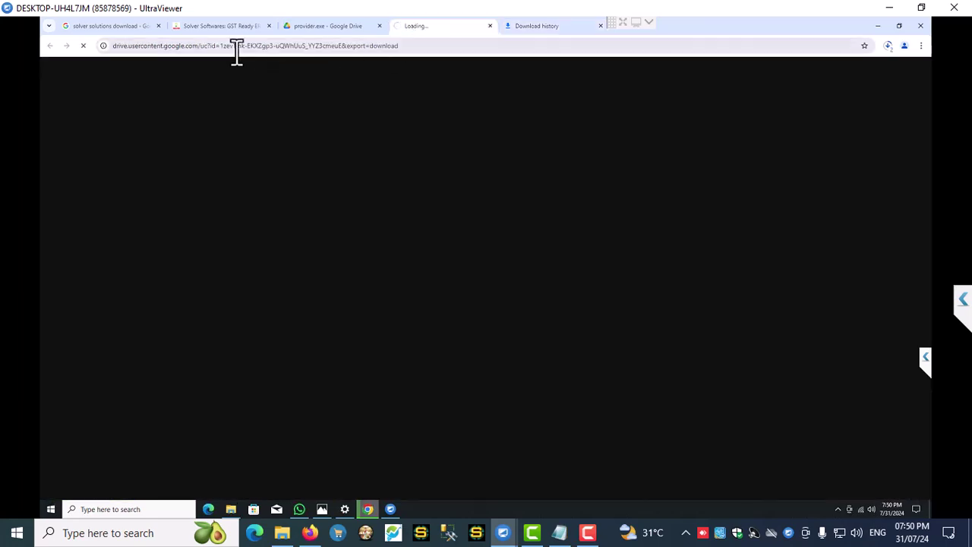
pyautogui.click(408, 50)
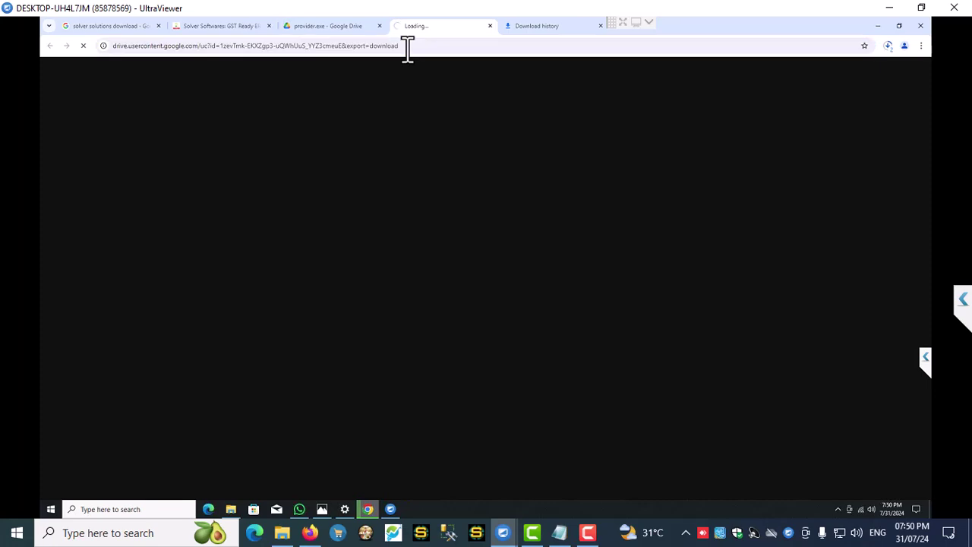
pyautogui.click(490, 26)
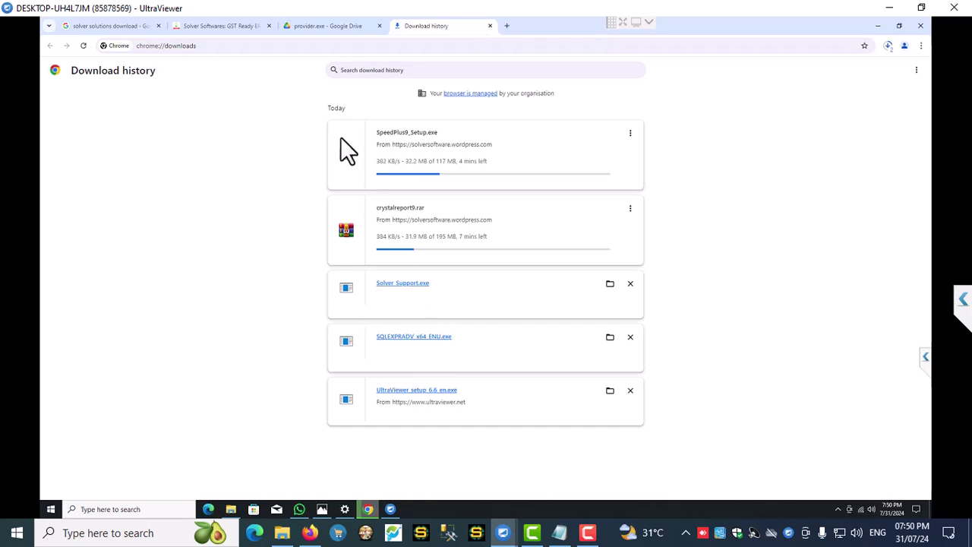
pyautogui.click(326, 28)
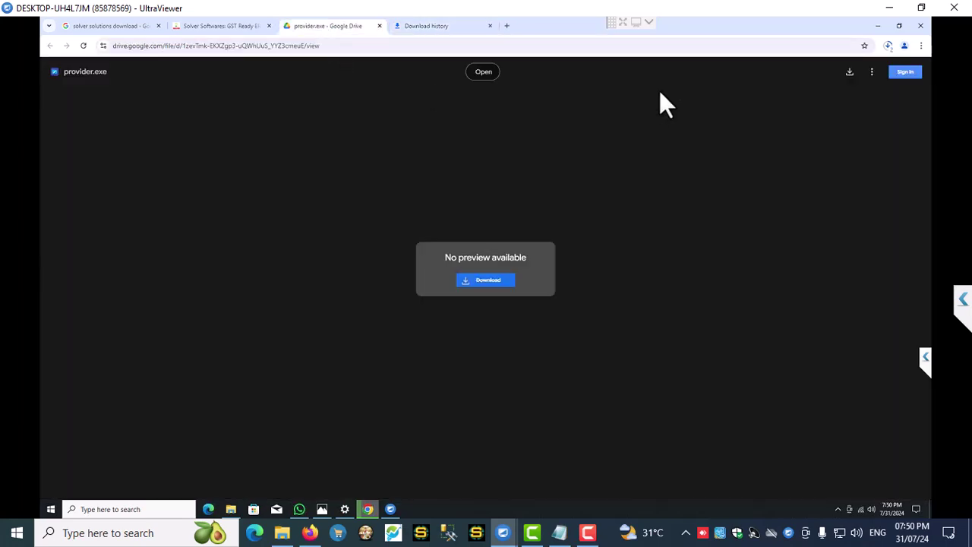
pyautogui.click(850, 71)
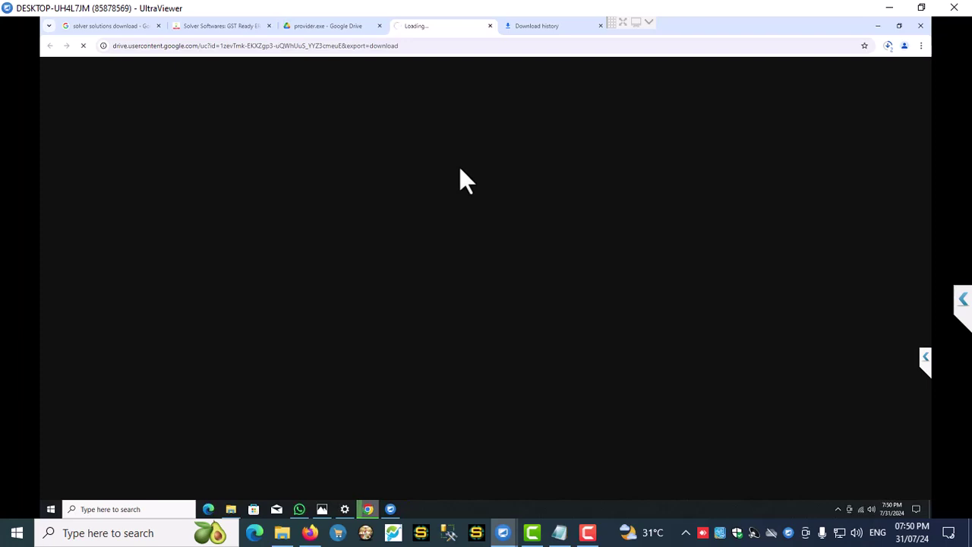
pyautogui.click(490, 26)
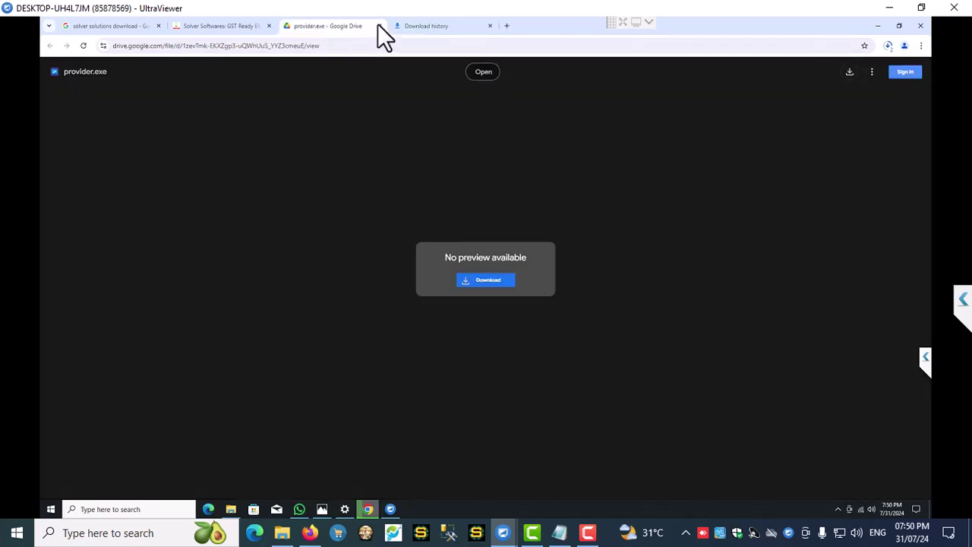
# - Close the provider.exe Drive tab and the Solver Softwares tab
pyautogui.click(378, 26)
pyautogui.click(262, 28)
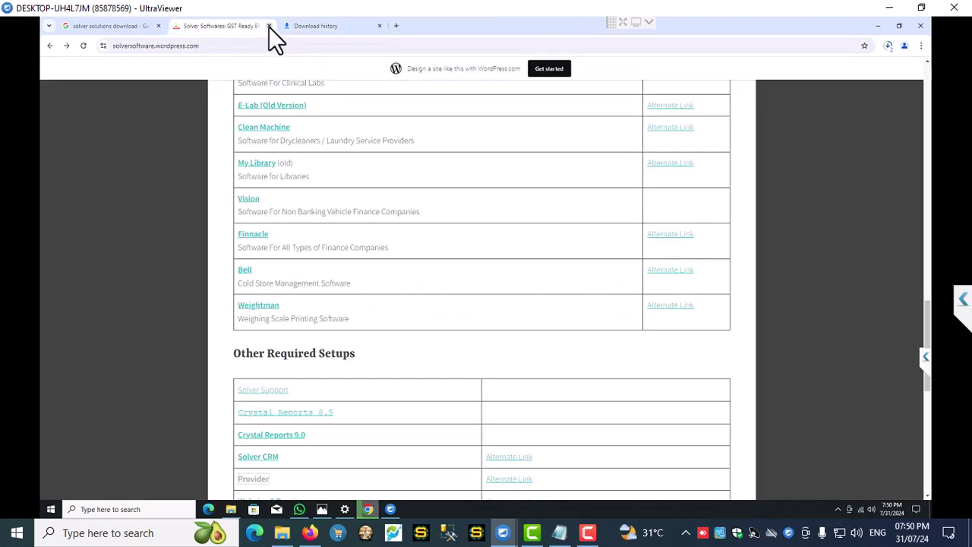
pyautogui.click(269, 27)
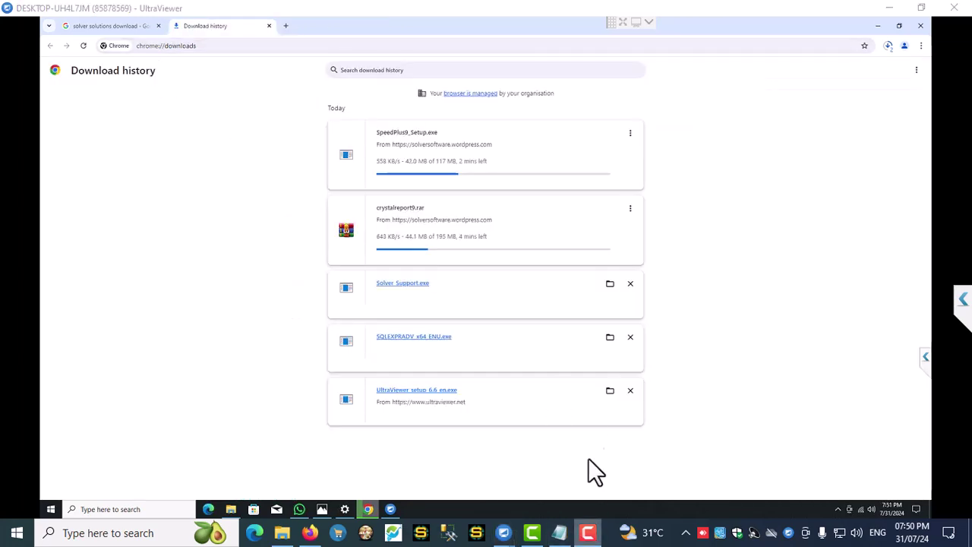
# - Reopen the full download history and show the finished Provider.exe in its Downloads folder
pyautogui.hotkey('ctrl', 'w')
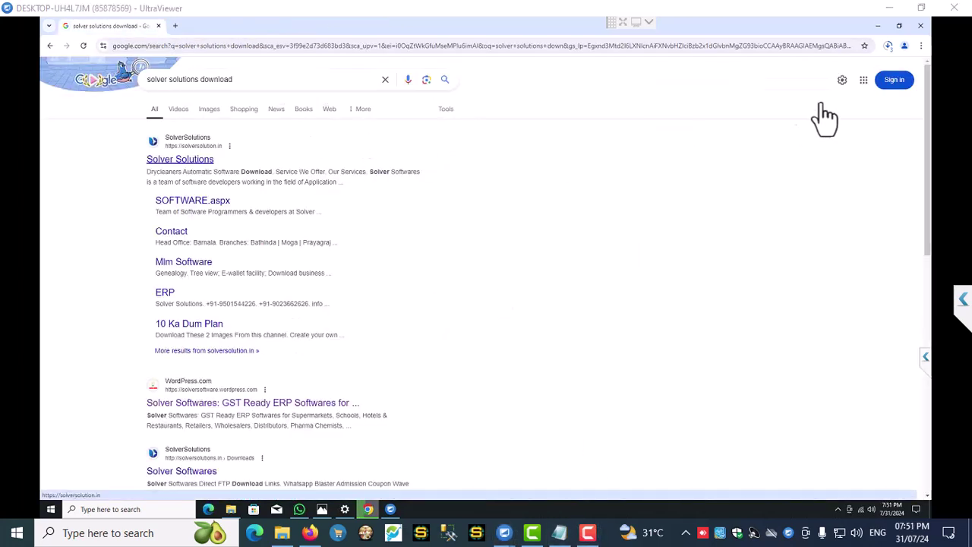
pyautogui.click(888, 45)
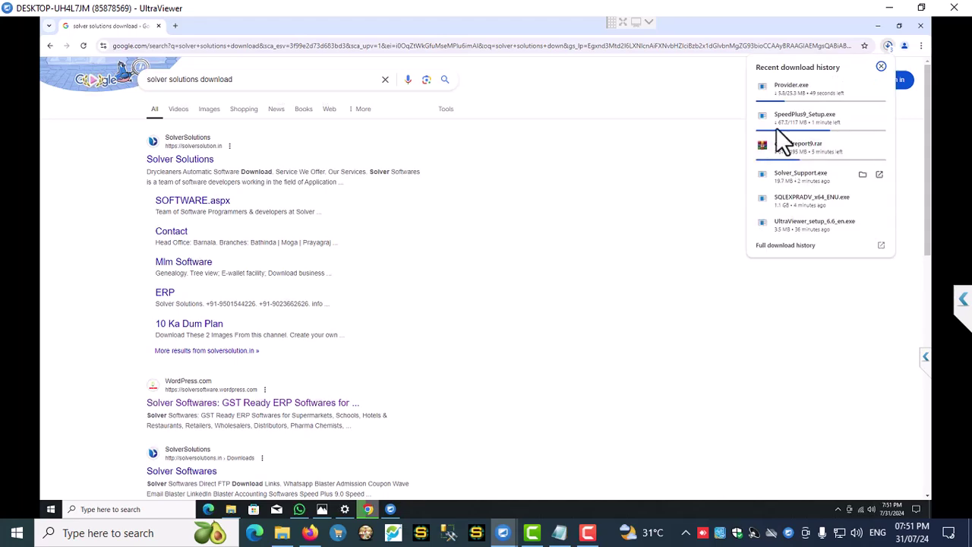
pyautogui.click(794, 245)
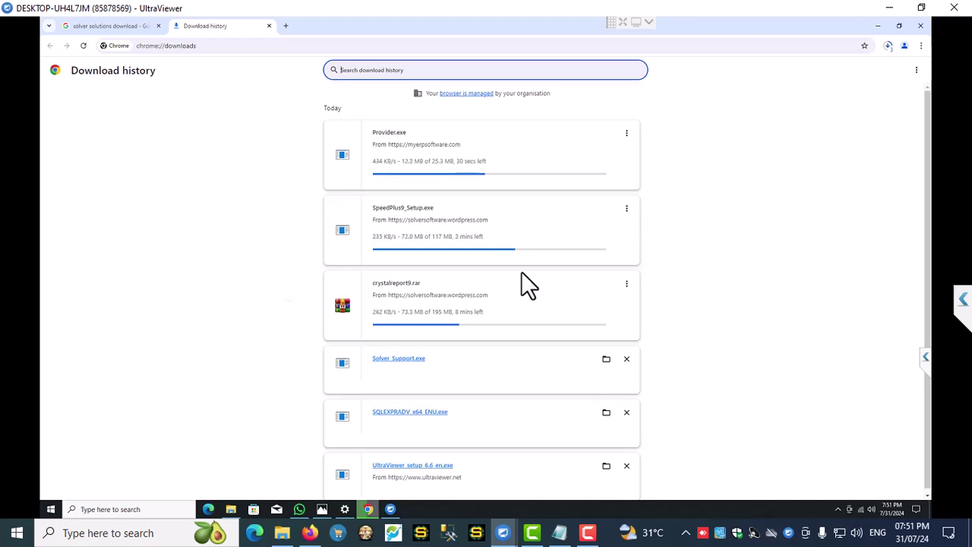
pyautogui.click(588, 532)
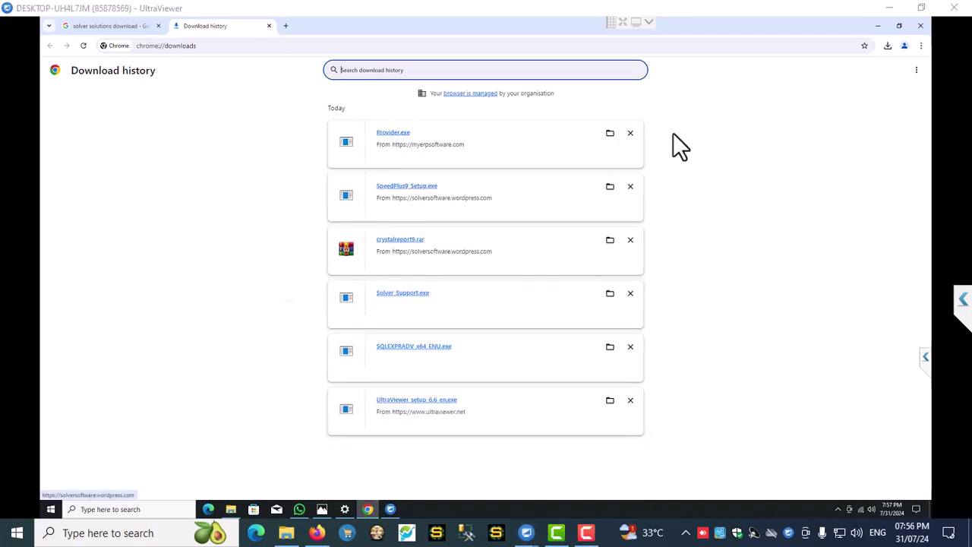
pyautogui.click(609, 135)
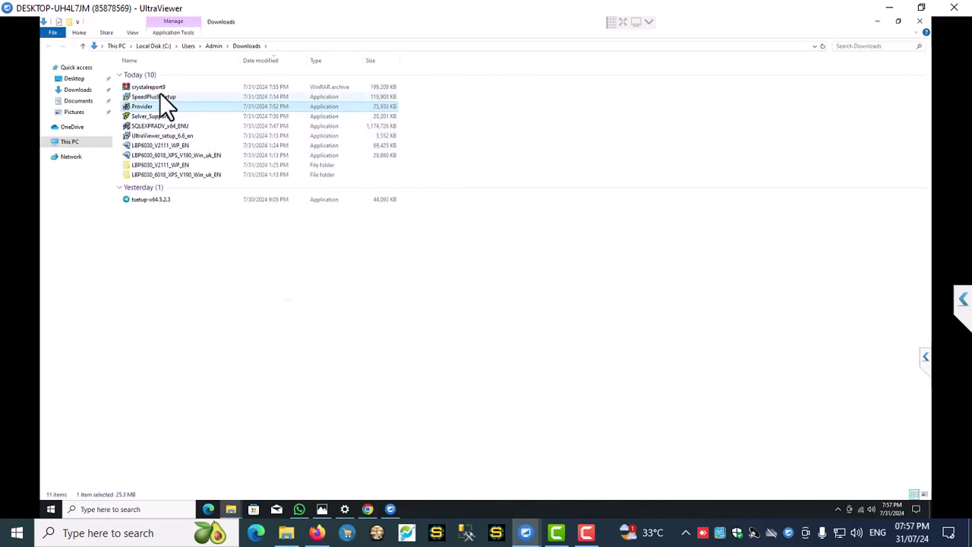
# - Select and copy the five setup files, crystalreport9 through SQLEXPRADV_x64_ENU, then open Local Disk (D:)
pyautogui.keyDown('shift'); pyautogui.click(158, 87); pyautogui.keyUp('shift')
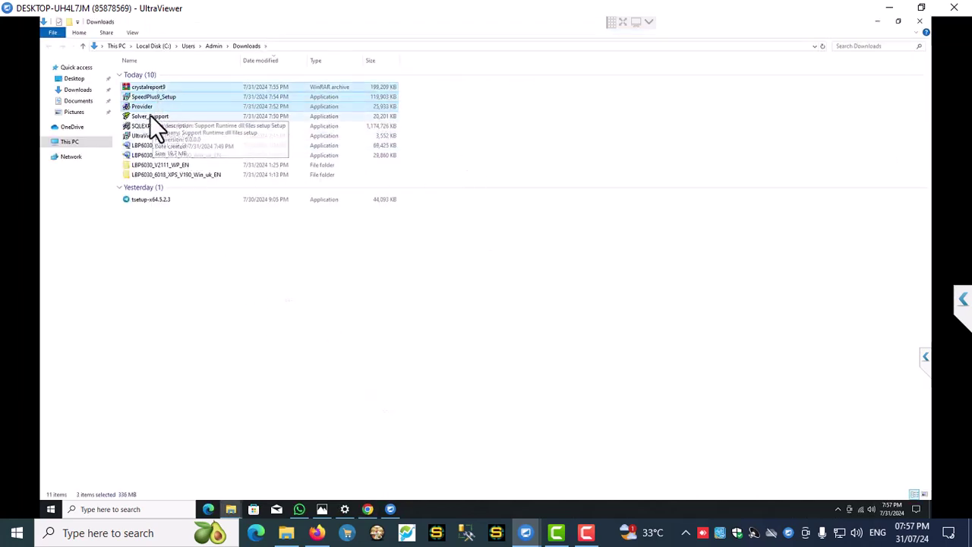
pyautogui.keyDown('shift'); pyautogui.click(149, 128); pyautogui.keyUp('shift')
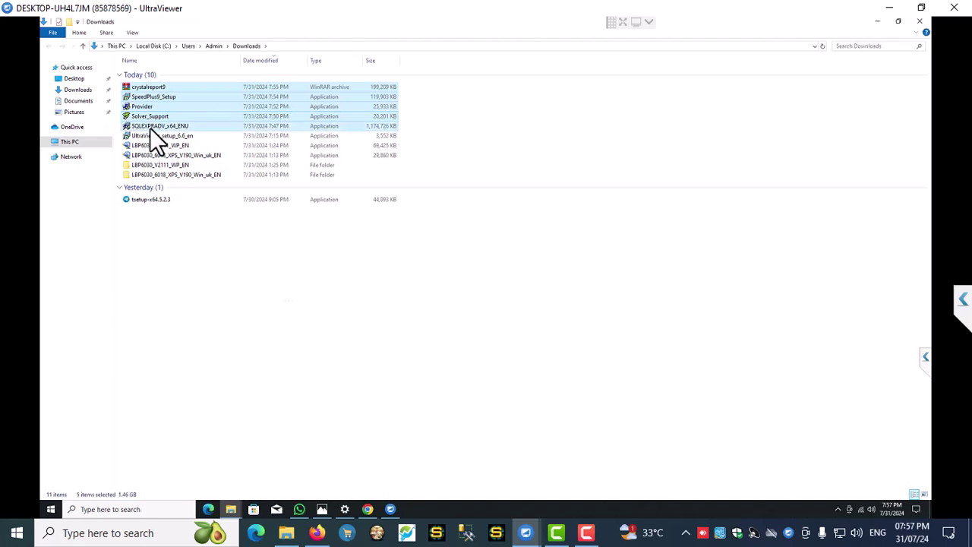
pyautogui.click(73, 141)
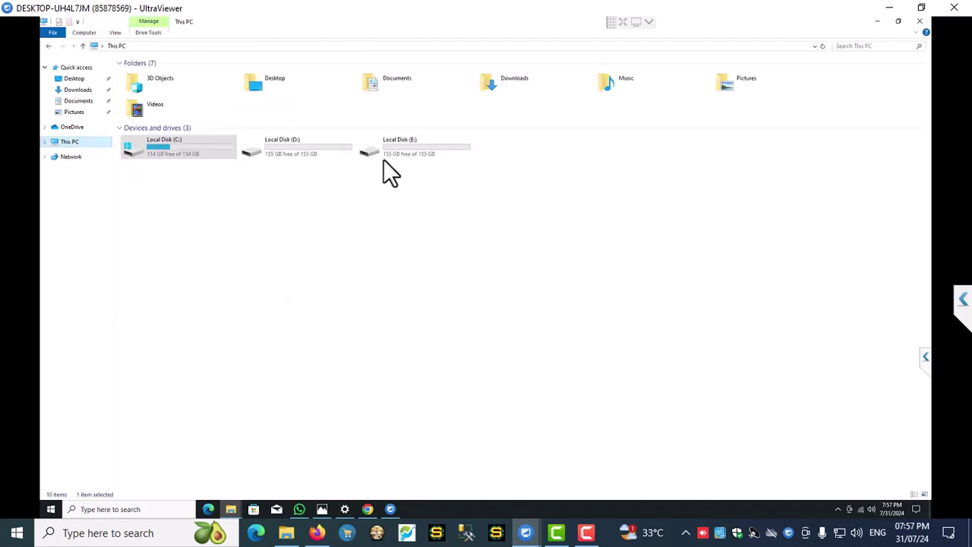
pyautogui.doubleClick(308, 152)
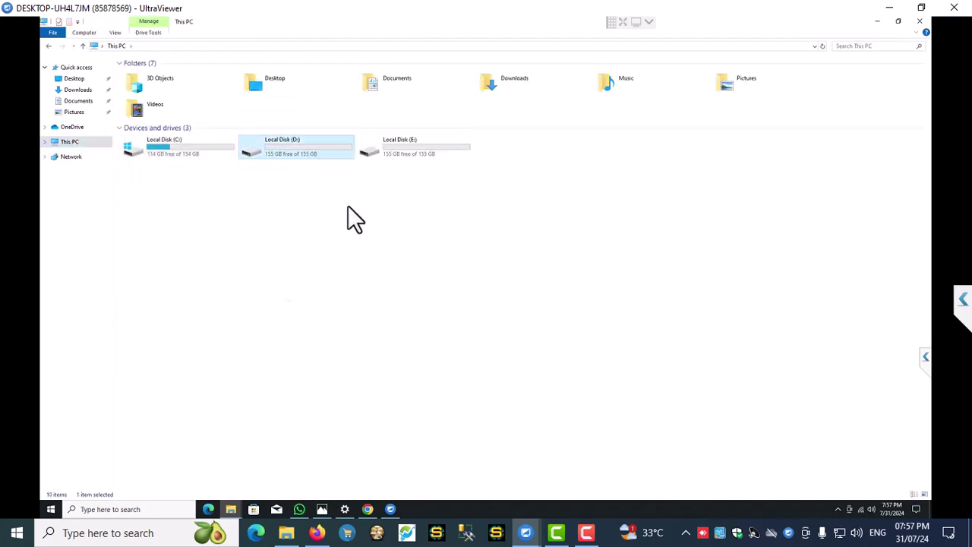
# - Paste the five setup files into D: and run SQLEXPRADV_x64_ENU as administrator
pyautogui.rightClick(204, 185)
pyautogui.click(248, 251)
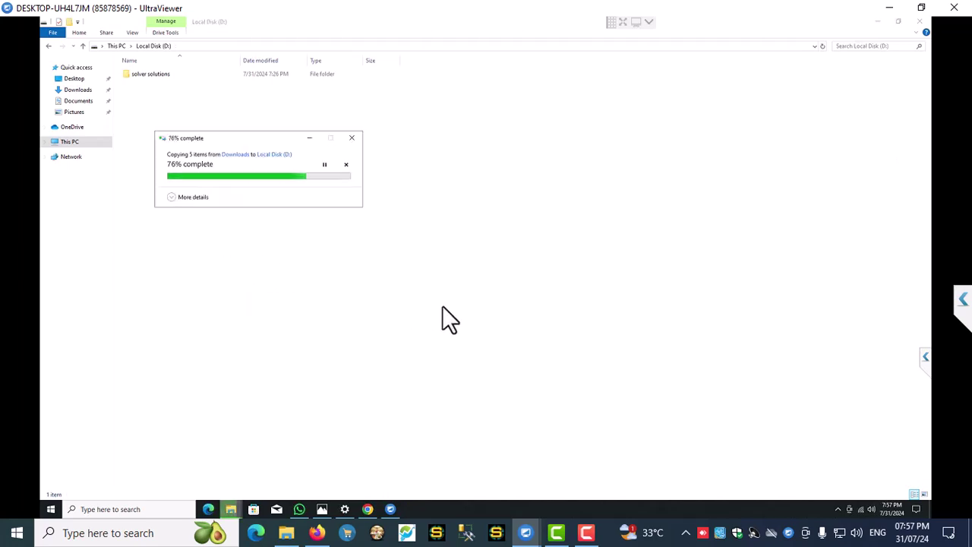
pyautogui.click(404, 302)
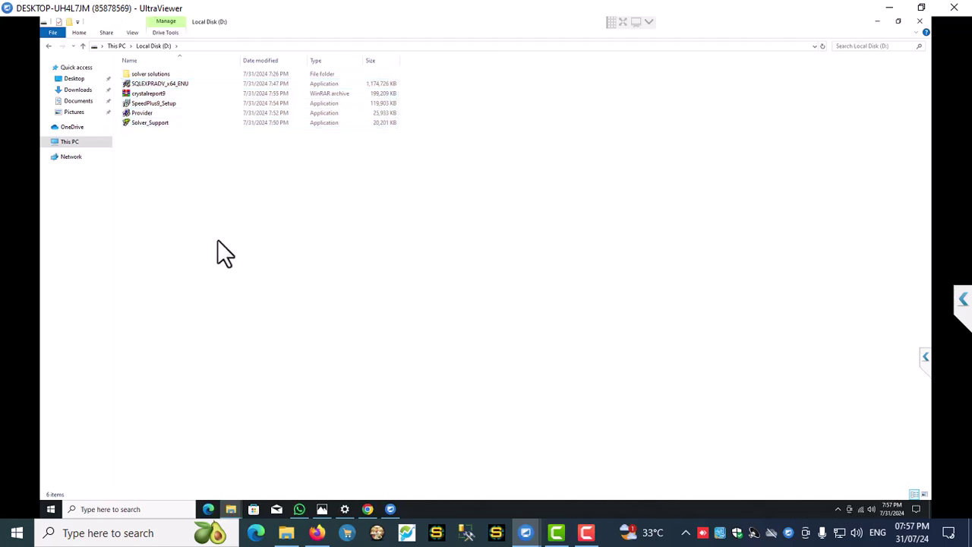
pyautogui.rightClick(171, 85)
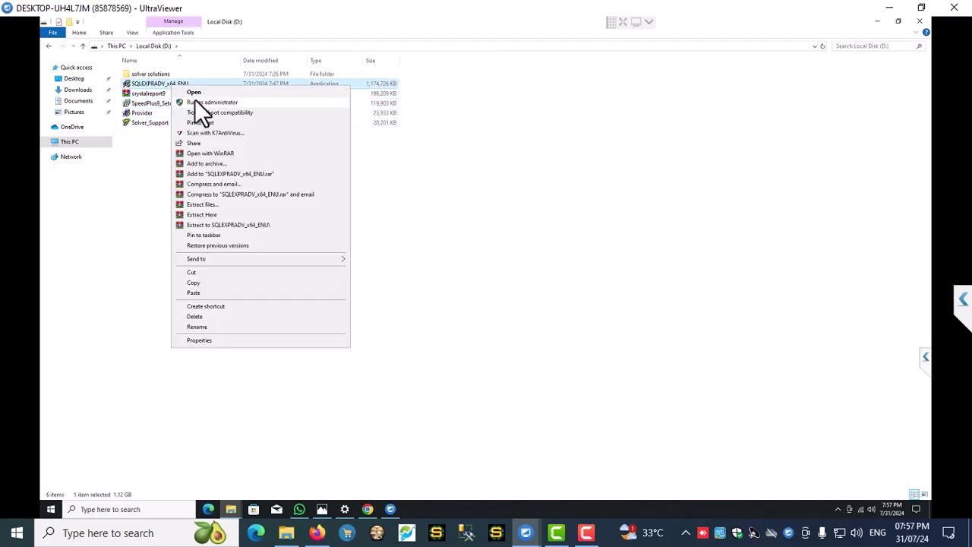
pyautogui.click(194, 100)
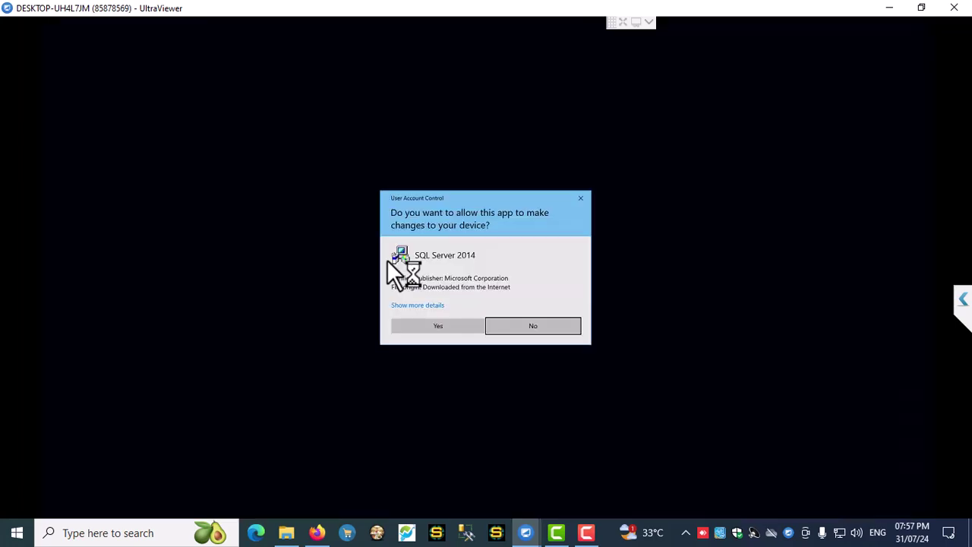
# - Approve the permission prompt and extract SQL Server 2014 to the default folder
pyautogui.click(427, 328)
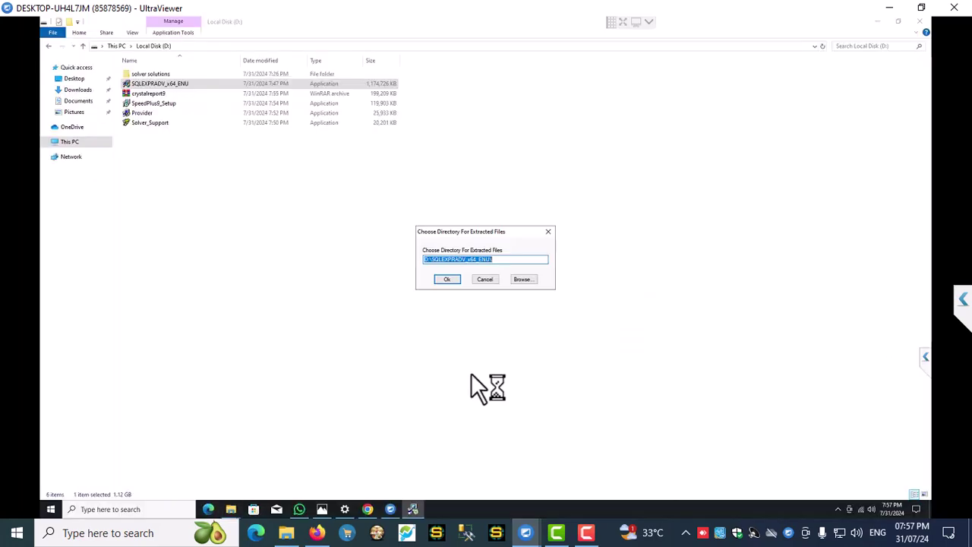
pyautogui.click(449, 280)
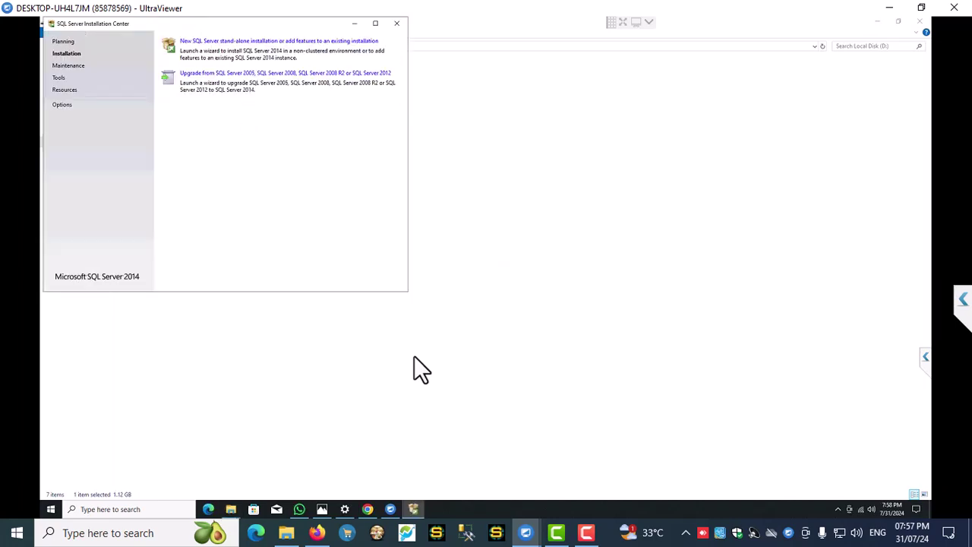
# - Start a new SQL Server stand-alone installation and accept the license terms
pyautogui.click(278, 41)
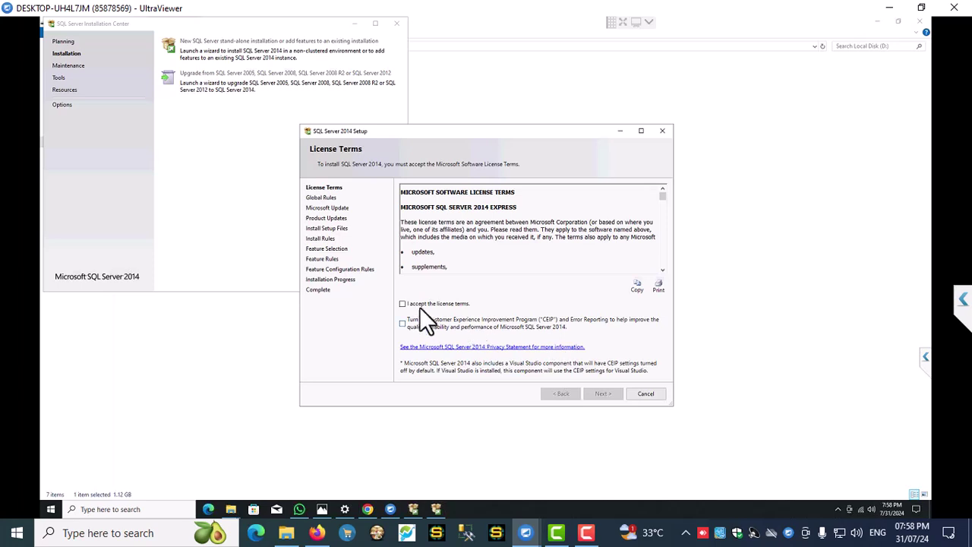
pyautogui.click(402, 304)
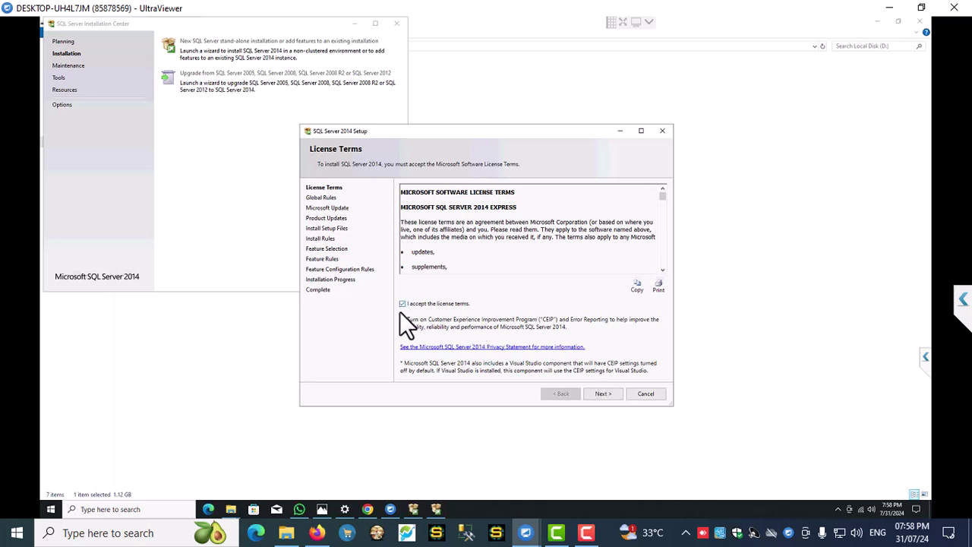
pyautogui.click(602, 394)
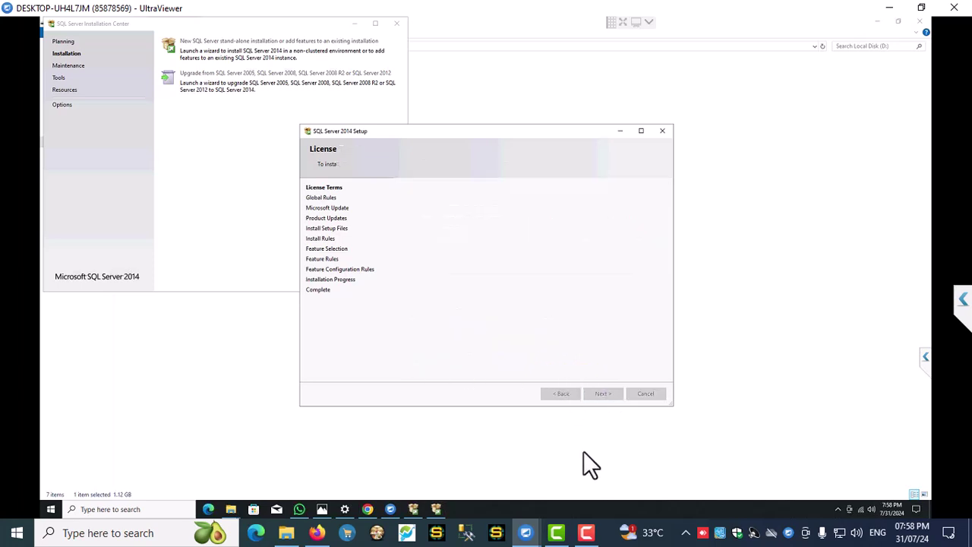
# - Skip product updates and continue with the default feature selection
pyautogui.click(598, 392)
pyautogui.click(441, 194)
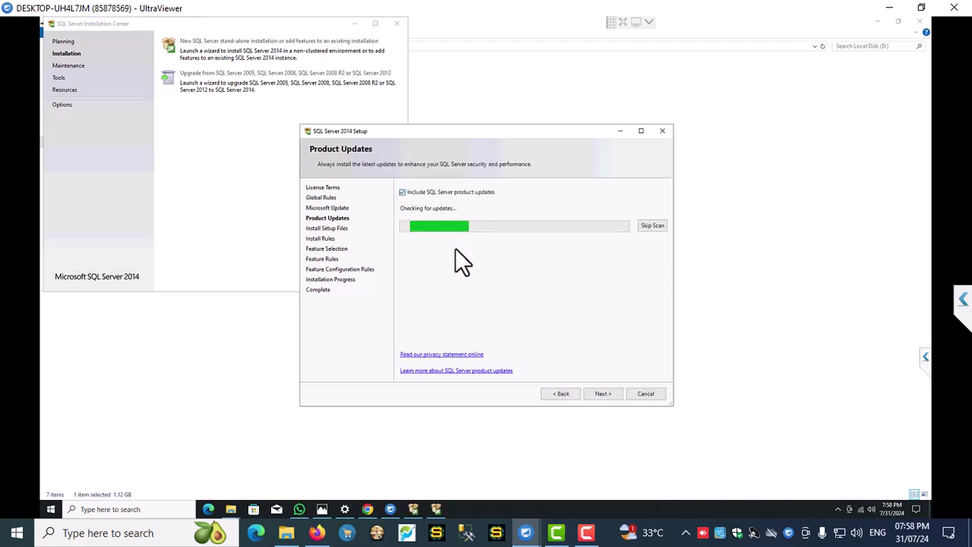
pyautogui.click(600, 396)
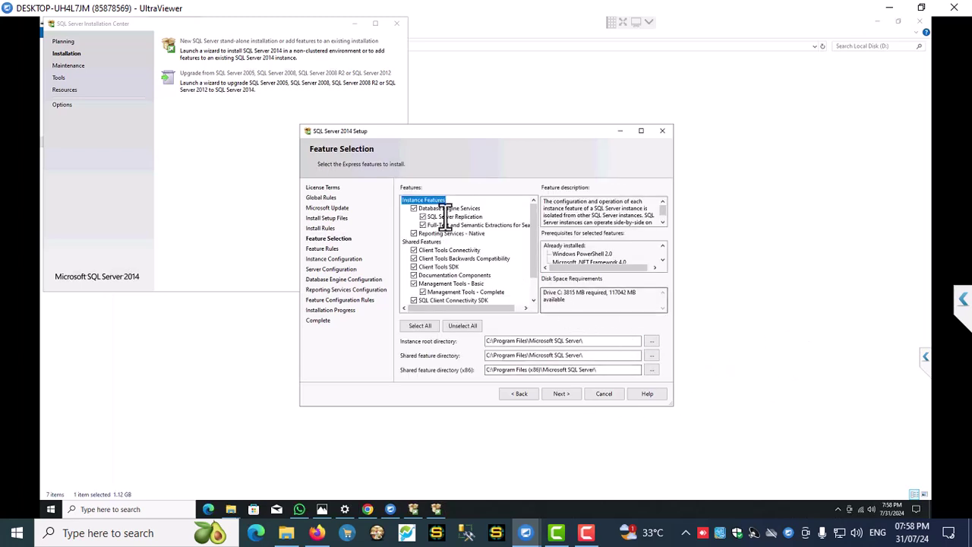
pyautogui.scroll(-1, 533, 296)
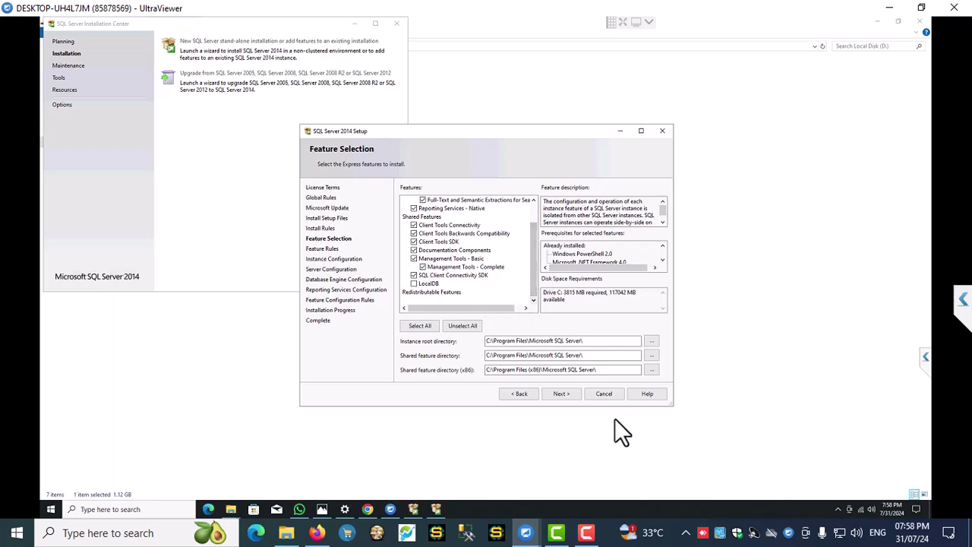
pyautogui.click(562, 393)
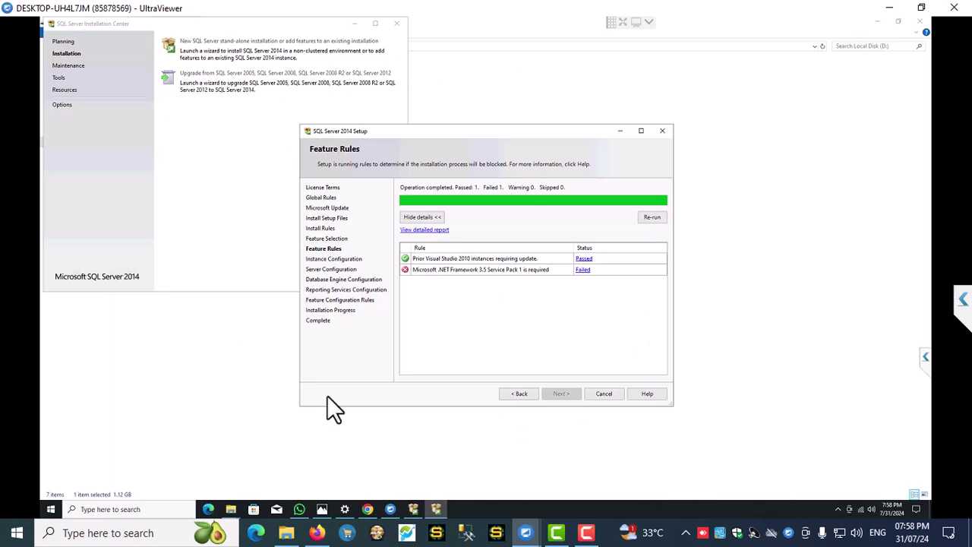
# - Quit the blocked SQL Server setup and close the Installation Center
pyautogui.click(663, 131)
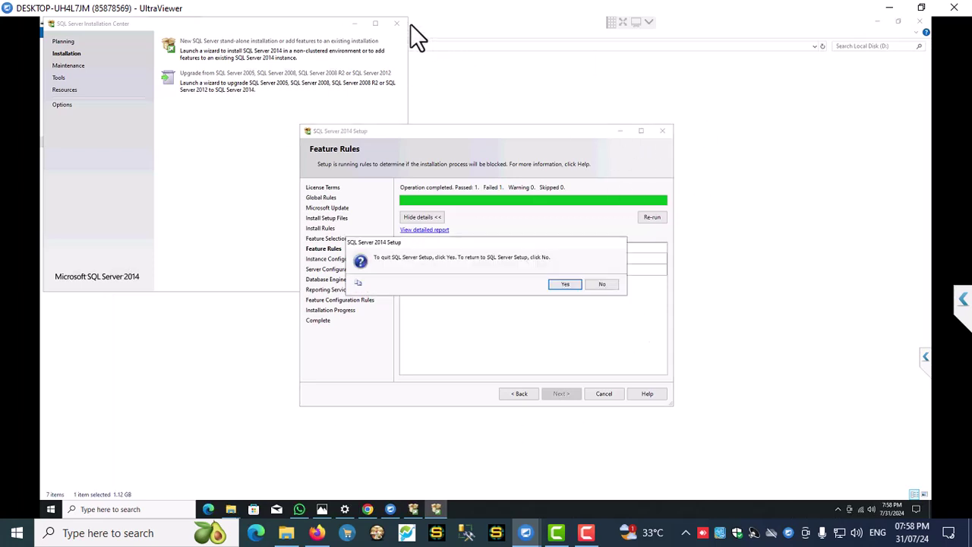
pyautogui.click(565, 284)
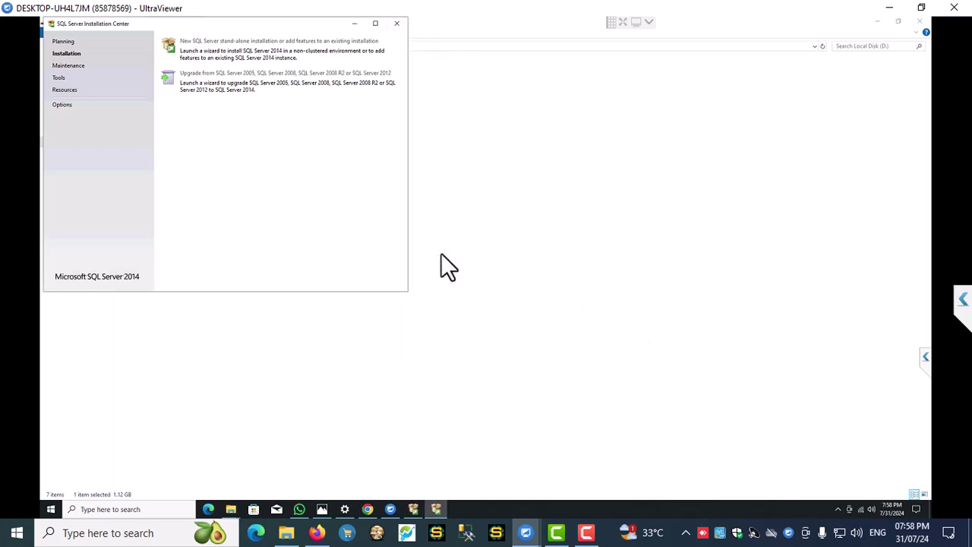
pyautogui.click(400, 29)
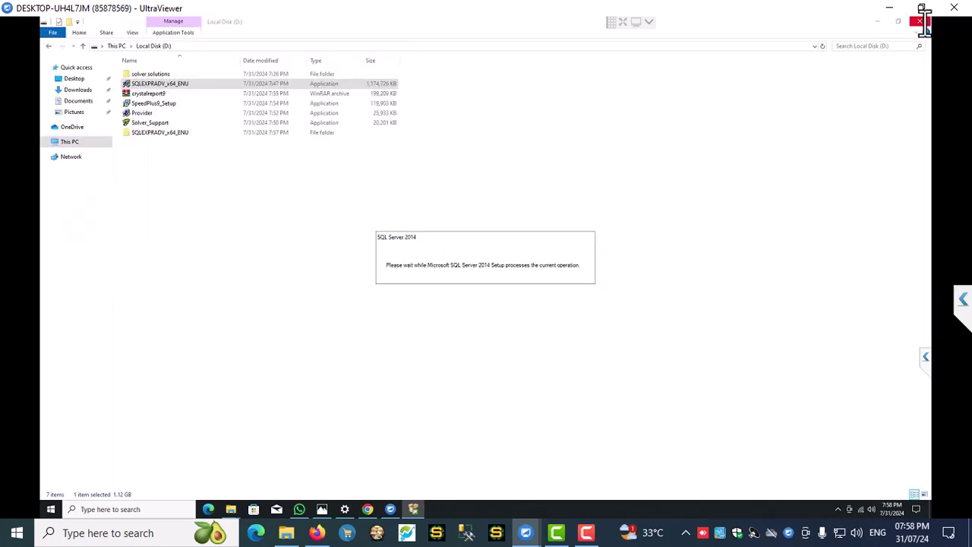
pyautogui.click(306, 266)
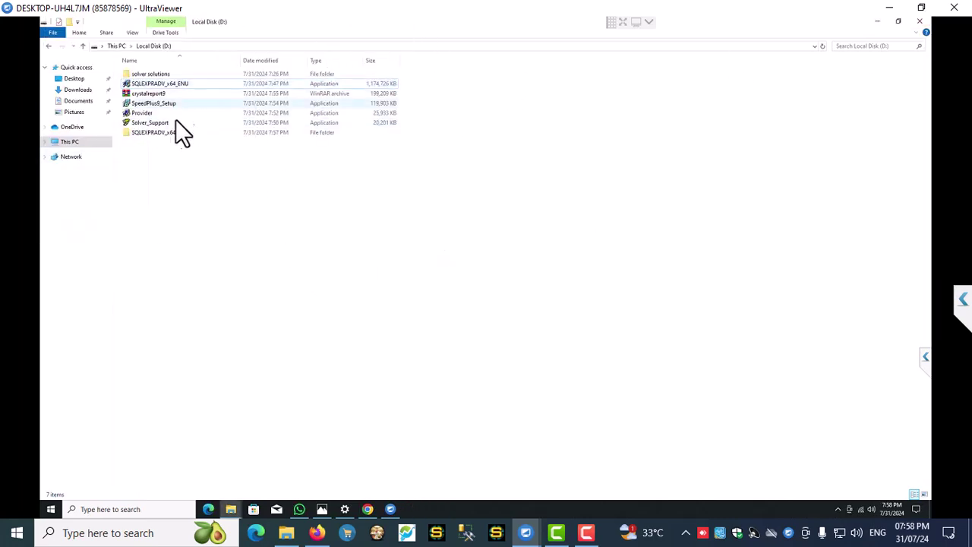
# - Install Microsoft Access database engine 2010 from Provider with default settings
pyautogui.doubleClick(142, 115)
pyautogui.hotkey('alt', 'y')
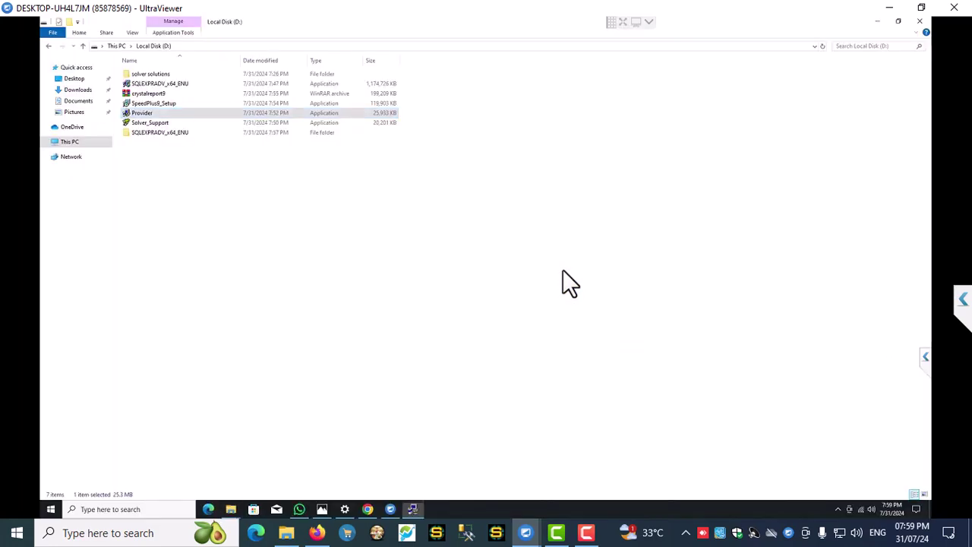
pyautogui.click(535, 353)
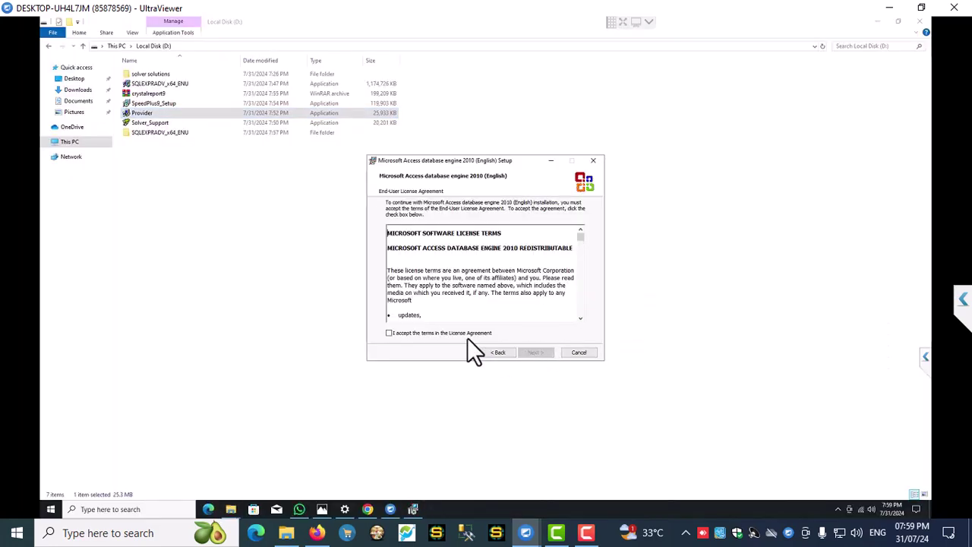
pyautogui.click(536, 353)
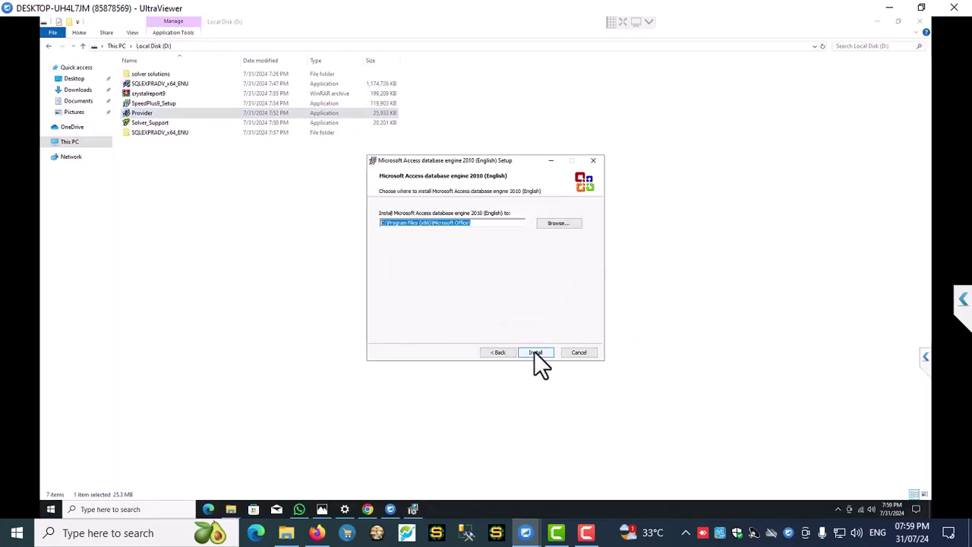
pyautogui.click(535, 352)
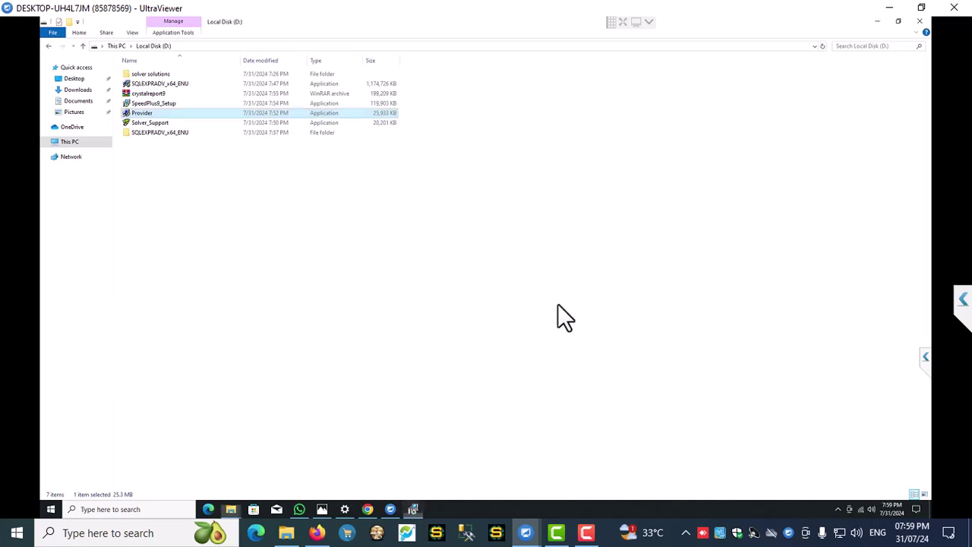
pyautogui.click(413, 509)
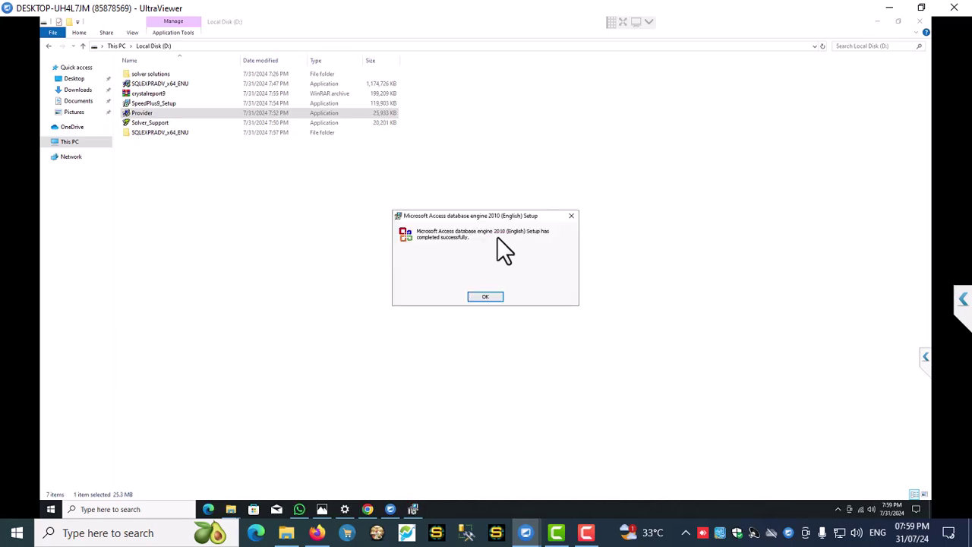
# - Dismiss the Access engine message and start installing Support Runtime dll files from Solver_Support.exe
pyautogui.click(485, 297)
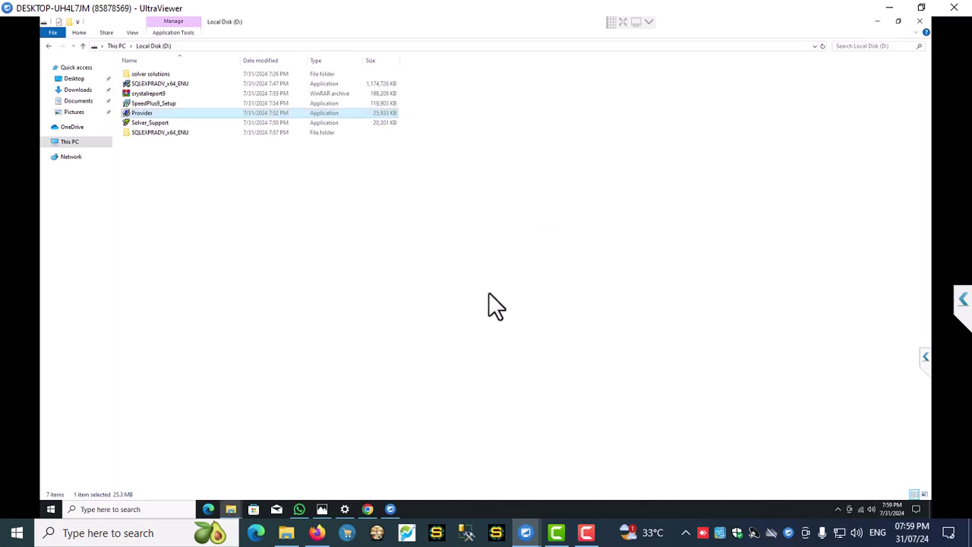
pyautogui.doubleClick(147, 124)
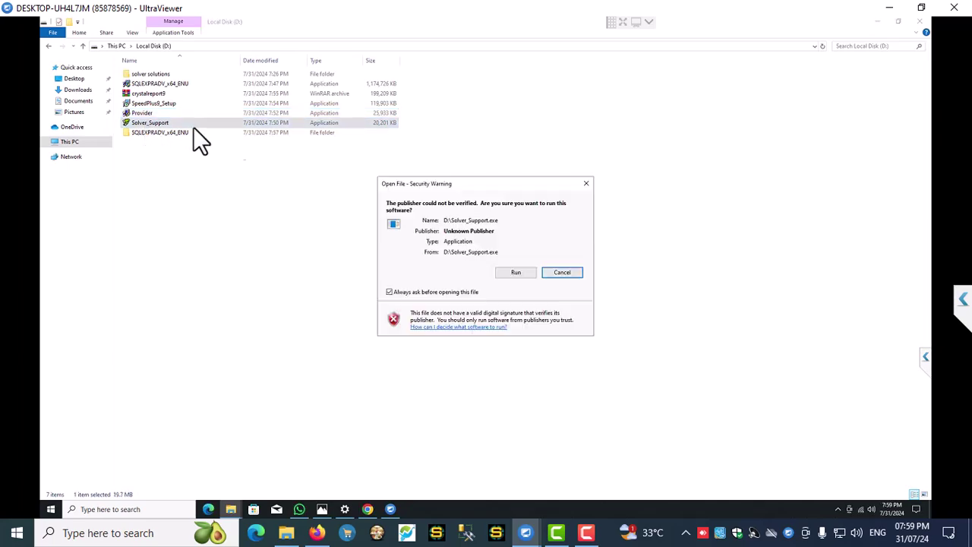
pyautogui.click(508, 273)
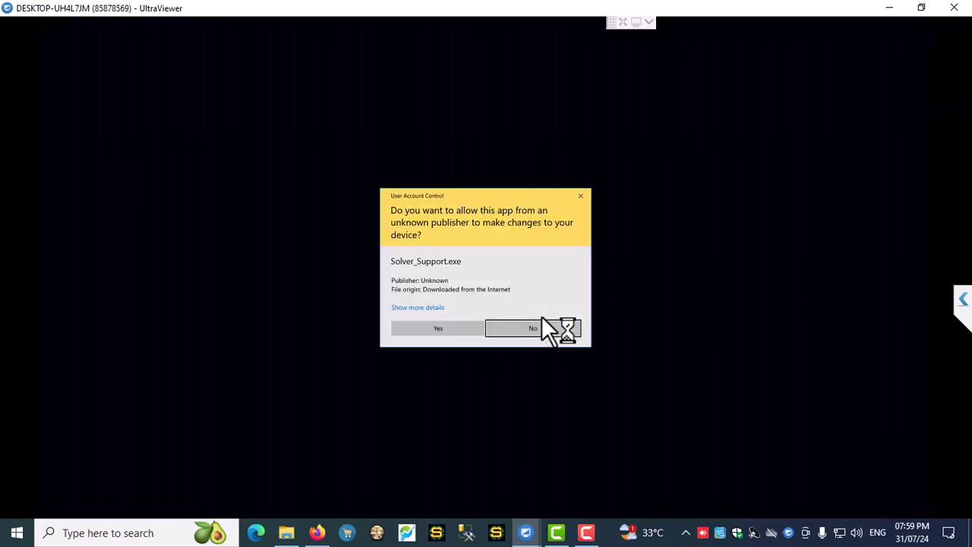
pyautogui.click(435, 327)
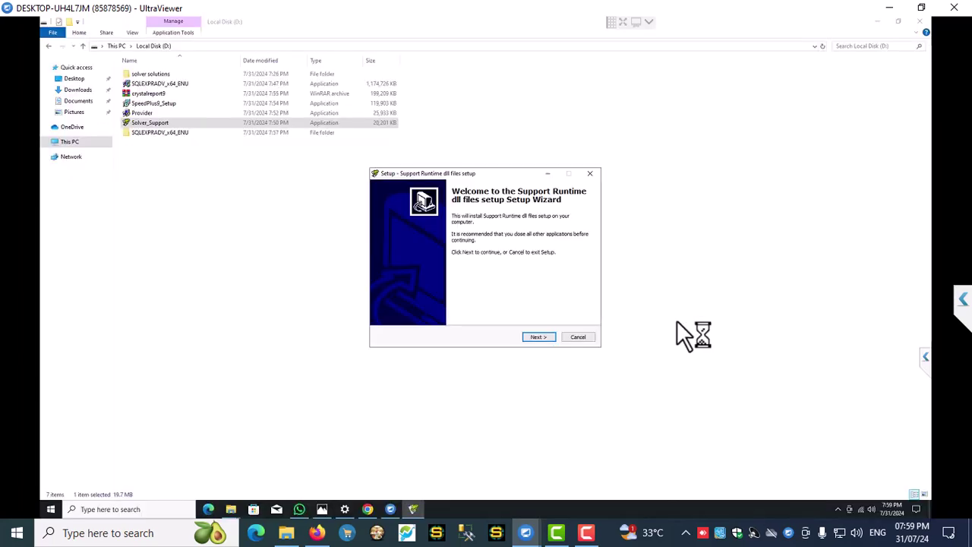
pyautogui.click(539, 338)
pyautogui.click(536, 337)
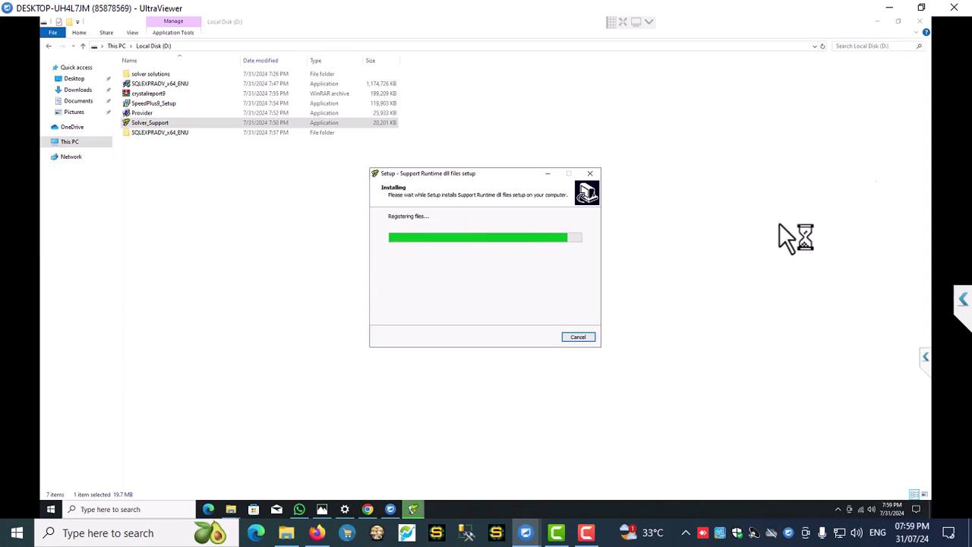
# - Ignore the dll registration error, close Chrome, and finish the Support Runtime setup
pyautogui.click(878, 23)
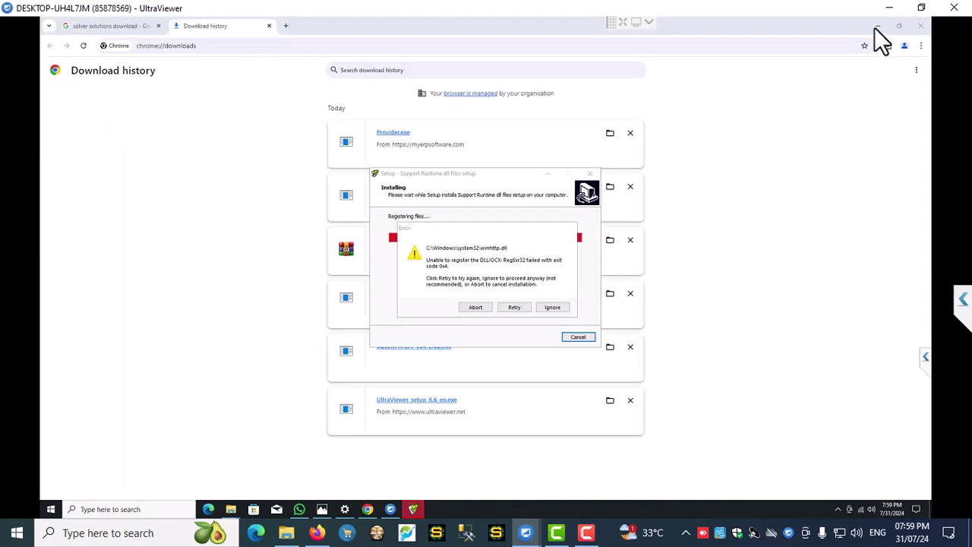
pyautogui.click(567, 305)
pyautogui.click(922, 23)
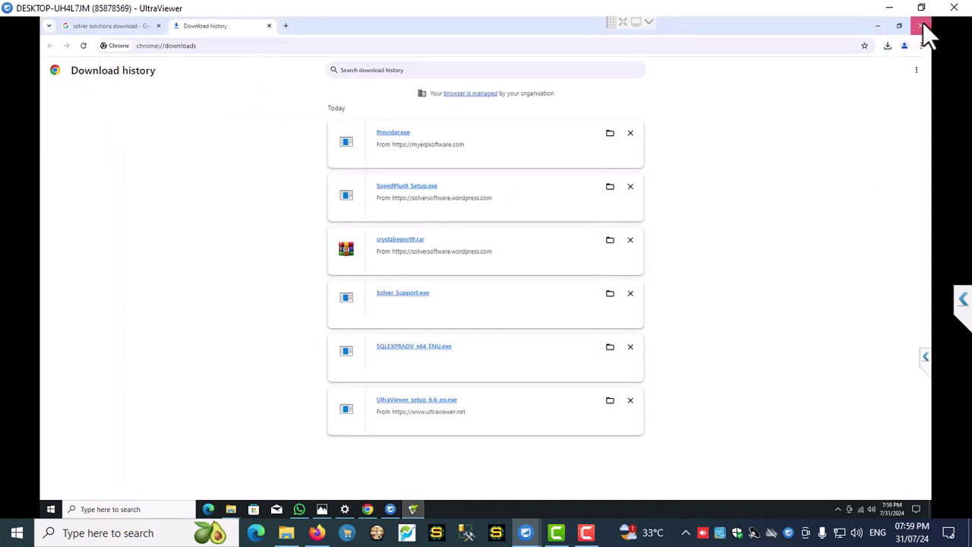
pyautogui.click(535, 335)
# - Change the remote display resolution to 1366 × 768 and keep it
pyautogui.rightClick(599, 140)
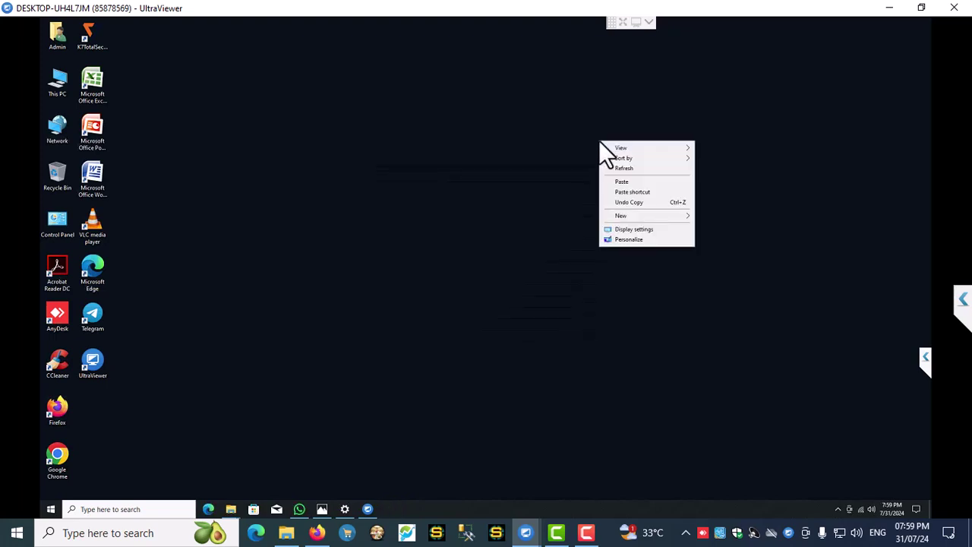
pyautogui.click(627, 229)
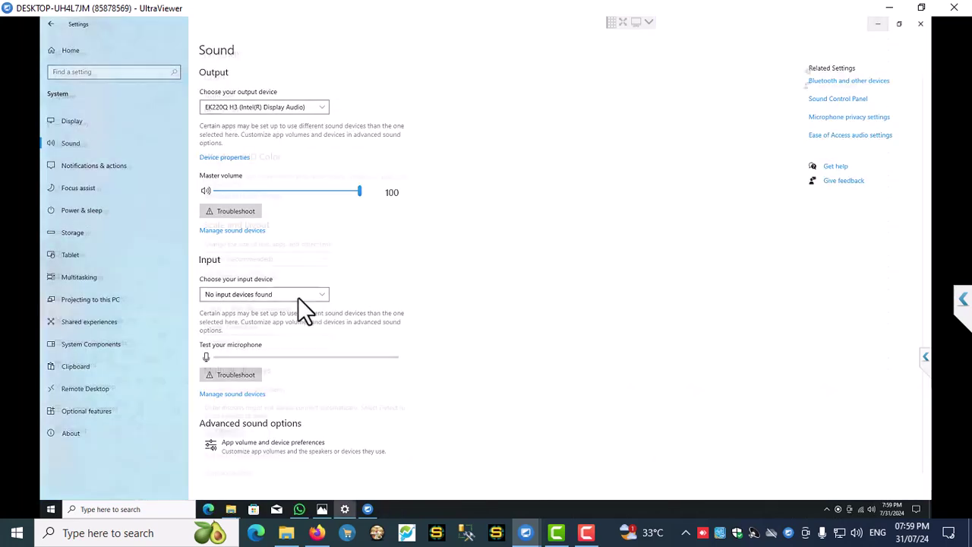
pyautogui.click(253, 313)
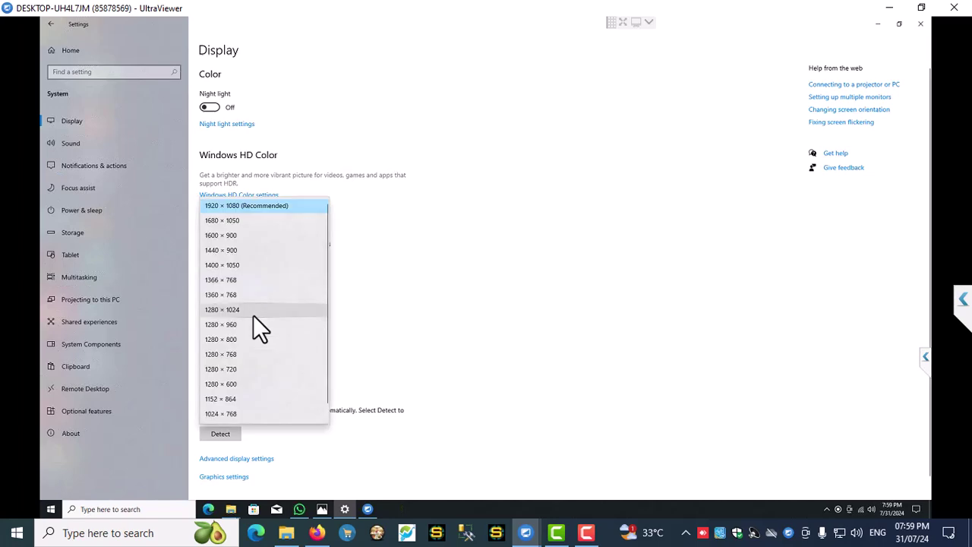
pyautogui.click(213, 281)
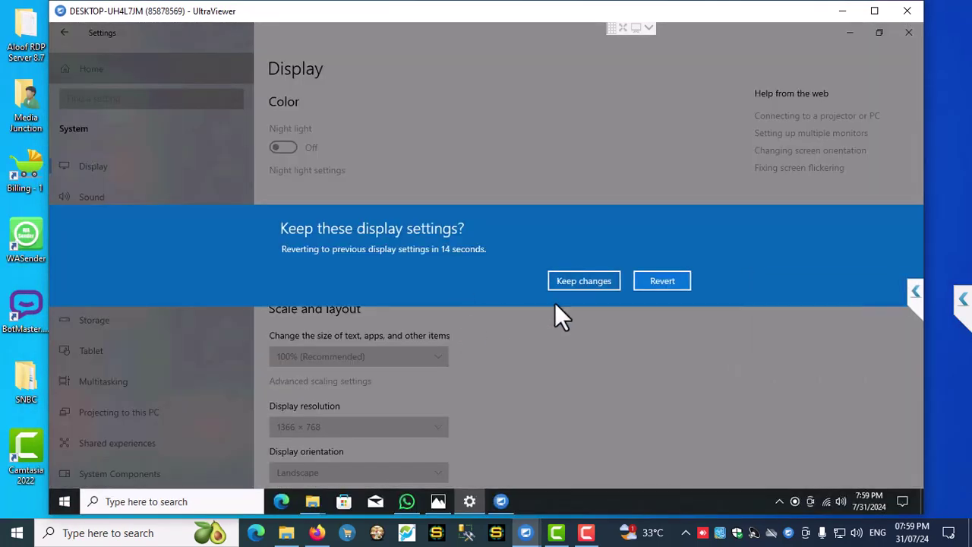
pyautogui.click(574, 282)
pyautogui.click(875, 11)
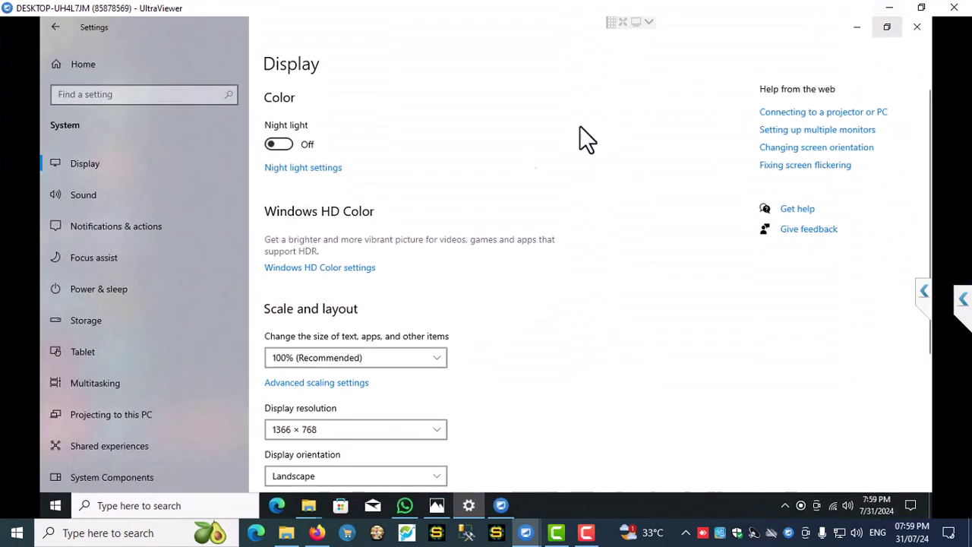
pyautogui.click(921, 31)
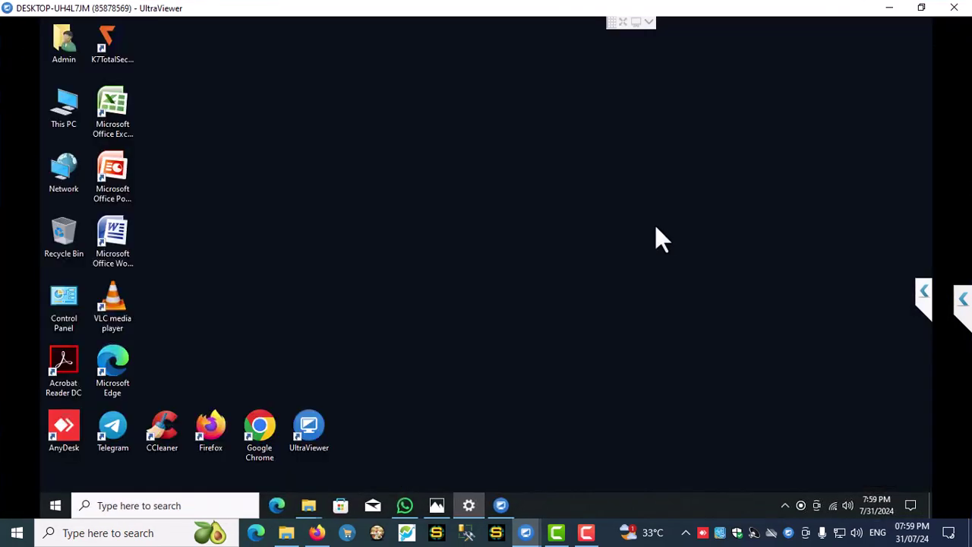
# - Turn on Auto arrange icons for the desktop and refresh it
pyautogui.rightClick(381, 176)
pyautogui.moveTo(436, 188)
pyautogui.click(564, 234)
pyautogui.rightClick(353, 154)
pyautogui.click(396, 190)
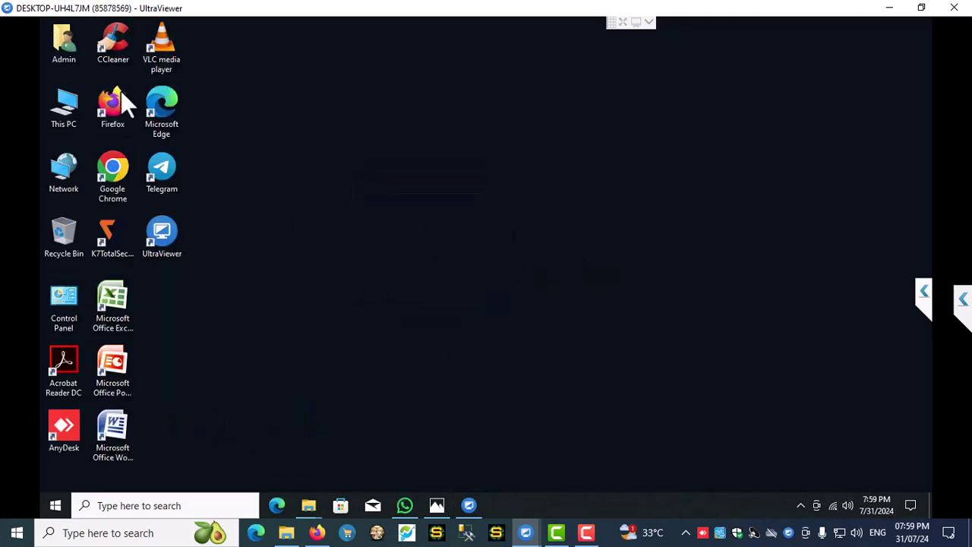
# - Open Local Disk (D:) from This PC
pyautogui.doubleClick(65, 106)
pyautogui.click(490, 290)
pyautogui.doubleClick(549, 282)
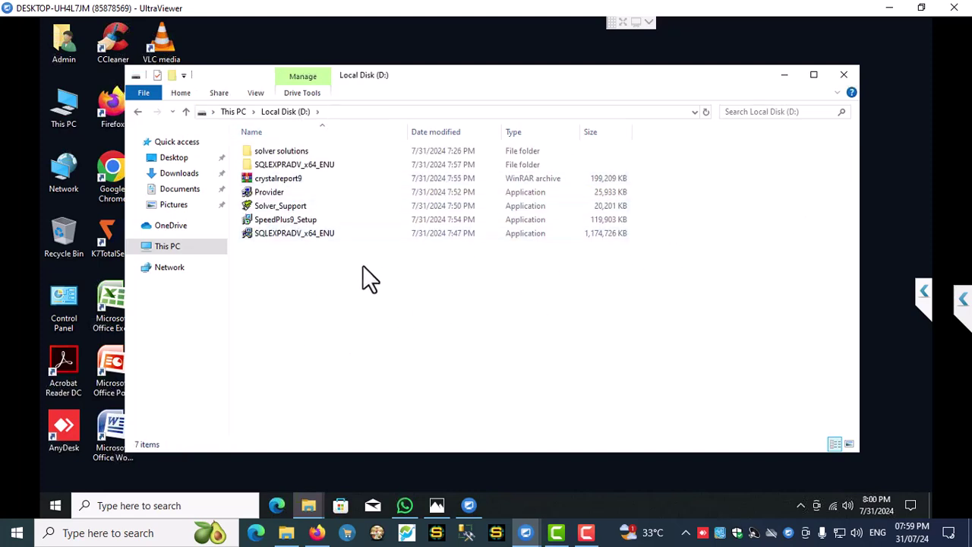
# - Run SpeedPlus9_Setup as administrator and get past its welcome page
pyautogui.rightClick(288, 222)
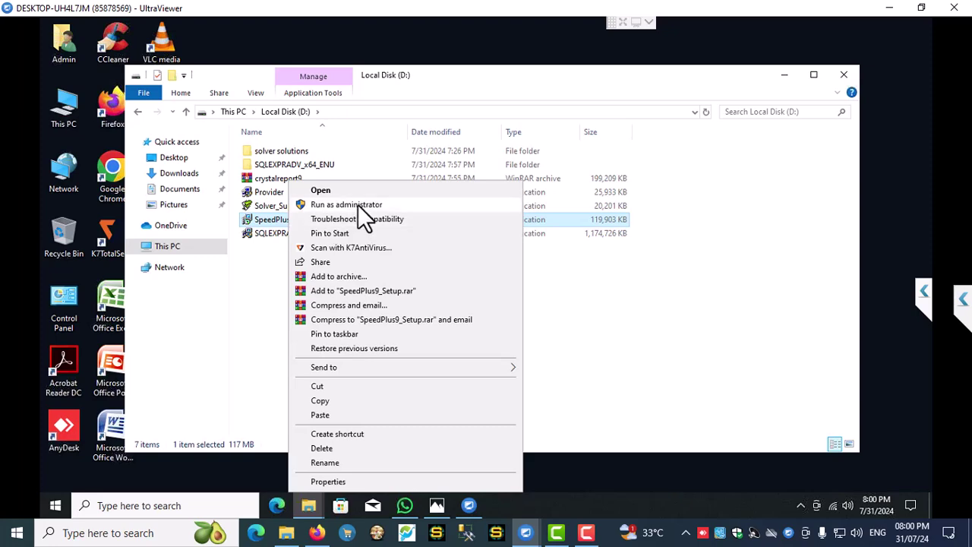
pyautogui.click(358, 204)
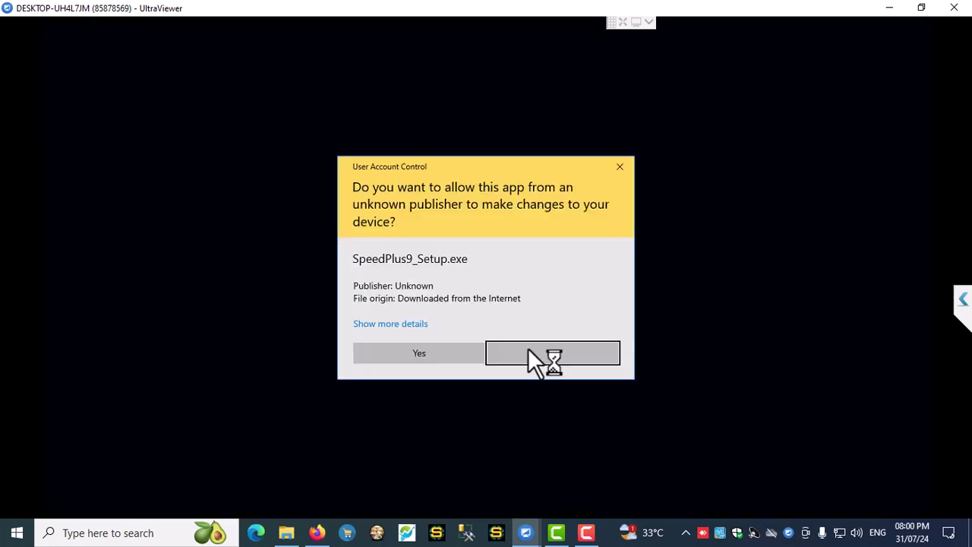
pyautogui.click(420, 352)
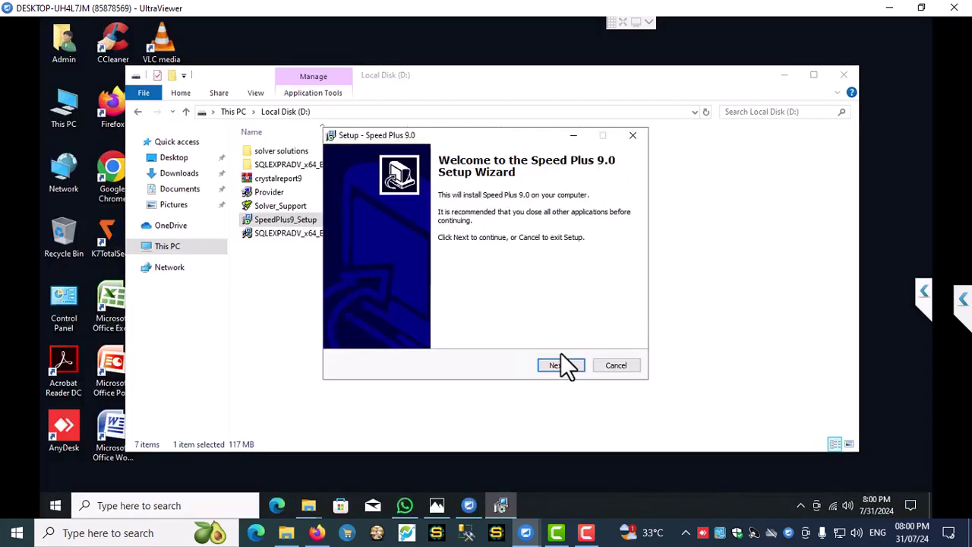
pyautogui.click(561, 366)
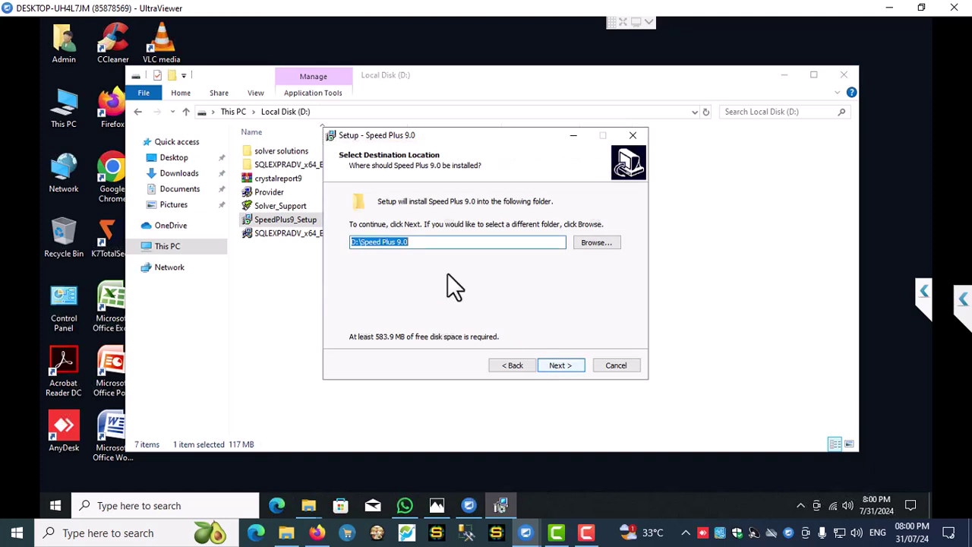
pyautogui.click(168, 247)
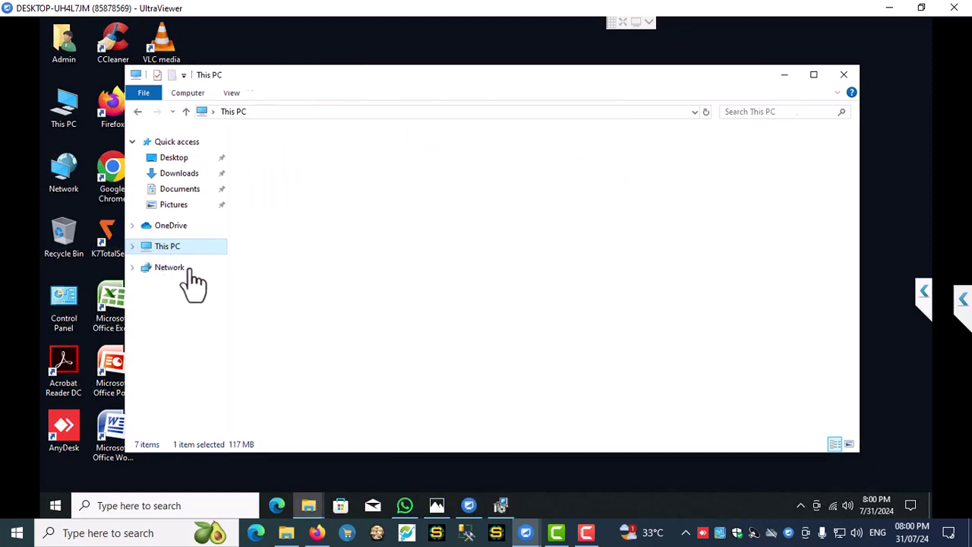
pyautogui.click(504, 503)
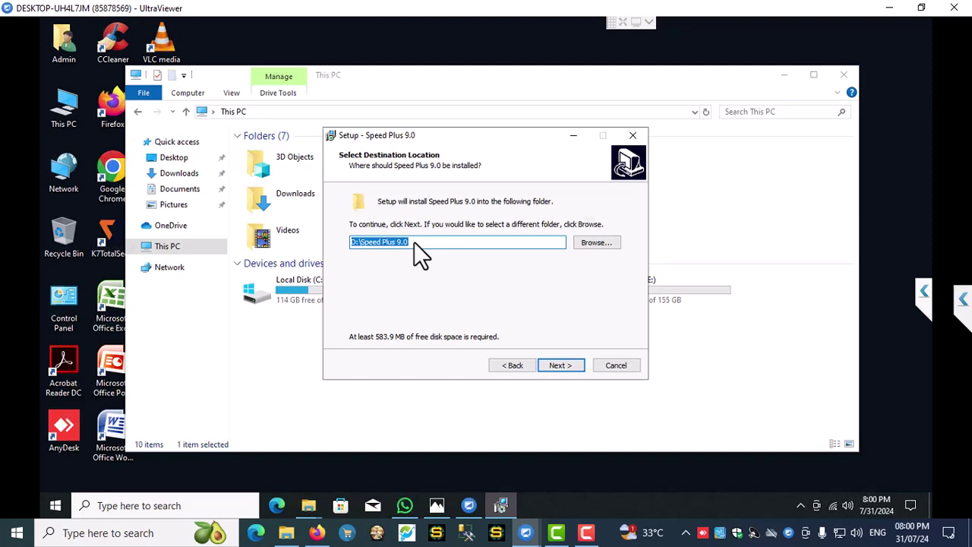
# - Install Speed Plus 9.0 to D:\Speed Plus 9.0 with shortcuts, unticking launch after setup
pyautogui.click(354, 243)
pyautogui.click(575, 369)
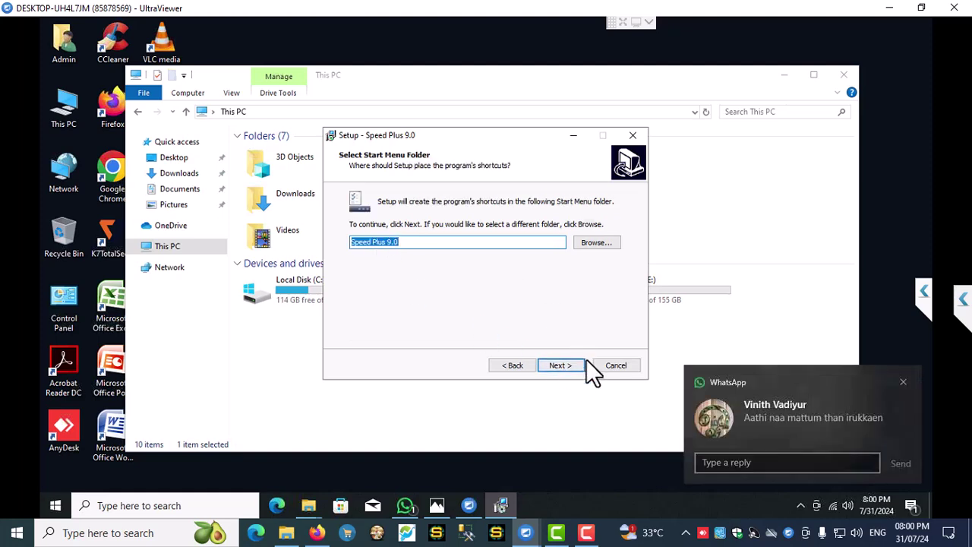
pyautogui.click(562, 365)
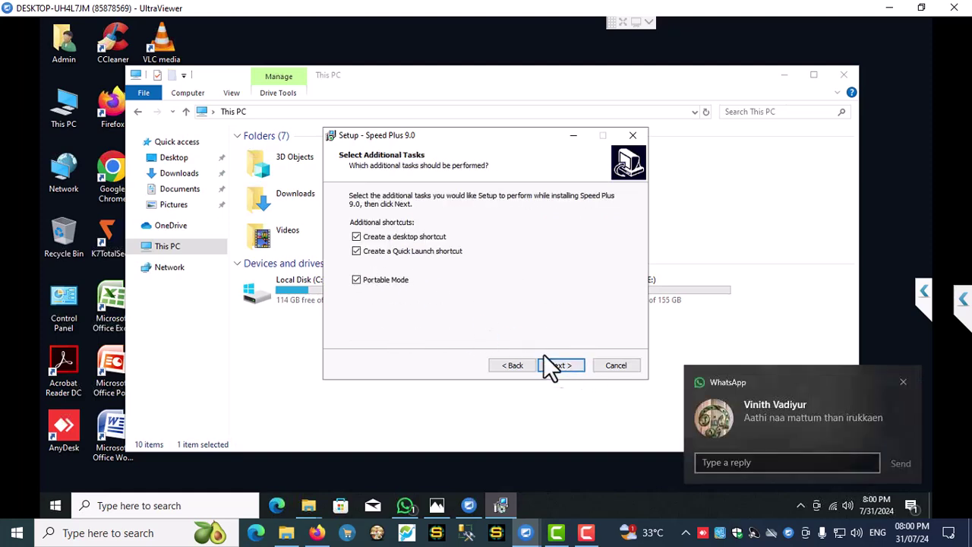
pyautogui.click(560, 363)
pyautogui.click(543, 364)
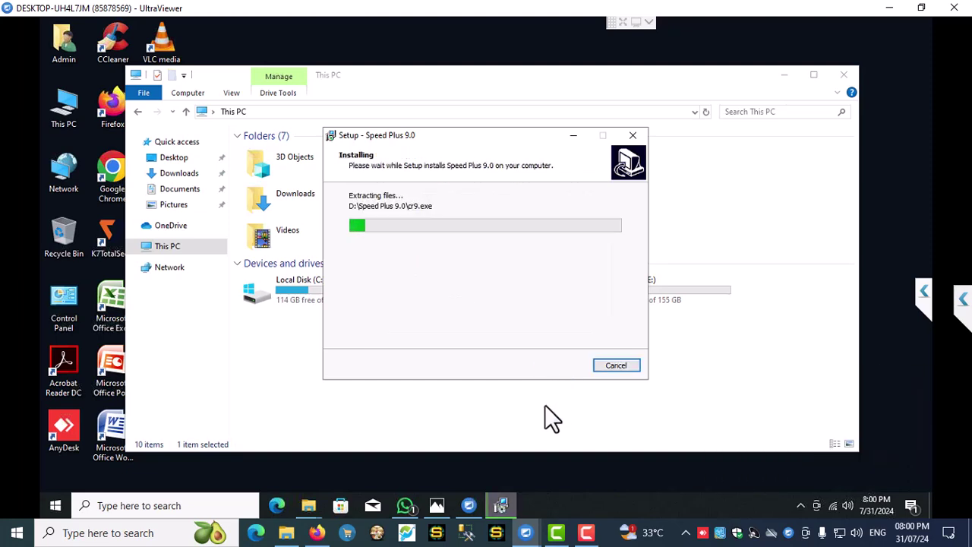
pyautogui.moveTo(471, 137); pyautogui.dragTo(581, 133)
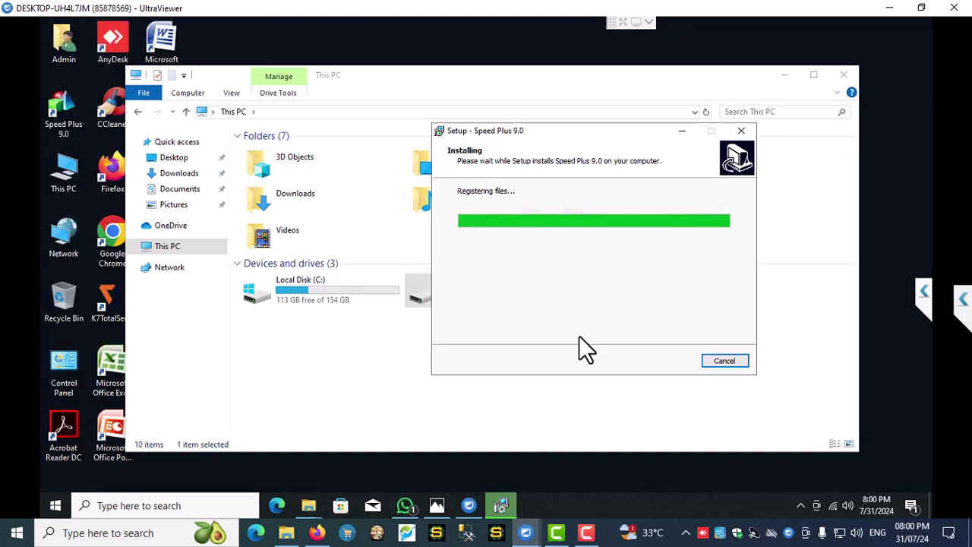
pyautogui.click(557, 249)
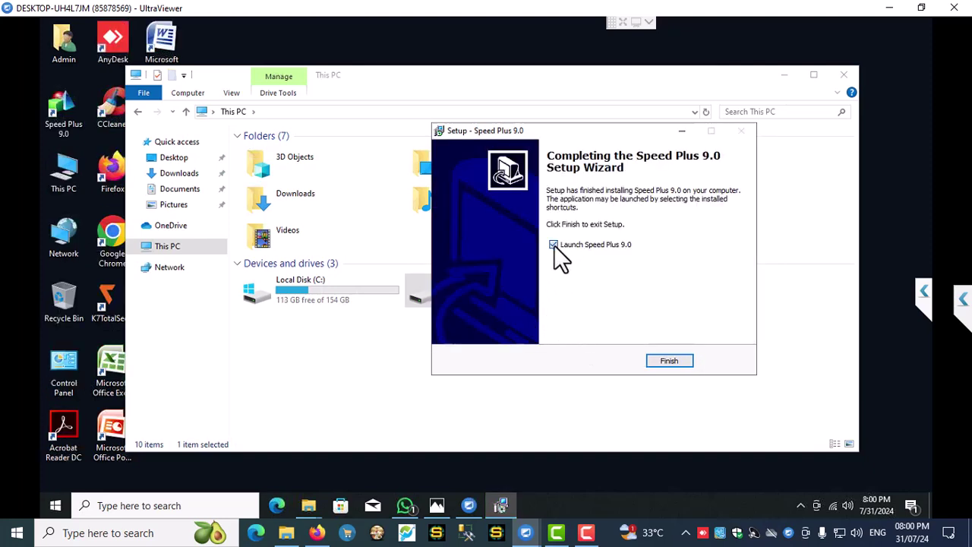
# - Close the finished setup and clear the read-only attribute on D:\Speed Plus 9.0
pyautogui.click(664, 361)
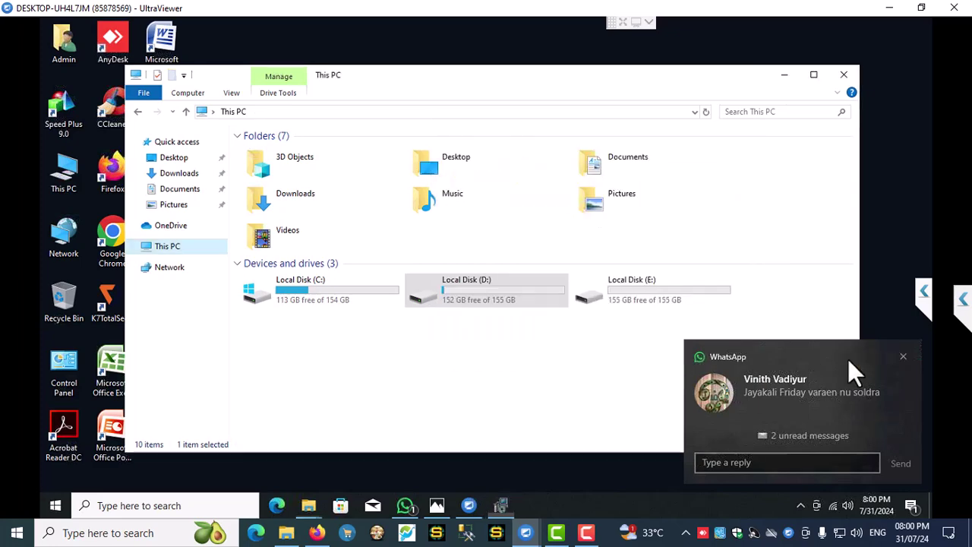
pyautogui.click(903, 356)
pyautogui.doubleClick(464, 284)
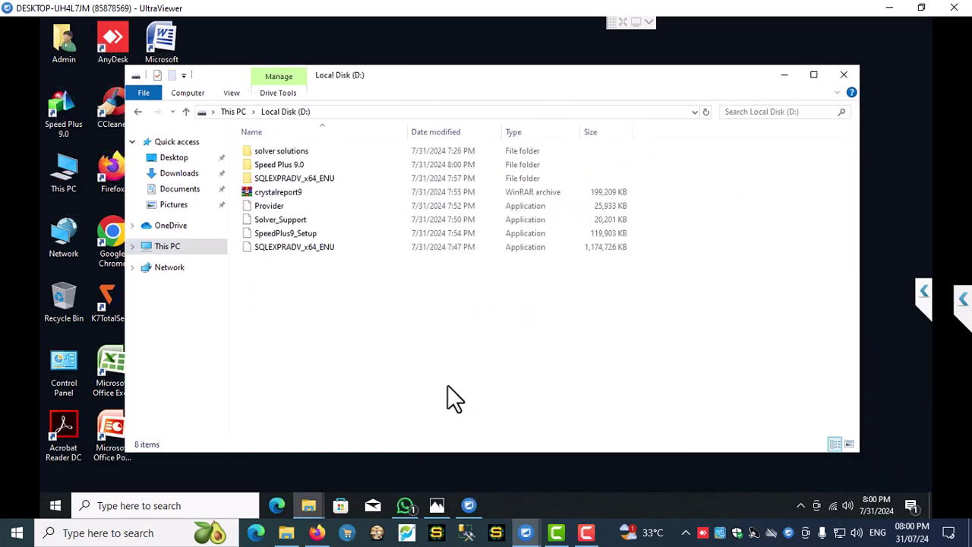
pyautogui.rightClick(280, 164)
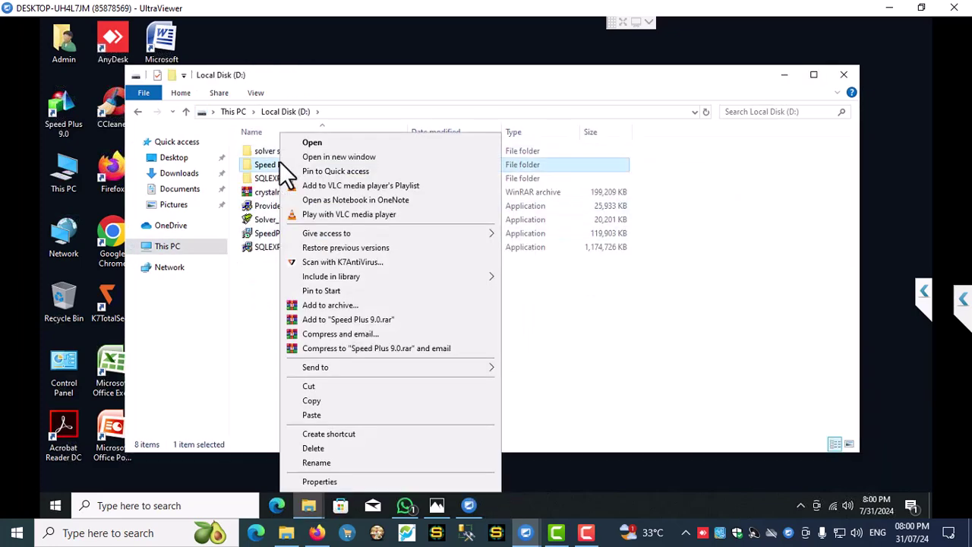
pyautogui.click(305, 480)
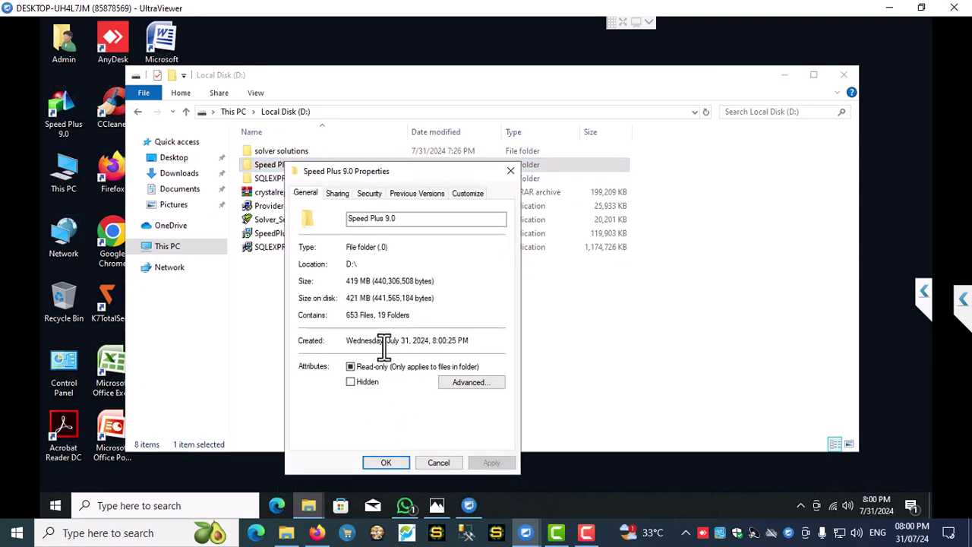
pyautogui.click(350, 367)
pyautogui.click(491, 462)
pyautogui.click(509, 337)
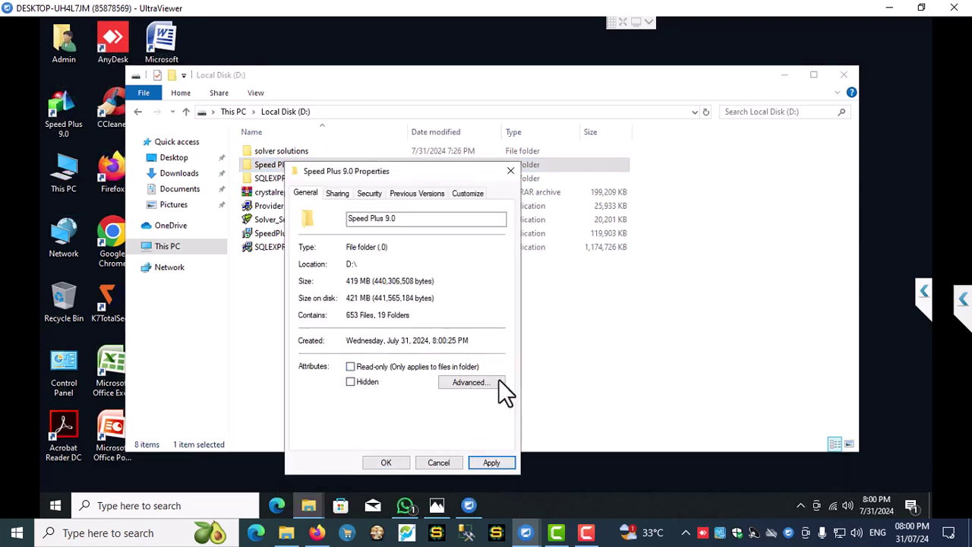
# - Grant Authenticated Users Full control on the Speed Plus 9.0 folder
pyautogui.click(370, 193)
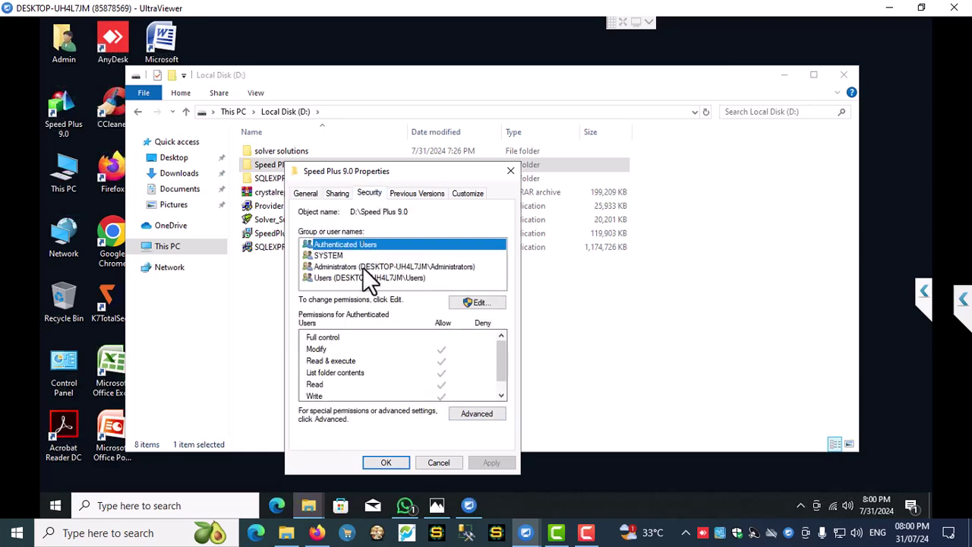
pyautogui.click(335, 266)
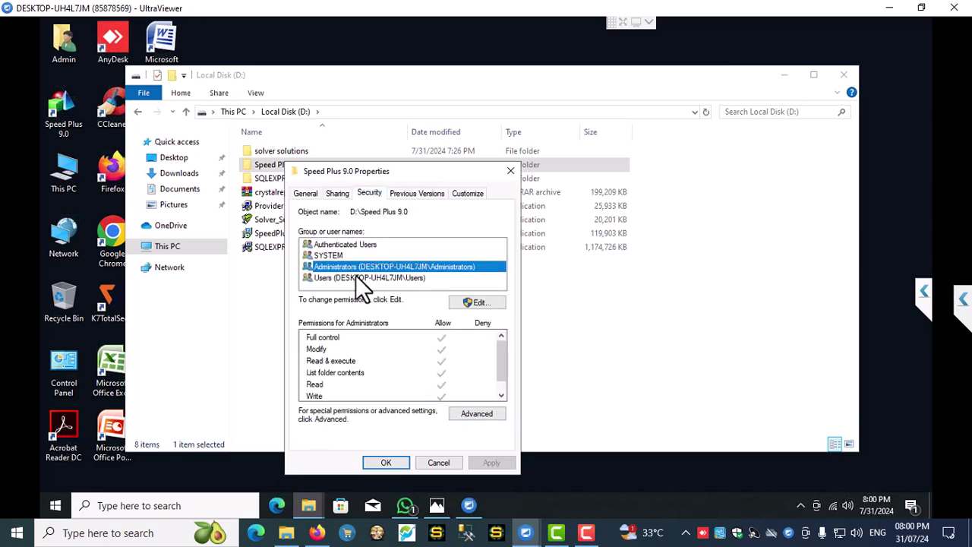
pyautogui.click(355, 277)
pyautogui.click(468, 303)
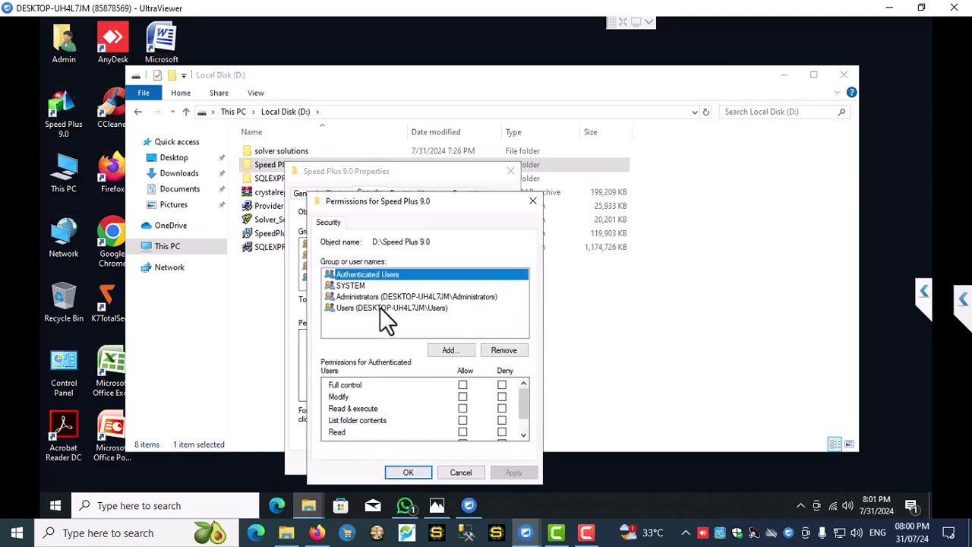
pyautogui.click(462, 385)
pyautogui.click(510, 477)
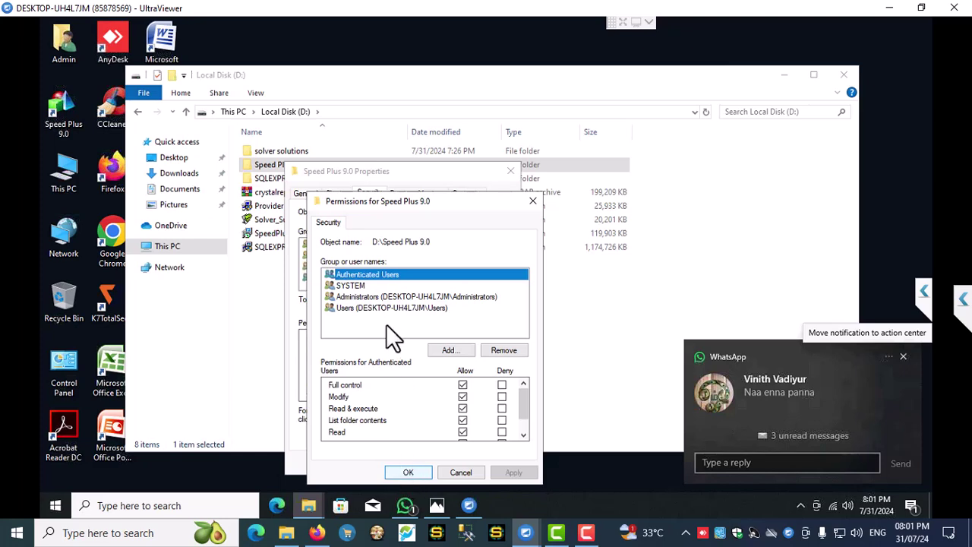
# - Grant the Users group Full control and confirm the new permissions
pyautogui.click(350, 282)
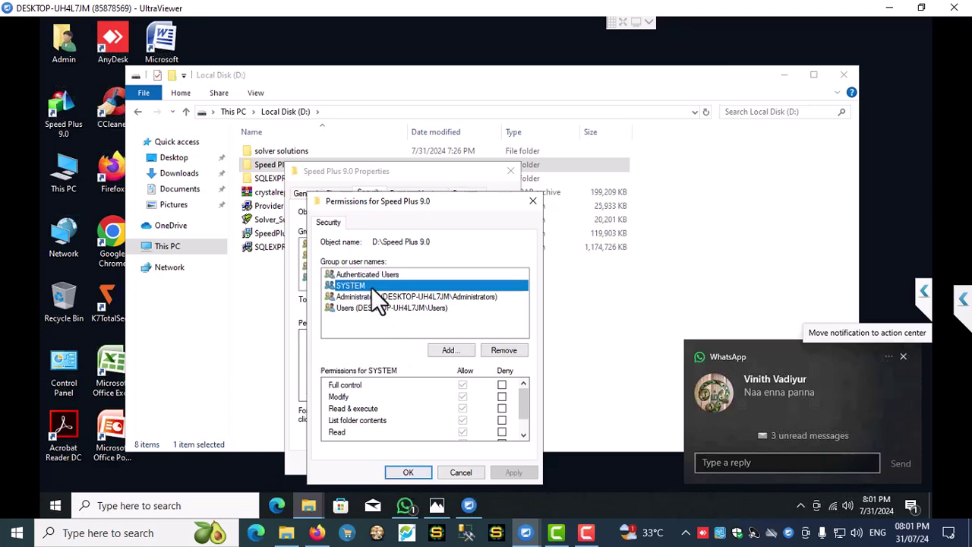
pyautogui.click(374, 296)
pyautogui.click(386, 304)
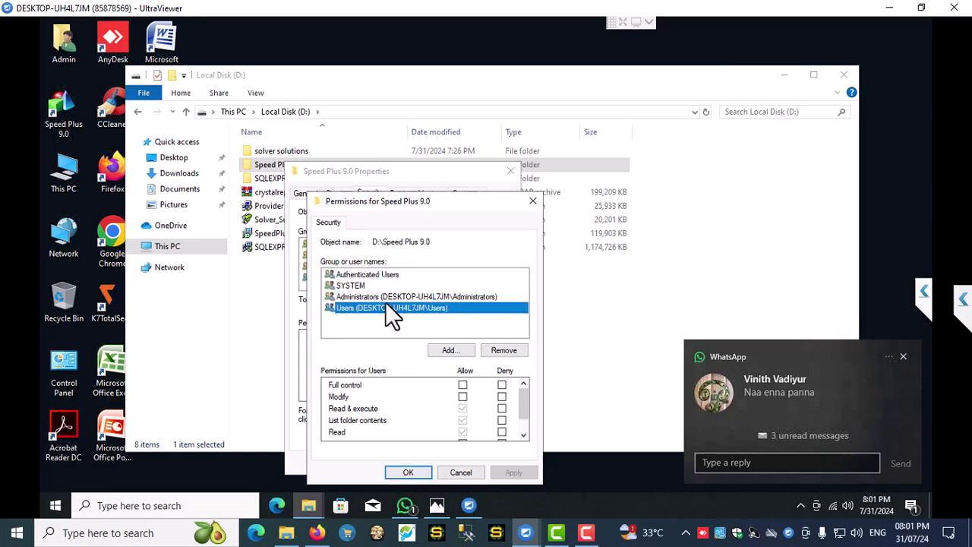
pyautogui.click(462, 385)
pyautogui.click(513, 473)
pyautogui.click(407, 472)
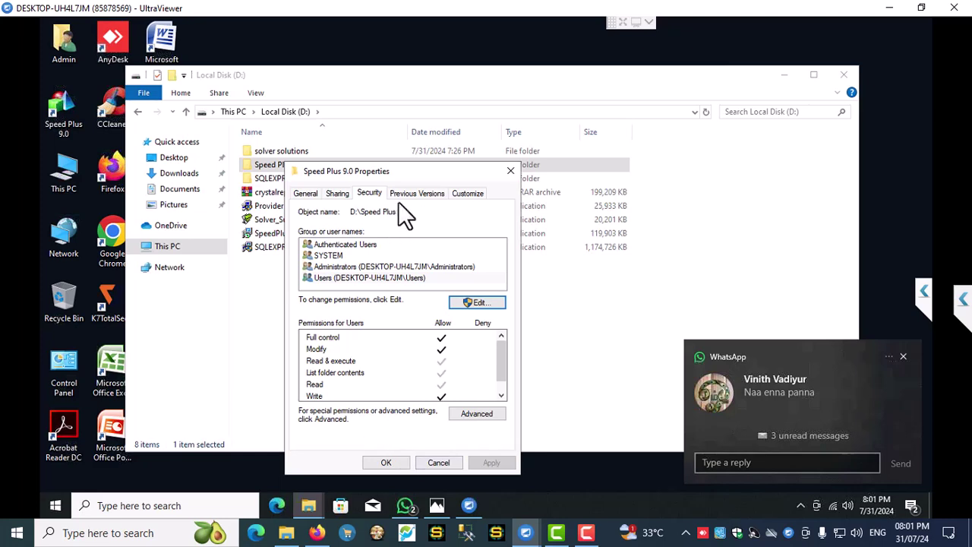
# - Check Advanced Sharing, leave the folder unshared, and close its properties
pyautogui.click(335, 193)
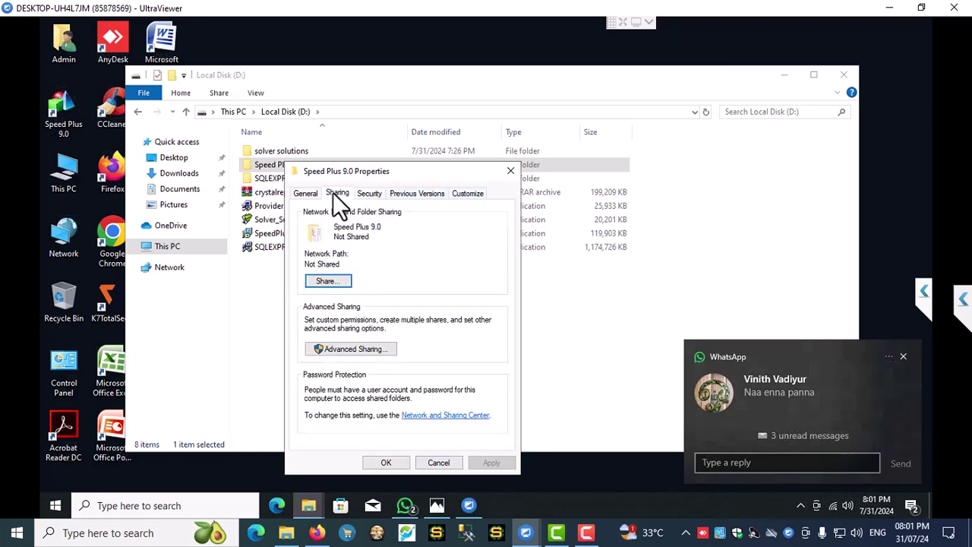
pyautogui.click(373, 350)
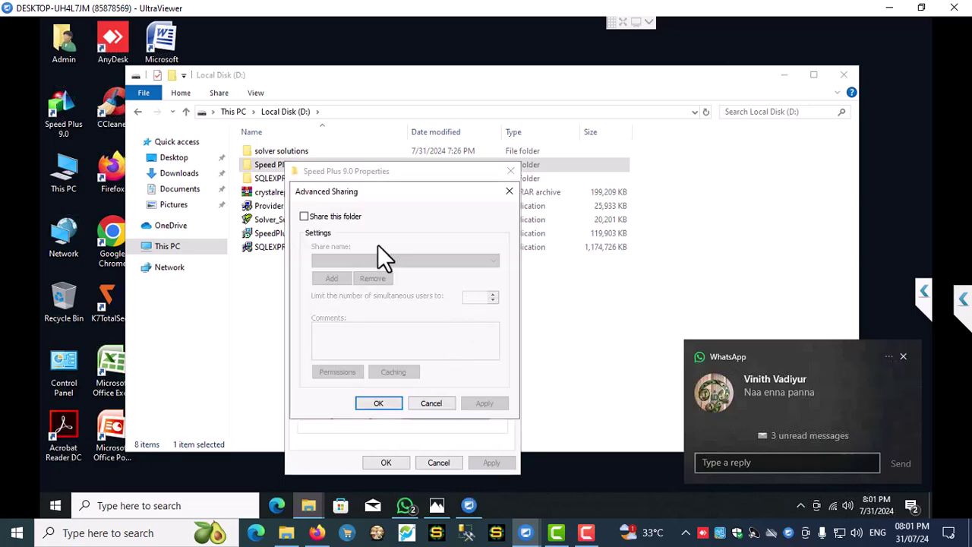
pyautogui.click(510, 191)
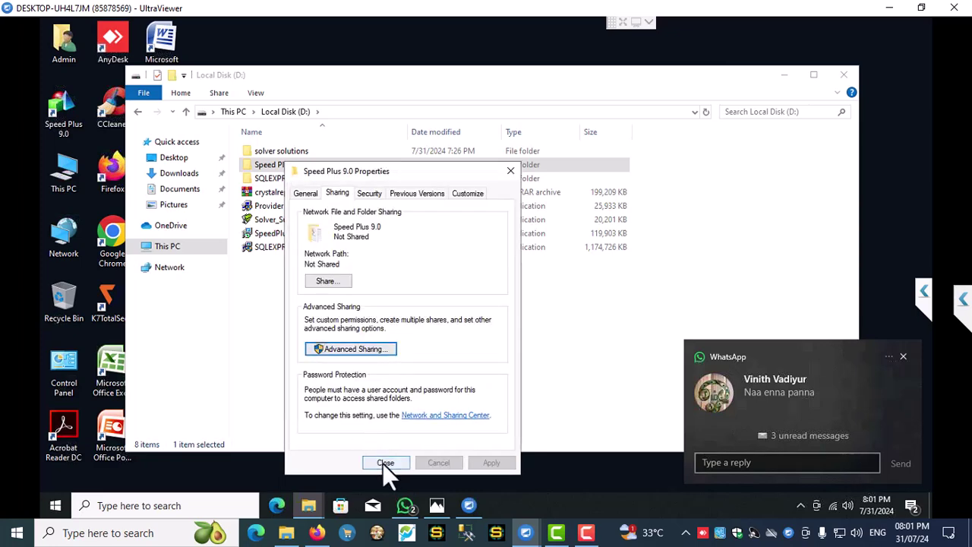
pyautogui.click(384, 463)
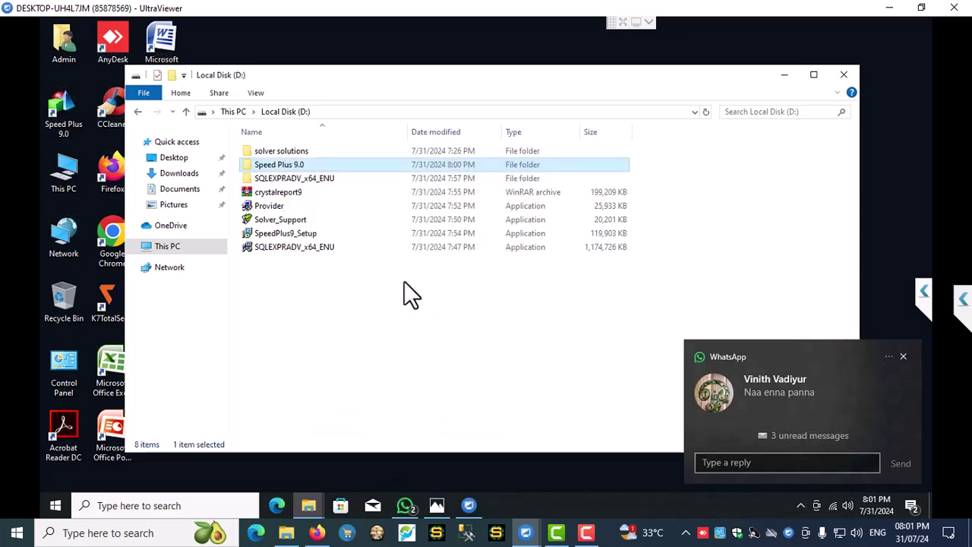
# - Clear the Speed Plus 9.0 folder's read-only attribute for all its contents
pyautogui.rightClick(283, 163)
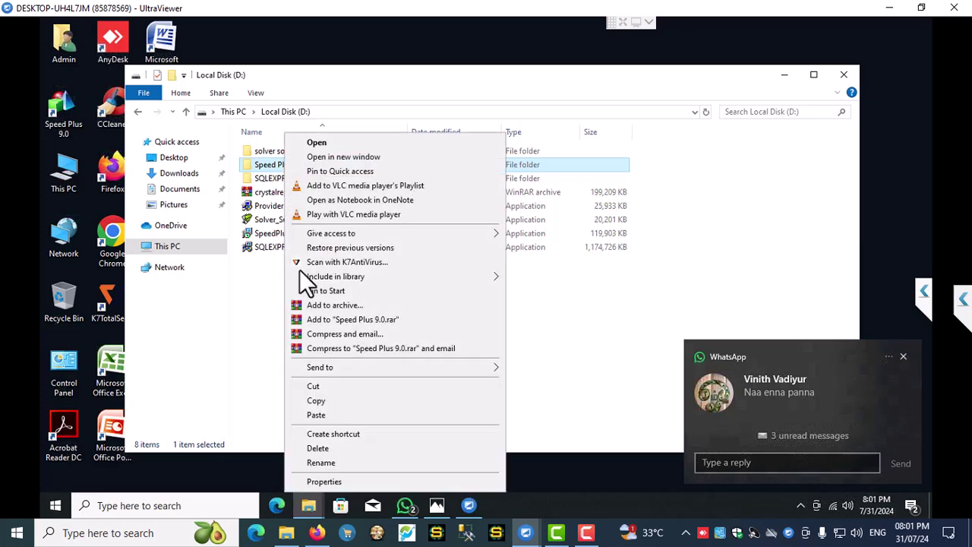
pyautogui.click(325, 481)
pyautogui.click(371, 369)
pyautogui.click(495, 463)
pyautogui.click(469, 334)
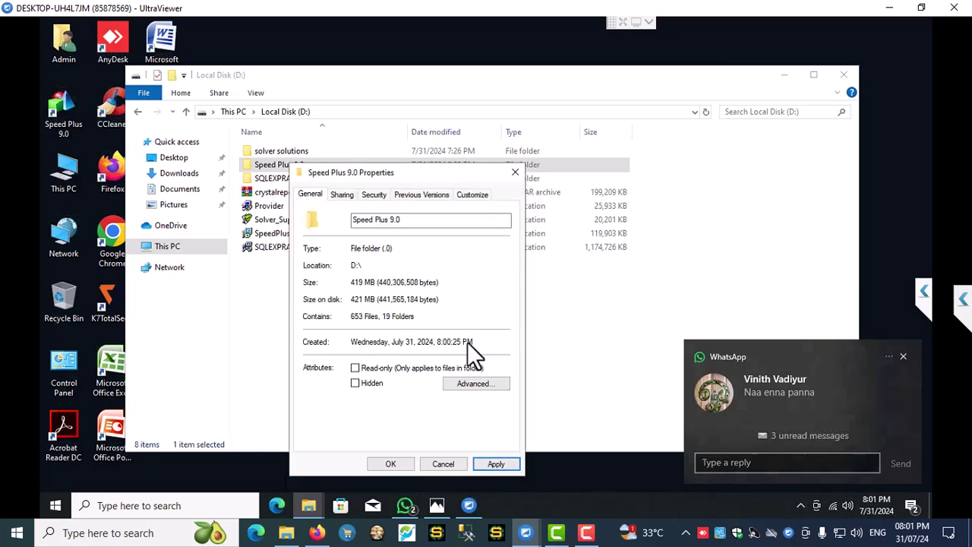
pyautogui.click(393, 463)
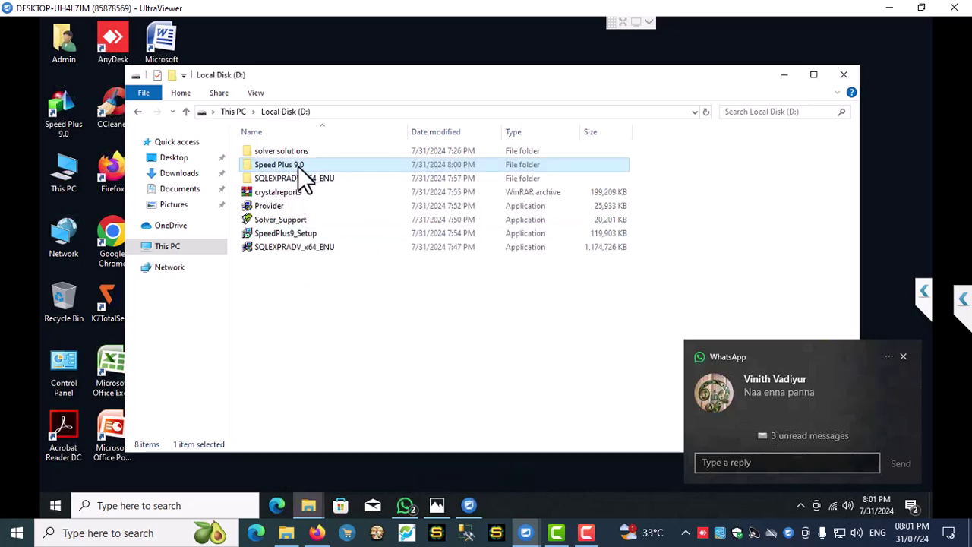
# - Review the folder's advanced security entries for Users, then close properties
pyautogui.rightClick(298, 166)
pyautogui.click(338, 482)
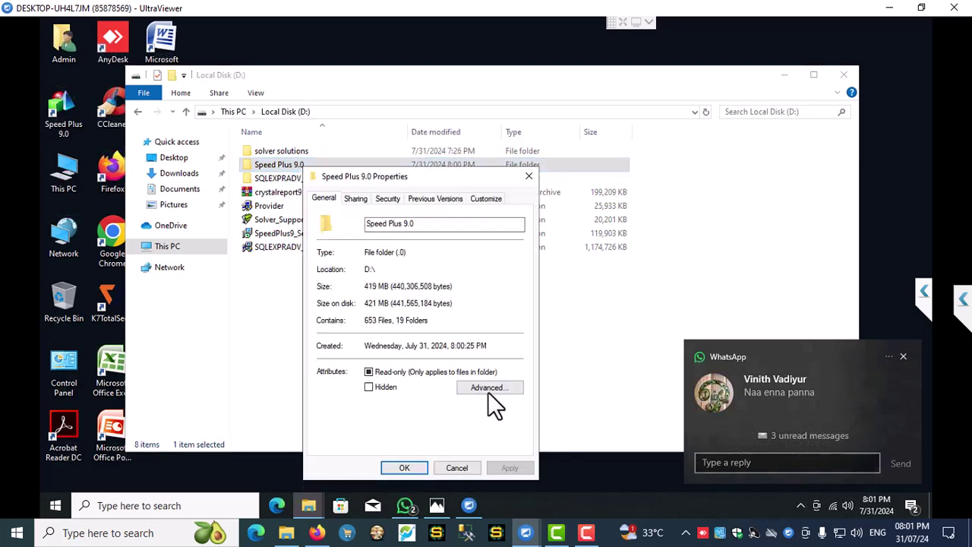
pyautogui.click(387, 199)
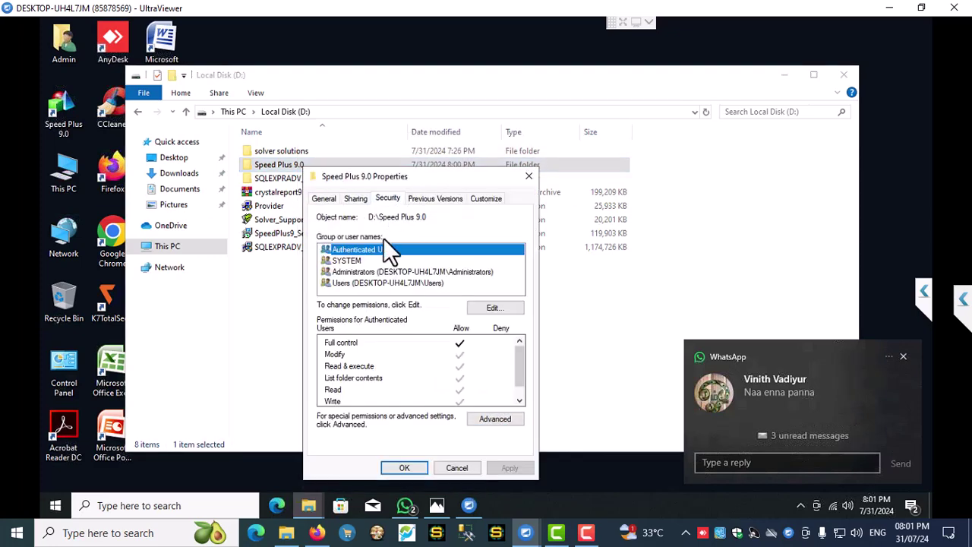
pyautogui.click(357, 284)
pyautogui.click(487, 422)
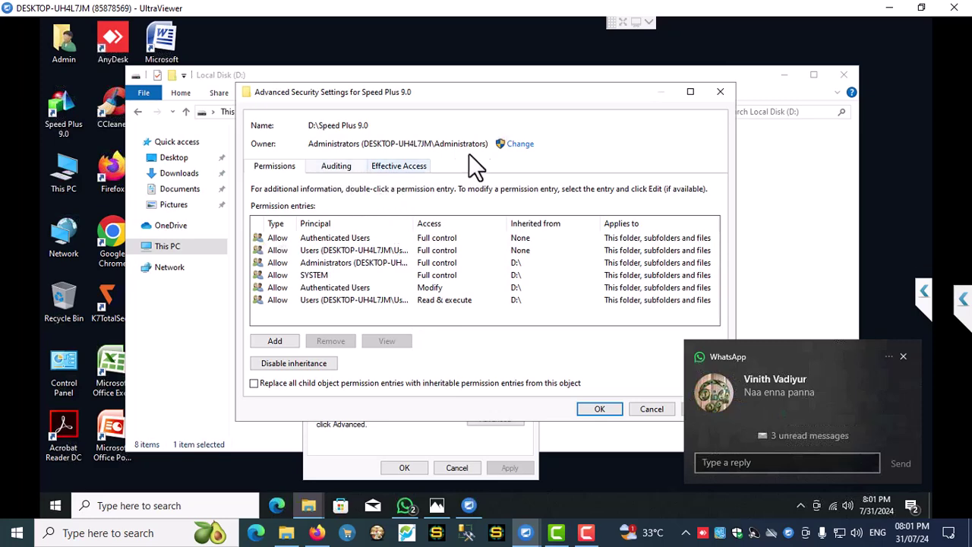
pyautogui.click(598, 409)
pyautogui.click(407, 469)
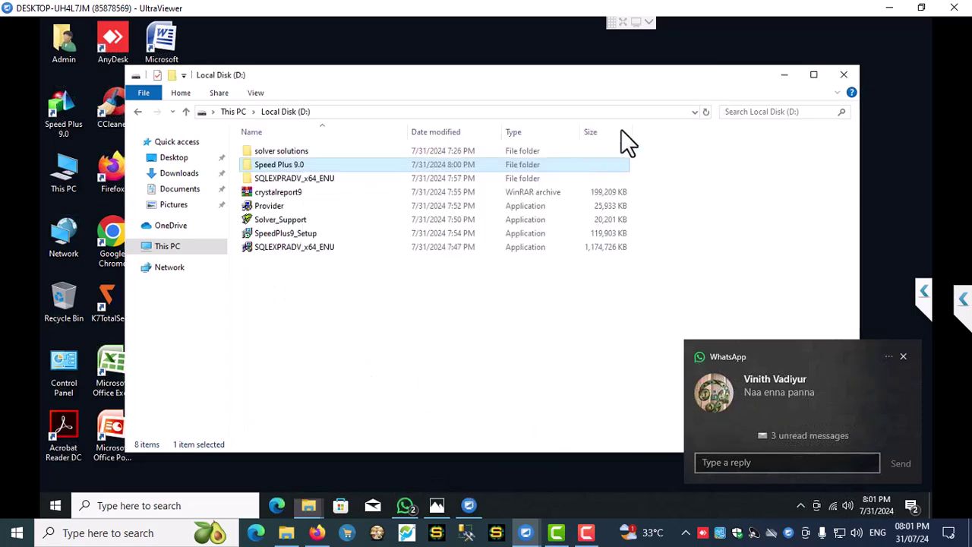
# - Turn on .NET Framework 3.5 in Windows Features via Control Panel's Programs and Features
pyautogui.click(842, 75)
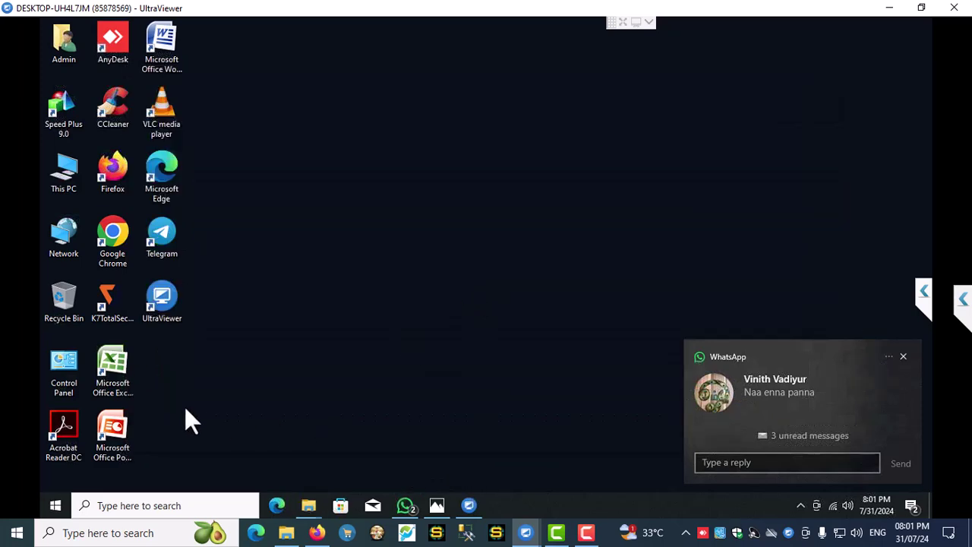
pyautogui.click(141, 510)
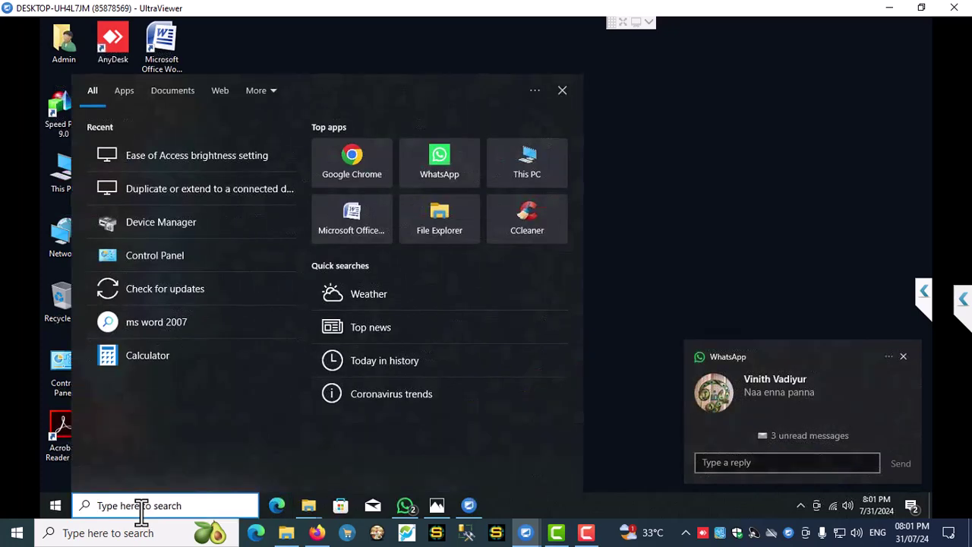
pyautogui.write('control')
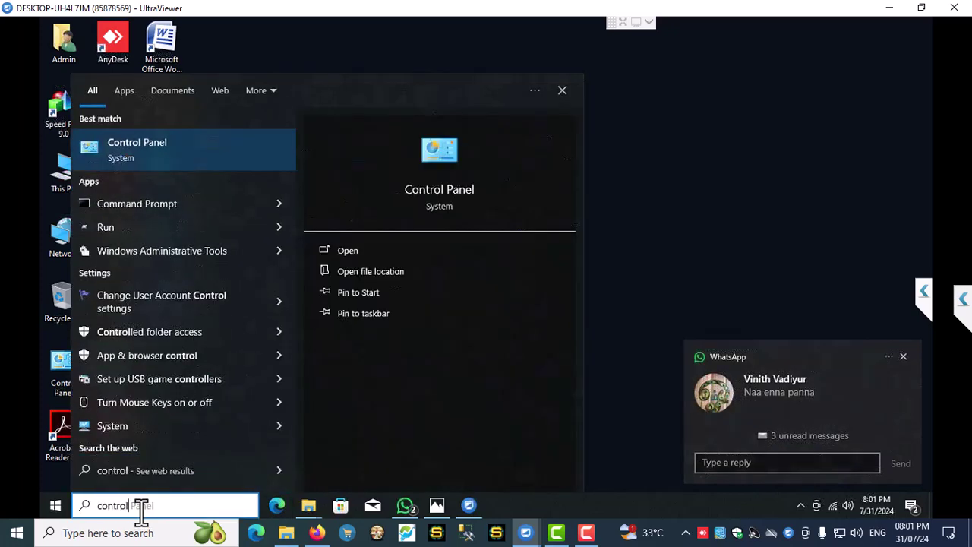
pyautogui.press('Escape')
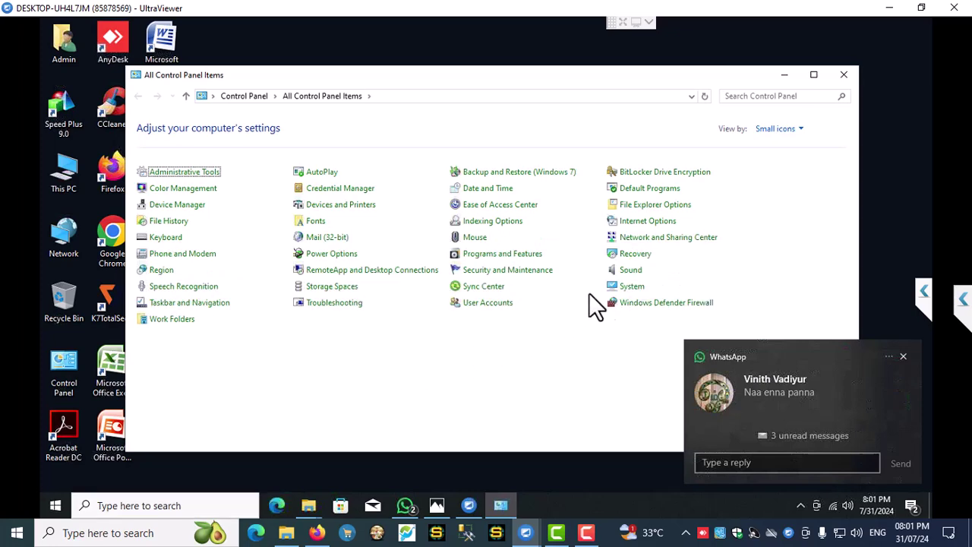
pyautogui.click(522, 254)
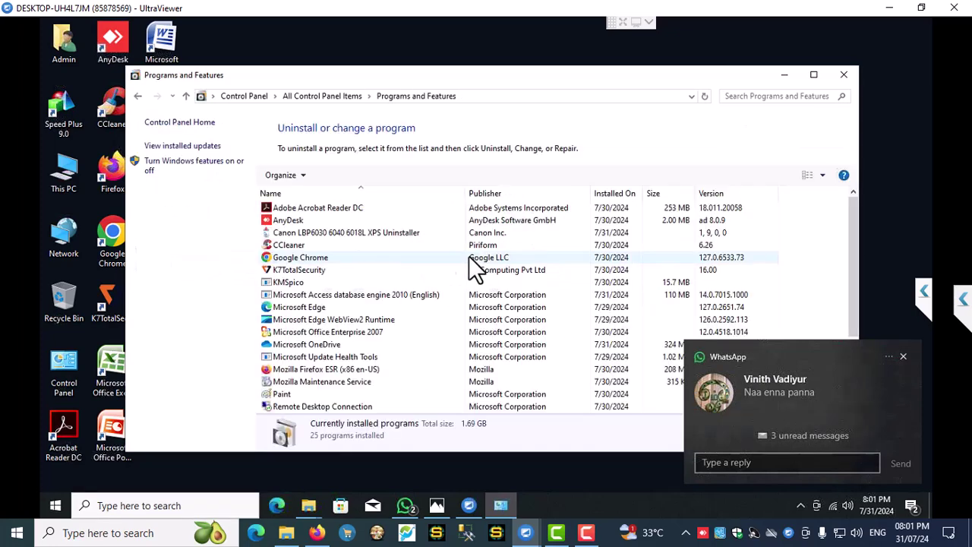
pyautogui.click(151, 163)
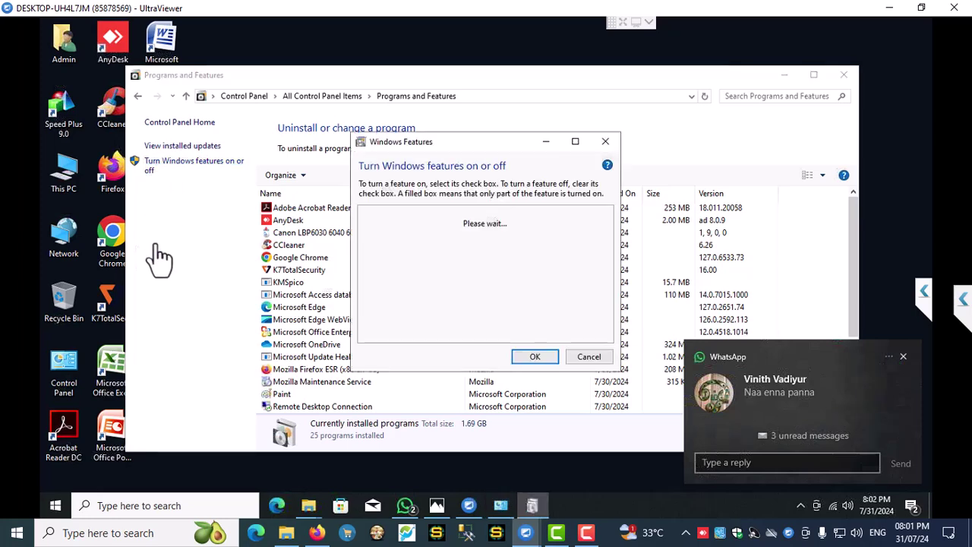
pyautogui.click(376, 212)
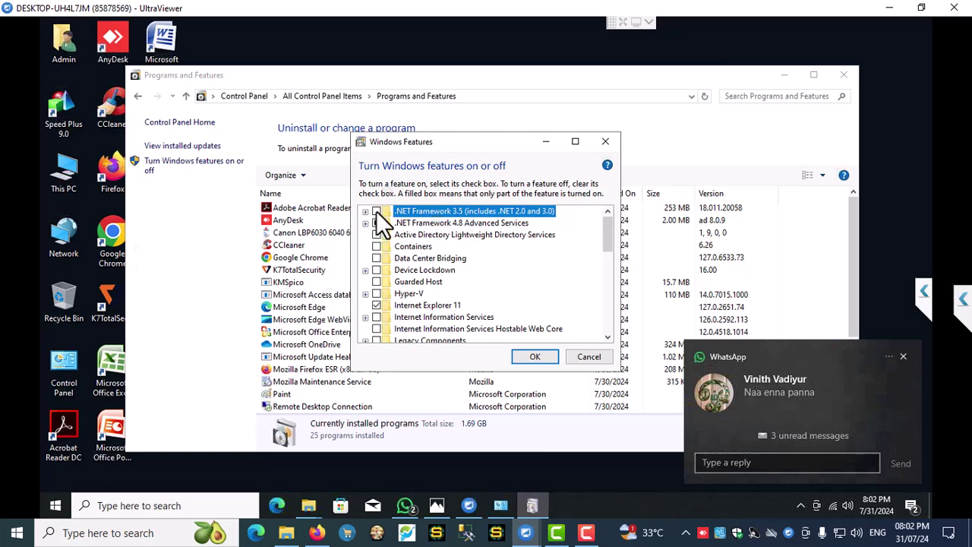
pyautogui.click(527, 357)
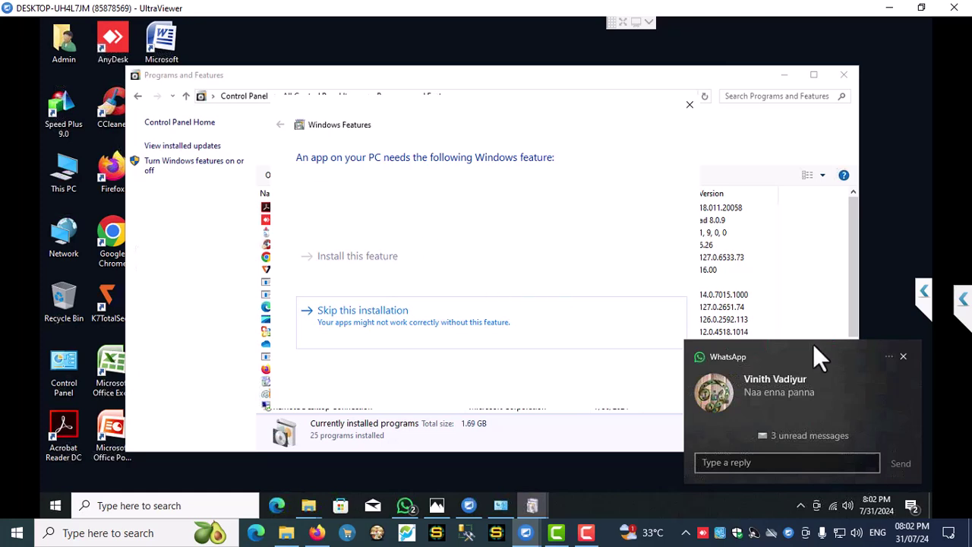
# - Let Windows Update download the files needed for the feature, dismissing chat notifications
pyautogui.click(903, 356)
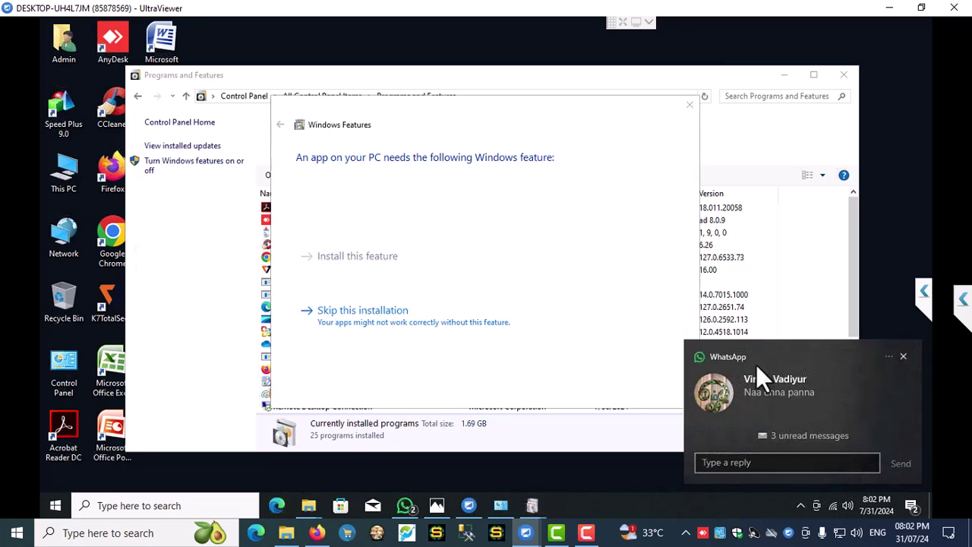
pyautogui.click(346, 263)
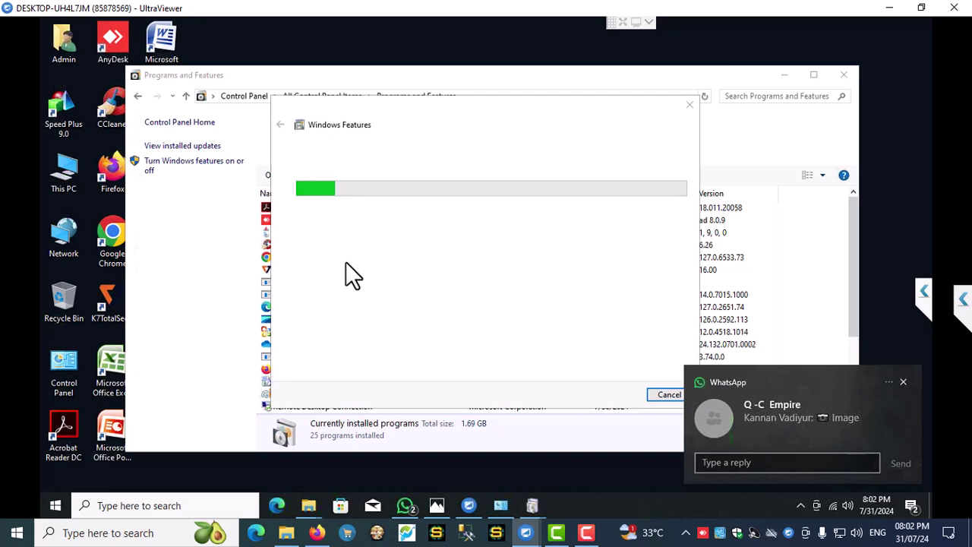
pyautogui.click(903, 383)
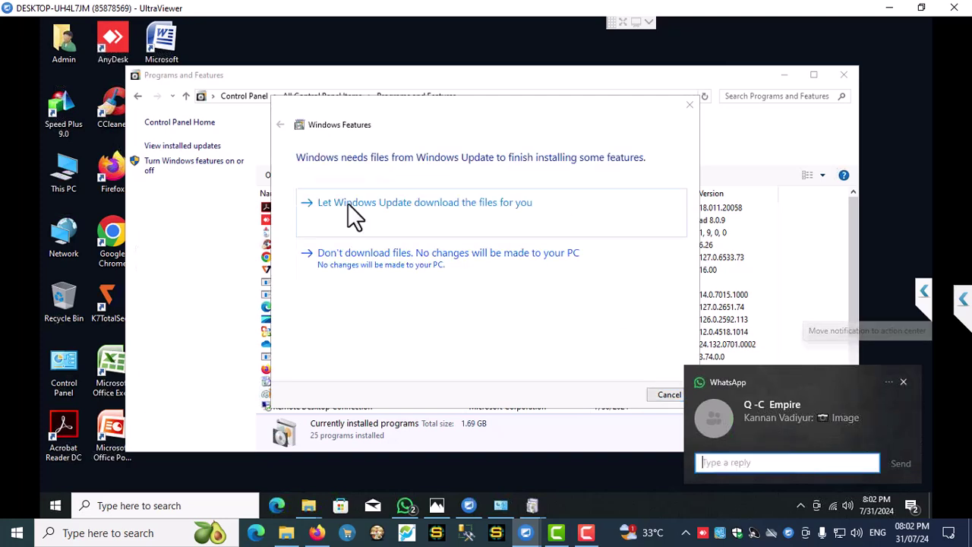
pyautogui.click(393, 207)
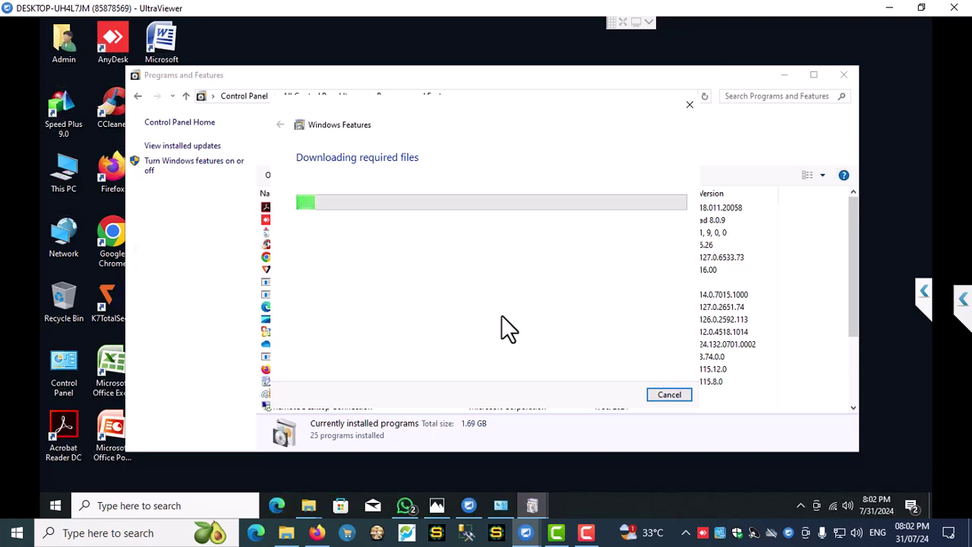
# - Close Programs and Features, refresh the desktop, and reopen Local Disk (D:)
pyautogui.click(846, 73)
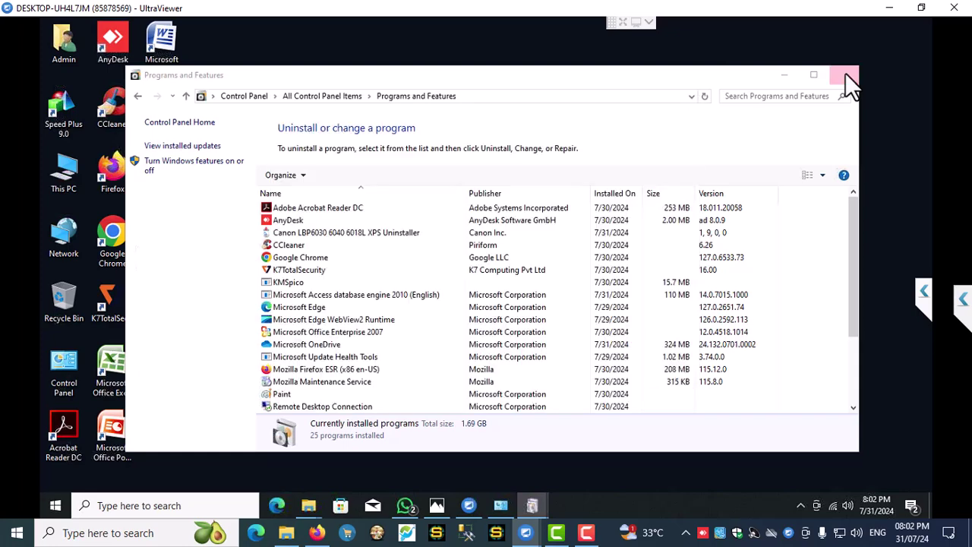
pyautogui.rightClick(773, 232)
pyautogui.click(802, 271)
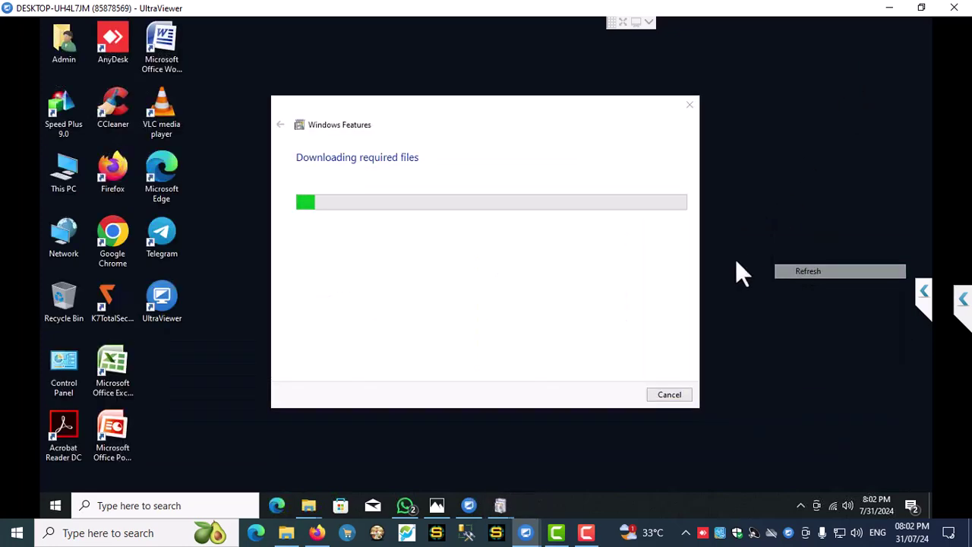
pyautogui.doubleClick(67, 179)
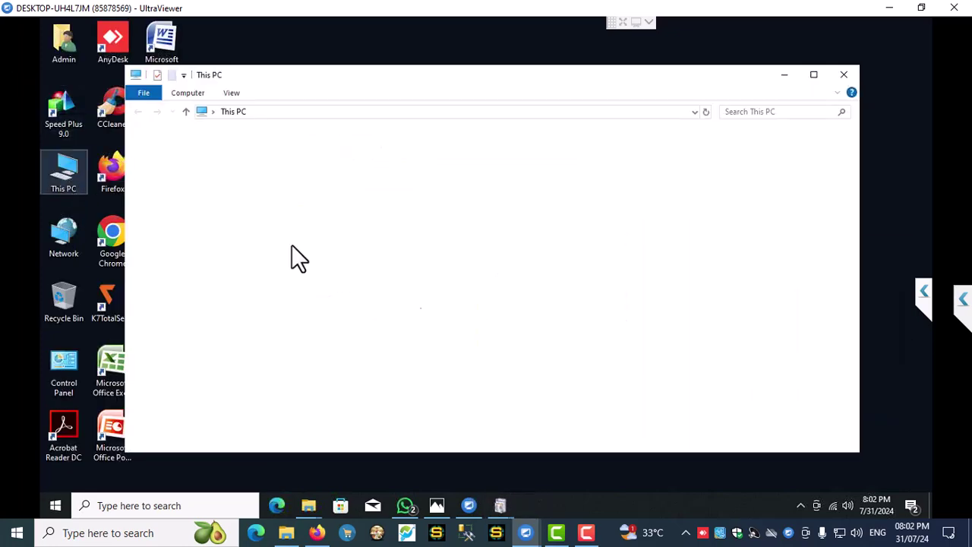
pyautogui.doubleClick(452, 292)
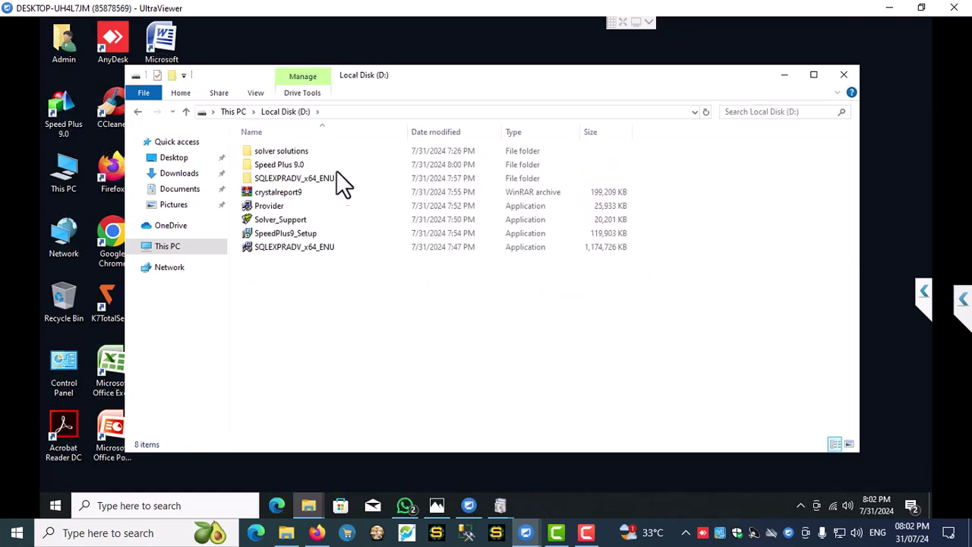
# - Extract crystalreport9 here, open the cr9 serail key file, and return to the Crystal Report 9.0 folder
pyautogui.rightClick(273, 192)
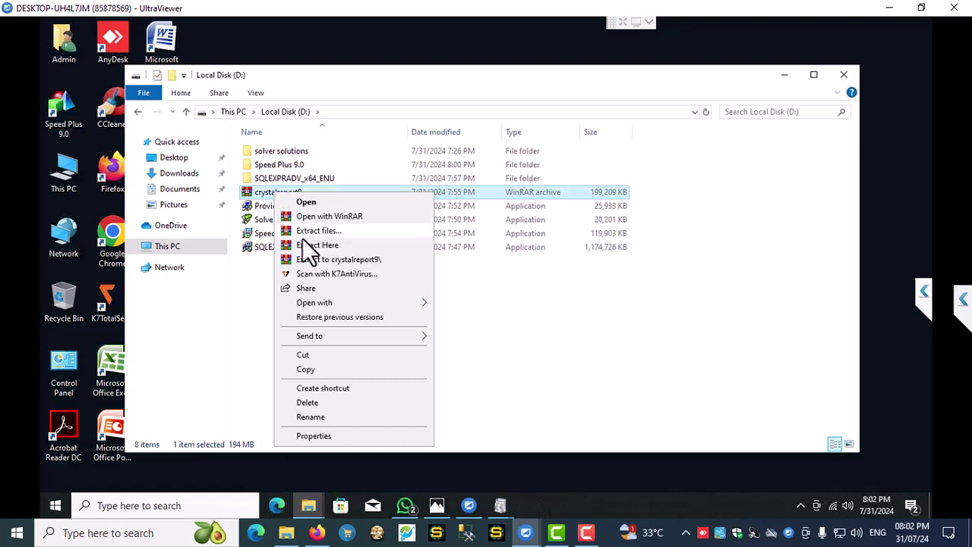
pyautogui.click(307, 246)
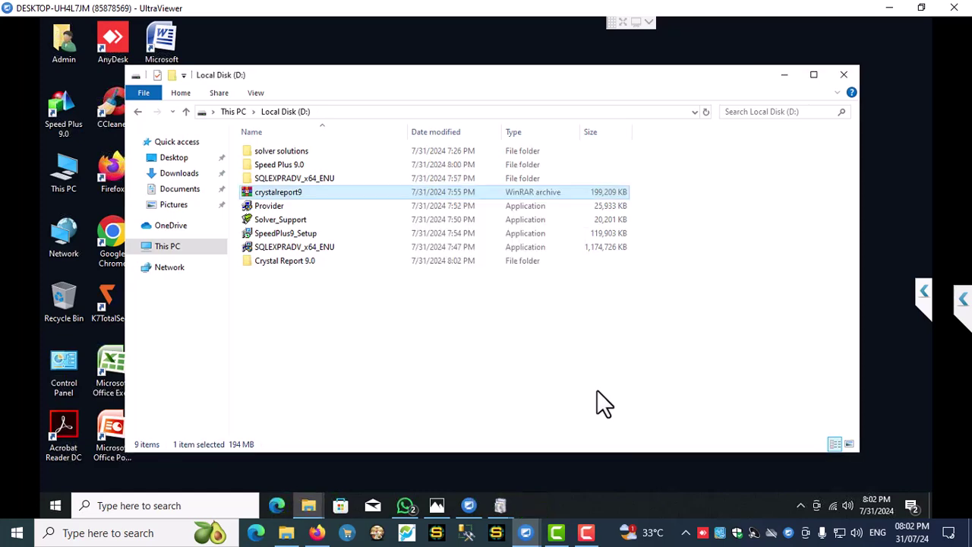
pyautogui.doubleClick(305, 264)
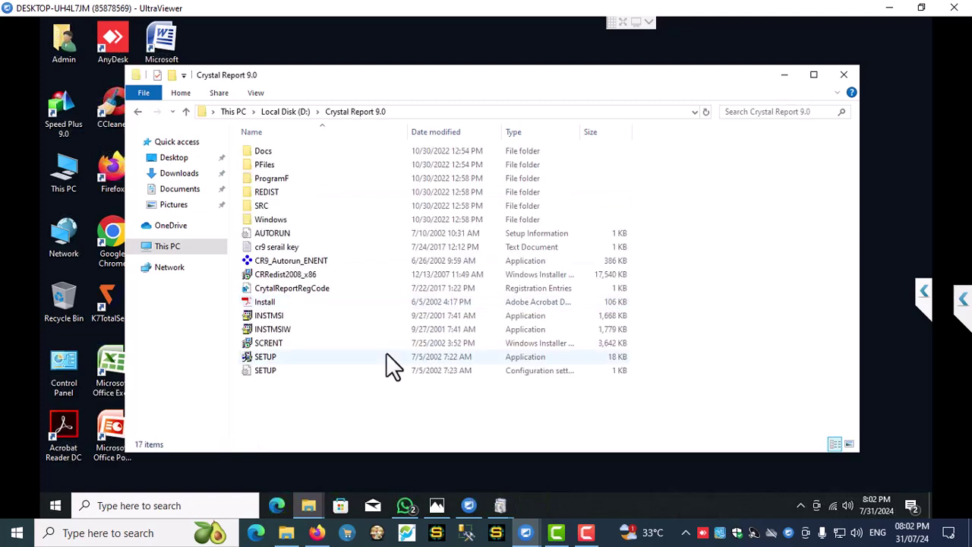
pyautogui.doubleClick(296, 248)
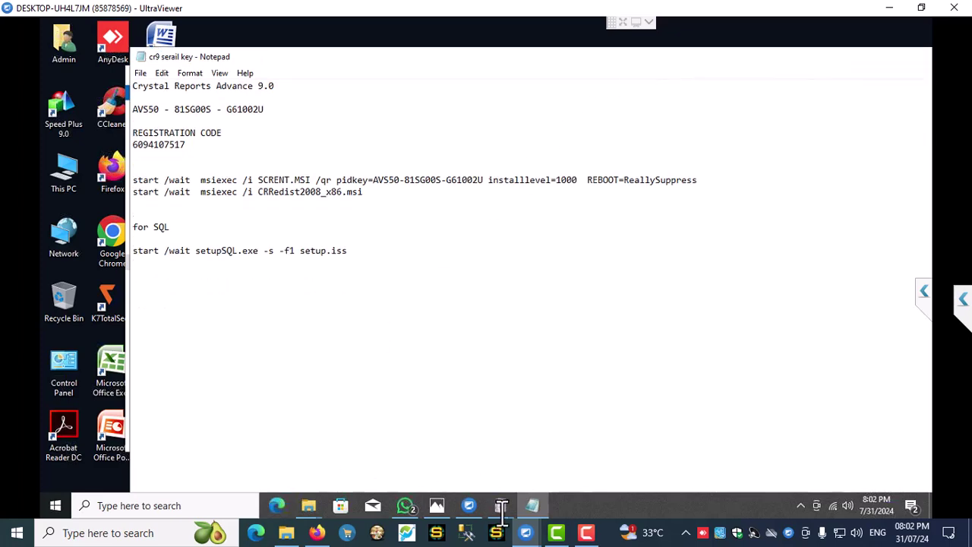
pyautogui.click(313, 507)
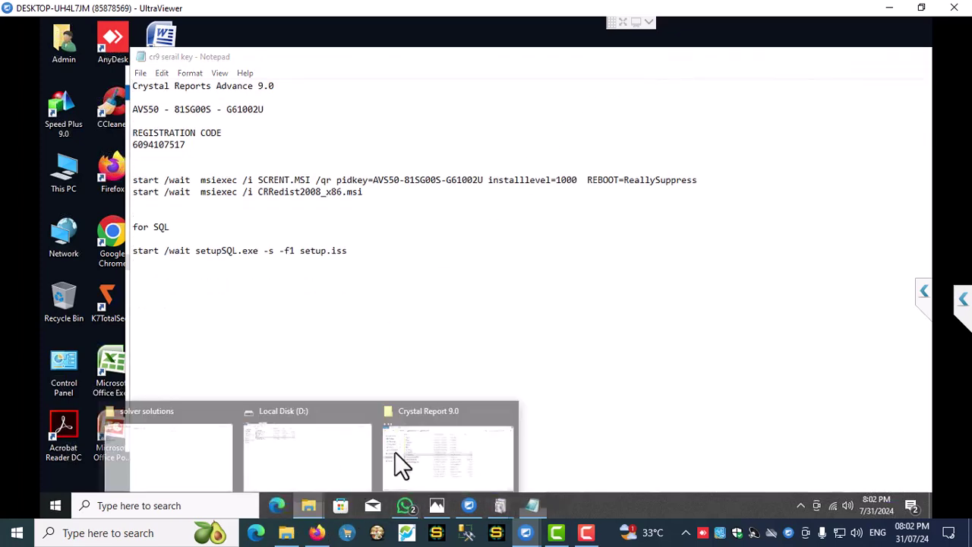
pyautogui.click(443, 464)
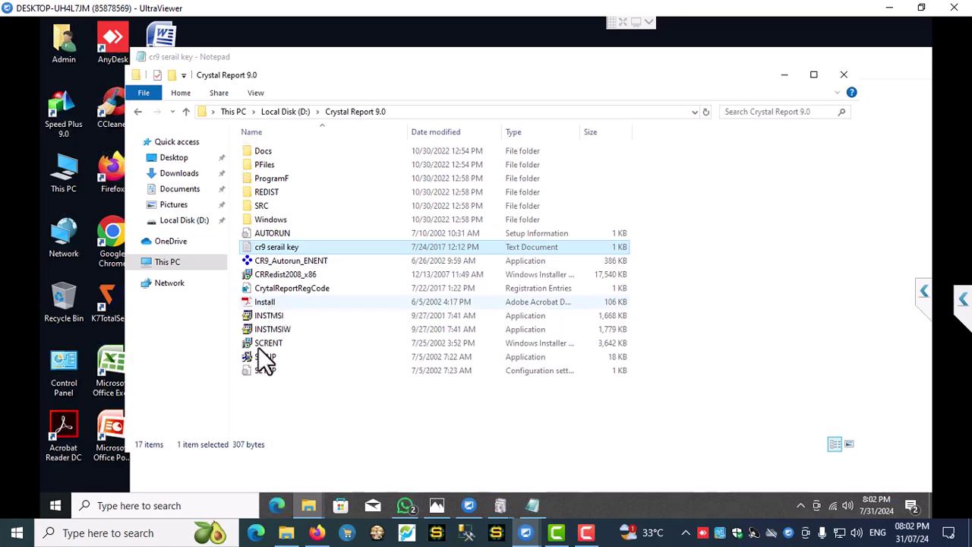
# - Run Crystal Reports SETUP as allowed and accept the licence agreement
pyautogui.doubleClick(262, 357)
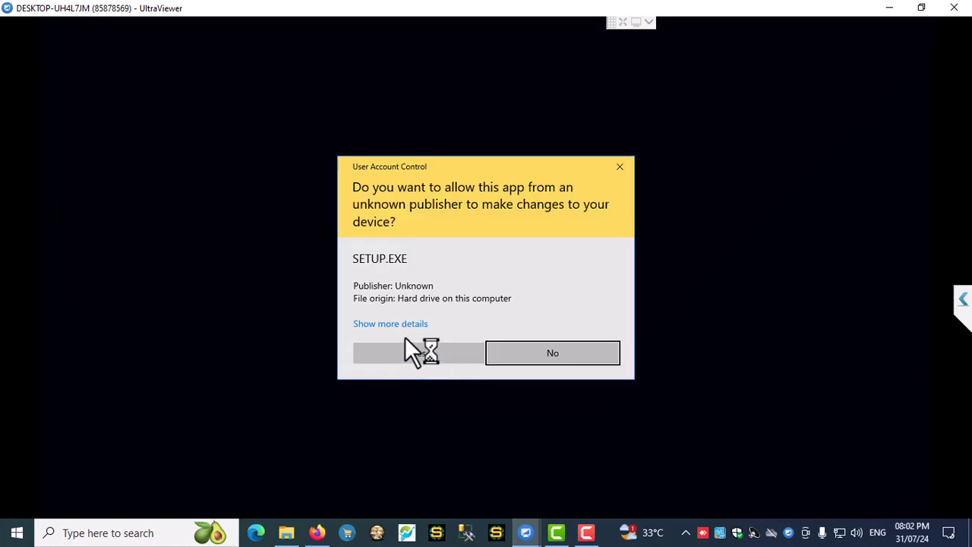
pyautogui.click(416, 355)
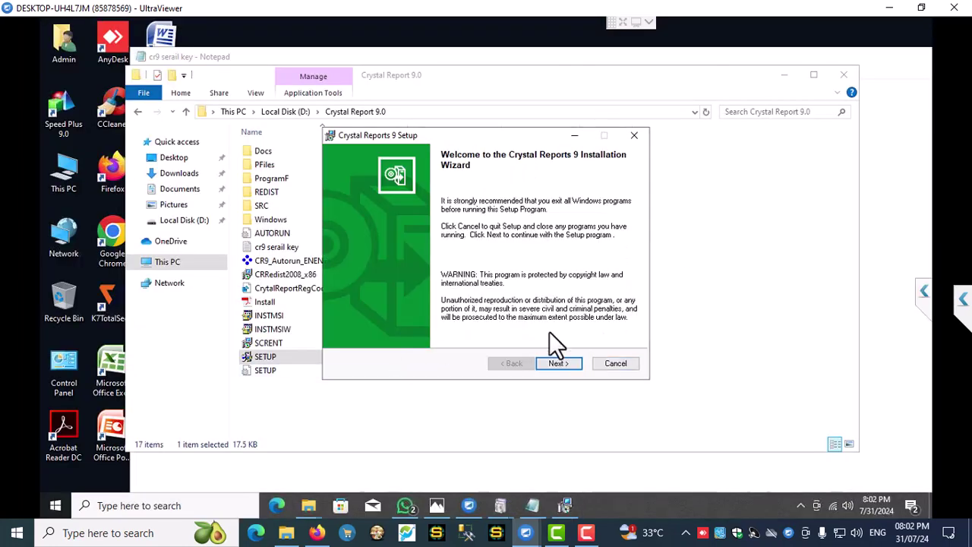
pyautogui.click(558, 363)
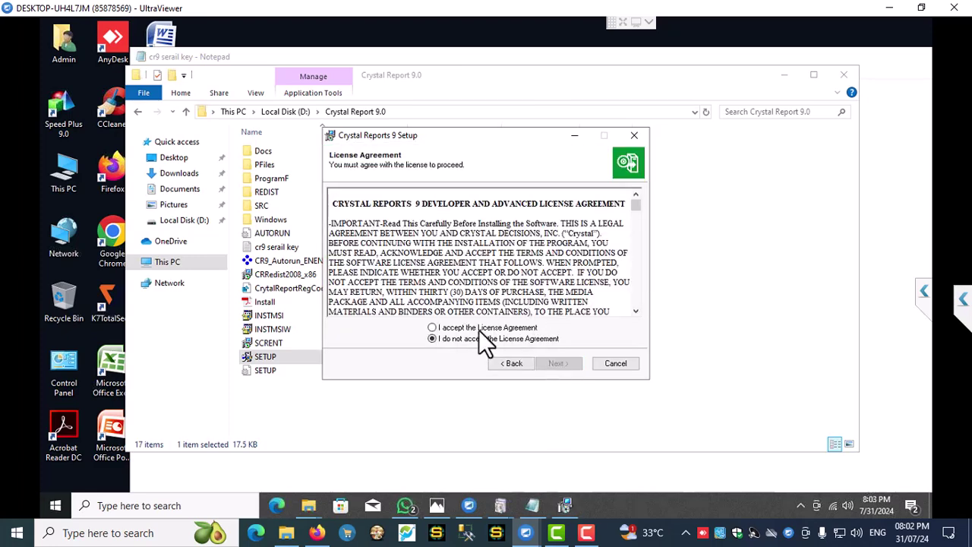
pyautogui.click(556, 364)
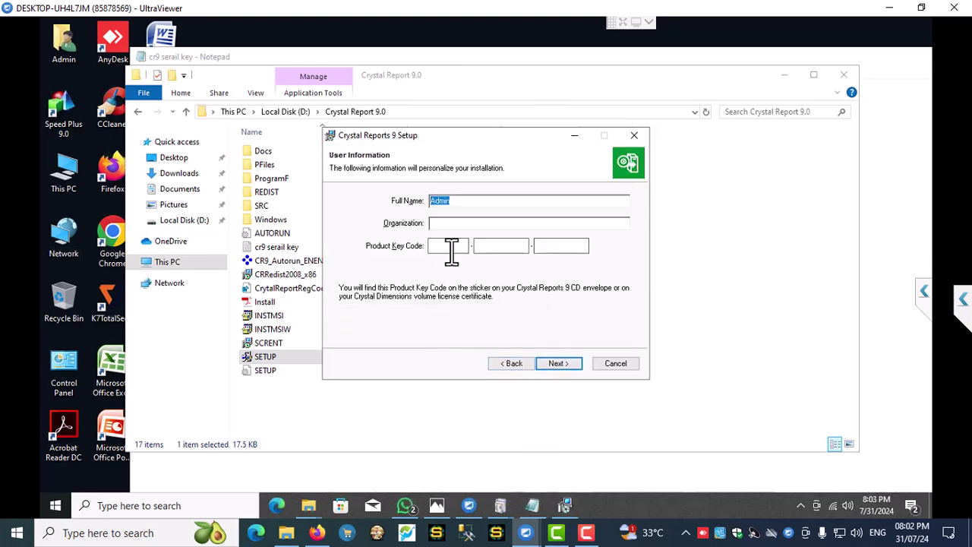
pyautogui.click(844, 74)
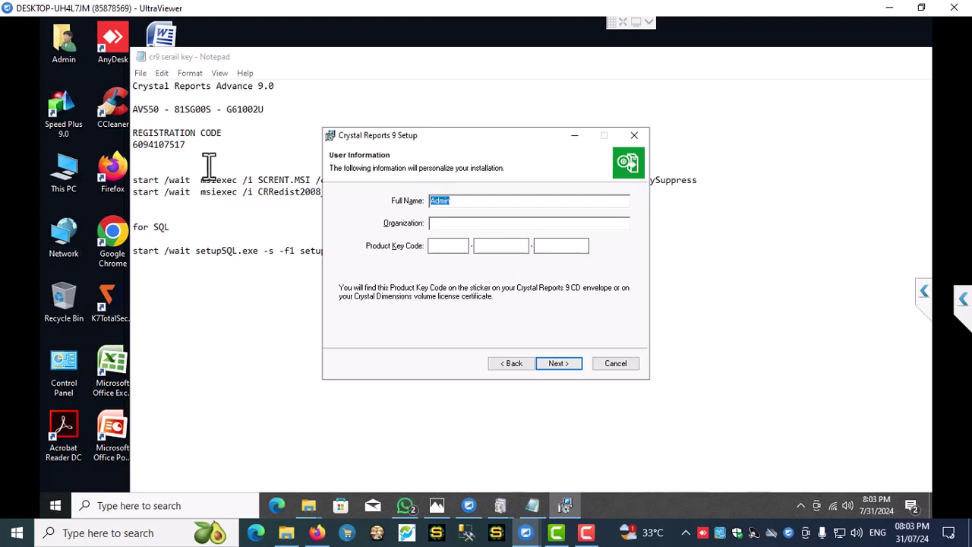
# - Copy the first product key part from Notepad into the setup's first key box
pyautogui.click(159, 110)
pyautogui.doubleClick(158, 110)
pyautogui.rightClick(141, 110)
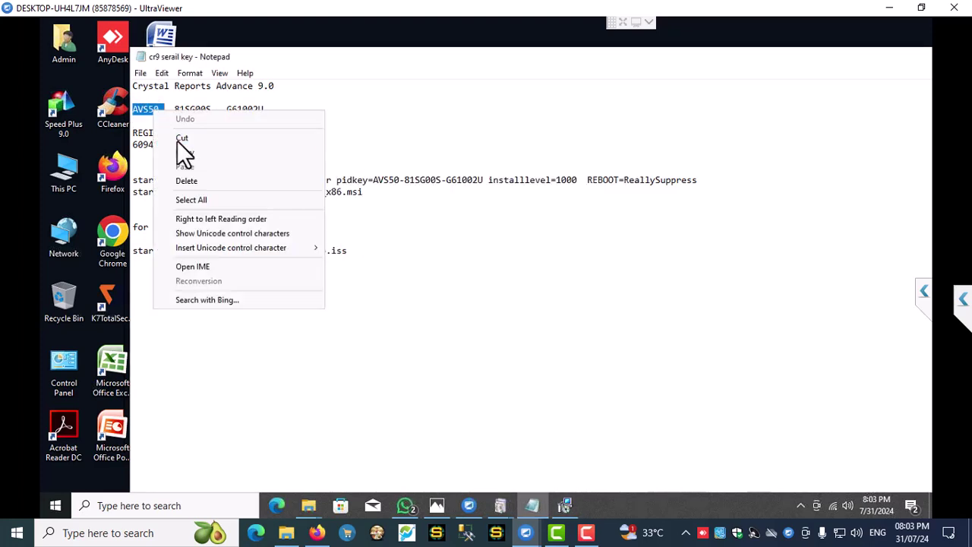
pyautogui.click(183, 153)
pyautogui.click(566, 505)
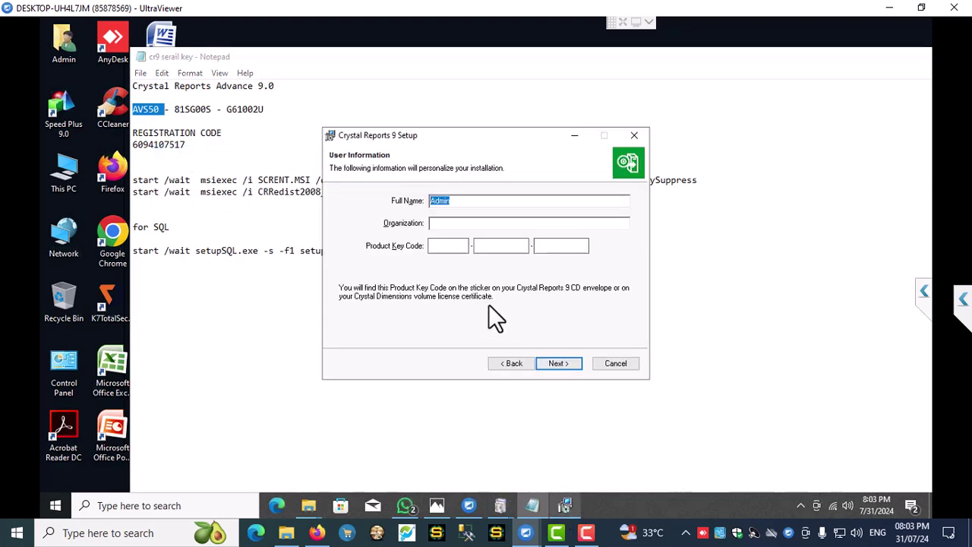
pyautogui.click(443, 247)
pyautogui.hotkey('ctrl', 'v')
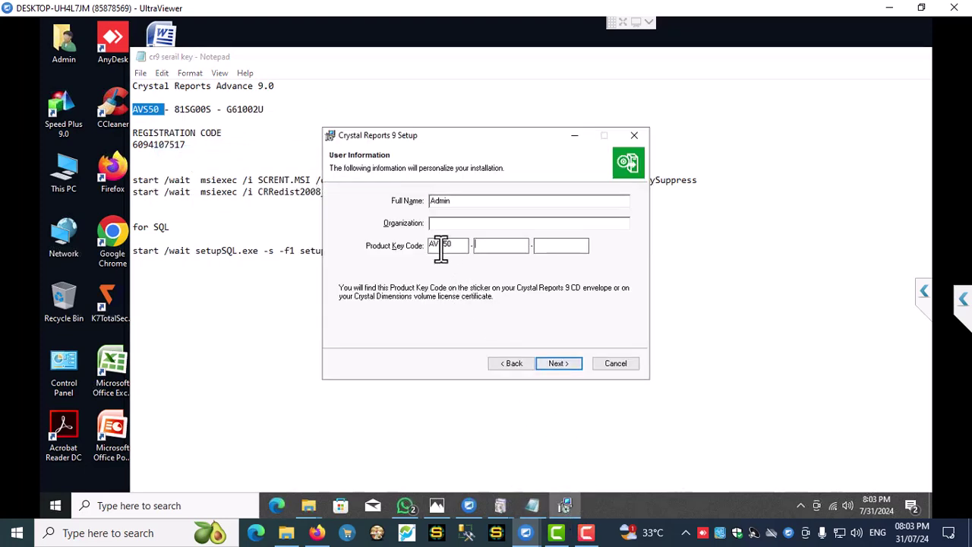
# - Paste the second and third key parts, then continue with the Typical installation
pyautogui.moveTo(177, 111); pyautogui.dragTo(212, 110)
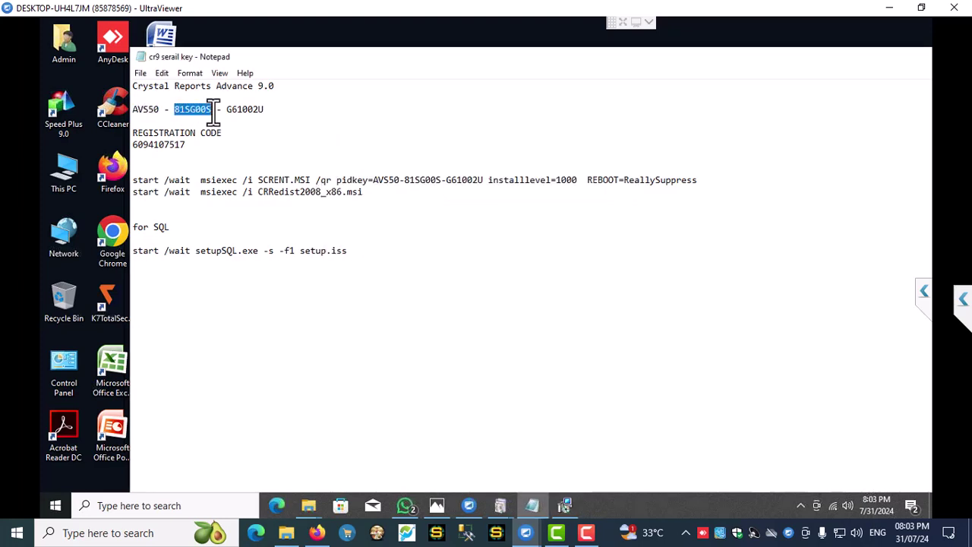
pyautogui.click(566, 505)
pyautogui.hotkey('ctrl', 'v')
pyautogui.moveTo(227, 108); pyautogui.dragTo(266, 109)
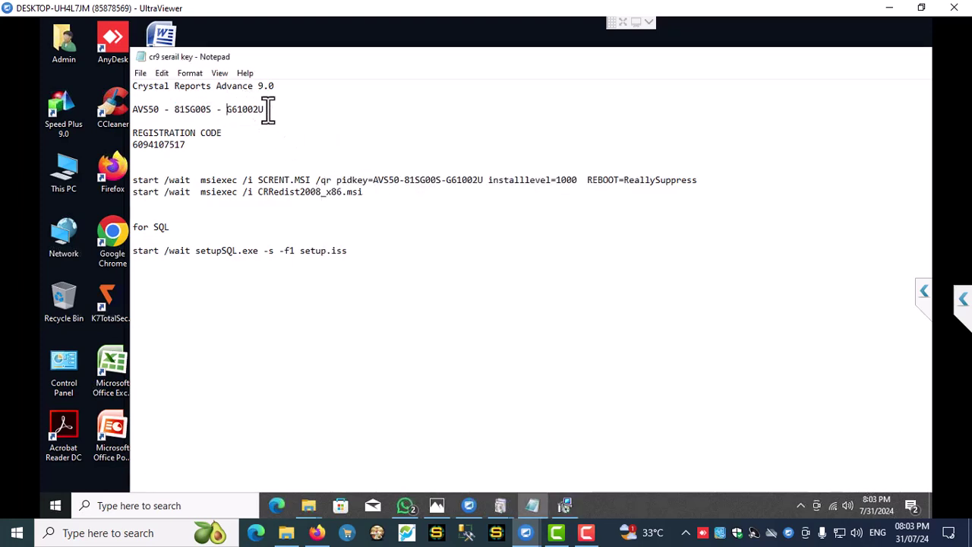
pyautogui.click(566, 505)
pyautogui.click(553, 244)
pyautogui.hotkey('ctrl', 'v')
pyautogui.click(555, 363)
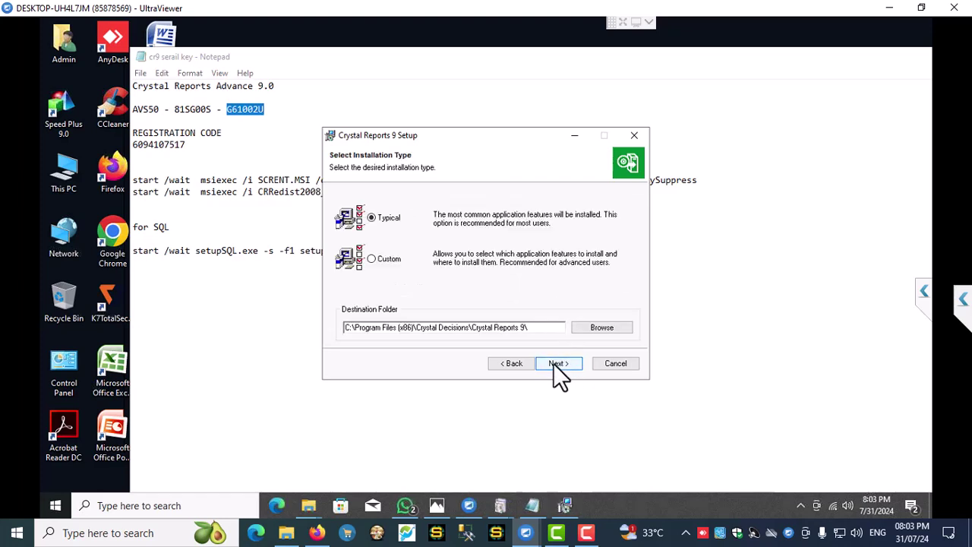
pyautogui.click(559, 365)
# - Start the Crystal Reports installation and bring Windows Features forward
pyautogui.click(560, 364)
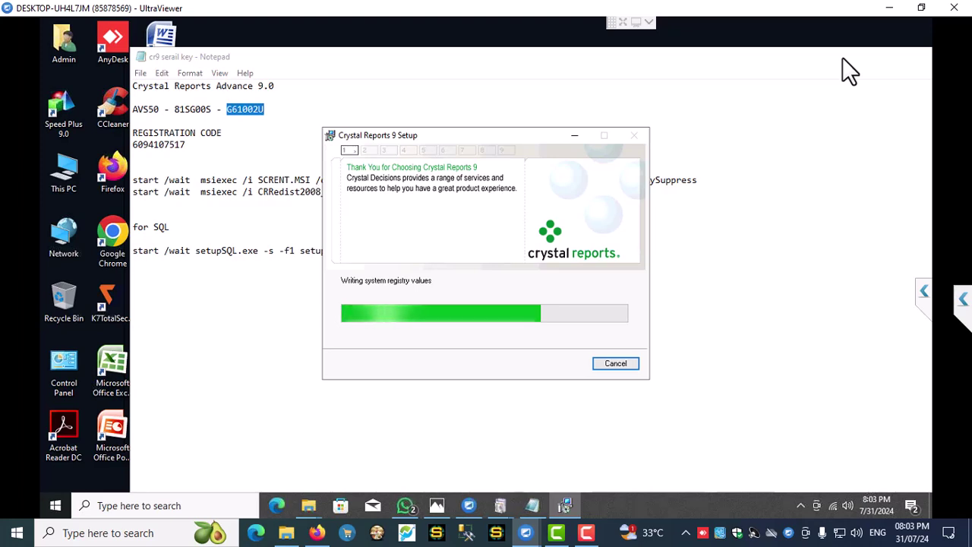
pyautogui.moveTo(500, 509)
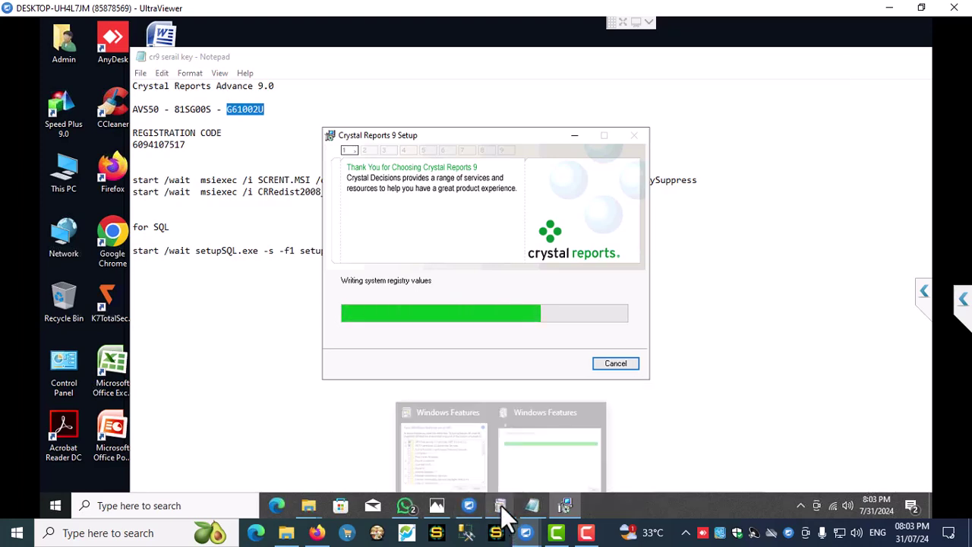
pyautogui.click(530, 454)
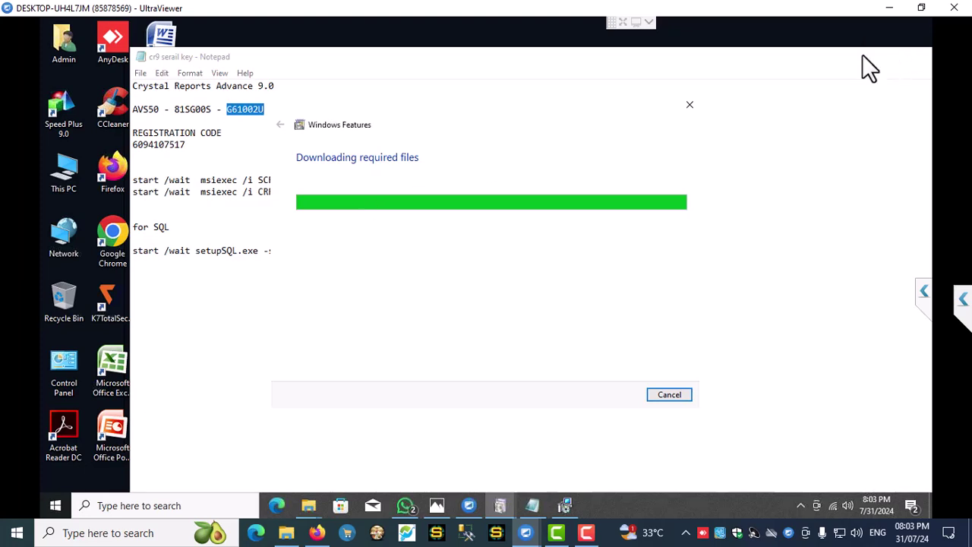
# - Copy the registration code from the Notepad key file, then close Notepad
pyautogui.click(189, 146)
pyautogui.moveTo(189, 145); pyautogui.dragTo(134, 144)
pyautogui.rightClick(142, 145)
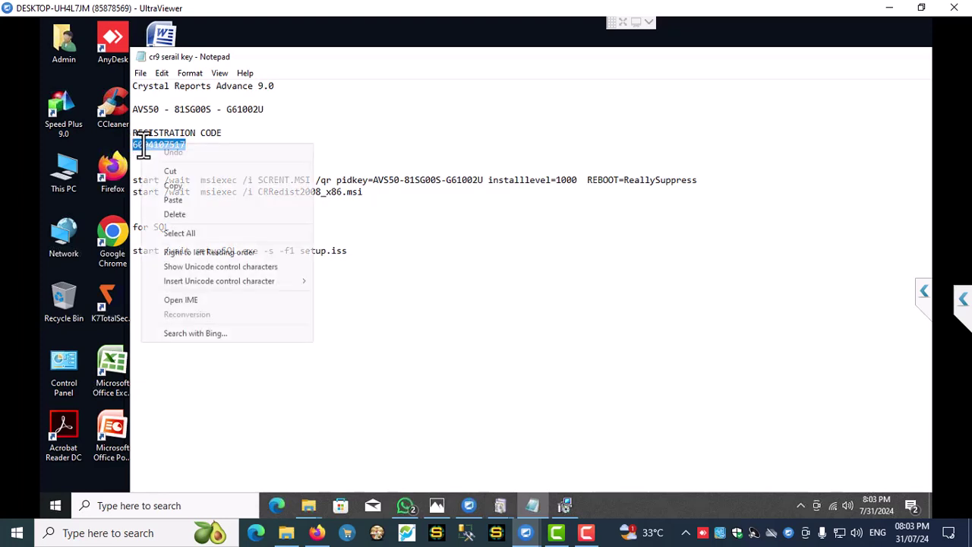
pyautogui.click(165, 187)
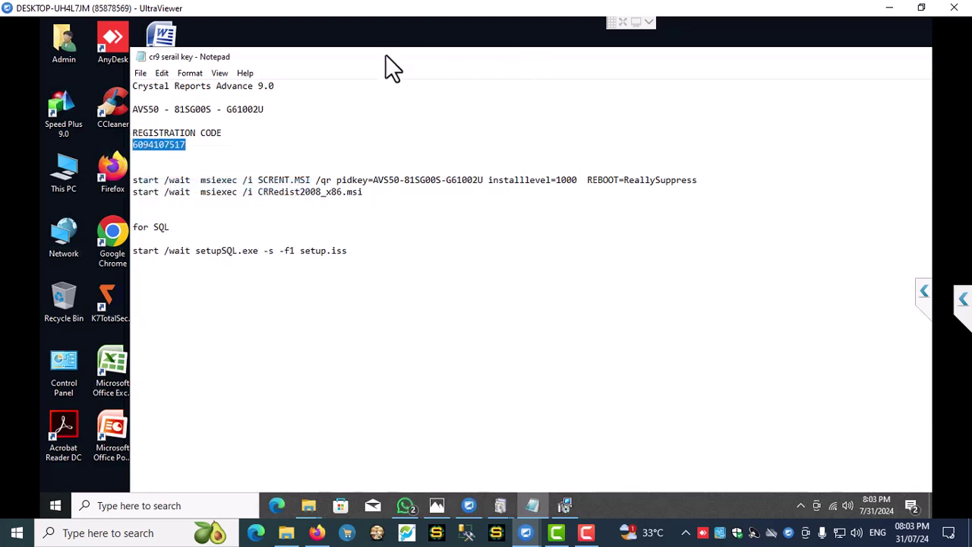
pyautogui.moveTo(383, 56); pyautogui.dragTo(313, 55)
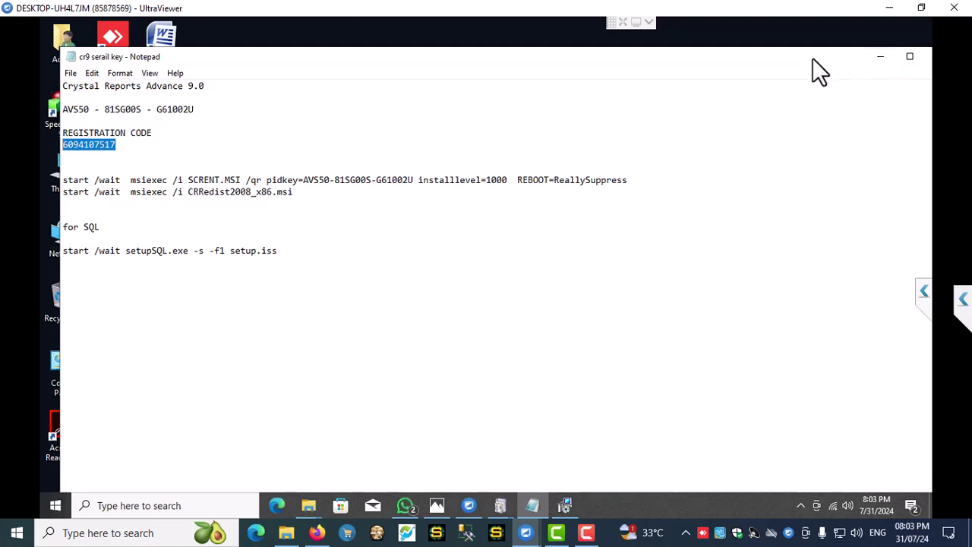
pyautogui.click(929, 58)
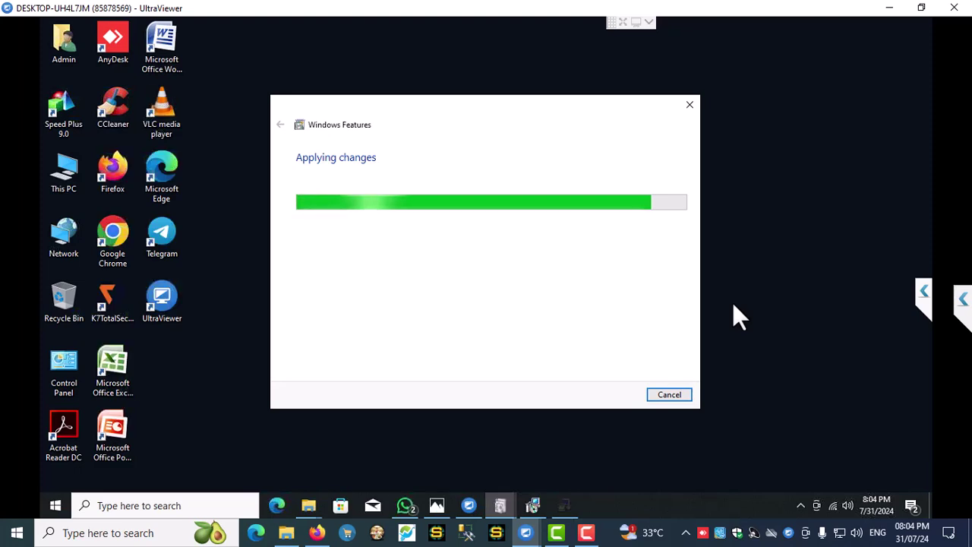
# - Register Crystal Reports 9 by pasting the existing registration number into the Registration Wizard
pyautogui.click(565, 506)
pyautogui.click(568, 375)
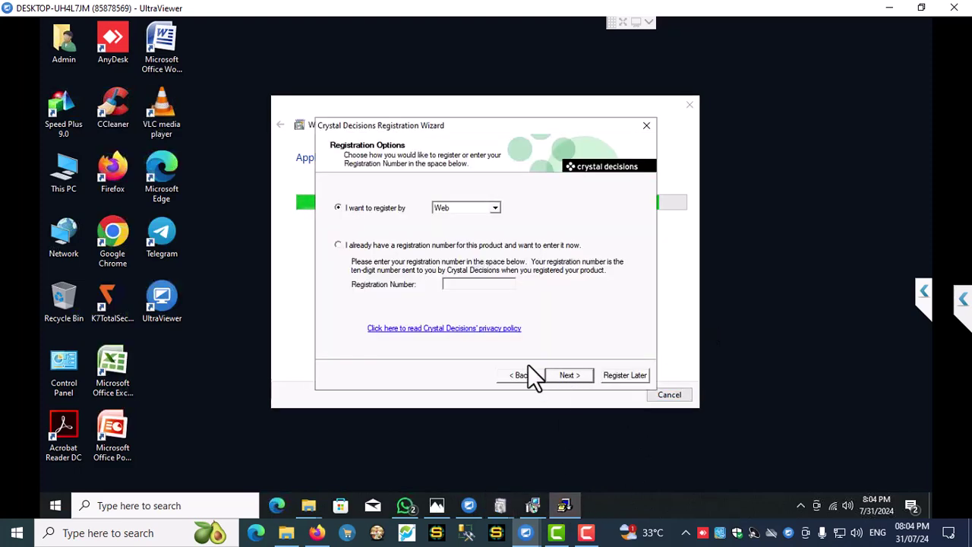
pyautogui.click(379, 247)
pyautogui.click(462, 287)
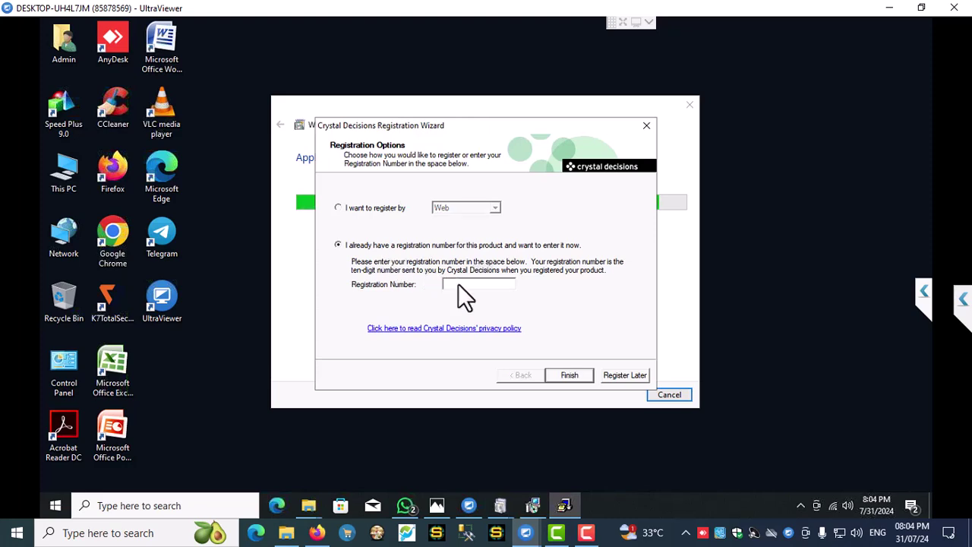
pyautogui.rightClick(460, 285)
pyautogui.click(490, 342)
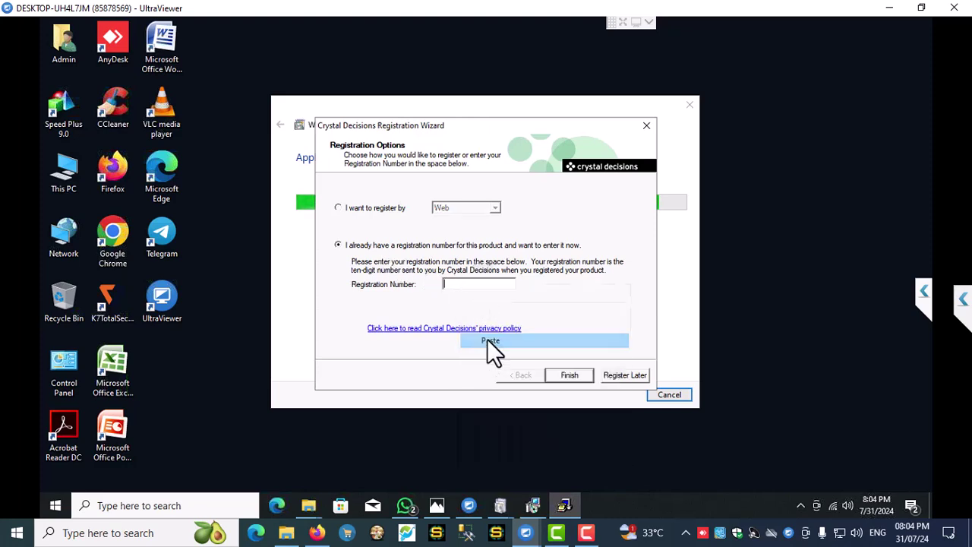
pyautogui.click(565, 375)
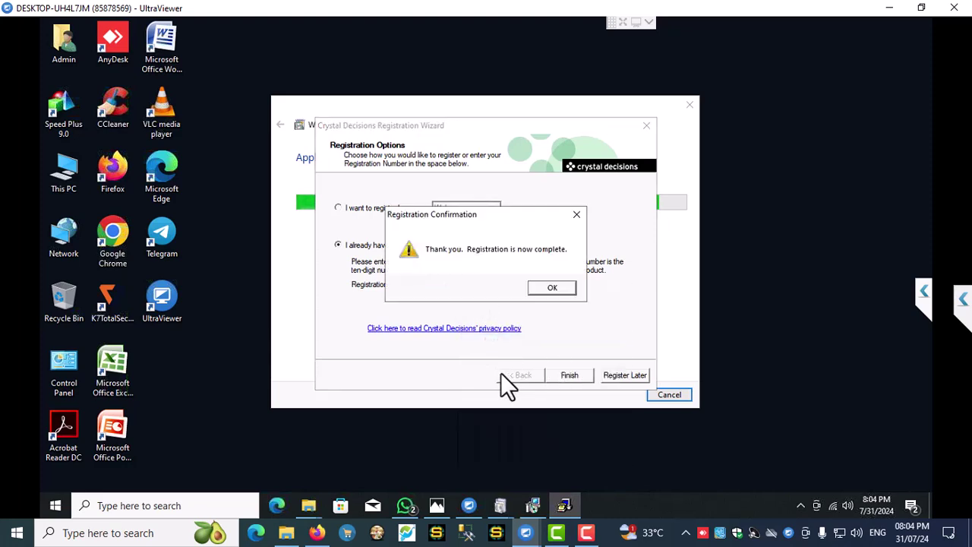
pyautogui.click(552, 290)
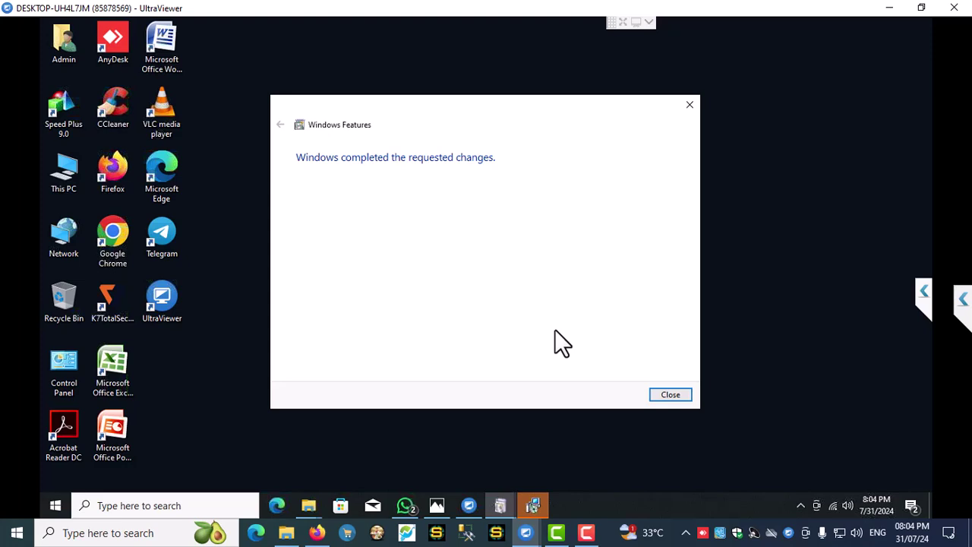
# - Close the Windows Features and Crystal Reports setup windows, then open Control Panel via search
pyautogui.click(669, 395)
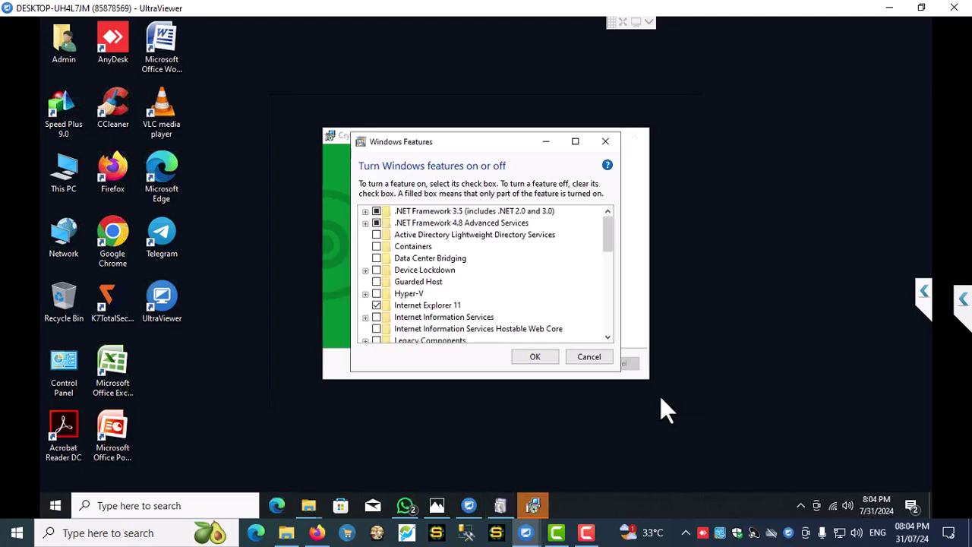
pyautogui.click(563, 363)
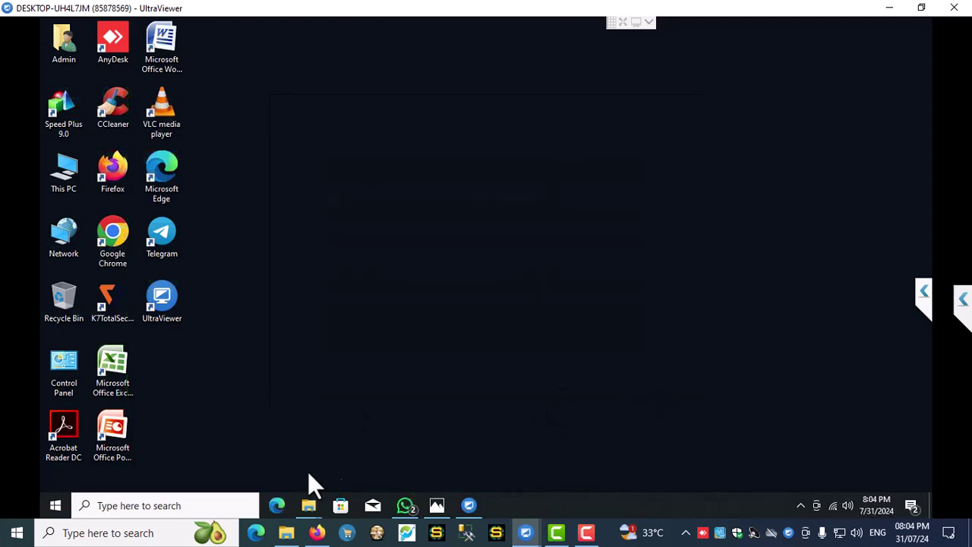
pyautogui.click(178, 505)
pyautogui.write('control')
pyautogui.click(250, 158)
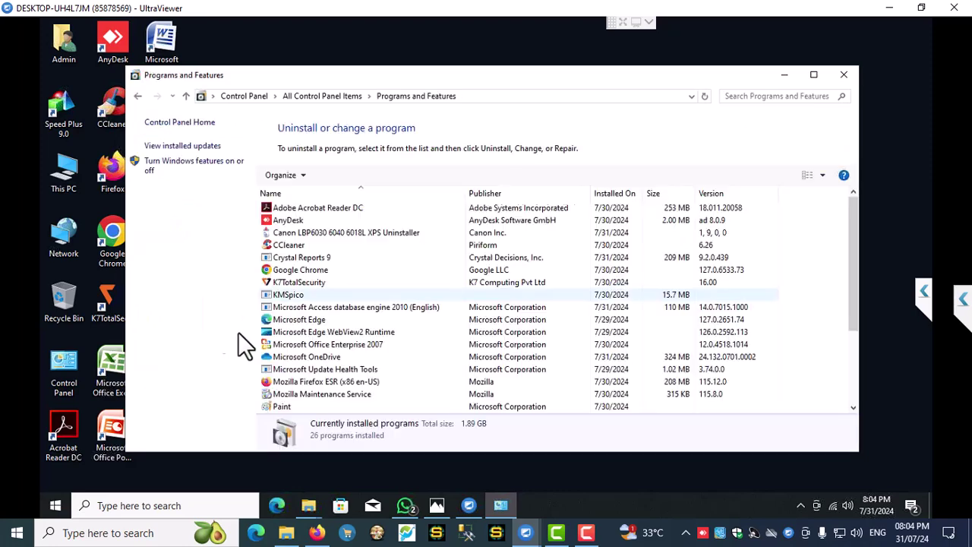
# - Open the Windows features list, then close it and Programs and Features without changes
pyautogui.click(159, 167)
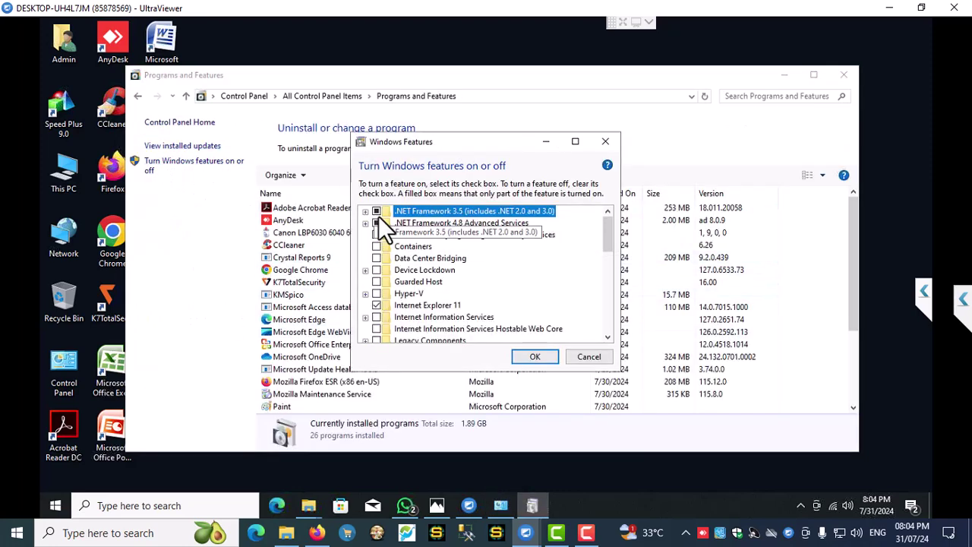
pyautogui.click(605, 141)
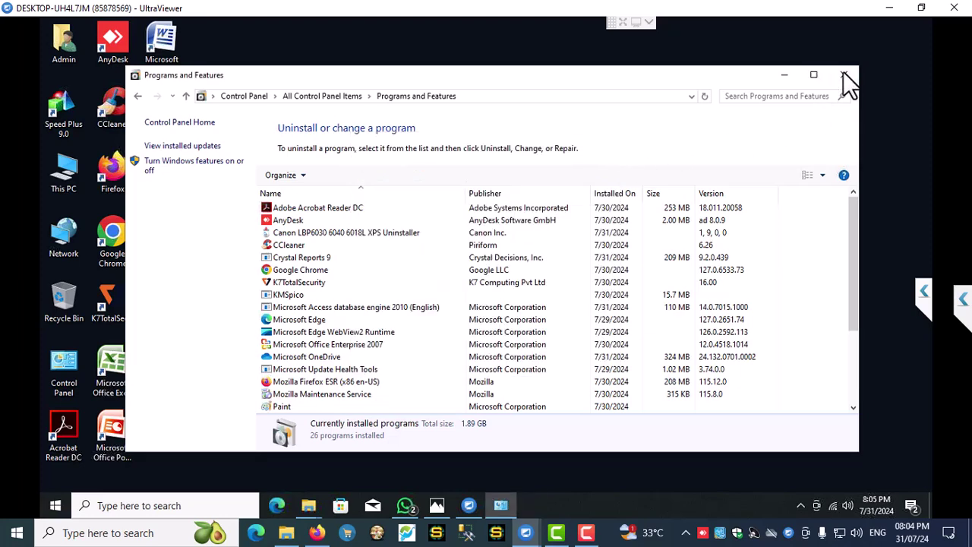
pyautogui.click(844, 75)
# - Launch SETUP from D:\SQLEXPRADV_x64_ENU via This PC, approving the UAC prompt
pyautogui.doubleClick(48, 173)
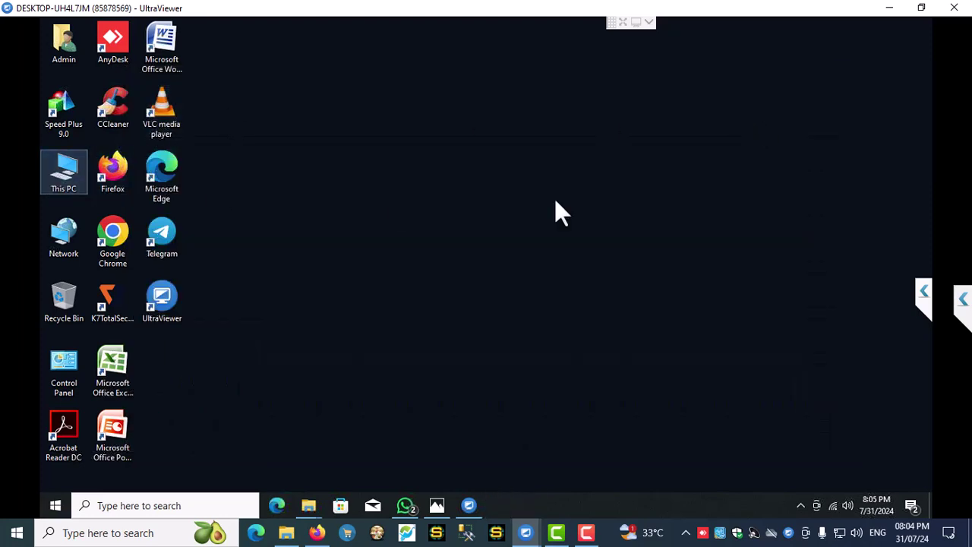
pyautogui.doubleClick(465, 290)
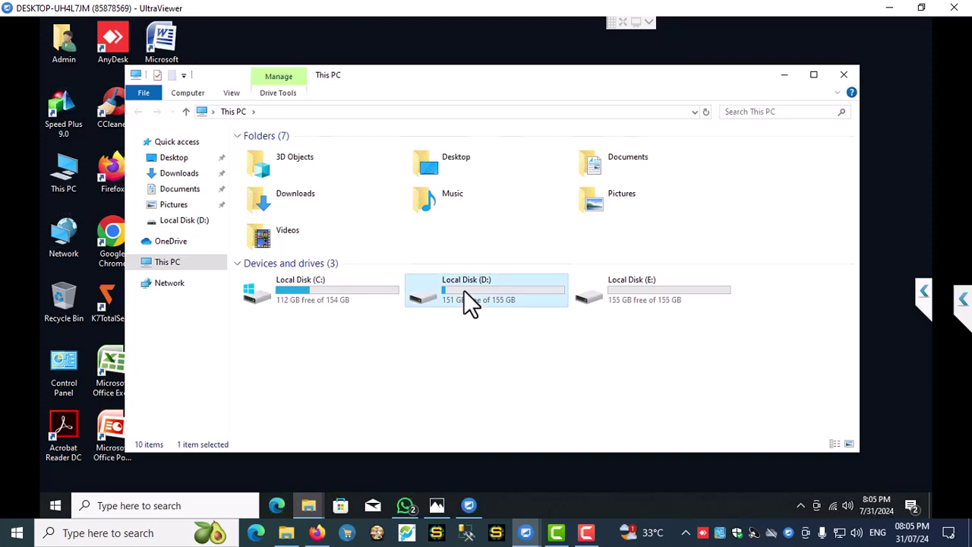
pyautogui.doubleClick(289, 191)
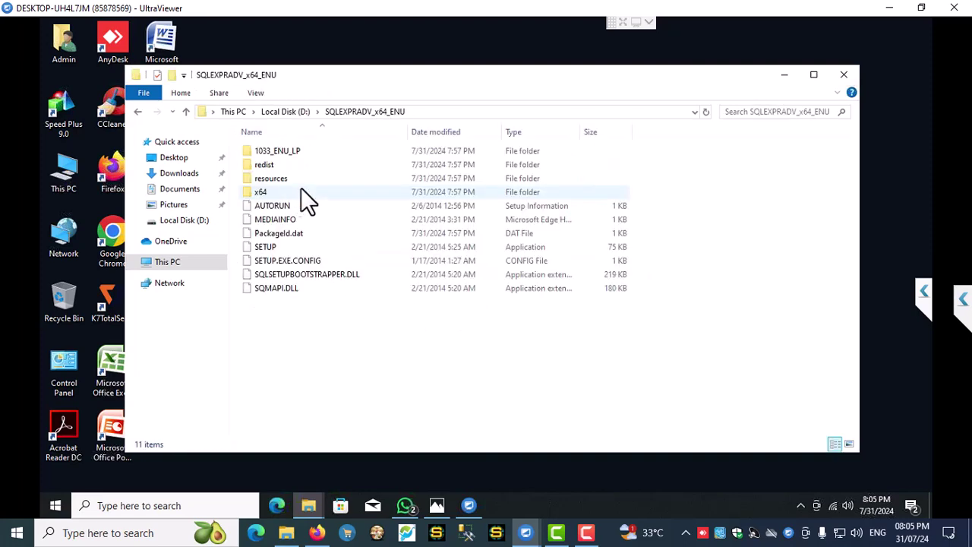
pyautogui.click(265, 247)
pyautogui.doubleClick(267, 251)
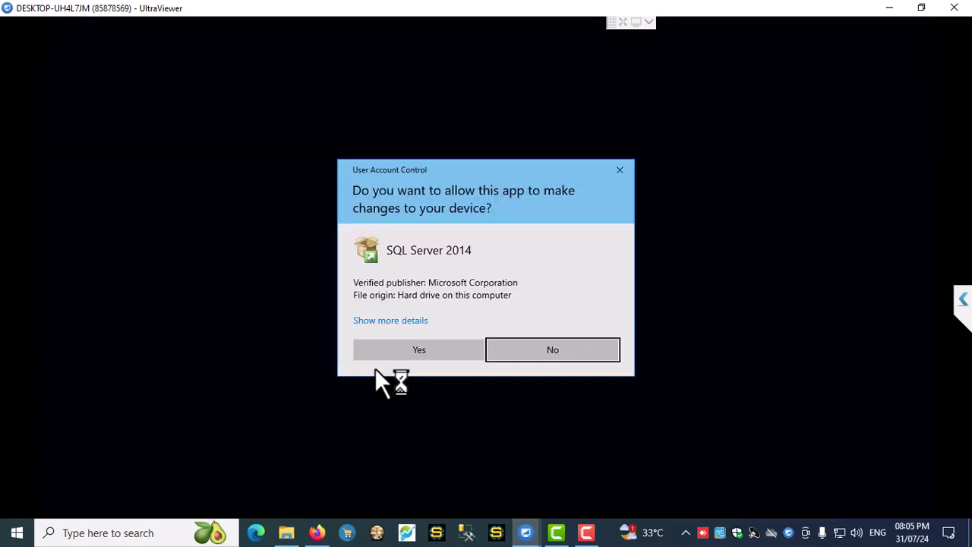
pyautogui.click(422, 351)
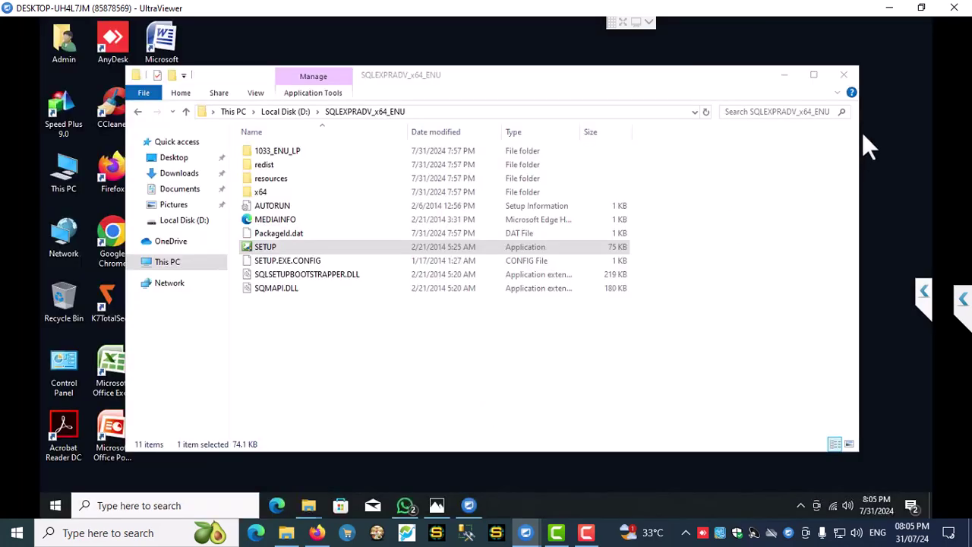
# - Close the setup folder window and refresh the desktop while setup loads
pyautogui.click(844, 74)
pyautogui.rightClick(517, 213)
pyautogui.click(549, 251)
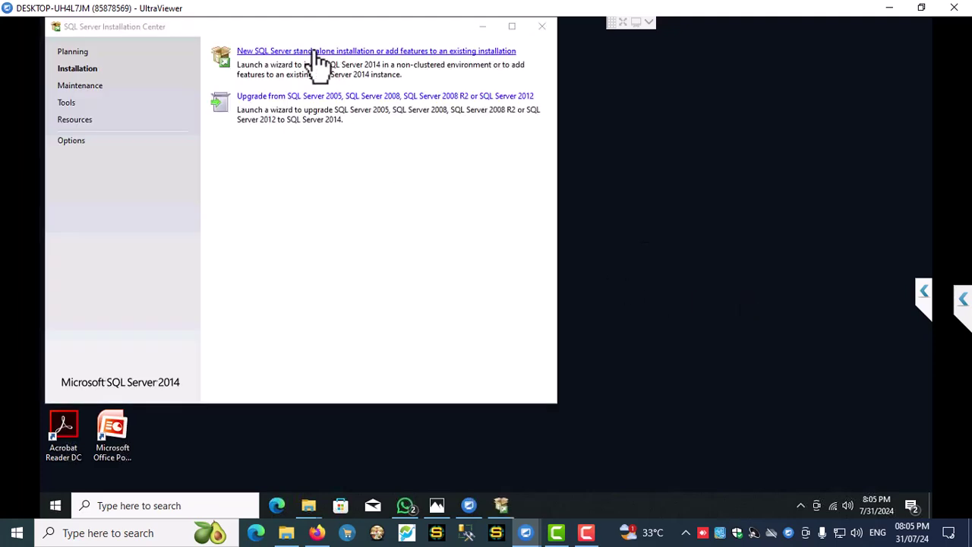
# - Start a new stand-alone SQL Server installation and accept the license terms
pyautogui.click(315, 51)
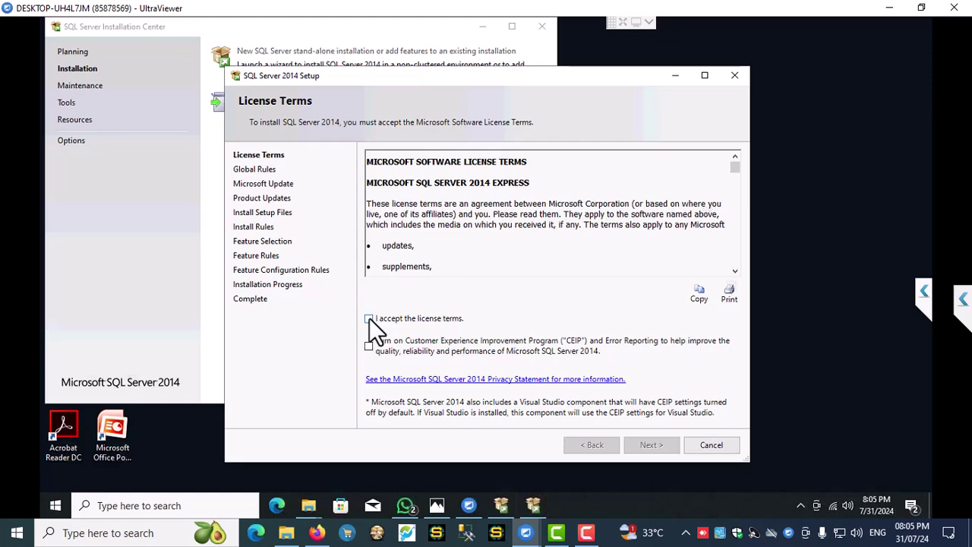
pyautogui.click(369, 318)
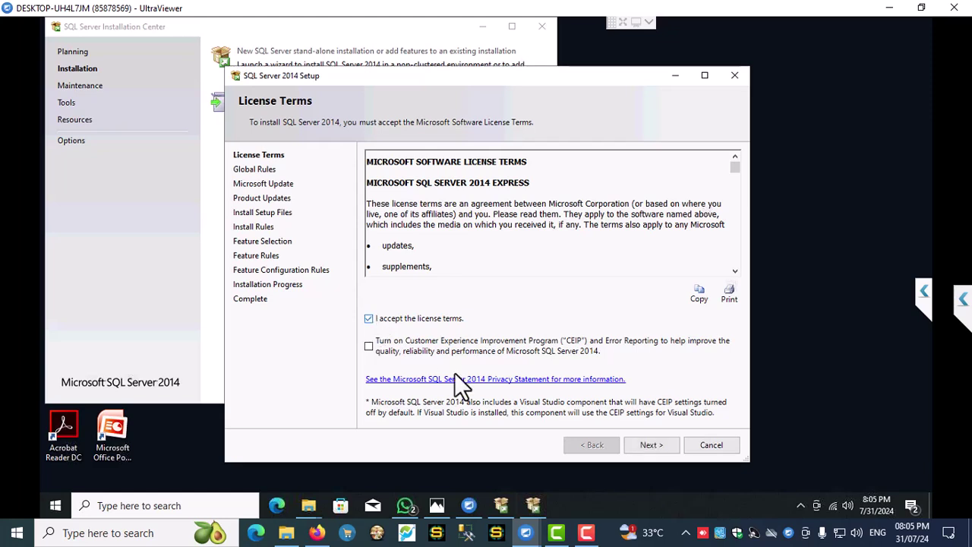
pyautogui.click(652, 445)
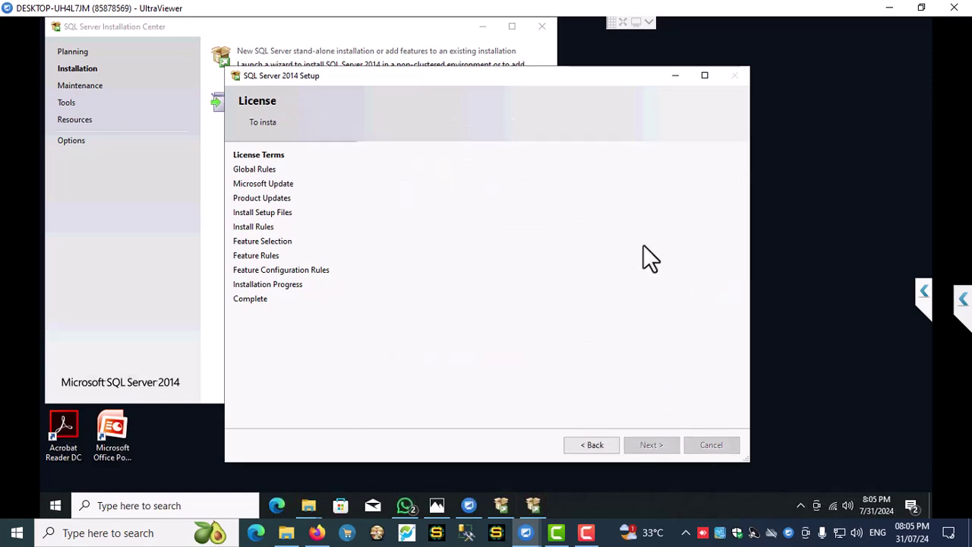
# - Pass the rule checks and updates, keeping default features and the SQLExpress named instance
pyautogui.click(403, 196)
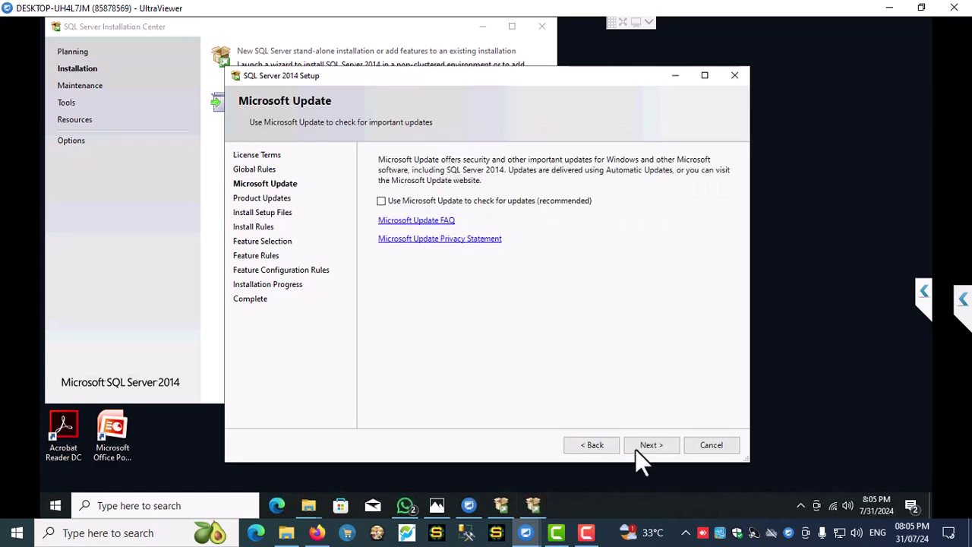
pyautogui.click(643, 447)
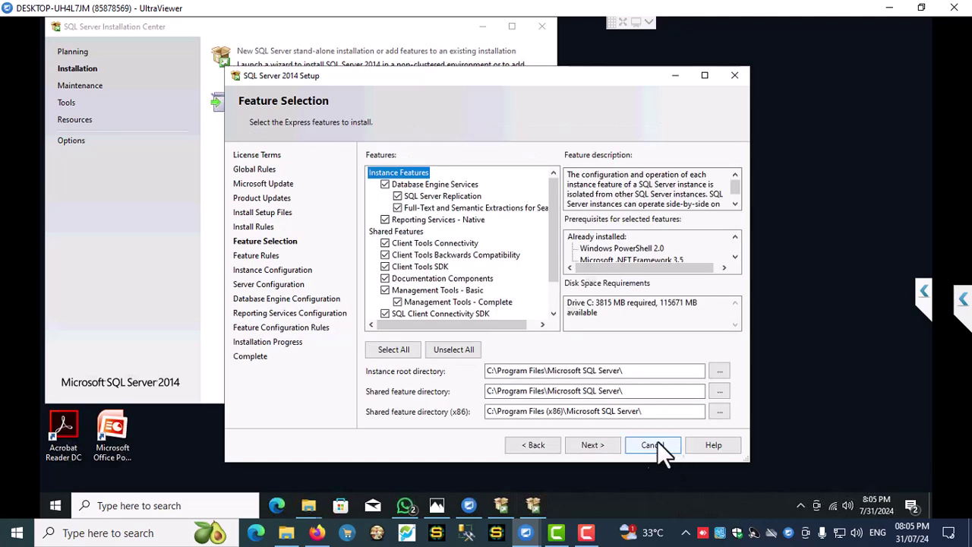
pyautogui.click(592, 445)
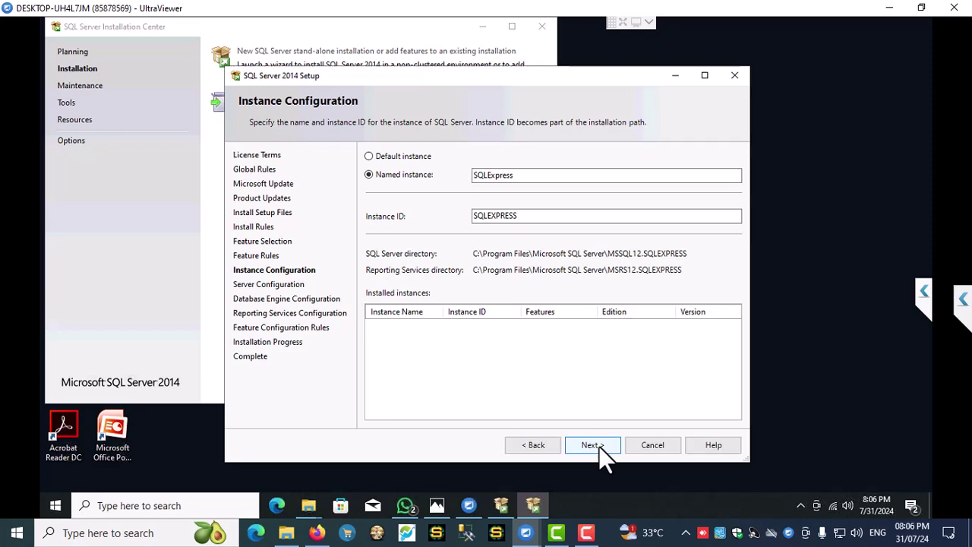
pyautogui.click(600, 446)
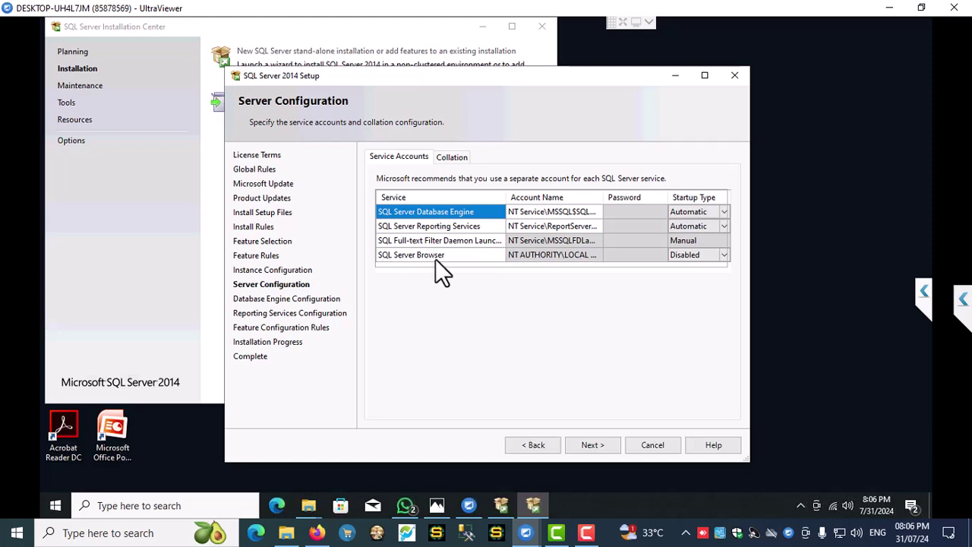
# - Set the SQL Server Browser startup type to Automatic and continue
pyautogui.click(724, 256)
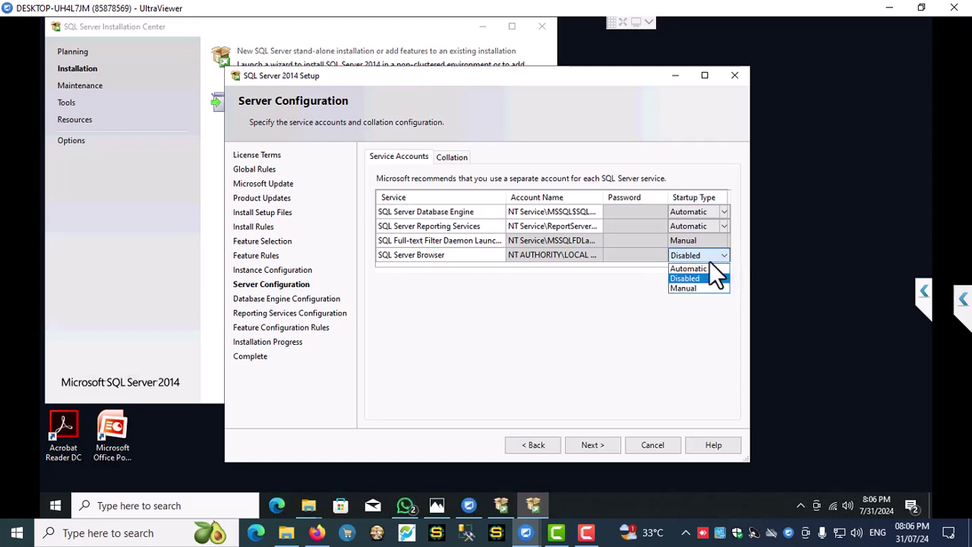
pyautogui.click(689, 270)
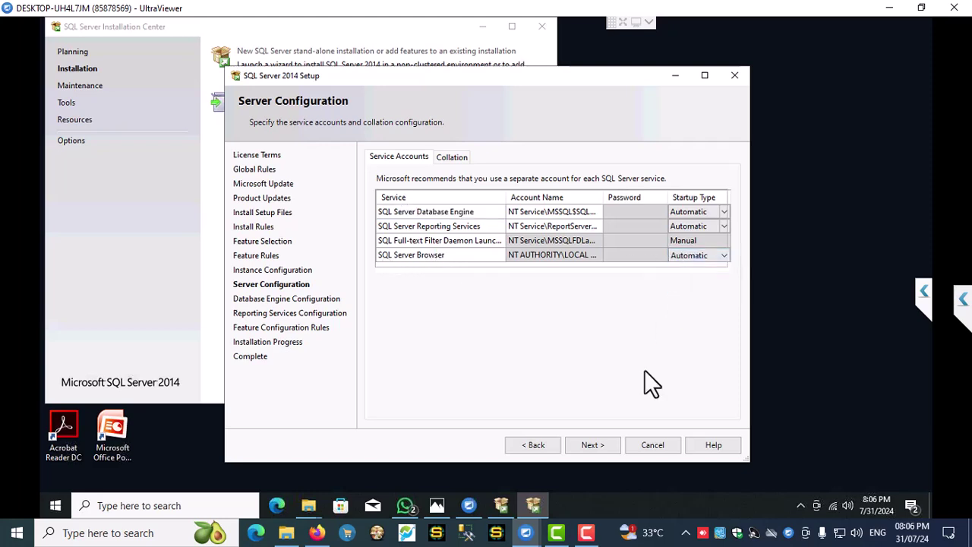
pyautogui.click(591, 445)
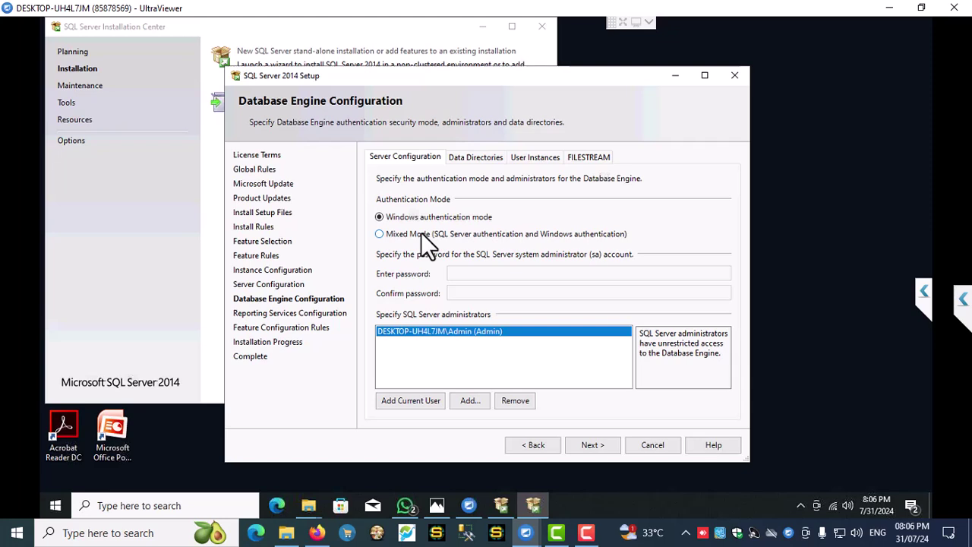
# - Choose Mixed Mode, enter and confirm the sa password, and add the current user as administrator
pyautogui.click(421, 234)
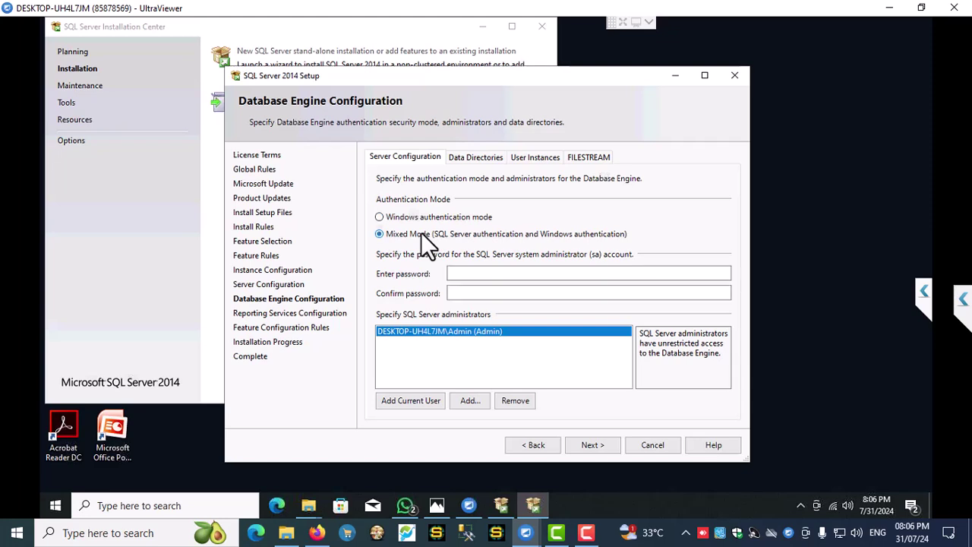
pyautogui.click(466, 274)
pyautogui.write('•••••')
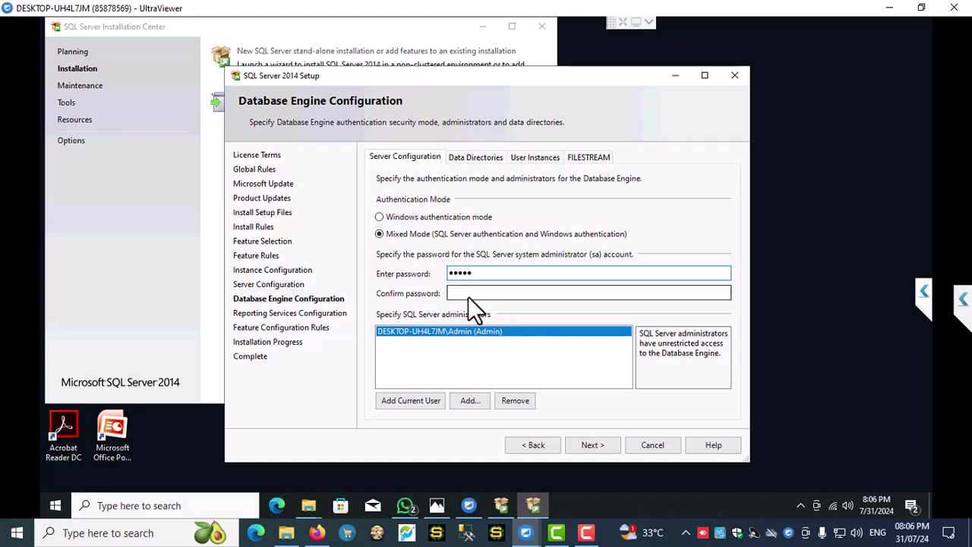
pyautogui.click(470, 293)
pyautogui.write('•••••')
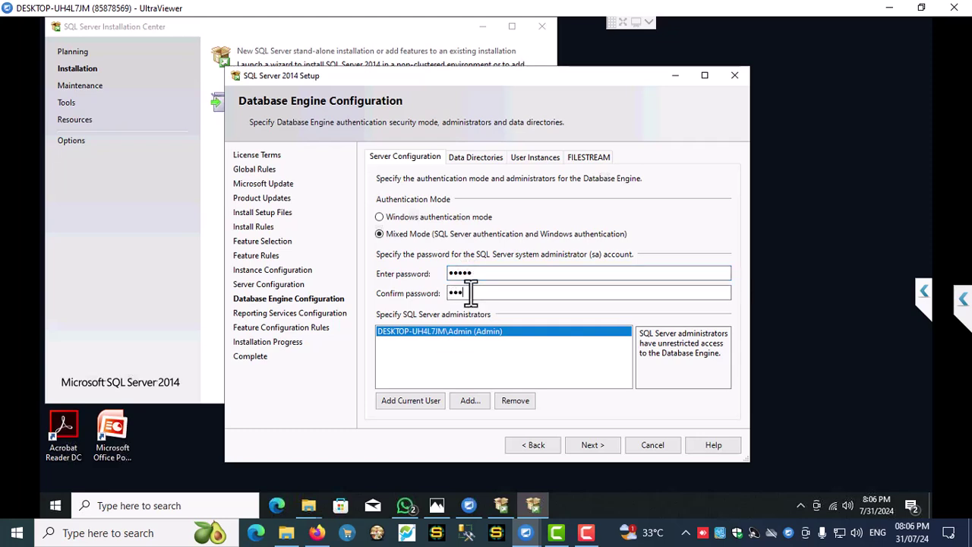
pyautogui.click(410, 400)
# - Accept the Database Engine settings and move on toward Reporting Services configuration and installation
pyautogui.click(593, 445)
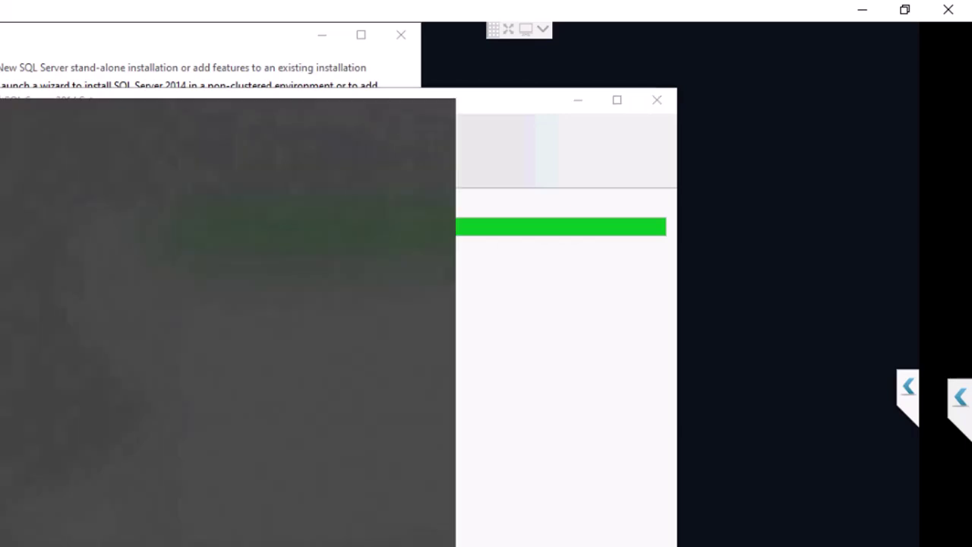
# - Search for Control Panel and open its Region settings
pyautogui.write('control panel')
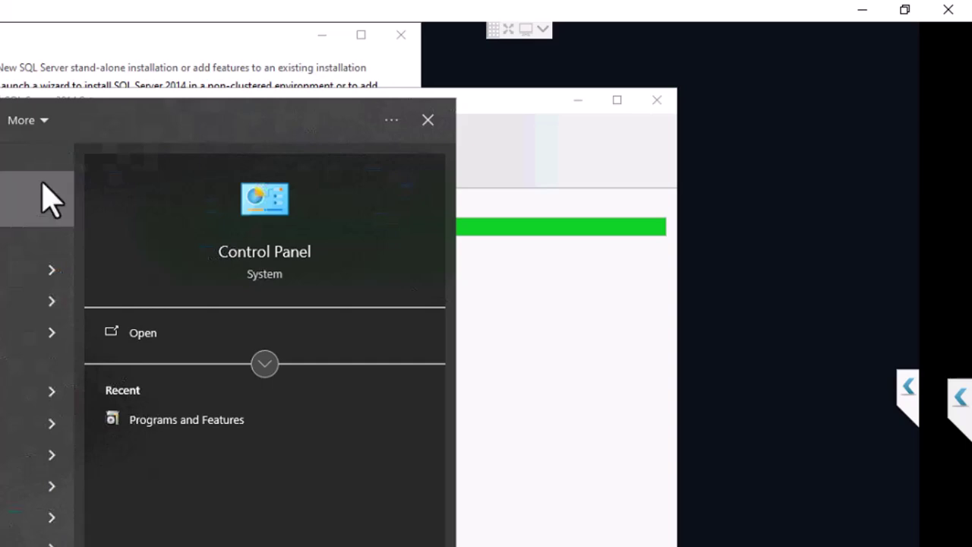
pyautogui.click(13, 204)
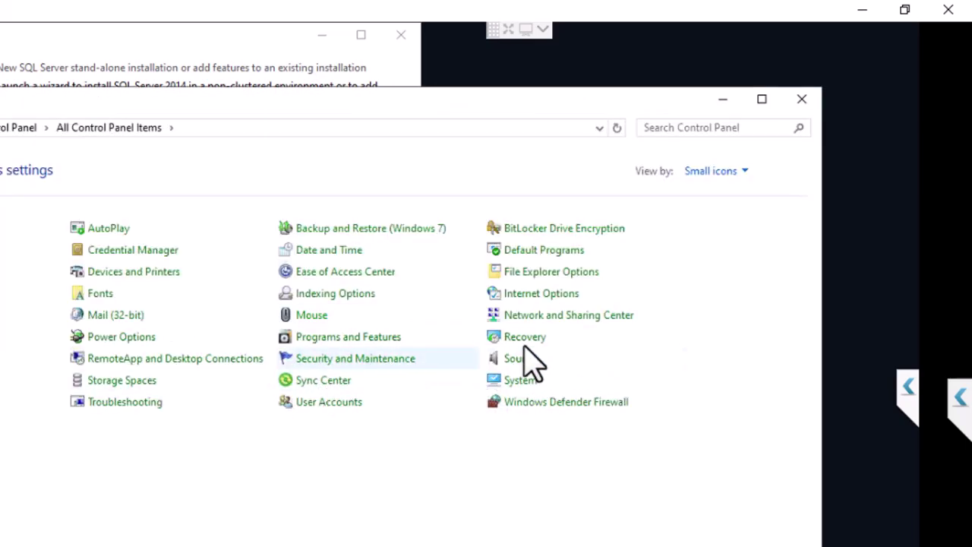
pyautogui.click(30, 358)
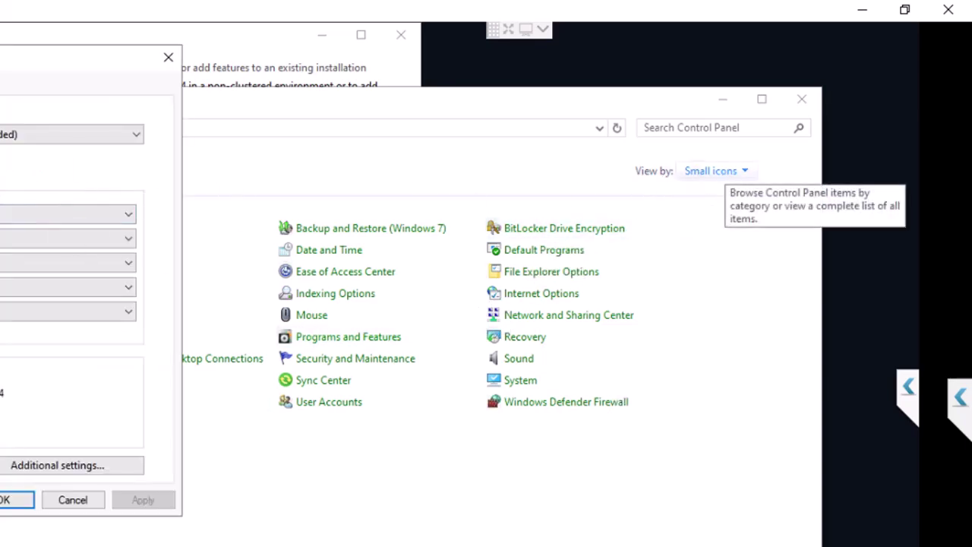
# - Choose a new regional format from the Format list and apply it
pyautogui.hotkey('alt', 'Down')
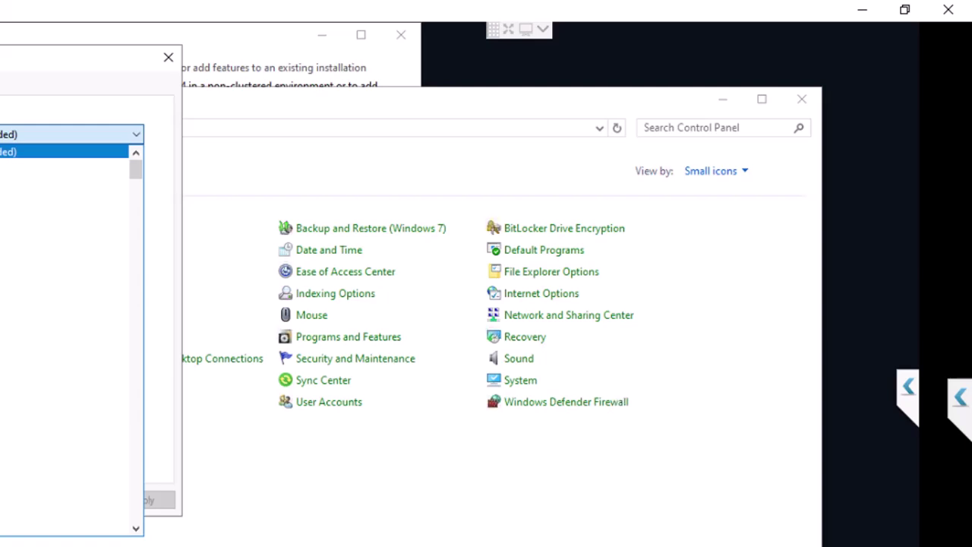
pyautogui.scroll(-10, 64, 334)
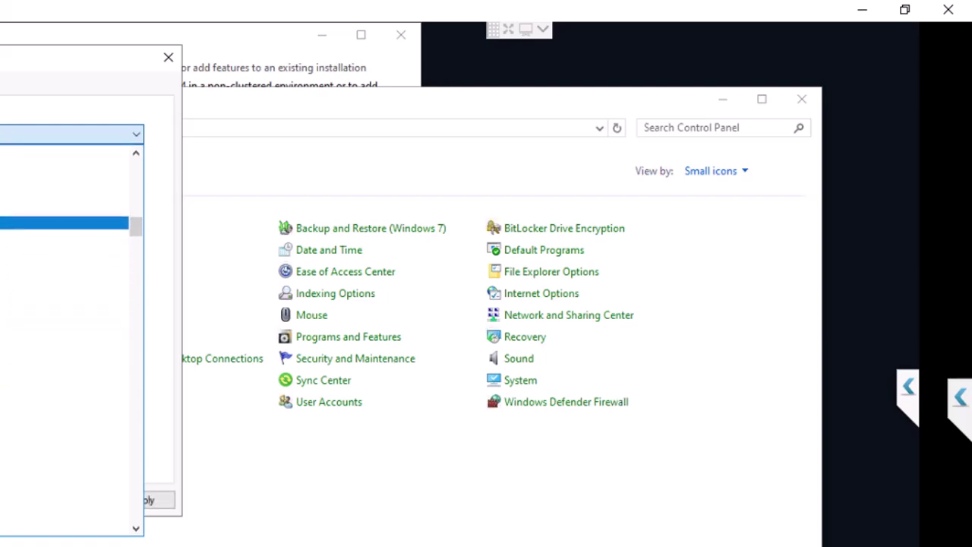
pyautogui.scroll(-8, 68, 334)
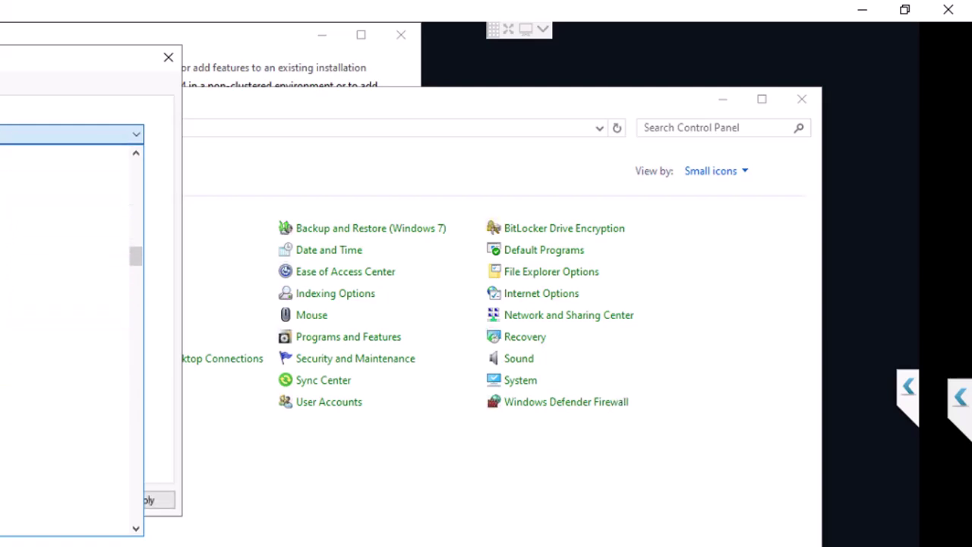
pyautogui.scroll(-4, 69, 334)
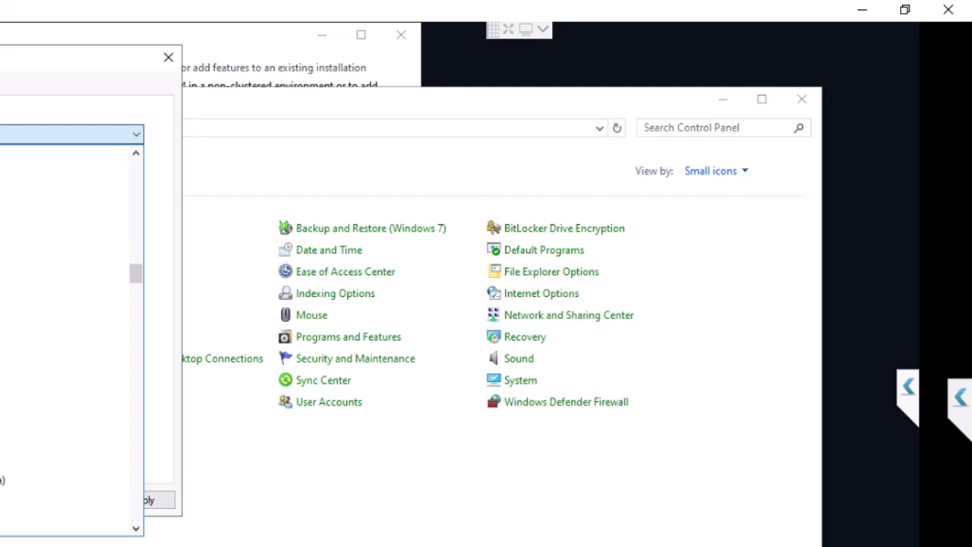
pyautogui.scroll(-4, 68, 334)
pyautogui.scroll(-1, 68, 334)
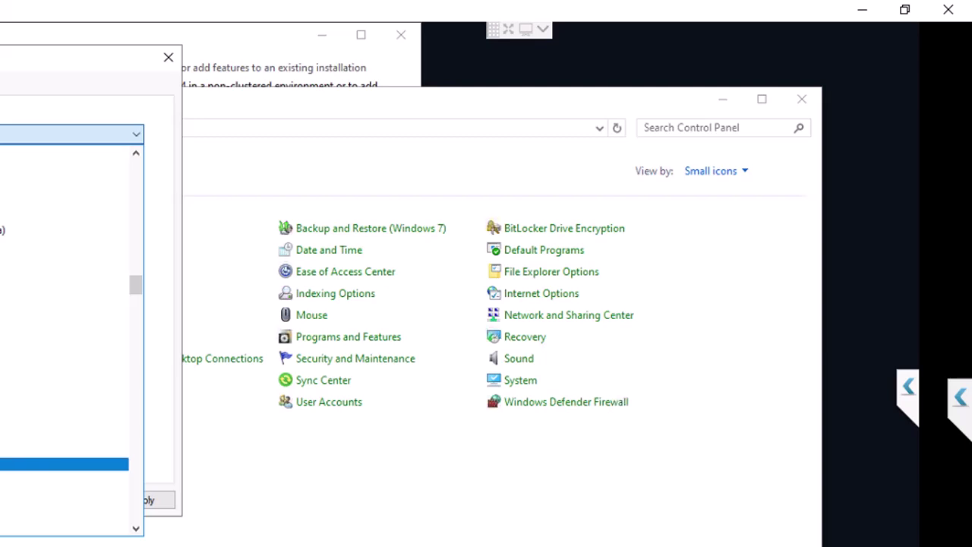
pyautogui.scroll(-2, 69, 334)
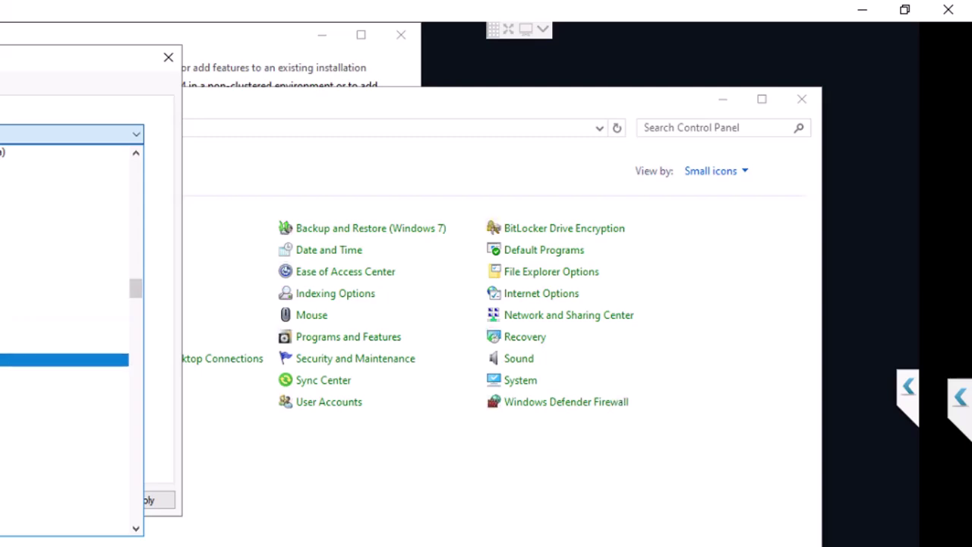
pyautogui.click(64, 358)
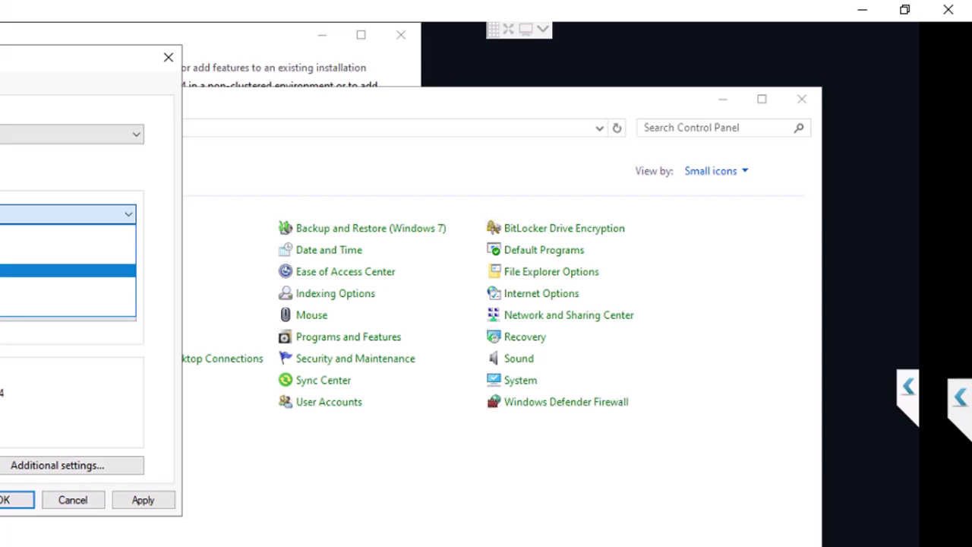
pyautogui.click(8, 271)
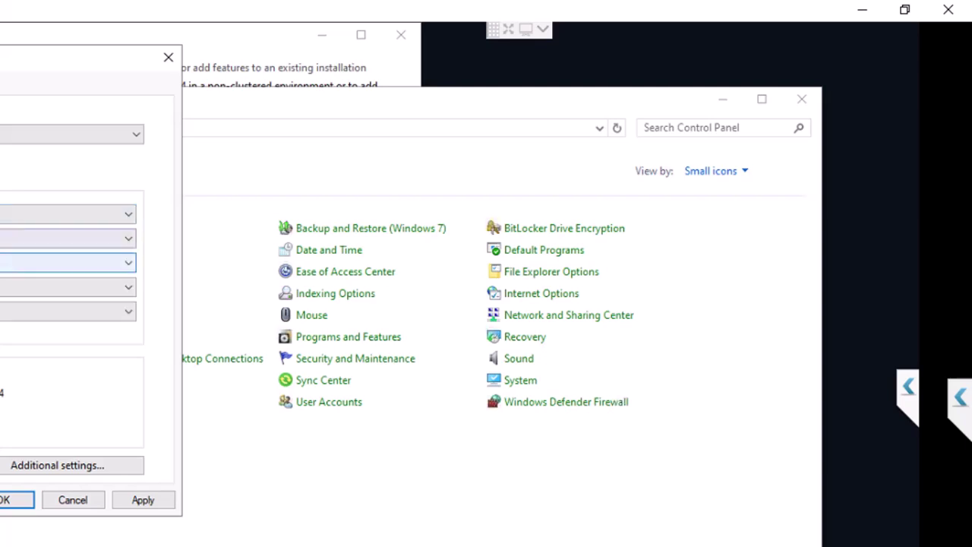
pyautogui.click(144, 502)
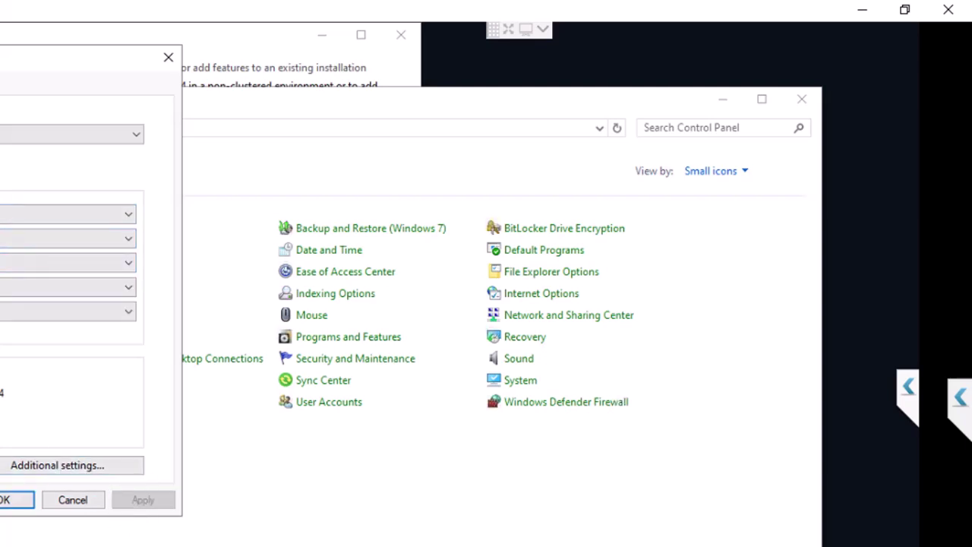
# - Review the number, currency and time format pages, close them, and show the Administrative tab
pyautogui.click(34, 466)
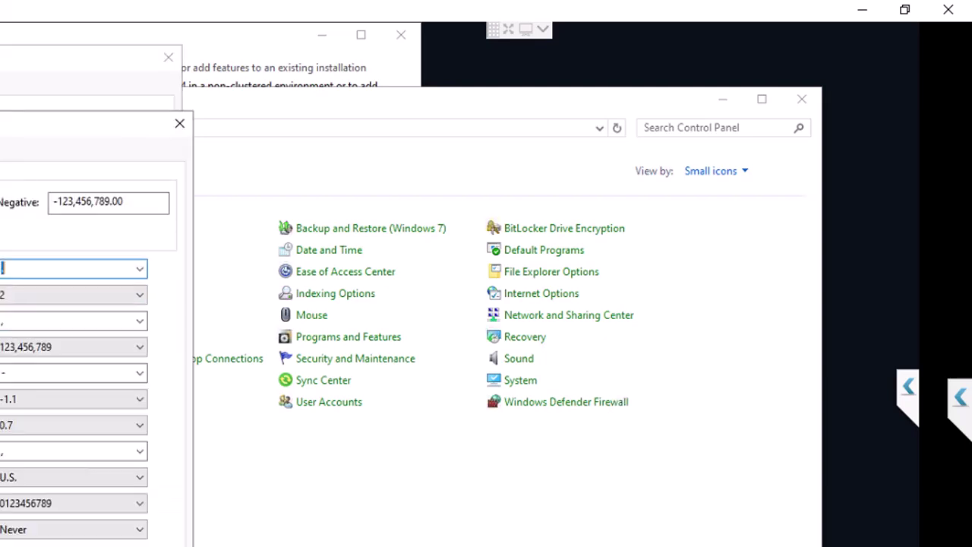
pyautogui.hotkey('ctrl', 'Tab')
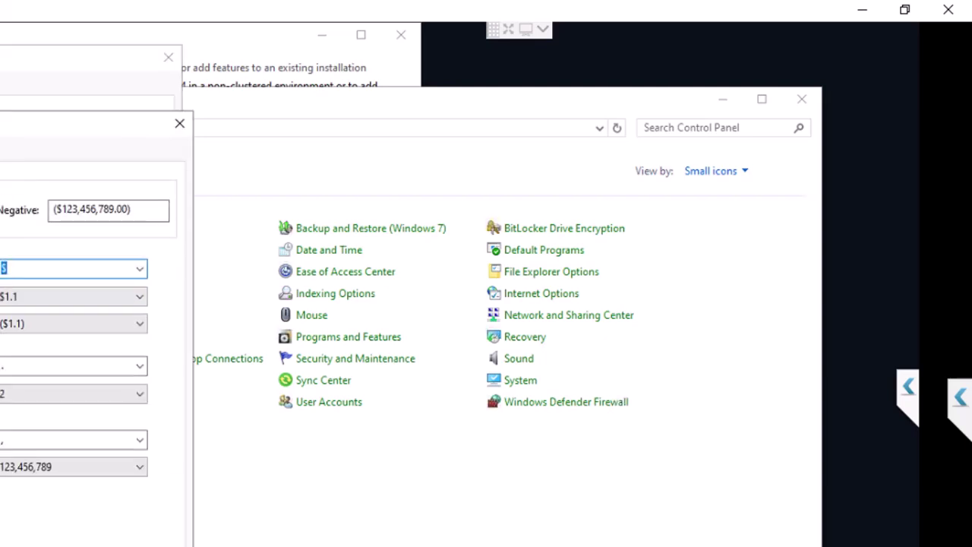
pyautogui.hotkey('ctrl', 'Tab')
pyautogui.hotkey('ctrl', 'Tab')
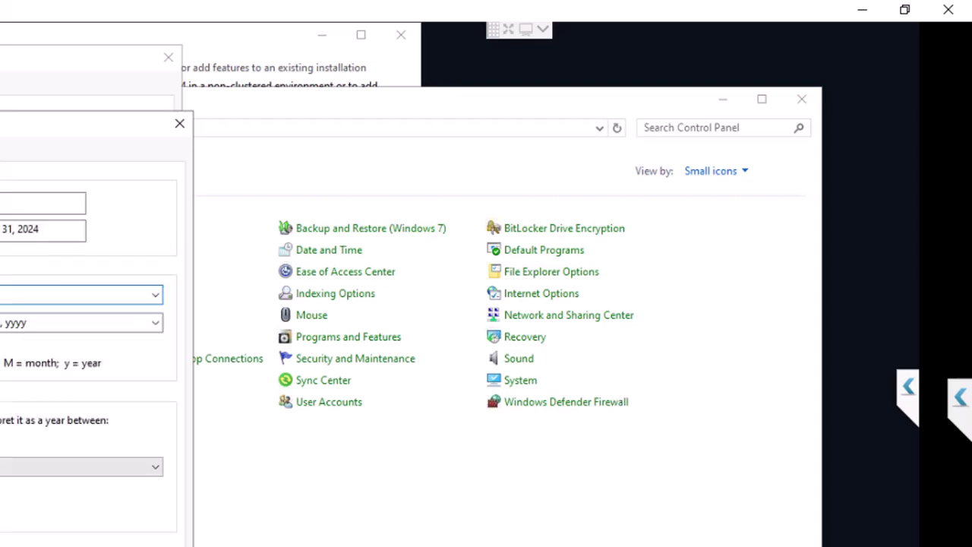
pyautogui.hotkey('ctrl', 'shift', 'Tab')
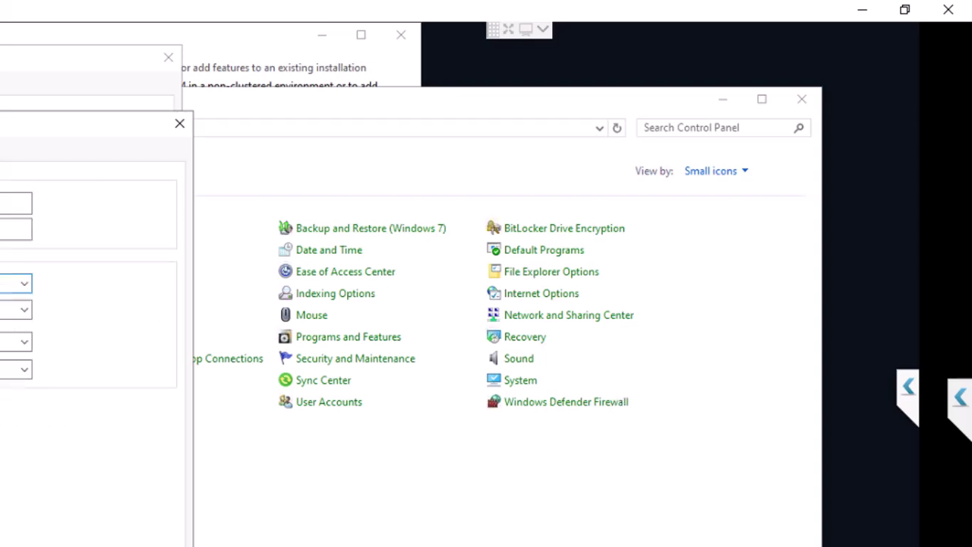
pyautogui.hotkey('ctrl', 'shift', 'Tab')
pyautogui.hotkey('ctrl', 'shift', 'Tab')
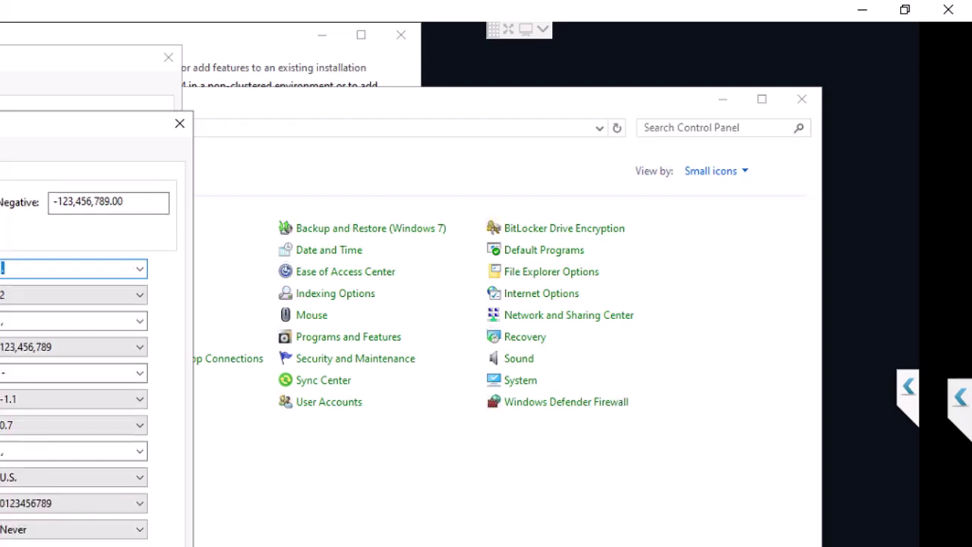
pyautogui.press('Escape')
pyautogui.hotkey('ctrl', 'shift', 'Tab')
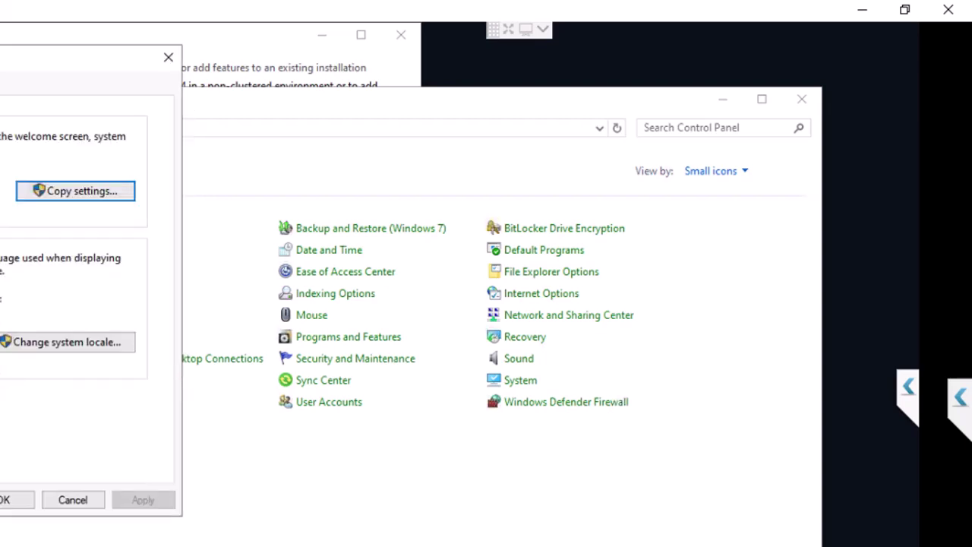
# - Close Region, switch Control Panel to Category view, and open Clock and Region's Date and Time
pyautogui.click(168, 57)
pyautogui.click(718, 171)
pyautogui.click(719, 195)
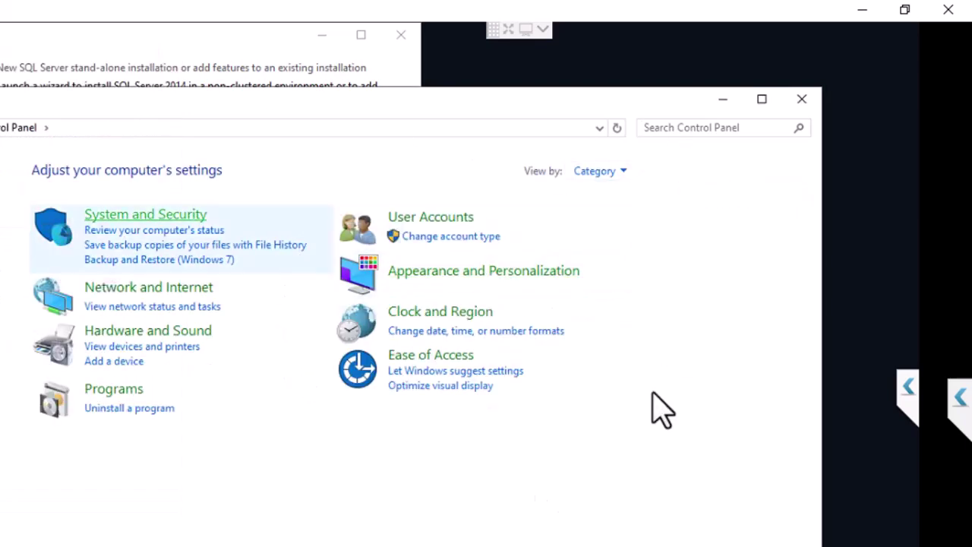
pyautogui.click(425, 313)
pyautogui.click(99, 186)
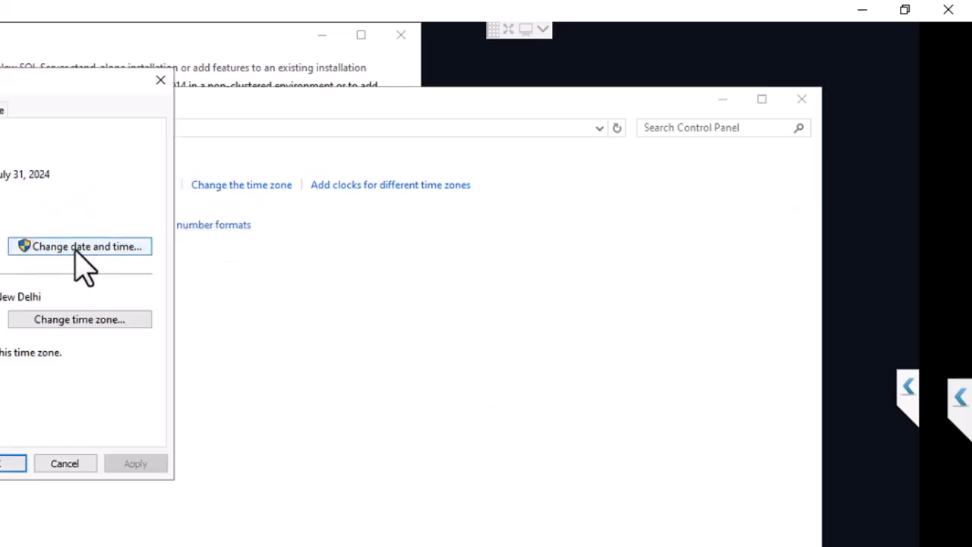
# - Review the date, time and New Delhi time zone, confirm with OK, and close Control Panel
pyautogui.click(75, 250)
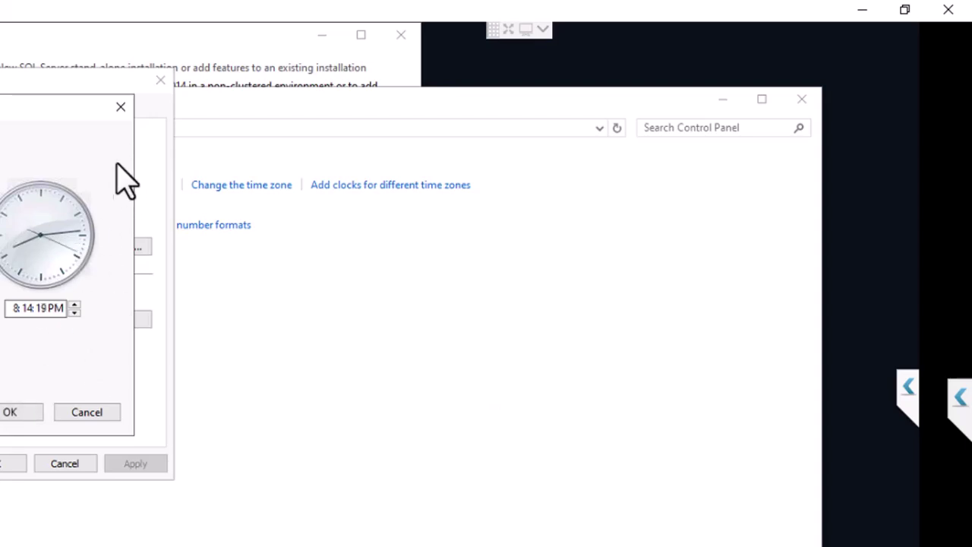
pyautogui.click(120, 106)
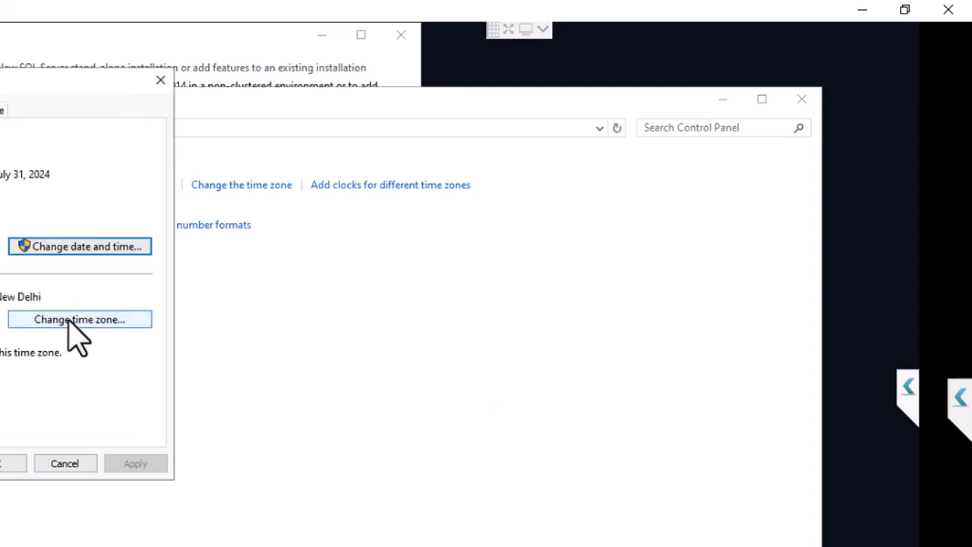
pyautogui.click(62, 322)
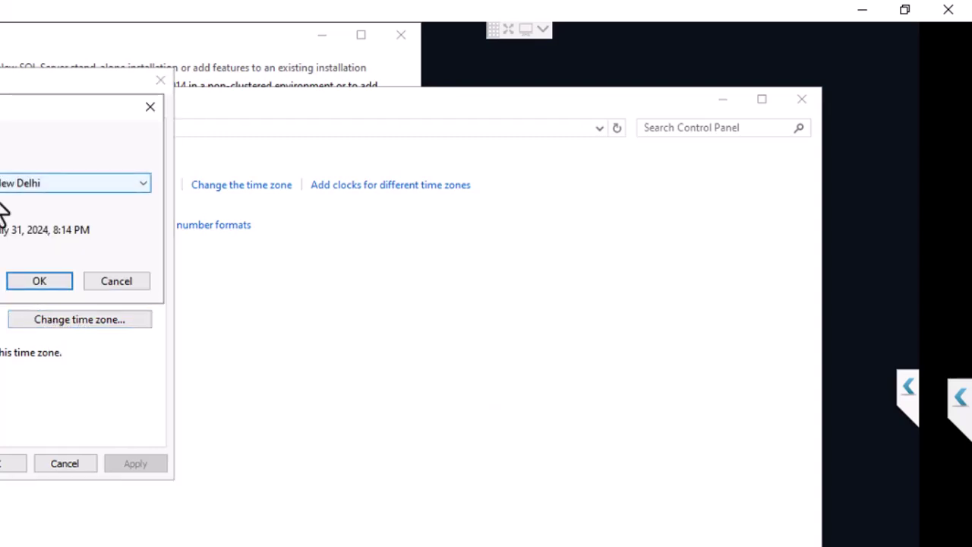
pyautogui.click(7, 463)
pyautogui.click(802, 100)
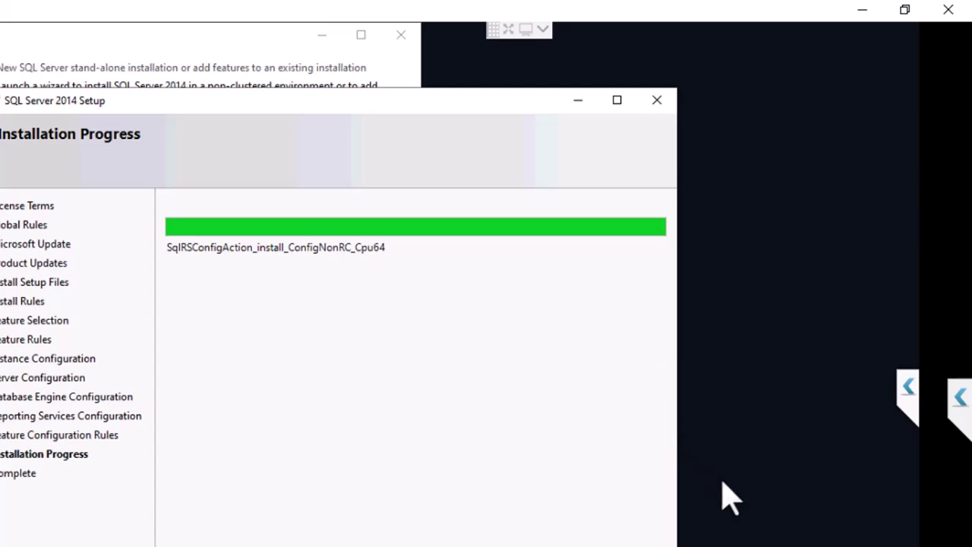
# - Refresh the remote desktop while waiting for SQL Server Setup to finish
pyautogui.rightClick(749, 255)
pyautogui.click(763, 305)
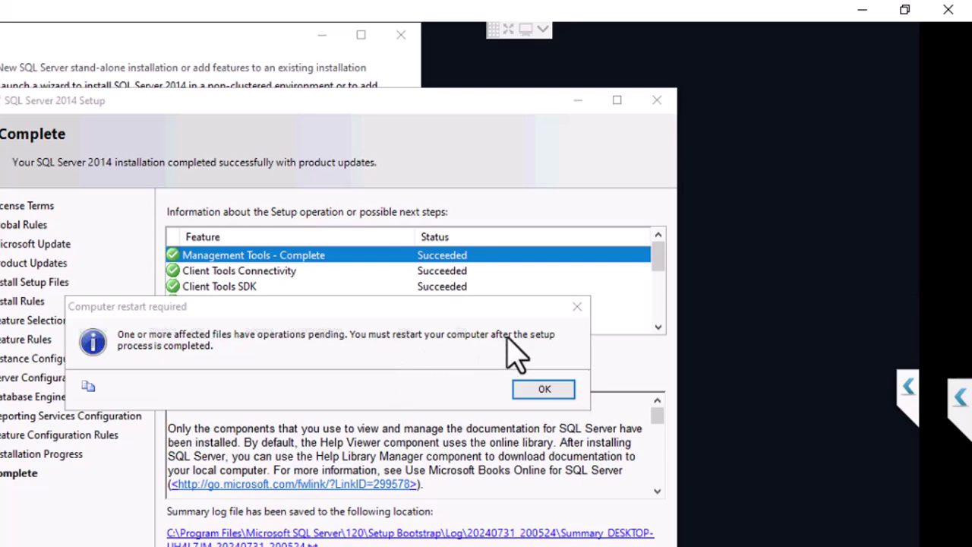
# - Move the restart notice aside, close Installation Center, acknowledge the restart message, and close Setup
pyautogui.moveTo(451, 305); pyautogui.dragTo(461, 393)
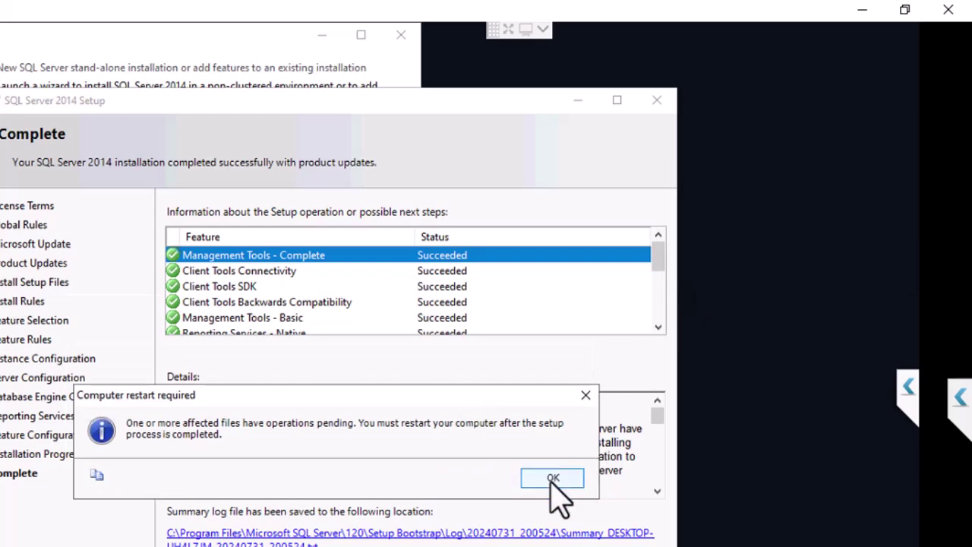
pyautogui.click(401, 35)
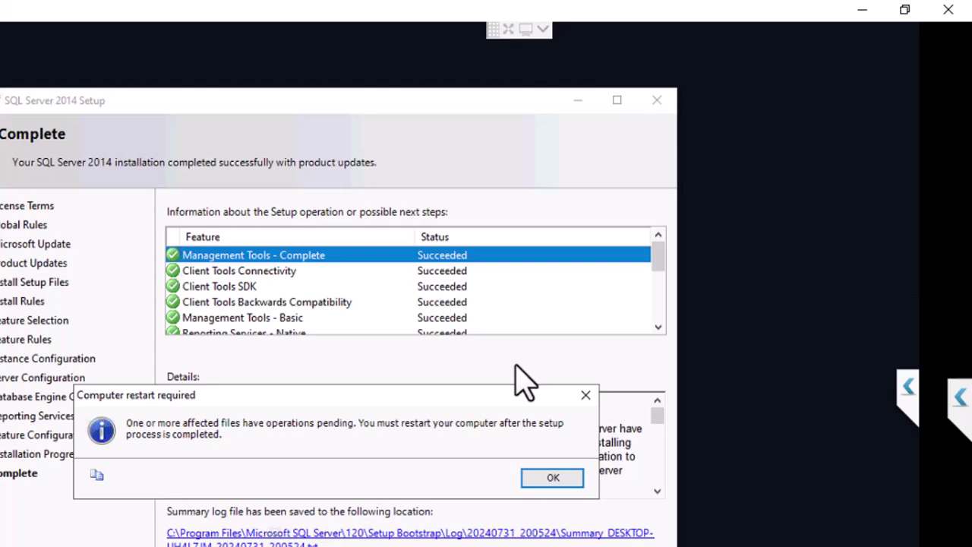
pyautogui.click(548, 479)
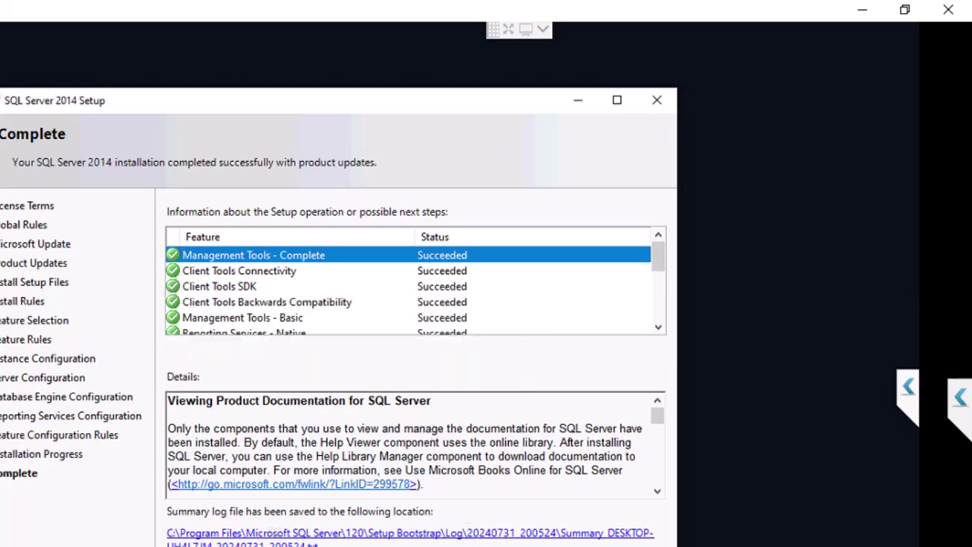
pyautogui.press('Return')
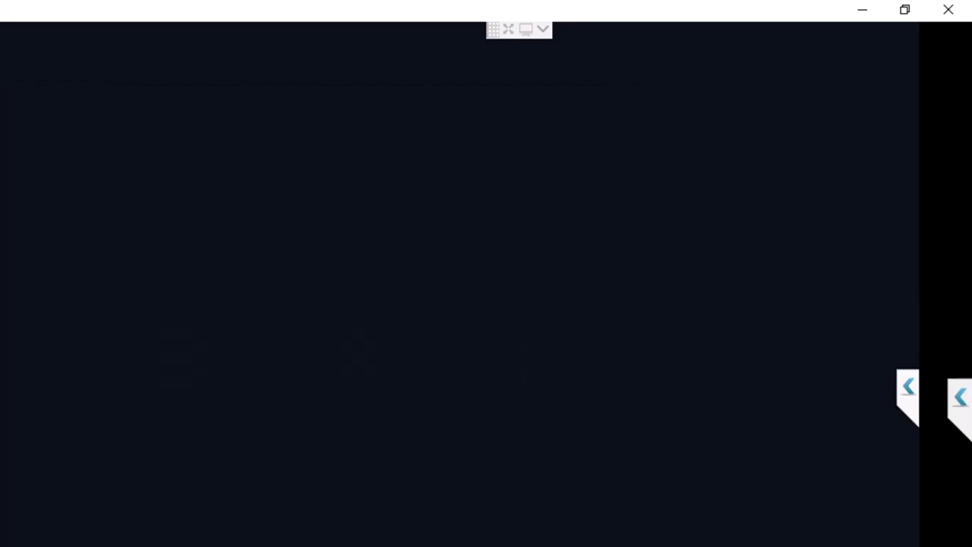
# - Restart the remote PC from Start and dismiss the screen-capture warning after reconnecting
pyautogui.press('super')
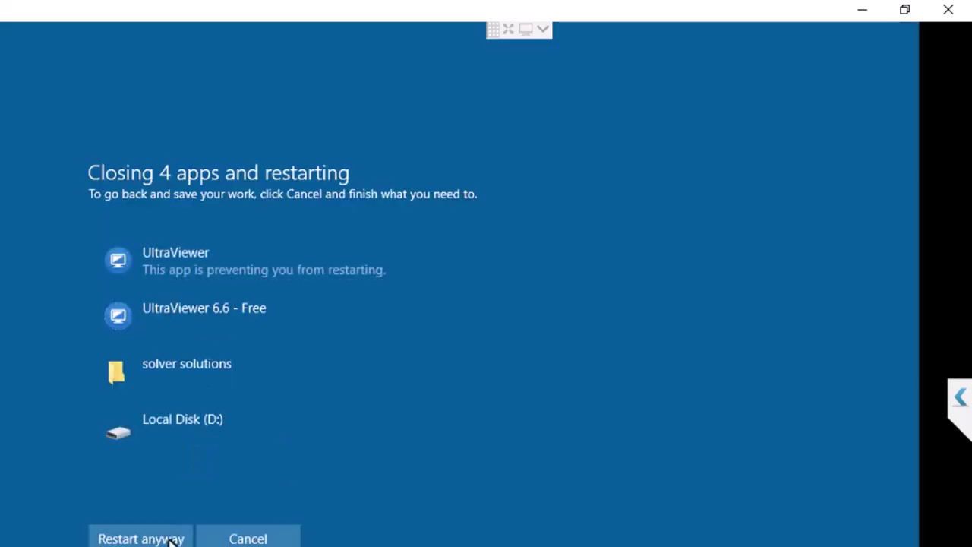
pyautogui.click(174, 538)
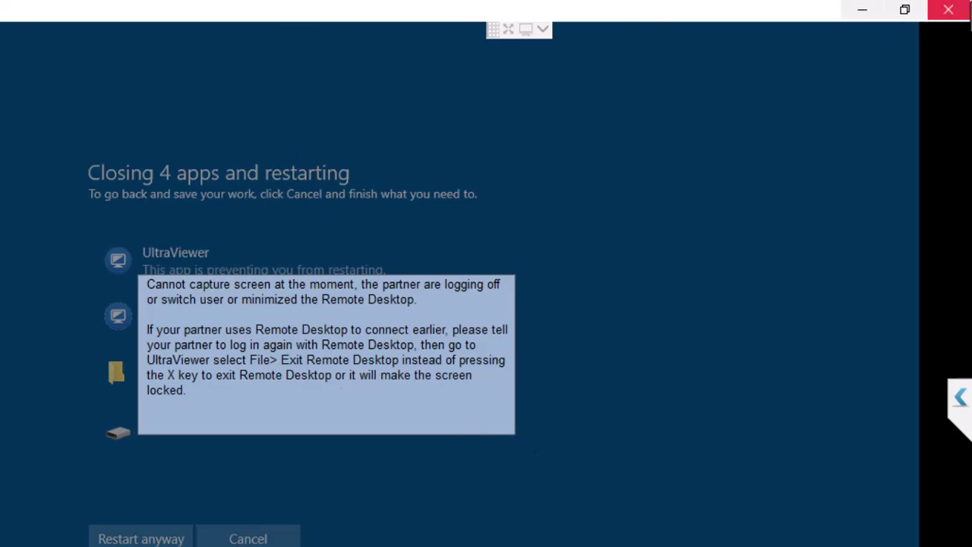
pyautogui.click(948, 9)
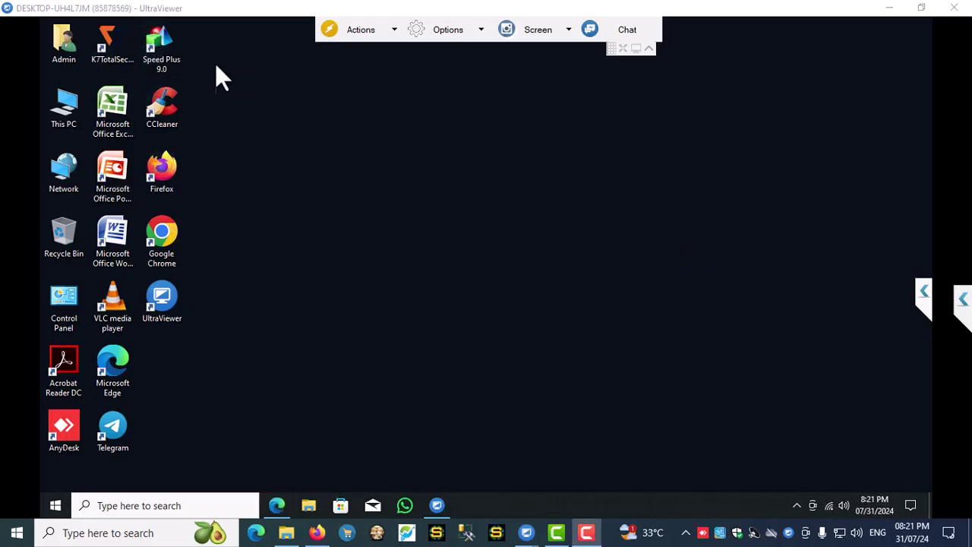
# - Search 'Sql' and run SQL Server 2014 Management Studio as administrator, approving UAC
pyautogui.click(164, 501)
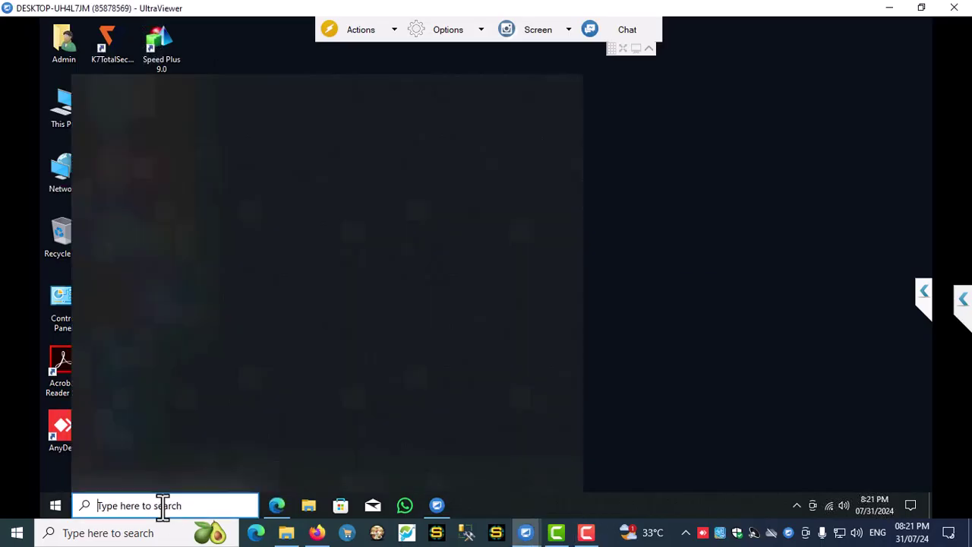
pyautogui.write('Sql')
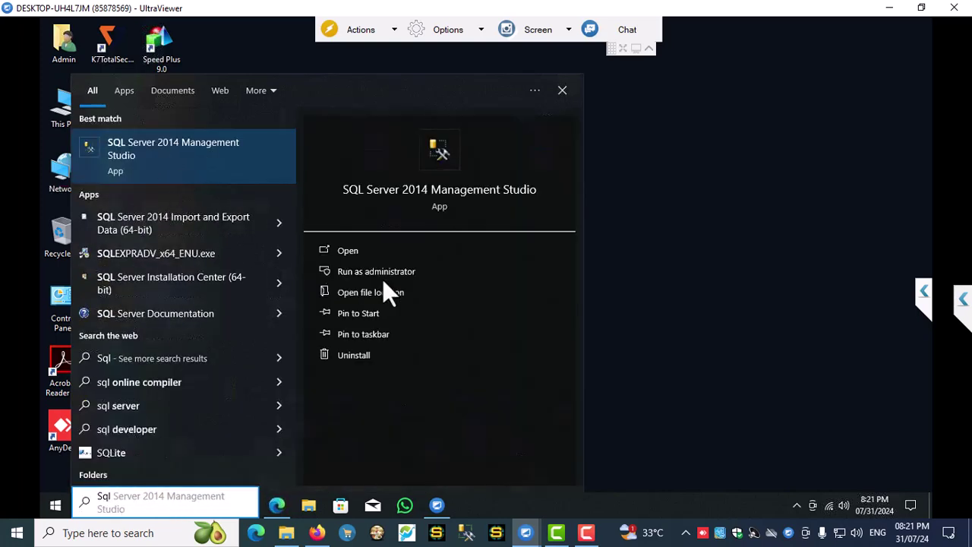
pyautogui.click(363, 272)
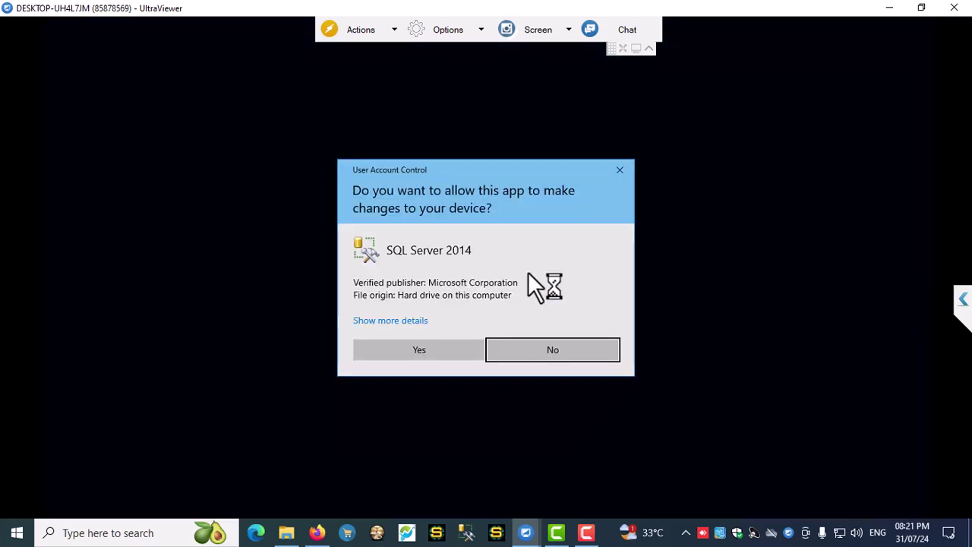
pyautogui.click(428, 351)
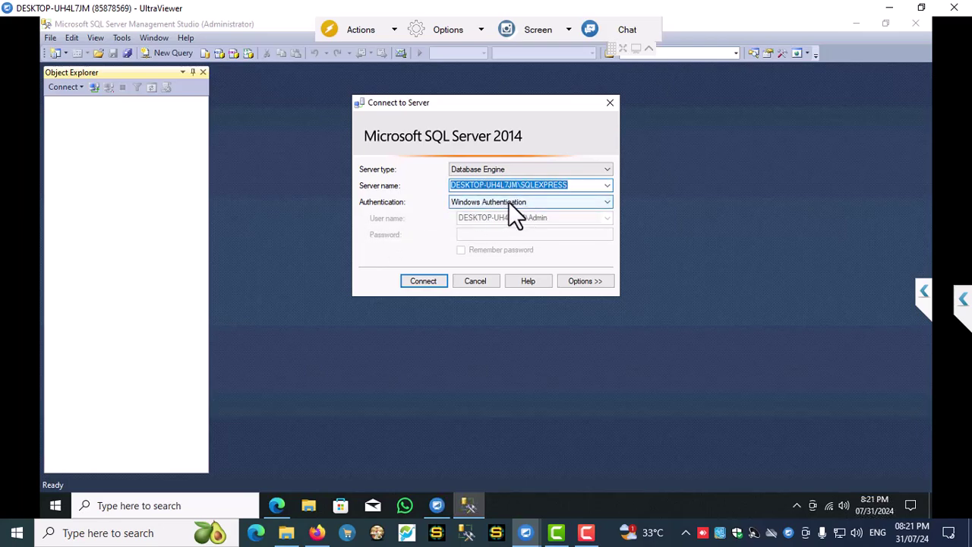
# - Connect to SQLEXPRESS and delete the ReportServer$SQLEXPRESS database
pyautogui.click(424, 281)
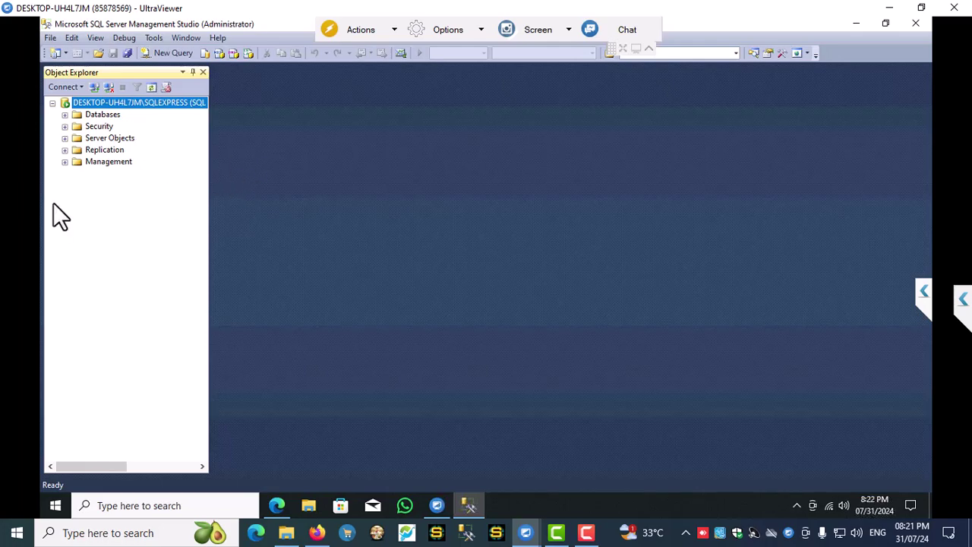
pyautogui.click(64, 115)
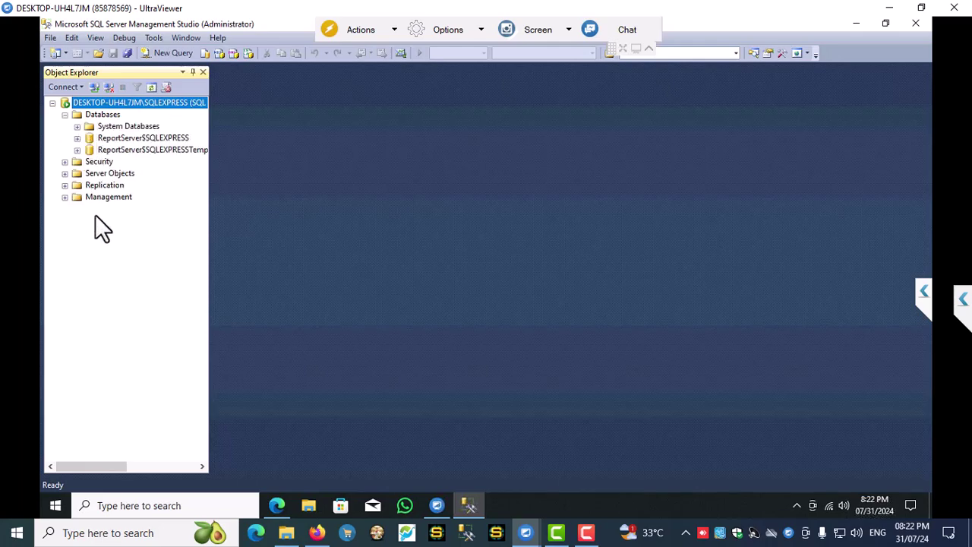
pyautogui.rightClick(120, 140)
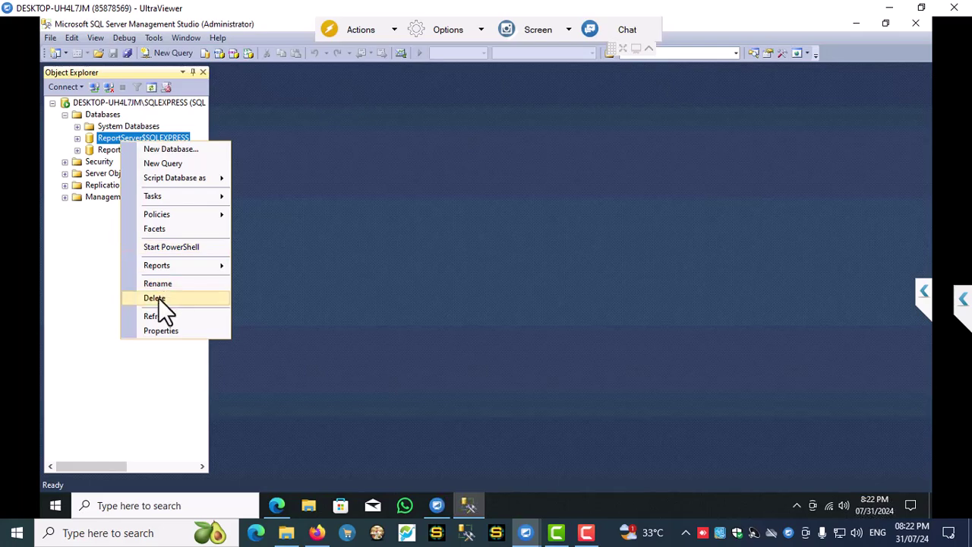
pyautogui.click(156, 298)
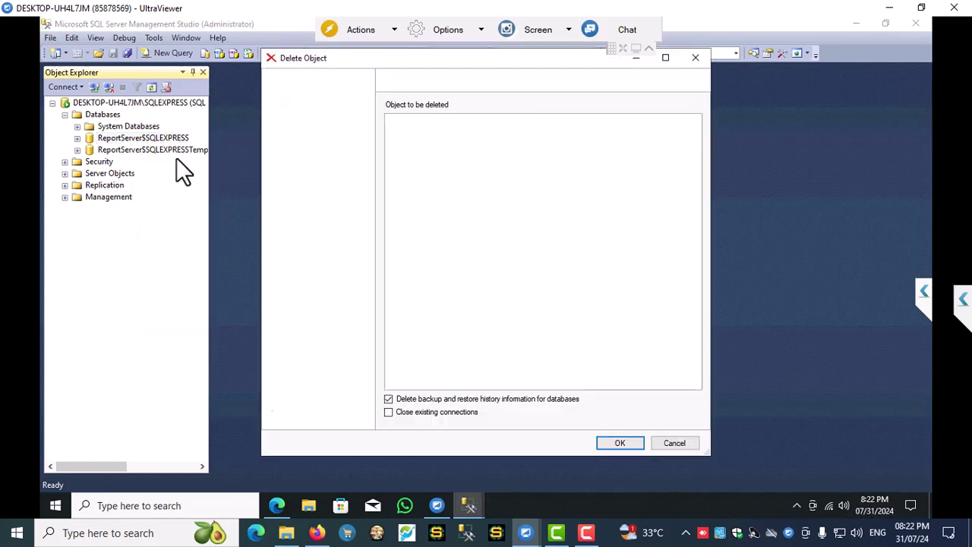
pyautogui.click(616, 443)
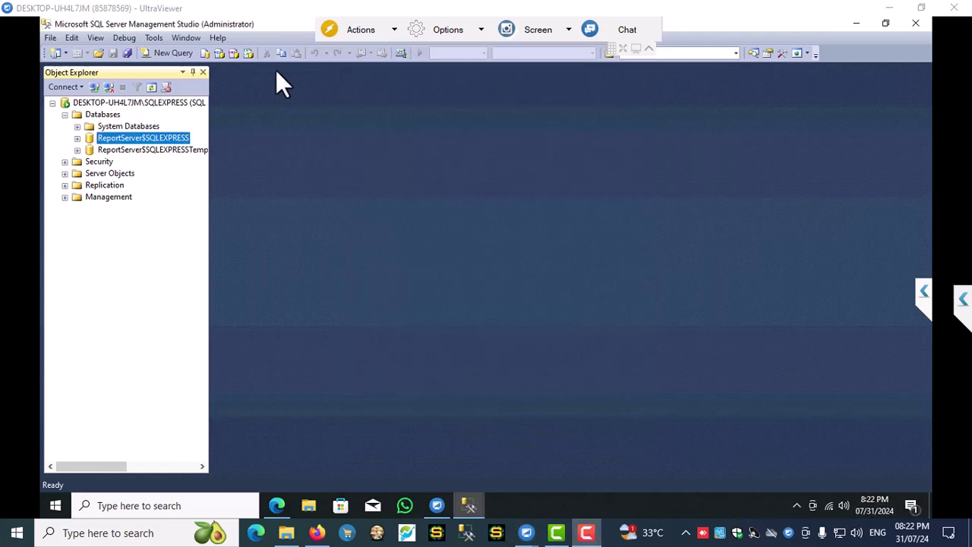
# - Review the System Databases, then disconnect and start a new server connection
pyautogui.click(86, 112)
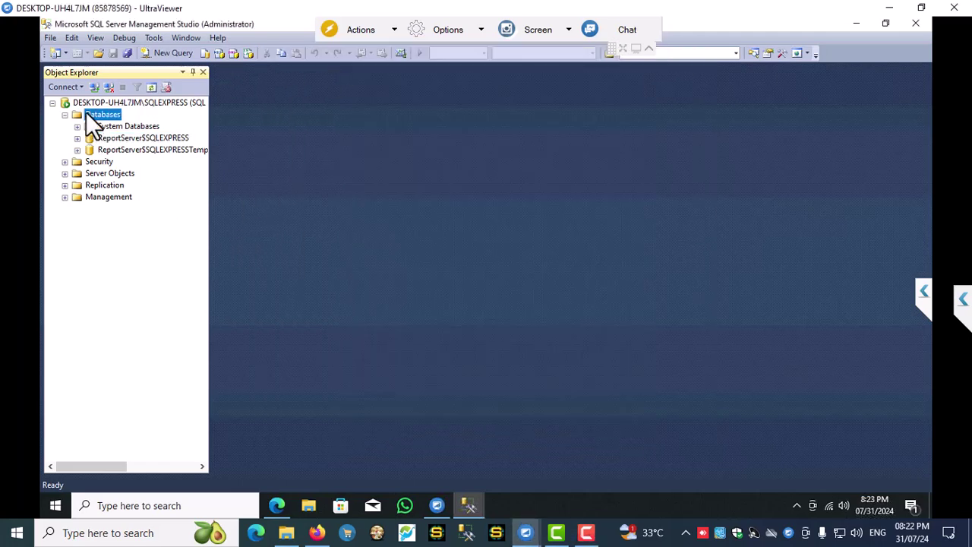
pyautogui.click(77, 126)
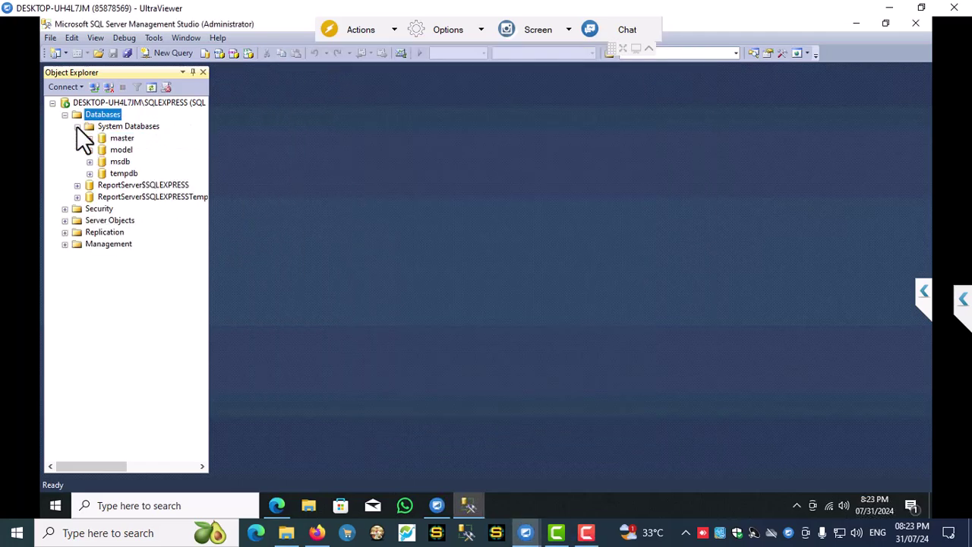
pyautogui.click(65, 114)
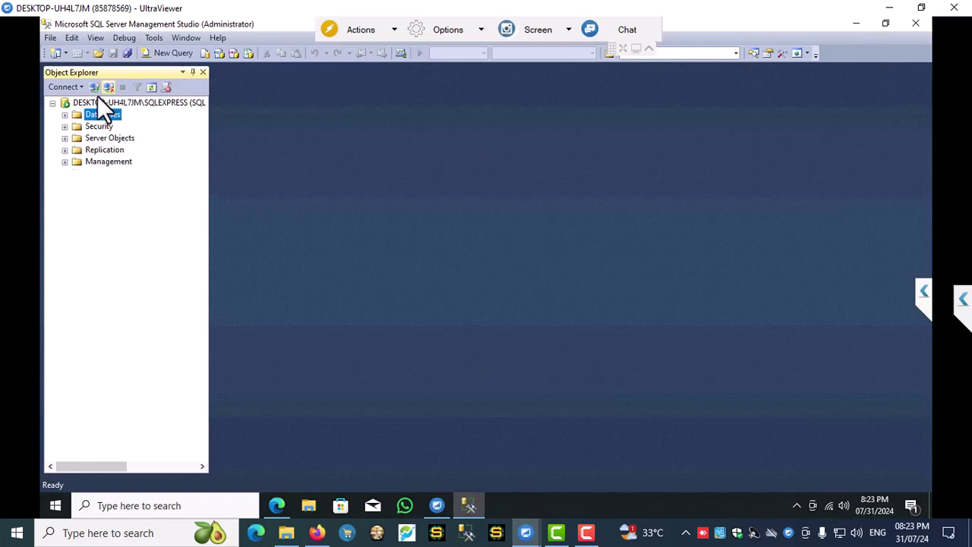
pyautogui.click(108, 88)
pyautogui.click(94, 87)
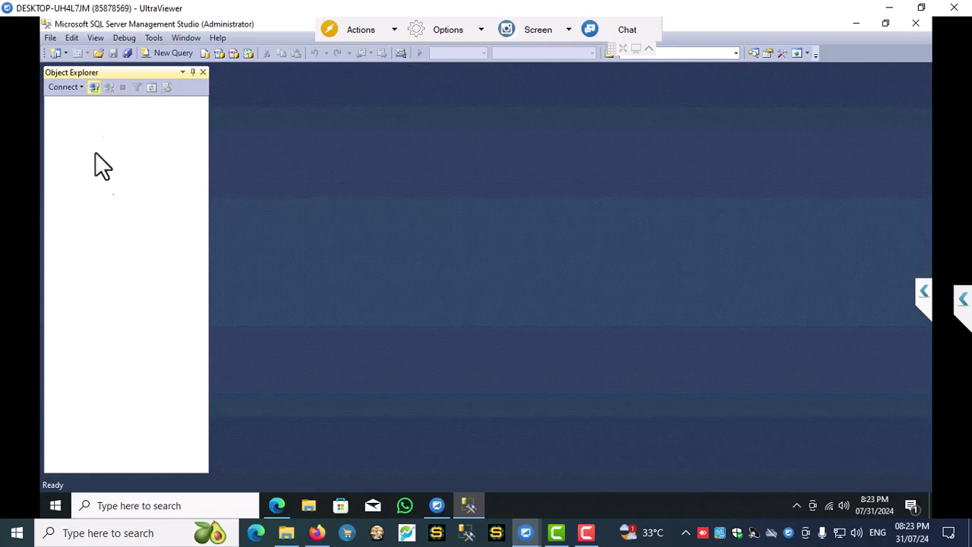
# - Copy the server name, reconnect to SQLEXPRESS, and close Management Studio
pyautogui.rightClick(513, 185)
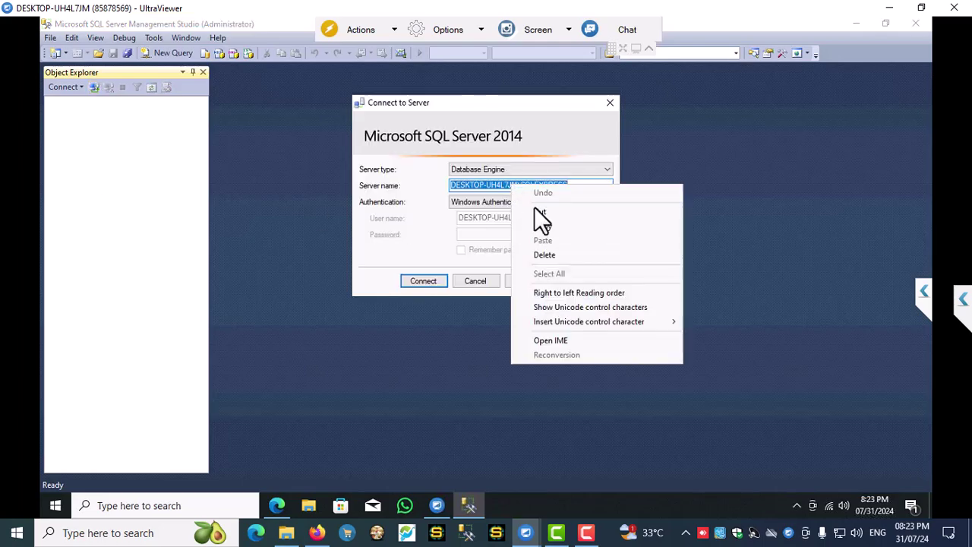
pyautogui.click(549, 225)
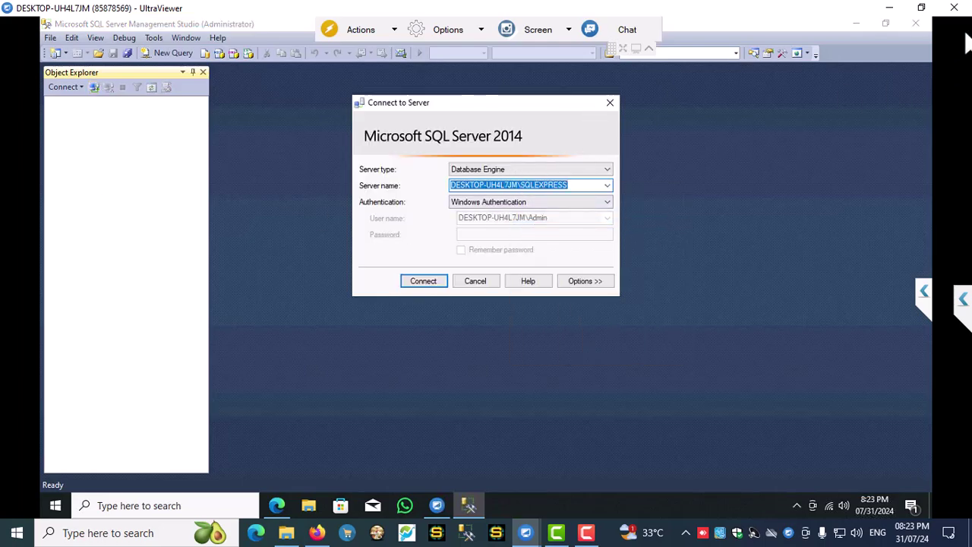
pyautogui.click(851, 24)
pyautogui.click(419, 282)
pyautogui.click(917, 23)
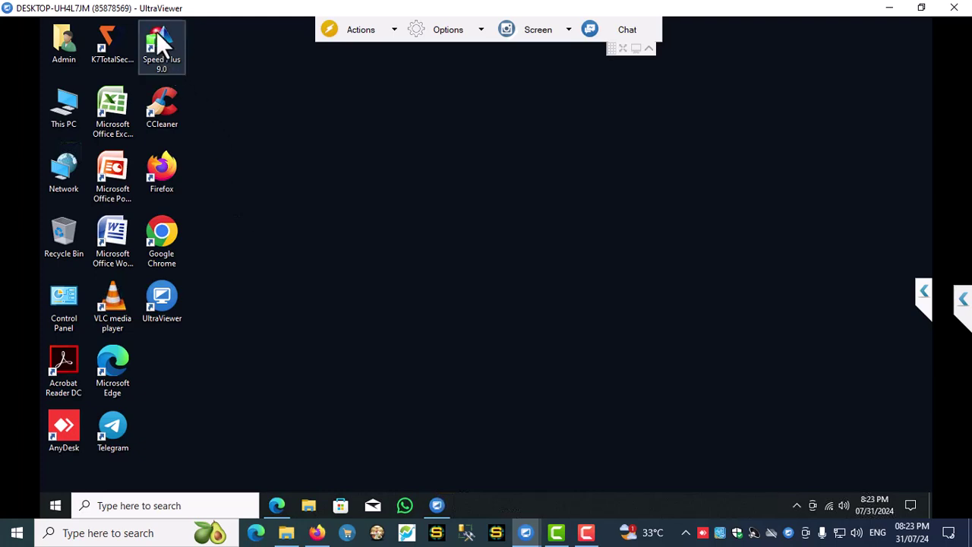
# - Set the Speed Plus 9.0 shortcut's compatibility to Run as administrator and apply it
pyautogui.rightClick(157, 35)
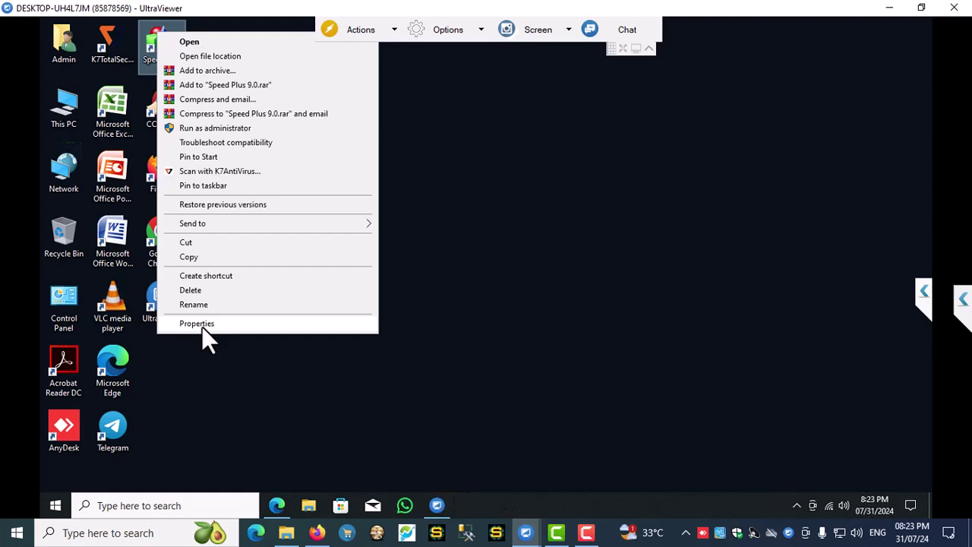
pyautogui.click(202, 325)
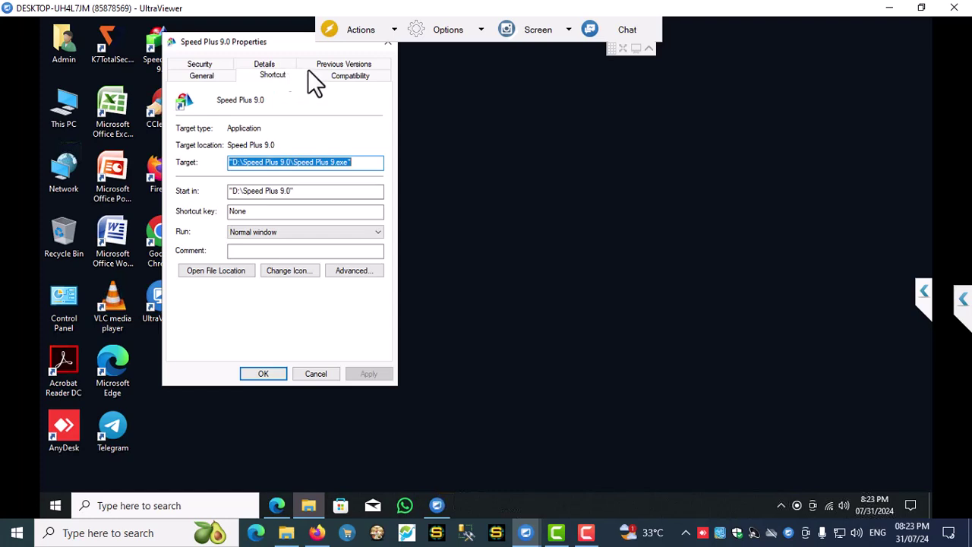
pyautogui.click(334, 76)
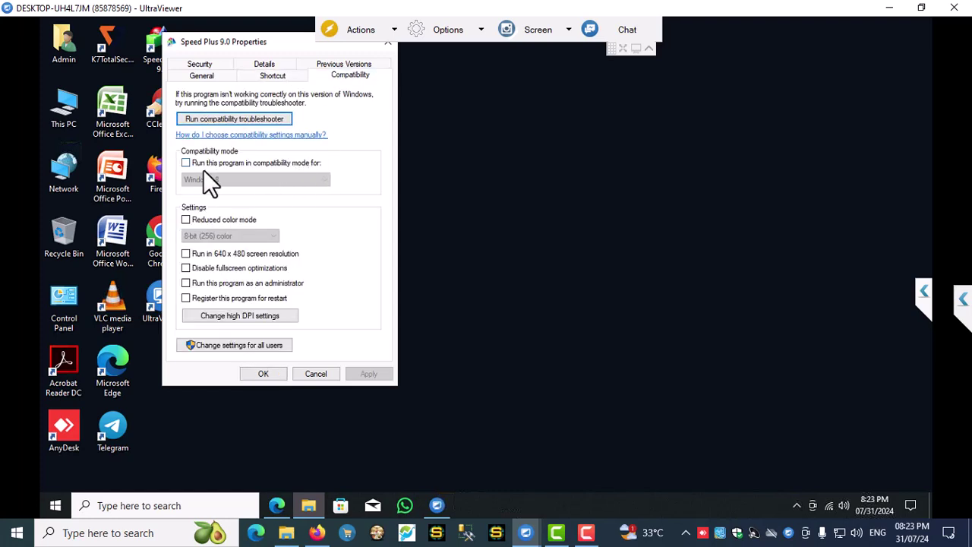
pyautogui.click(186, 284)
pyautogui.click(373, 376)
pyautogui.click(235, 346)
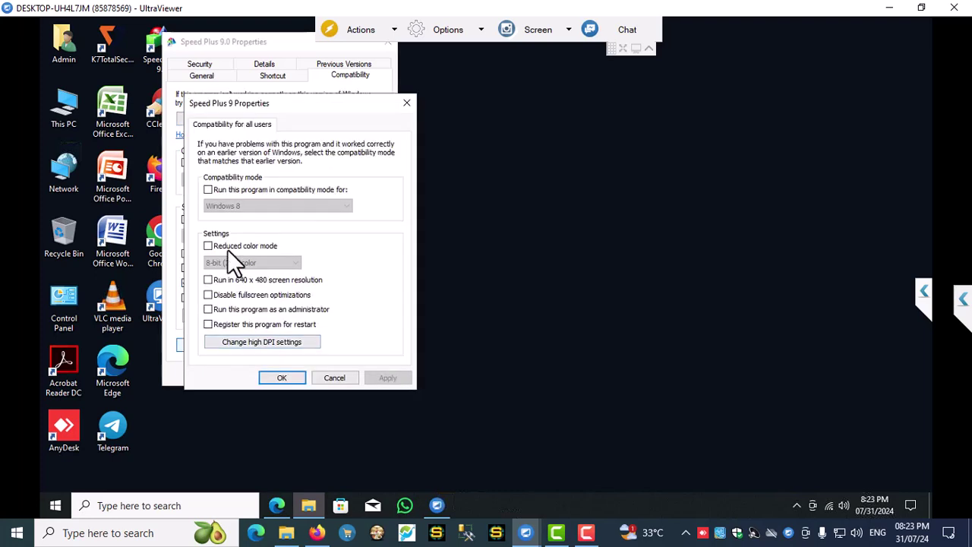
pyautogui.click(344, 378)
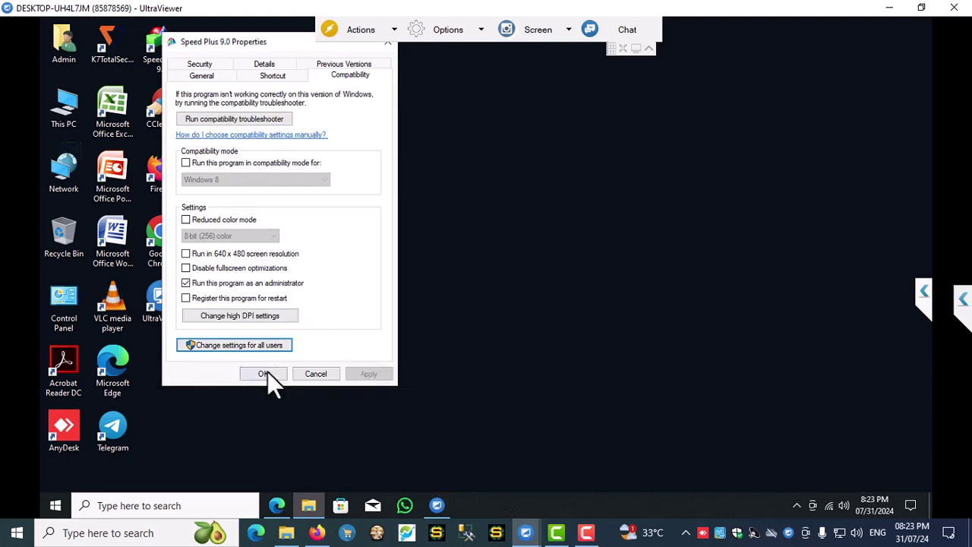
pyautogui.click(264, 374)
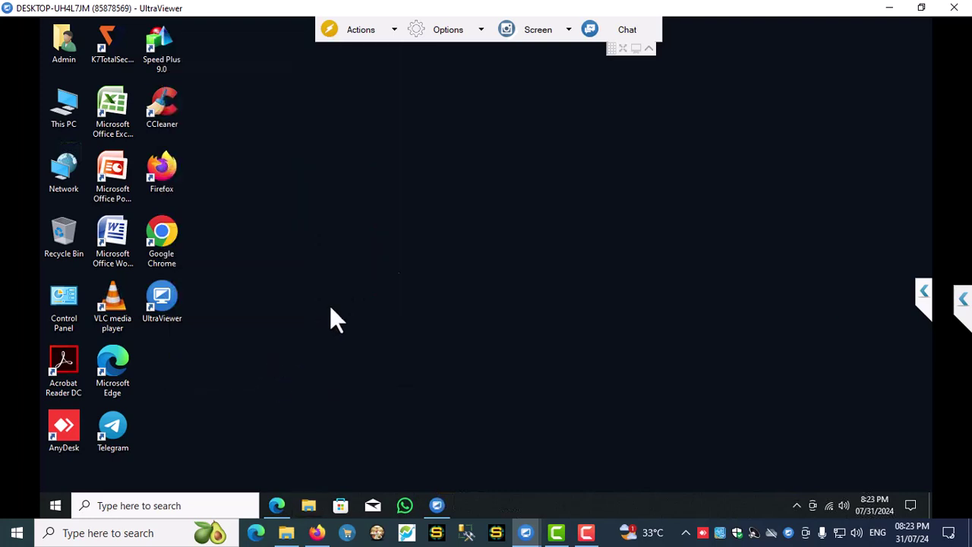
# - Refresh the desktop and launch Speed Plus 9.0
pyautogui.rightClick(437, 237)
pyautogui.click(455, 247)
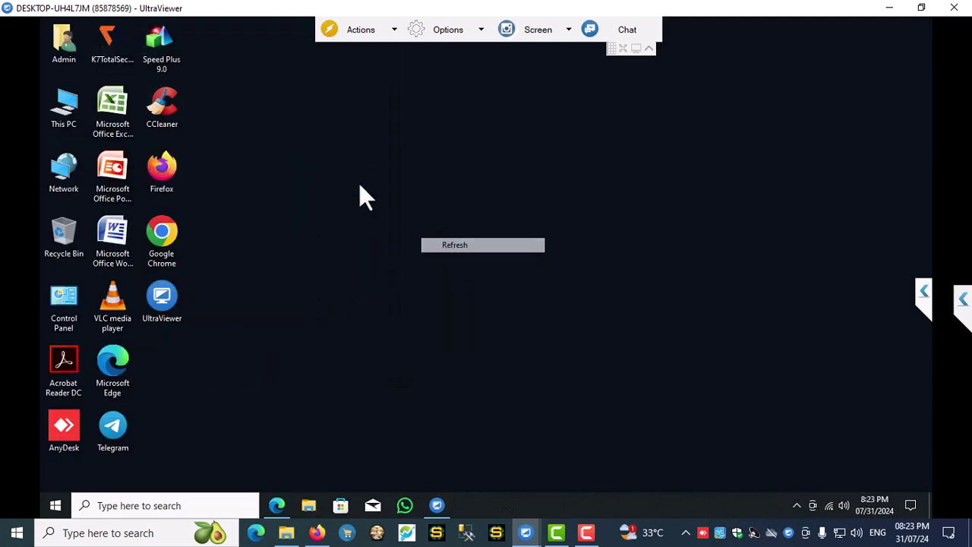
pyautogui.doubleClick(162, 54)
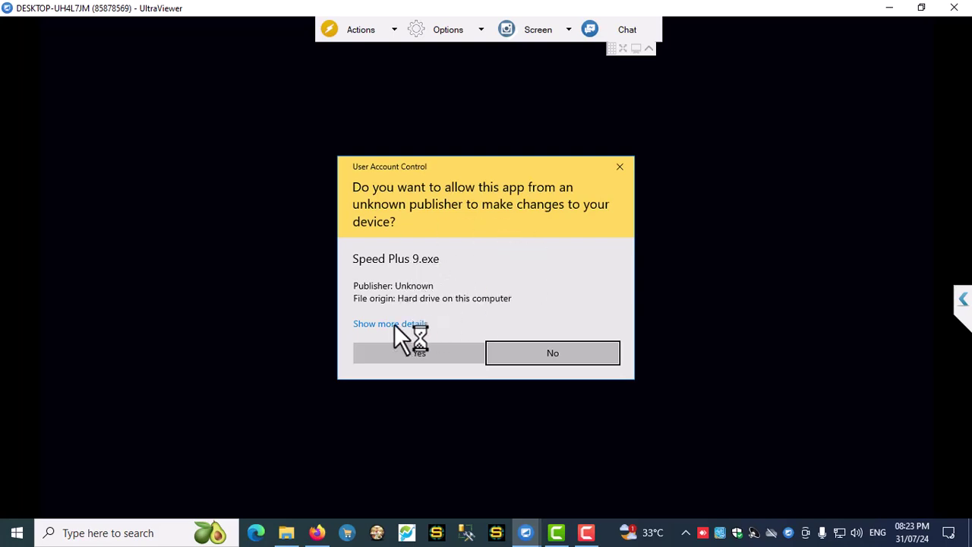
# - Lower User Account Control notifications to Never notify and allow the change
pyautogui.click(370, 325)
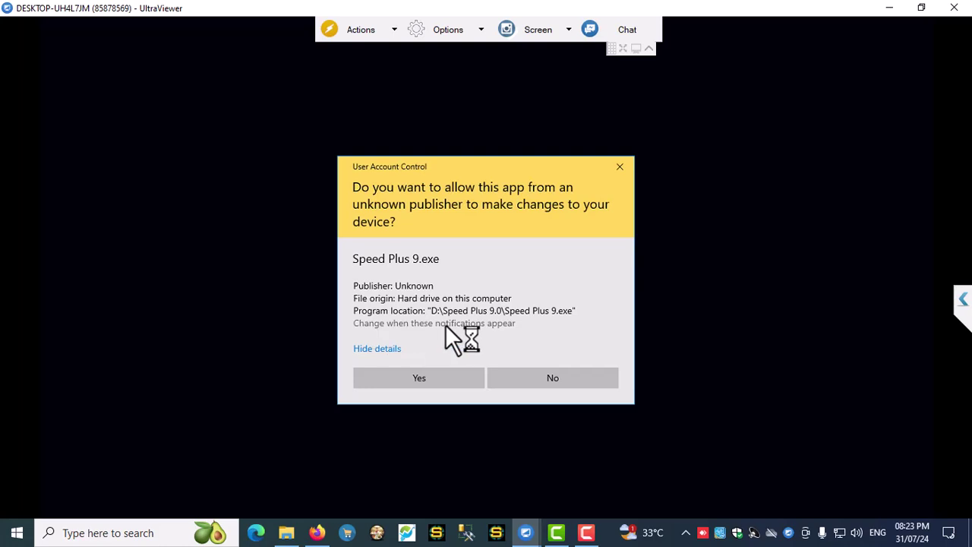
pyautogui.click(493, 323)
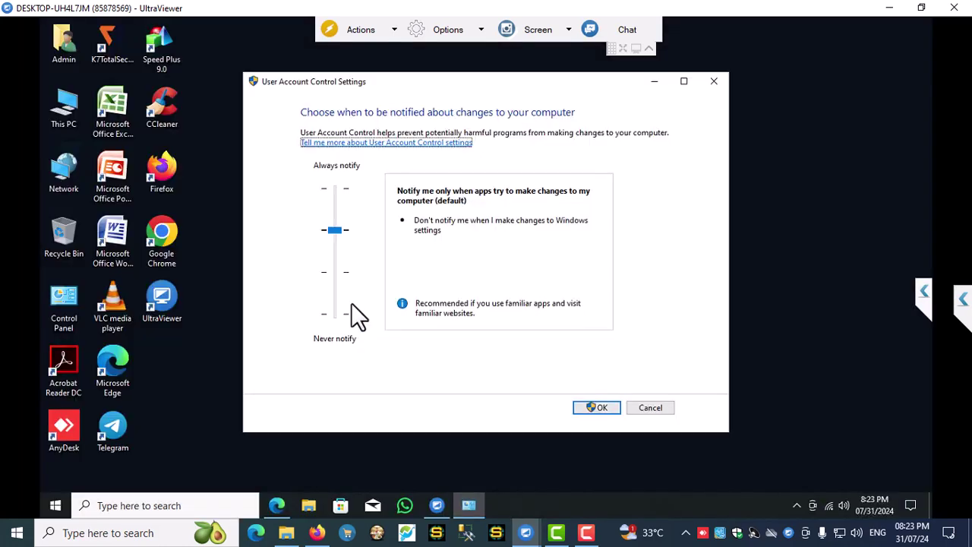
pyautogui.click(335, 293)
pyautogui.click(335, 313)
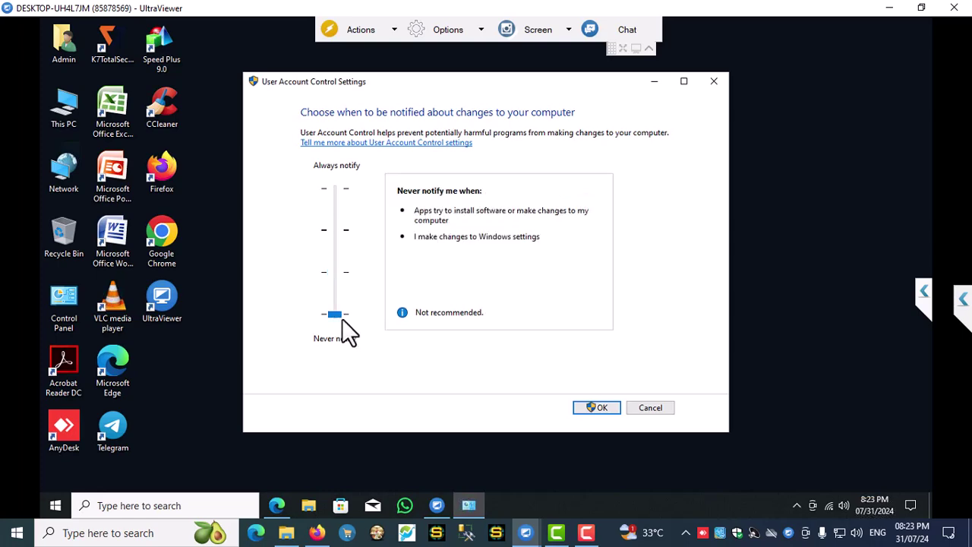
pyautogui.click(609, 407)
pyautogui.click(449, 344)
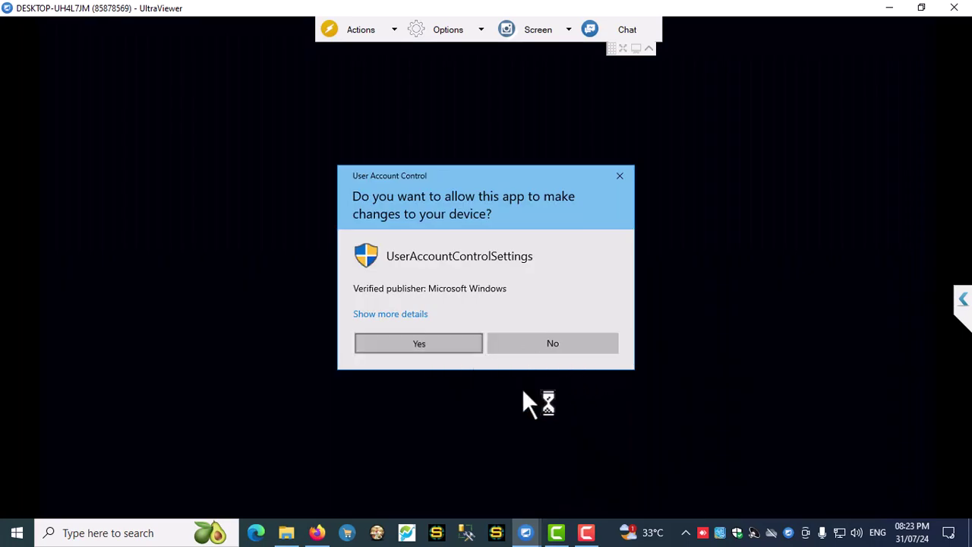
# - Refresh the desktop and bring up the Speed Plus 9.0 shortcut's options
pyautogui.rightClick(430, 229)
pyautogui.click(484, 271)
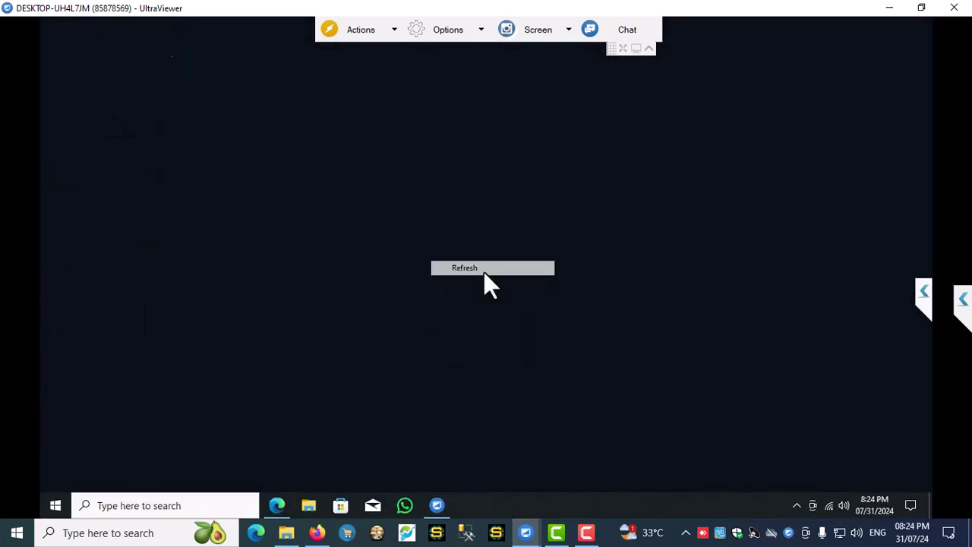
pyautogui.rightClick(167, 50)
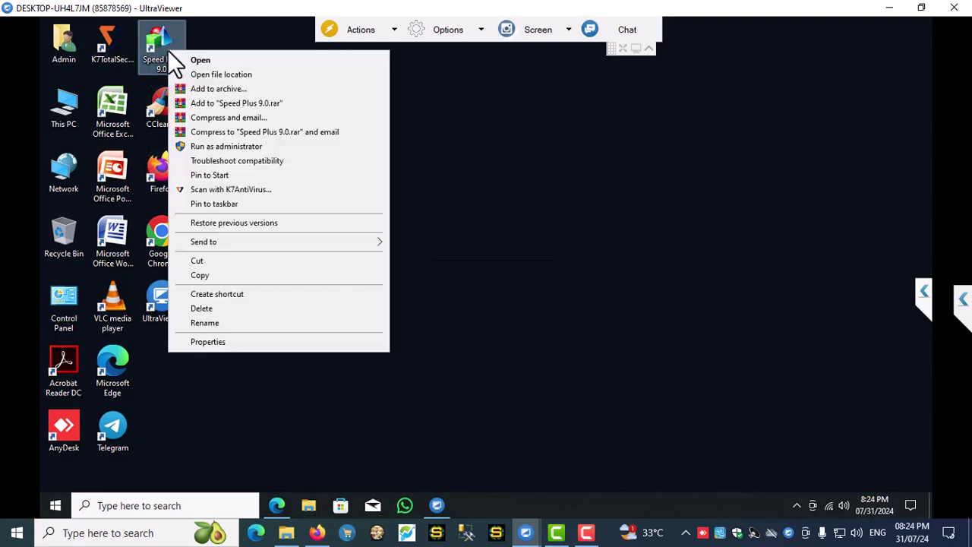
# - Run Speed Plus 9.0 as administrator in English and start creating a new company
pyautogui.click(216, 146)
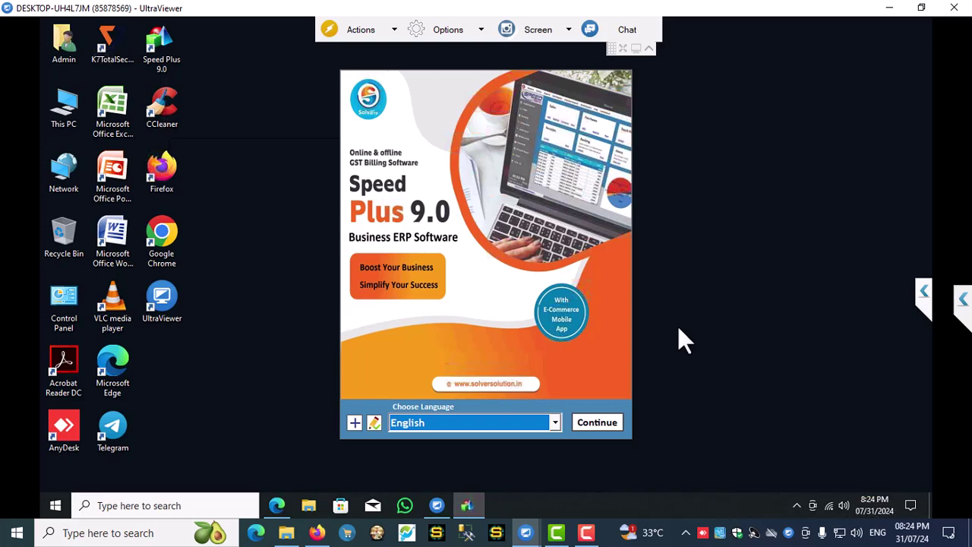
pyautogui.click(594, 423)
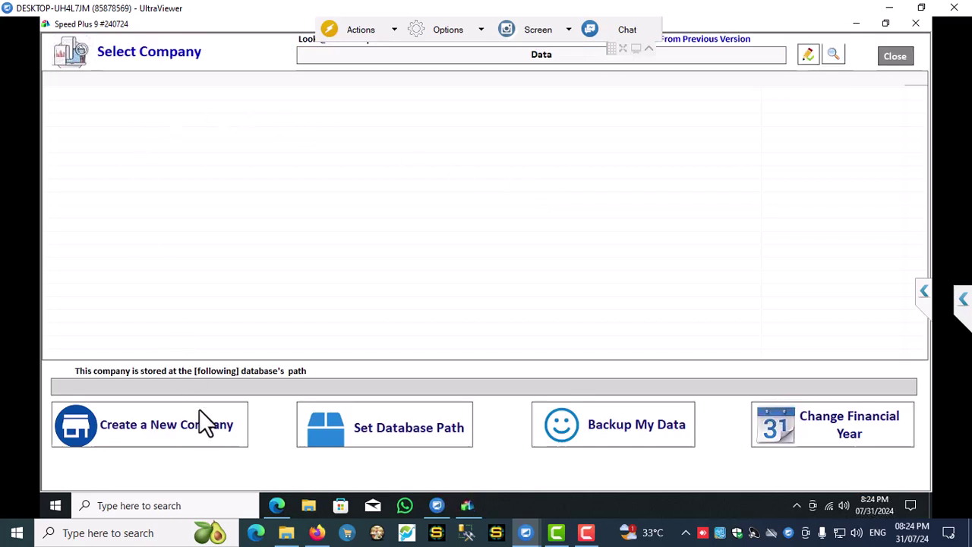
pyautogui.click(157, 431)
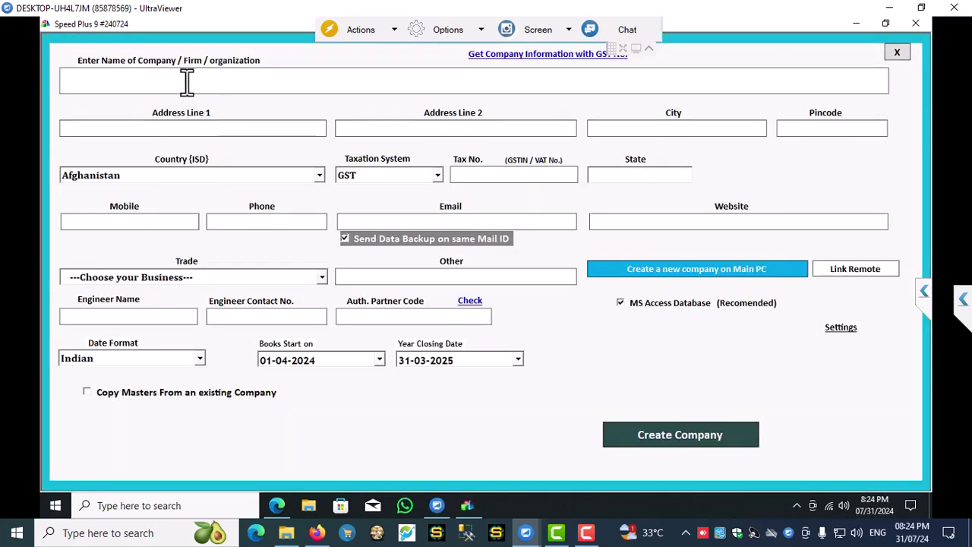
# - Enter 'Q Crackers' as company name and begin Address Line 1 with 'No :'
pyautogui.write('Q Crackers')
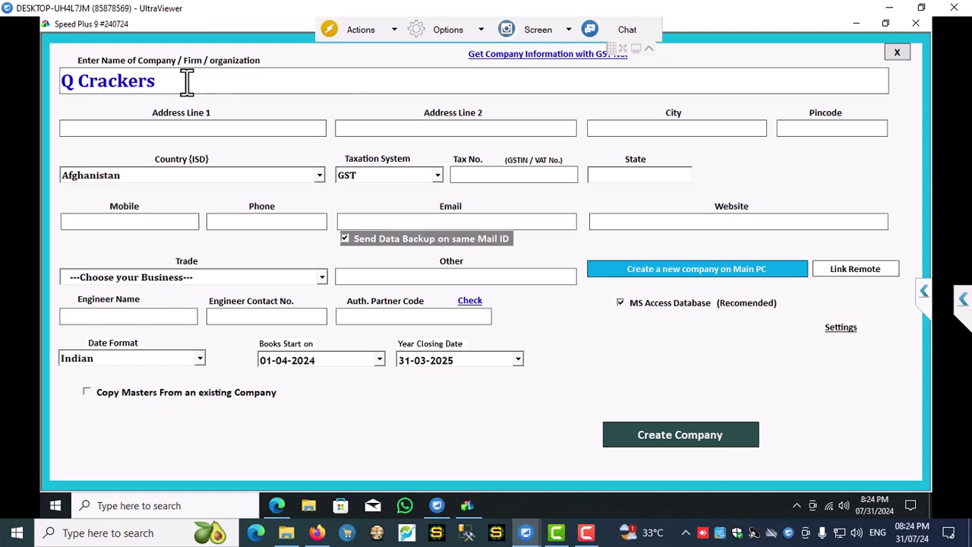
pyautogui.press('Tab')
pyautogui.write('No :')
# - Open Notepad via Windows search, write 'Fill Details...', and minimize it
pyautogui.click(152, 505)
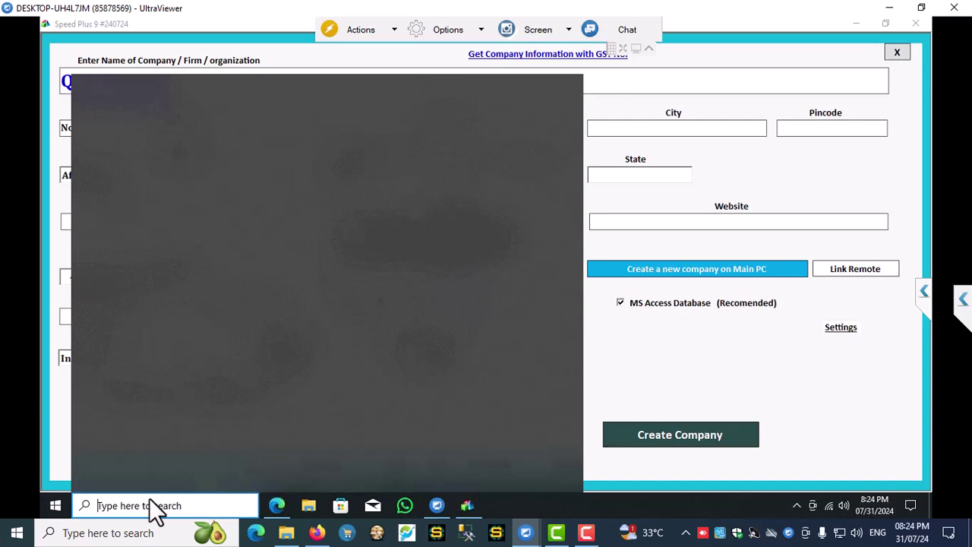
pyautogui.write('Notepa')
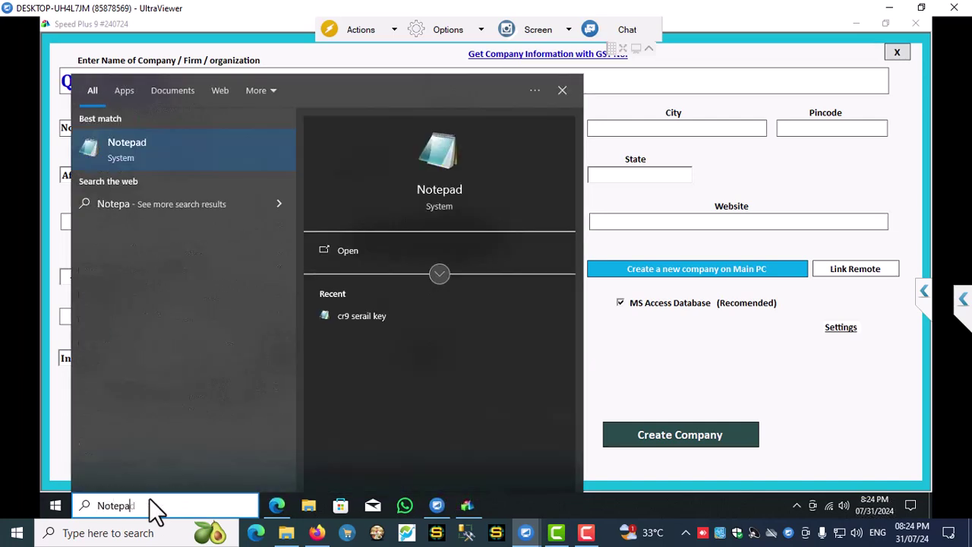
pyautogui.press('Return')
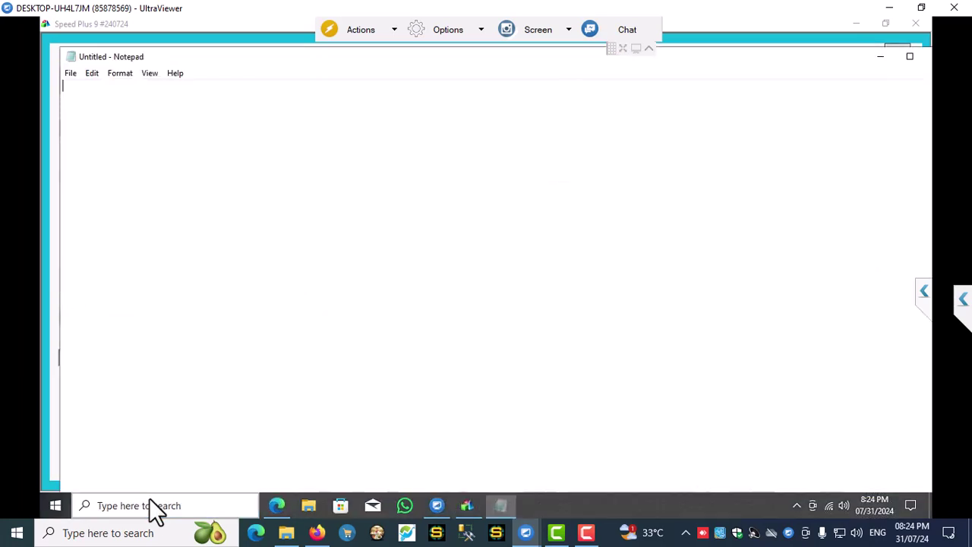
pyautogui.write('Fill')
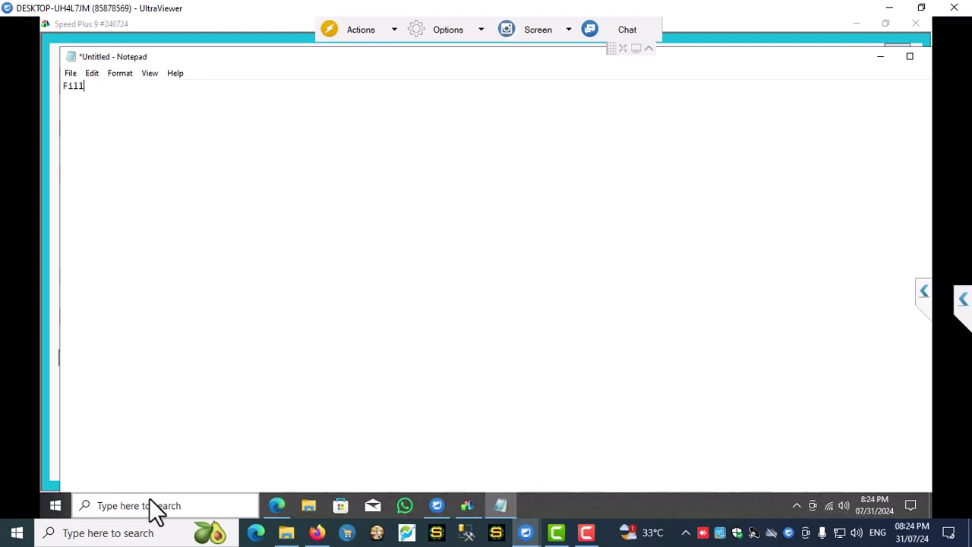
pyautogui.write(' Details...')
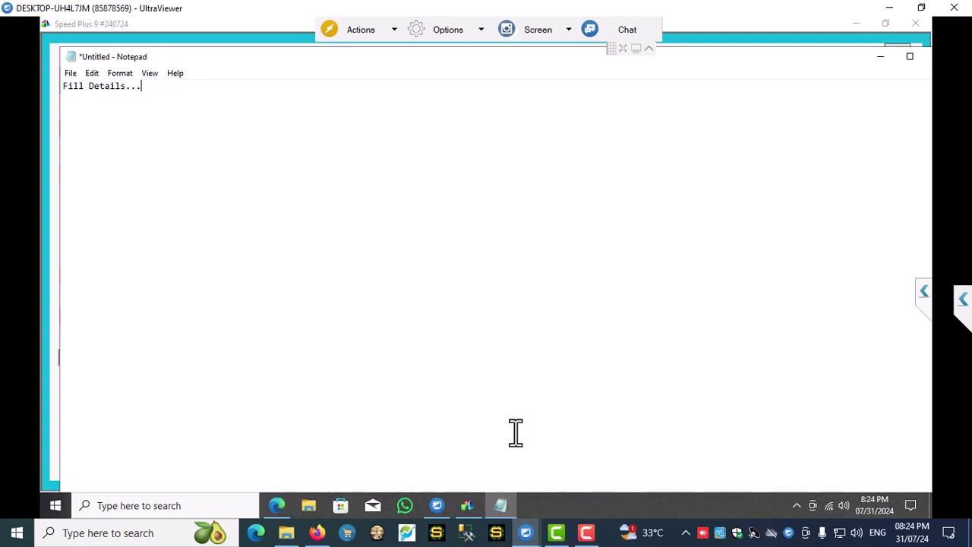
pyautogui.click(892, 61)
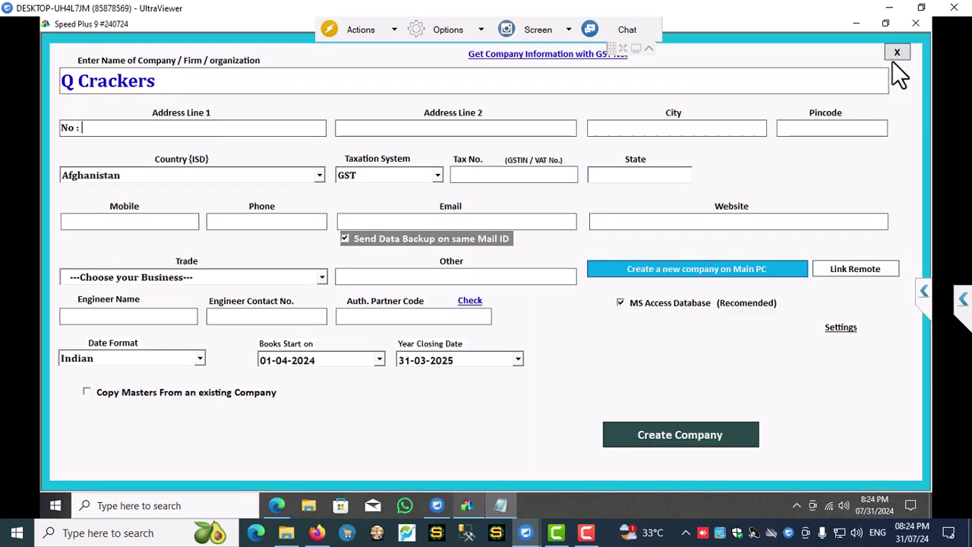
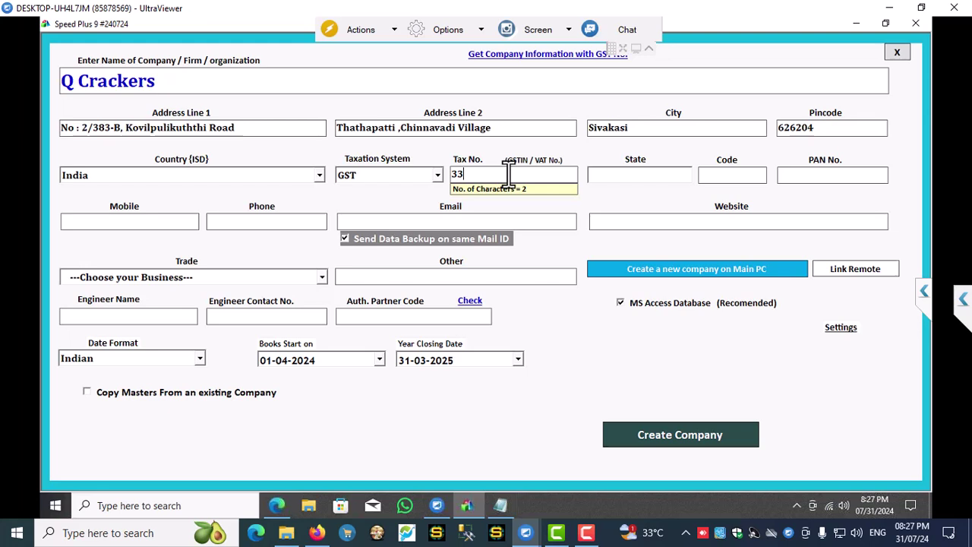
# - Enter the company's GST tax number so PAN auto-fills, set state TAMILNADU with code 33, and begin the mobile number
pyautogui.press('Tab')
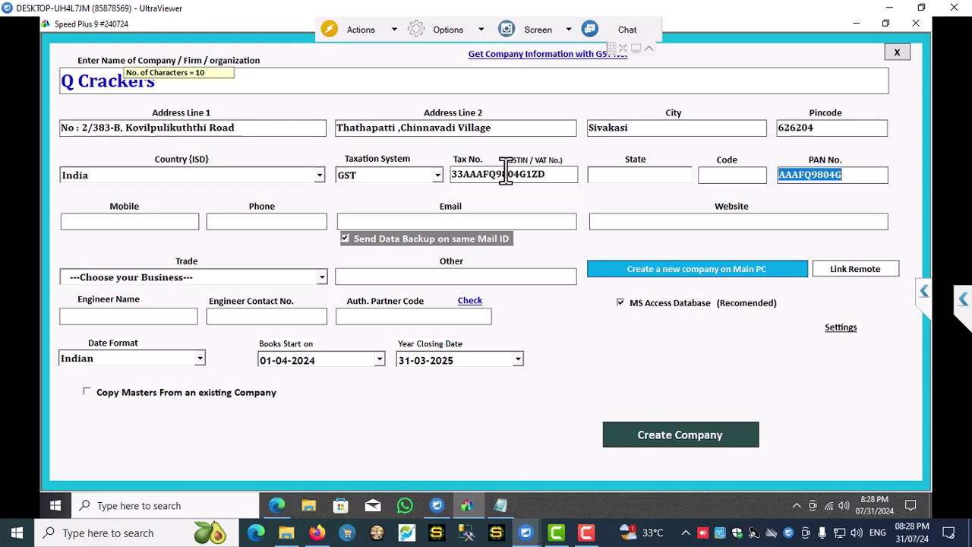
pyautogui.click(654, 171)
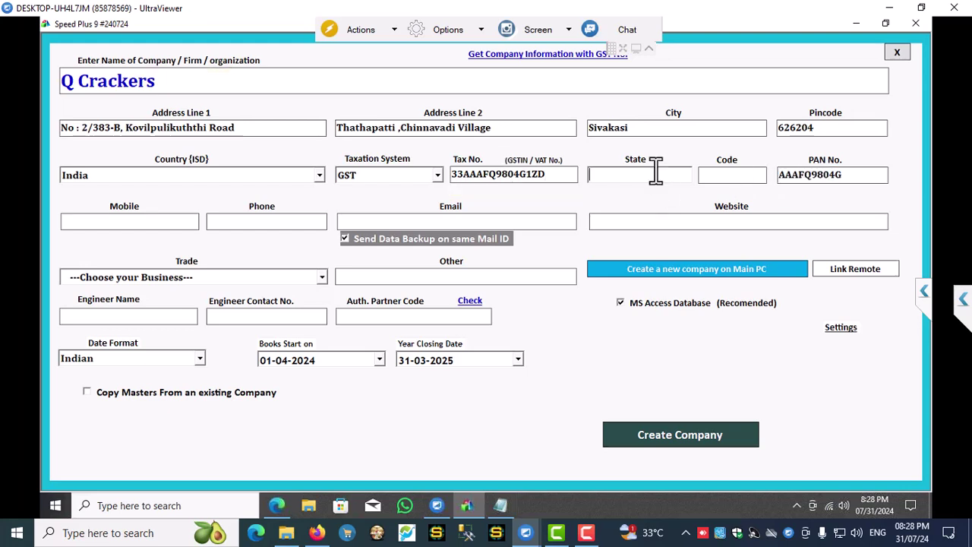
pyautogui.write('TAMILNADU')
pyautogui.press('Tab')
pyautogui.write('33')
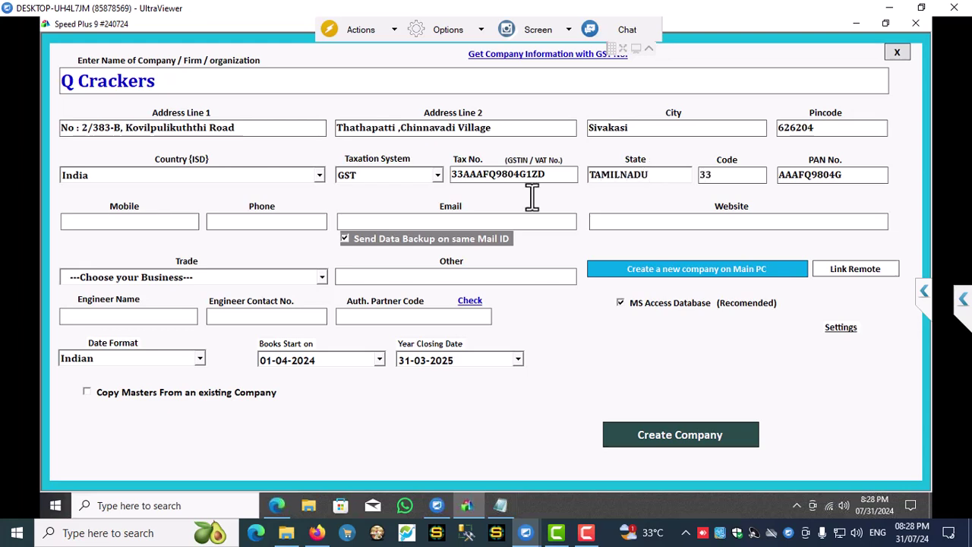
pyautogui.click(175, 222)
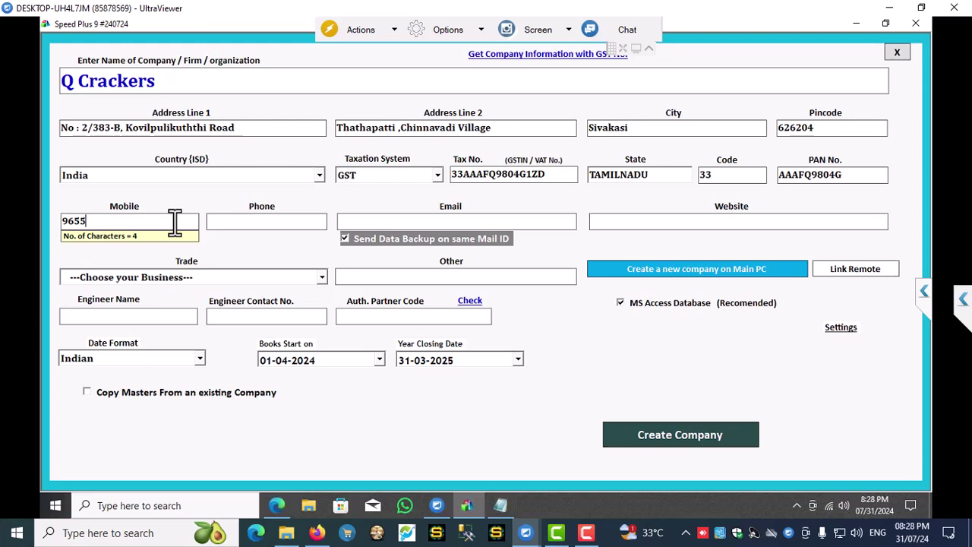
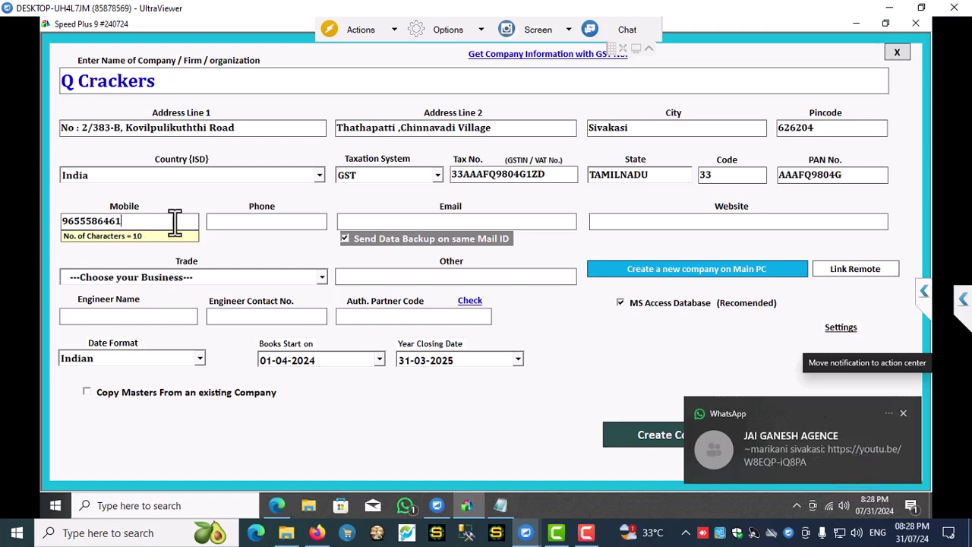
# - Complete the company's mobile number and enter its phone number
pyautogui.press('Tab')
pyautogui.press('Tab')
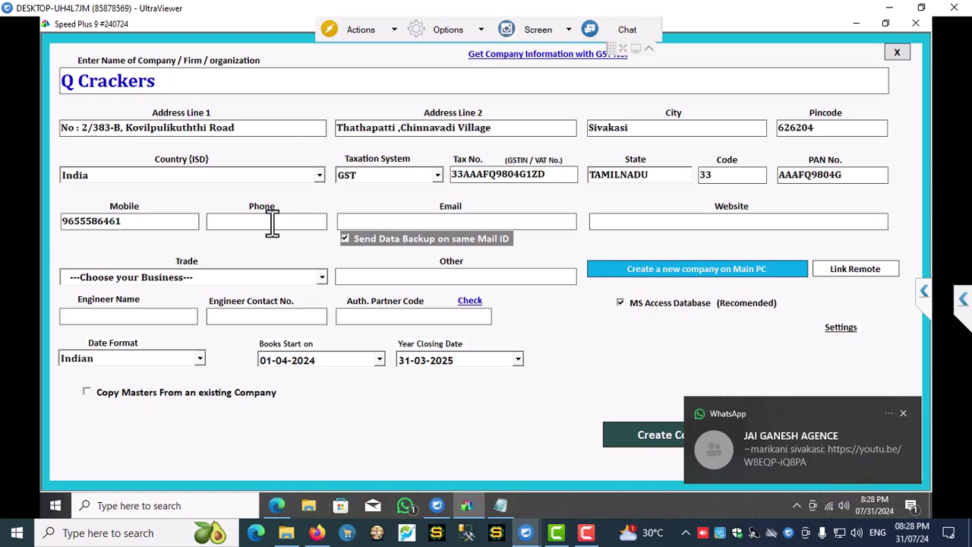
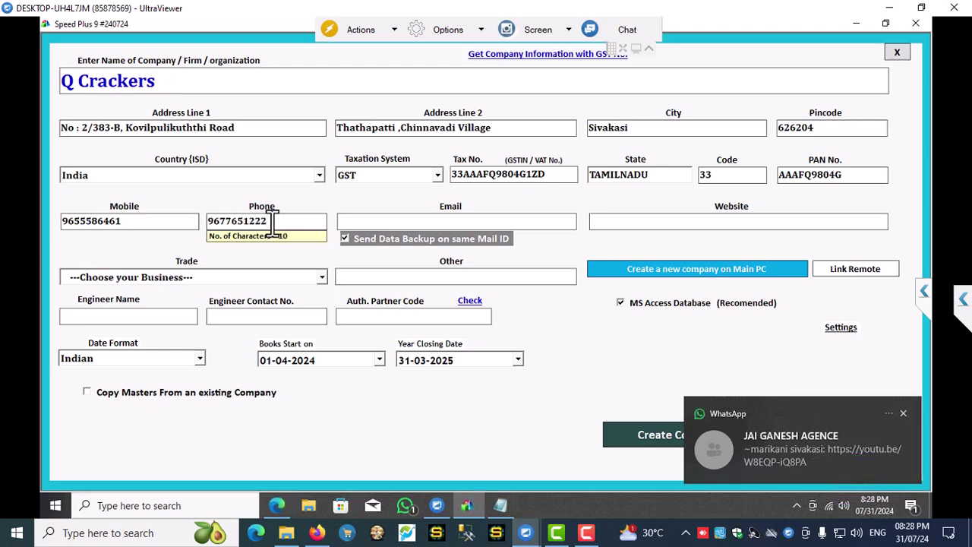
pyautogui.press('Tab')
pyautogui.write('S')
pyautogui.press('BackSpace')
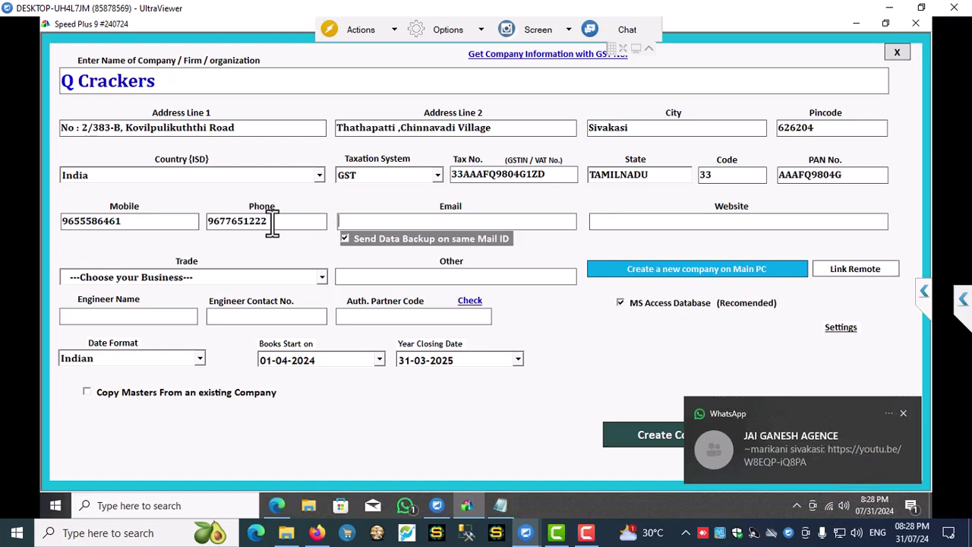
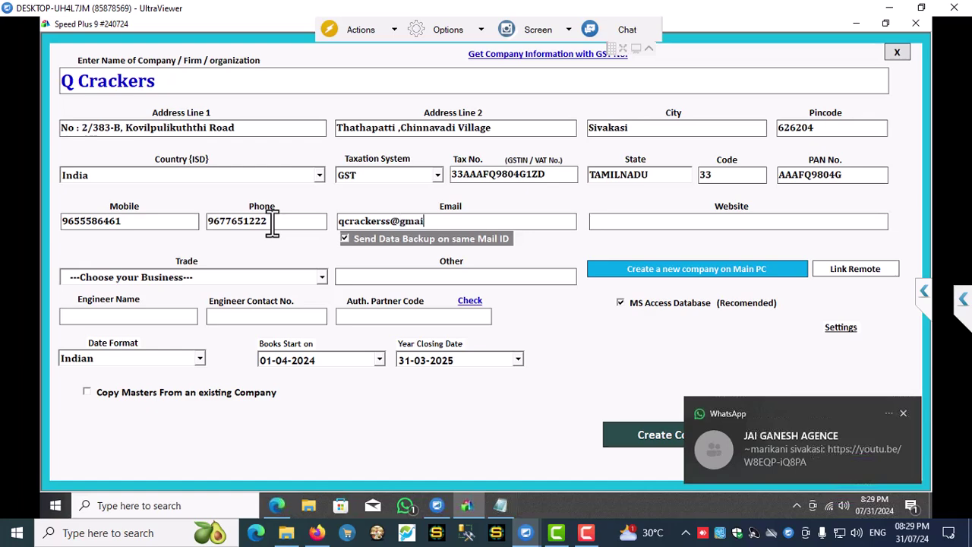
pyautogui.press('Tab')
pyautogui.write('www.qcrackers')
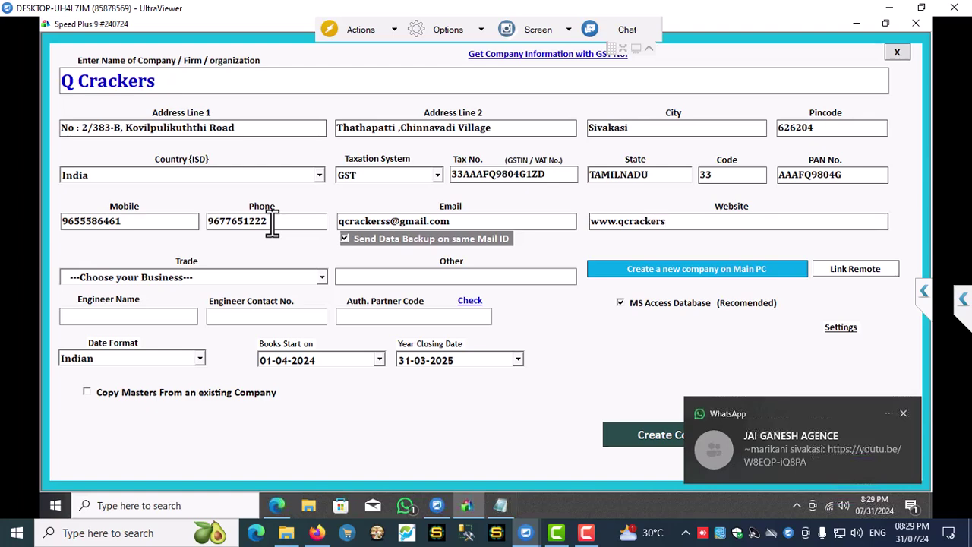
pyautogui.write('.com')
# - Set the trade to Fire and Safety Products and enter 'Firework' under Other
pyautogui.press('Tab')
pyautogui.press('Tab')
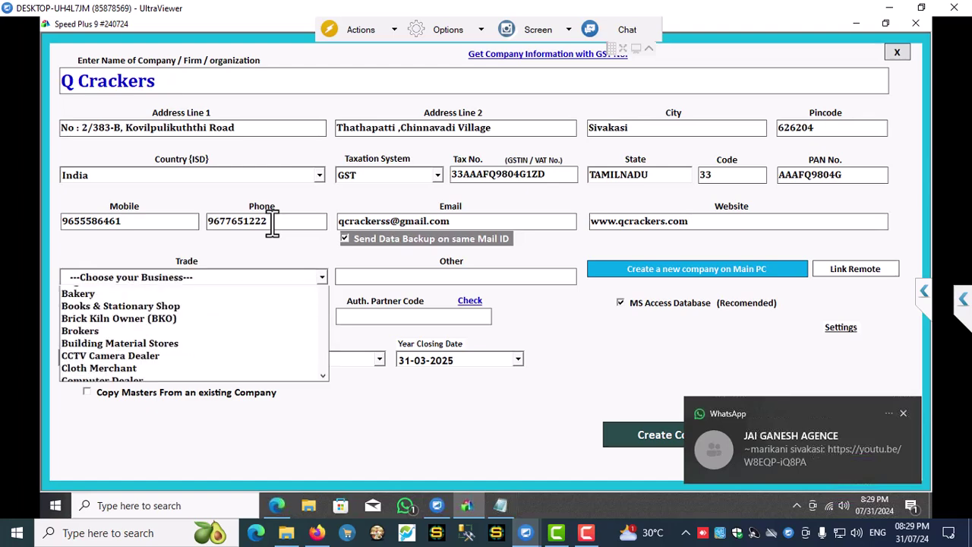
pyautogui.click(158, 277)
pyautogui.click(158, 277)
pyautogui.press('f')
pyautogui.press('Tab')
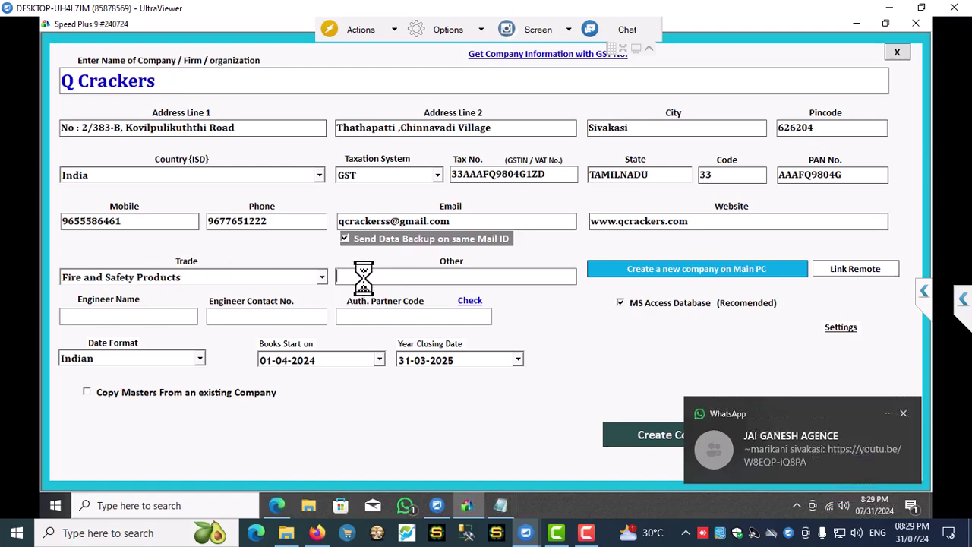
pyautogui.write('fIRE')
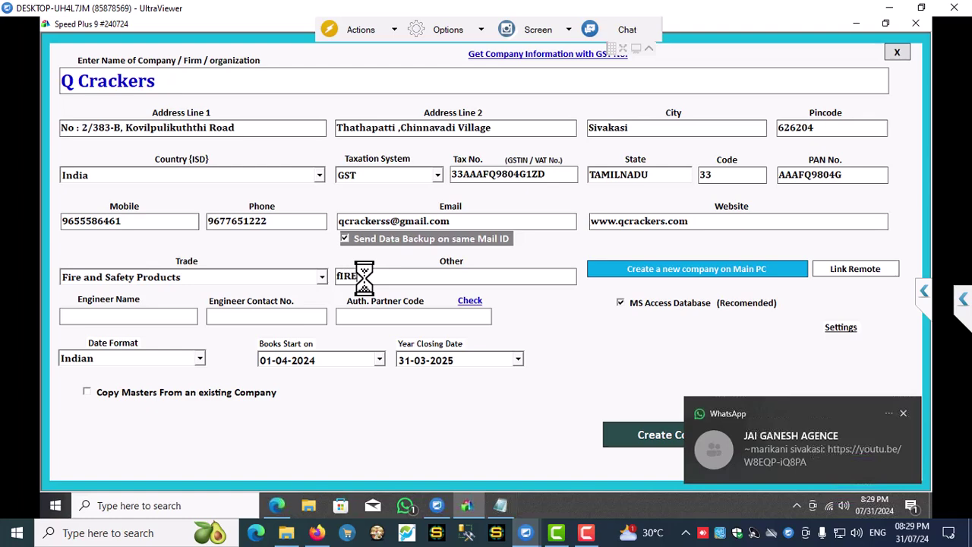
pyautogui.press('BackSpace')
pyautogui.press('BackSpace')
pyautogui.press('BackSpace')
pyautogui.press('BackSpace')
pyautogui.write('Firework')
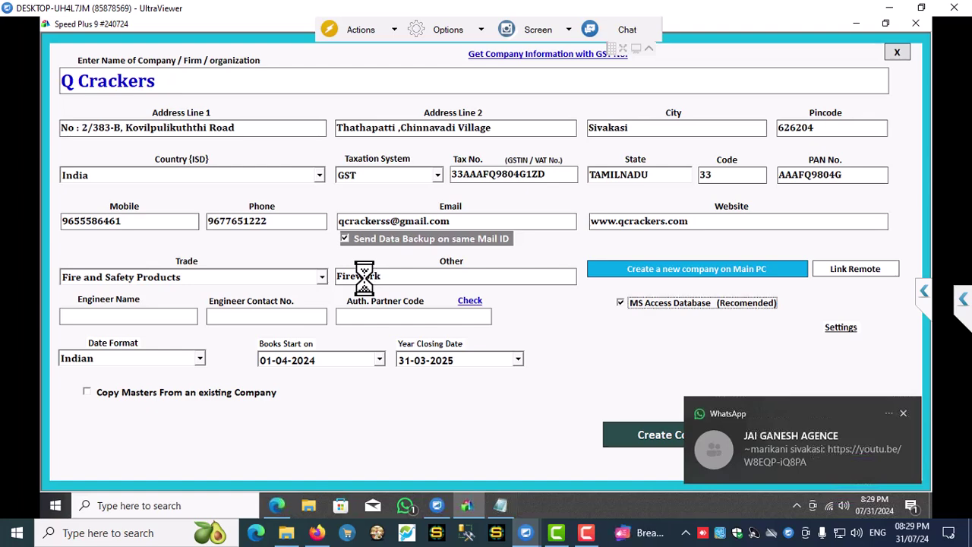
# - Untick MS Access Database and copy the server name from SQL Server Management Studio's Connect dialog
pyautogui.click(729, 303)
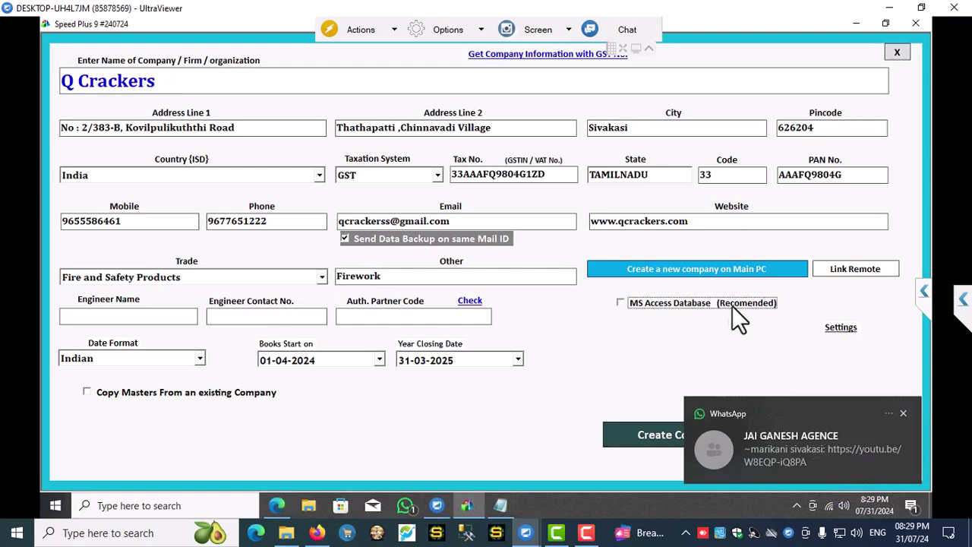
pyautogui.click(840, 329)
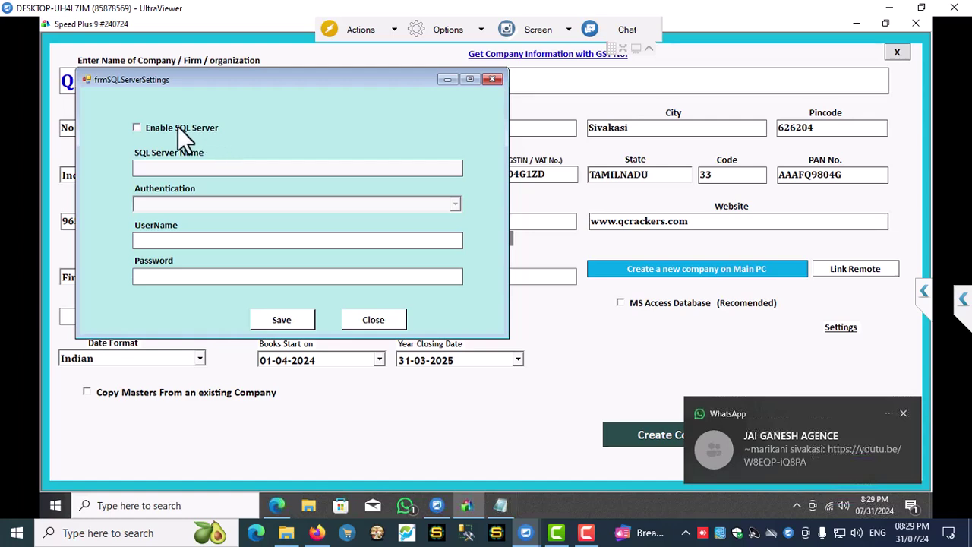
pyautogui.click(195, 505)
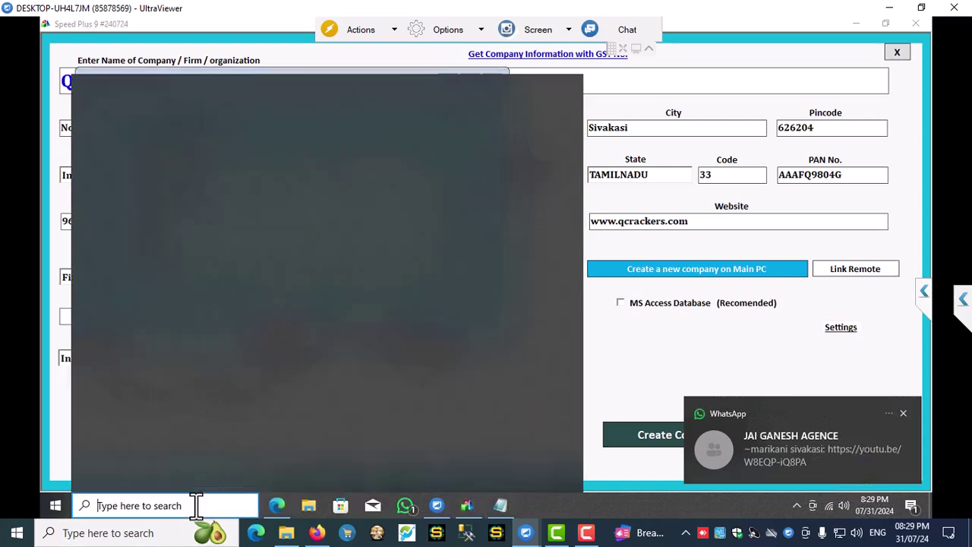
pyautogui.write('sql')
pyautogui.click(199, 154)
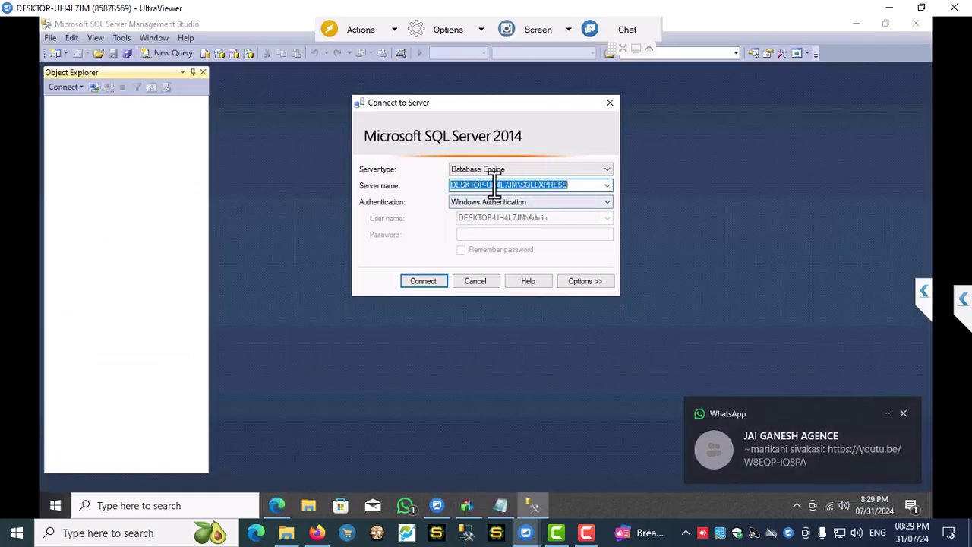
pyautogui.rightClick(494, 185)
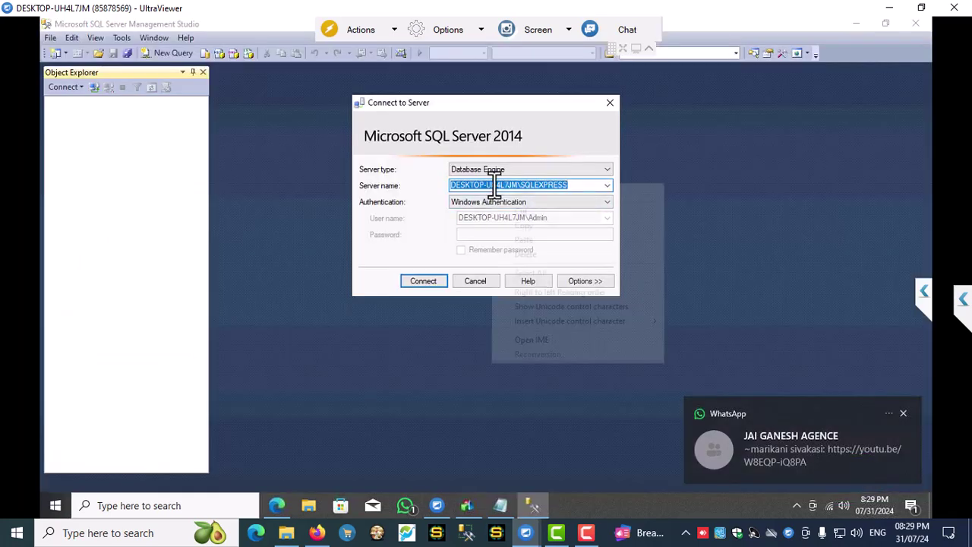
pyautogui.click(527, 226)
# - Save SQL settings with server DESKTOP-UH4L7JM\SQLEXPRESS and Windows Authentication, then tick SQL Server Database
pyautogui.click(466, 507)
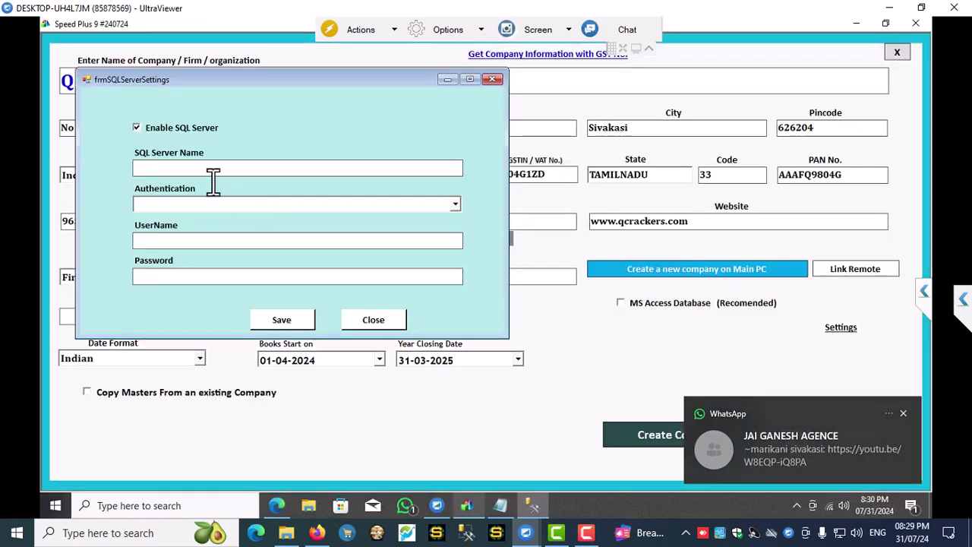
pyautogui.rightClick(182, 169)
pyautogui.click(213, 229)
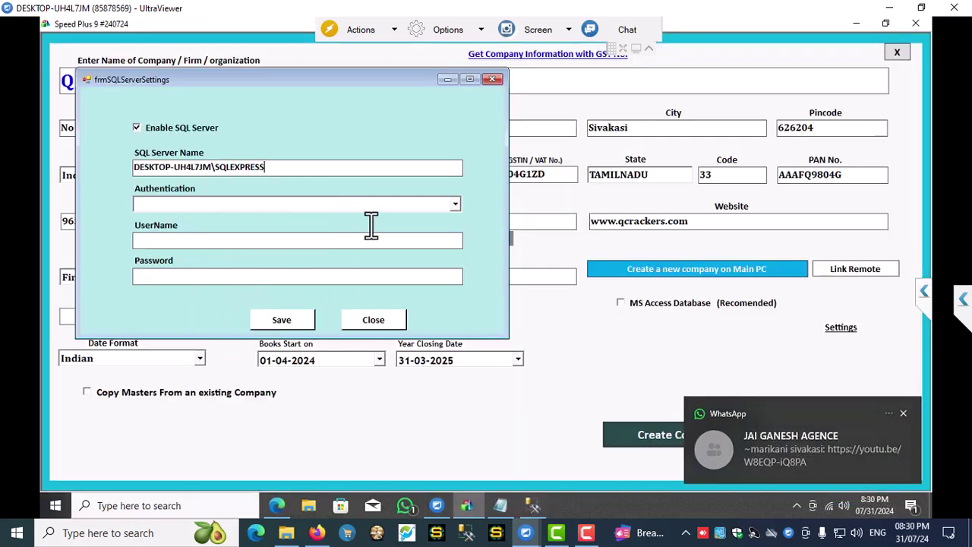
pyautogui.click(454, 204)
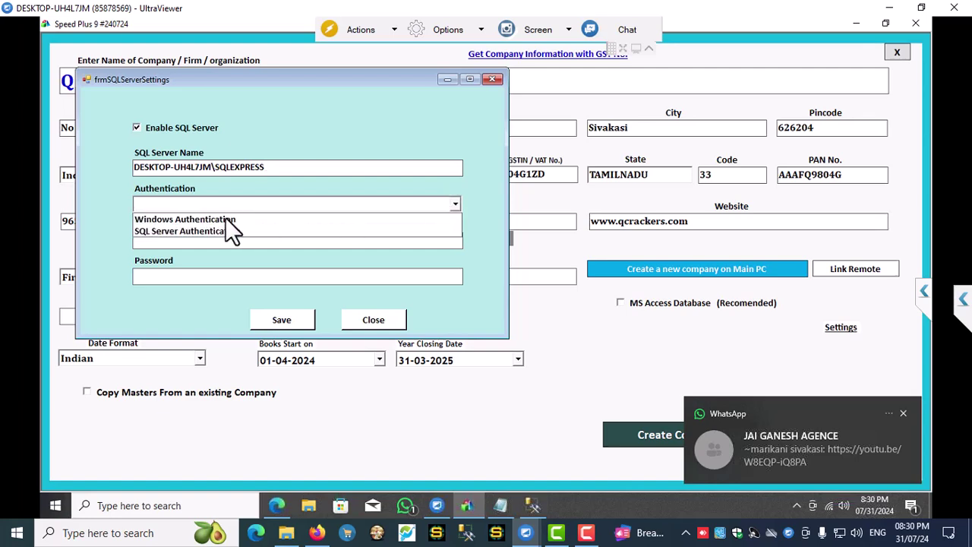
pyautogui.click(228, 219)
pyautogui.click(282, 321)
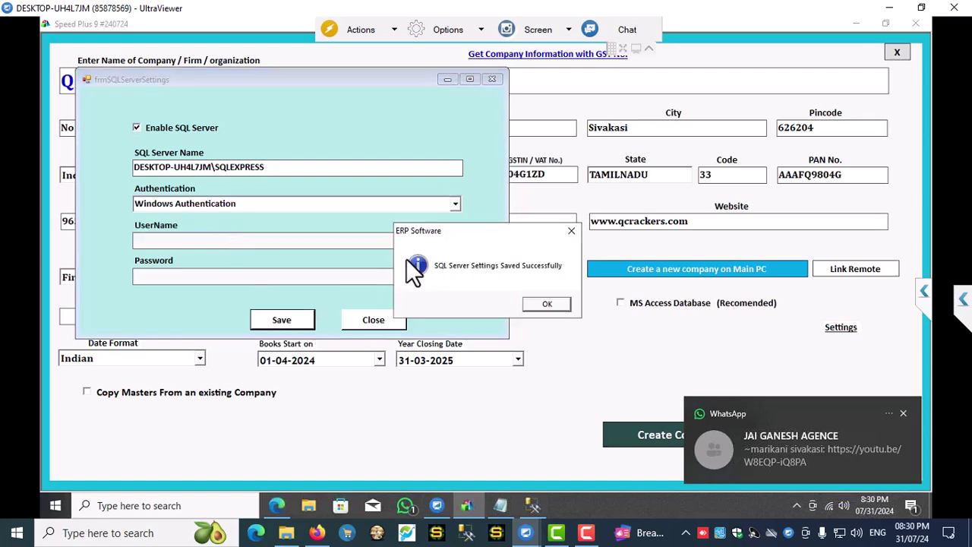
pyautogui.click(540, 302)
pyautogui.click(620, 326)
# - Enter the engineer's name and contact number
pyautogui.click(134, 313)
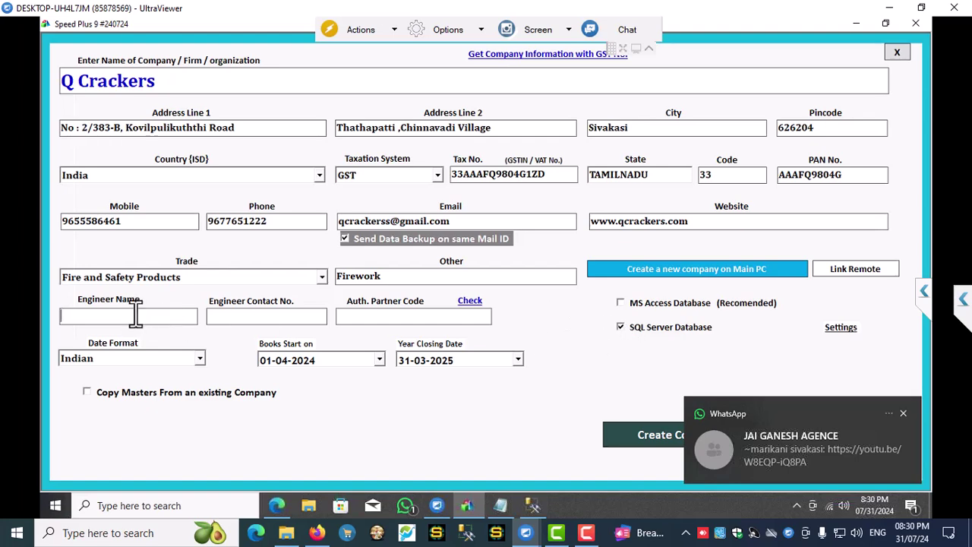
pyautogui.write('Jaideep')
pyautogui.press('Tab')
# - Enter the authorised partner code, verify it successfully, and dismiss the WhatsApp notification
pyautogui.click(354, 317)
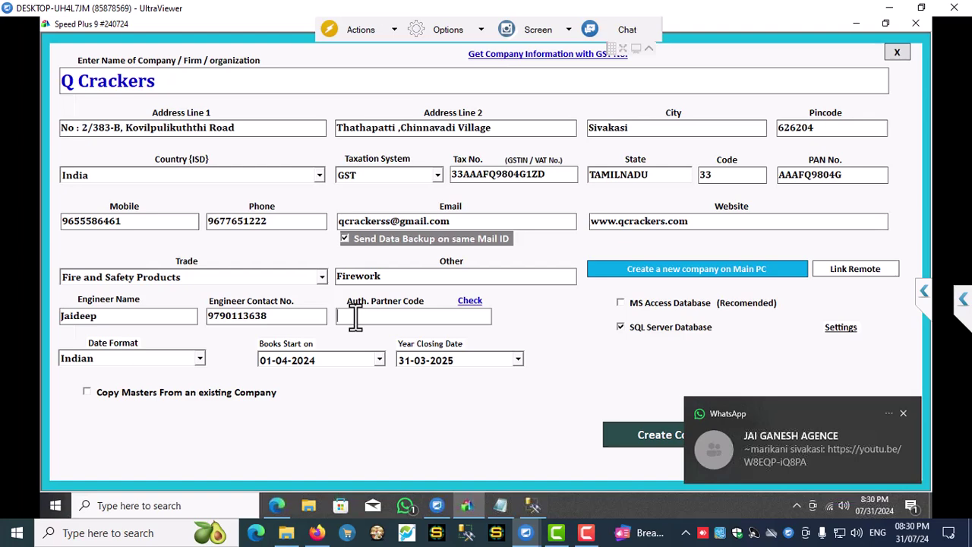
pyautogui.click(474, 301)
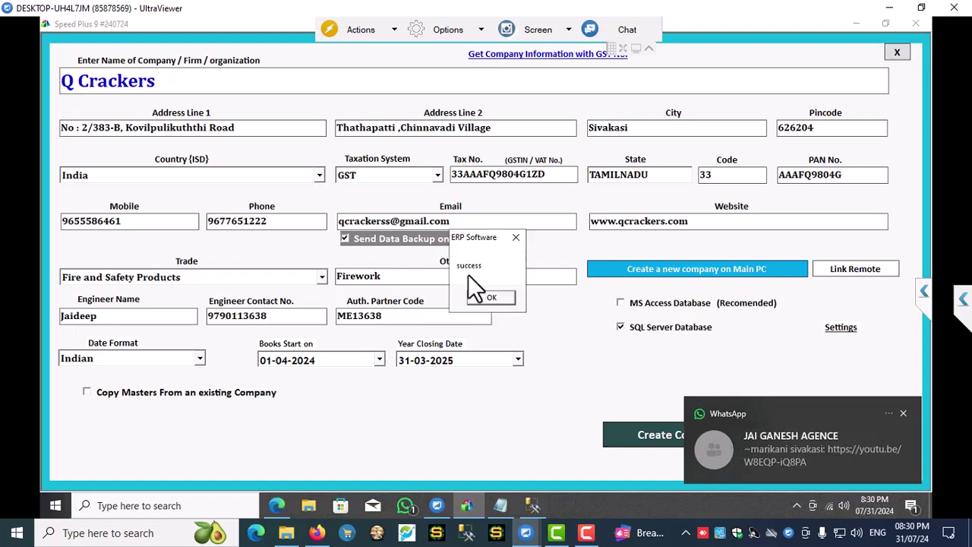
pyautogui.click(484, 301)
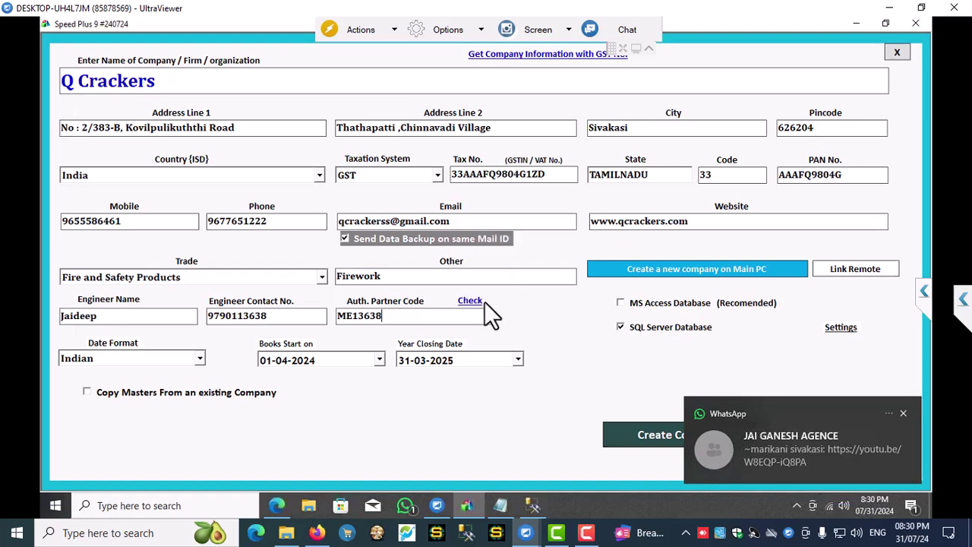
pyautogui.click(904, 414)
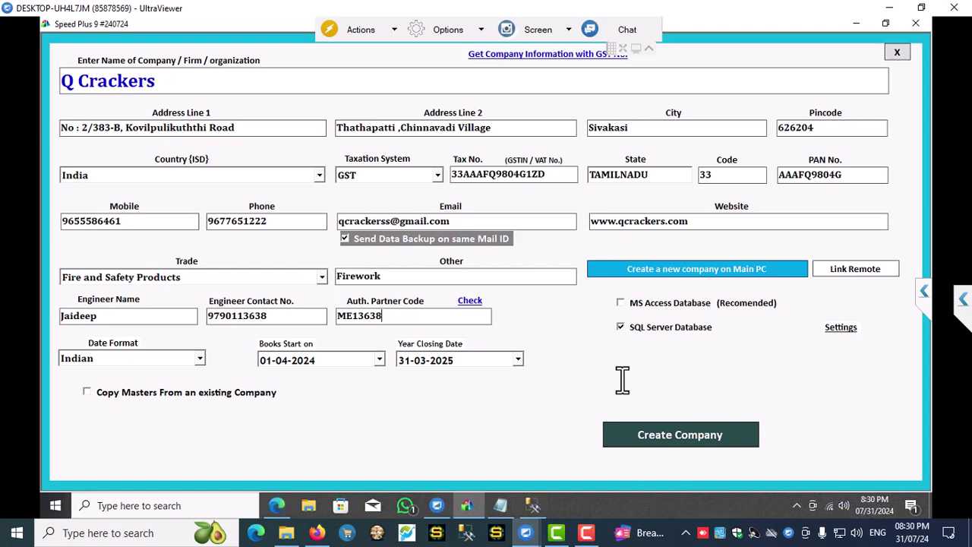
# - Create the Q Crackers company and dismiss the SQL Server feedback notification
pyautogui.click(674, 432)
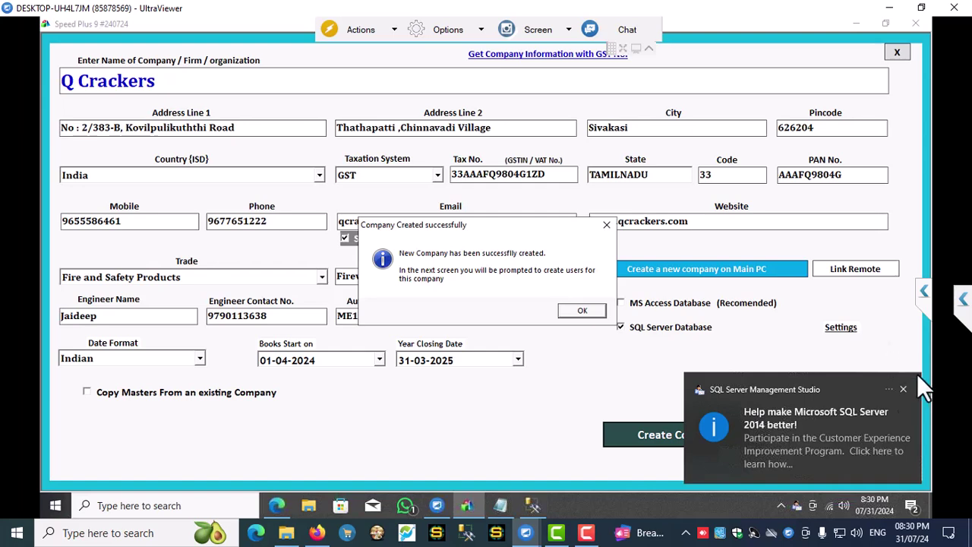
pyautogui.click(903, 389)
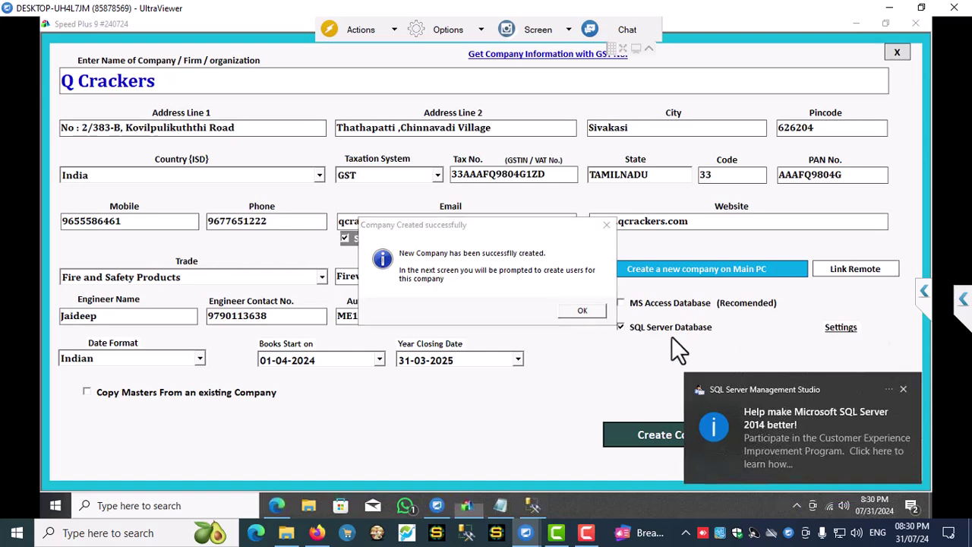
# - Acknowledge the company creation, enter the user name and password, and clear Full Name and City
pyautogui.click(574, 311)
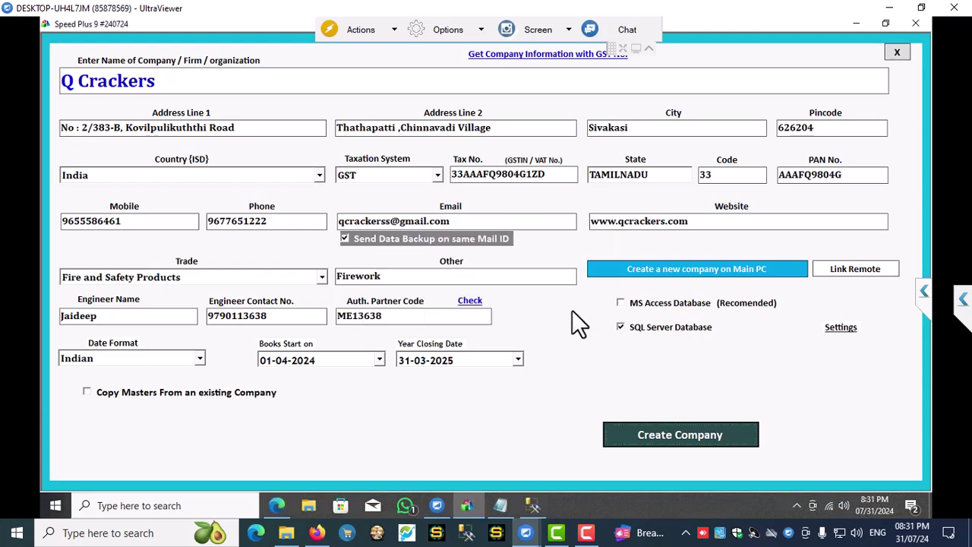
pyautogui.write('1')
pyautogui.press('Tab')
pyautogui.write('1')
pyautogui.press('Tab')
pyautogui.write('1')
pyautogui.press('Tab')
pyautogui.write('1')
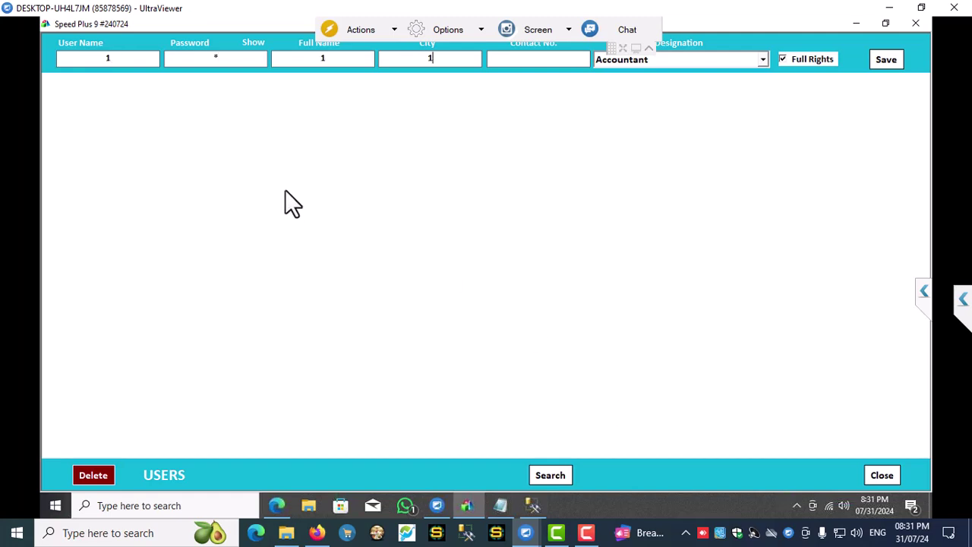
pyautogui.moveTo(331, 60); pyautogui.dragTo(301, 55)
pyautogui.press('BackSpace')
pyautogui.doubleClick(415, 59)
pyautogui.press('BackSpace')
# - Enter the user's full name, city SIVAKASI, and contact number
pyautogui.click(339, 60)
pyautogui.press('Left')
pyautogui.press('Left')
pyautogui.press('Left')
pyautogui.press('Left')
pyautogui.press('Left')
pyautogui.press('BackSpace')
pyautogui.press('BackSpace')
pyautogui.press('BackSpace')
pyautogui.press('BackSpace')
pyautogui.press('BackSpace')
pyautogui.press('BackSpace')
pyautogui.press('BackSpace')
pyautogui.press('BackSpace')
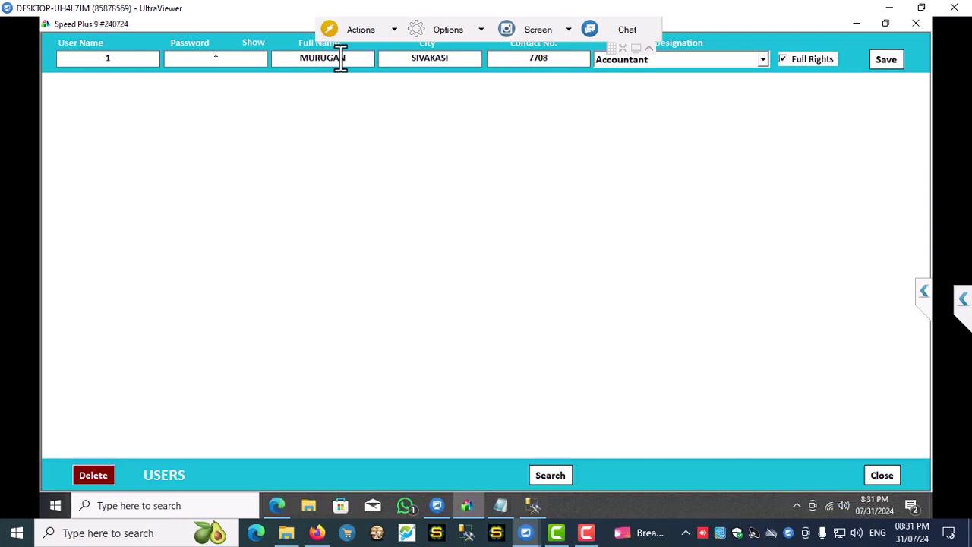
# - Set the designation to Owner of Business and save the new user
pyautogui.press('Tab')
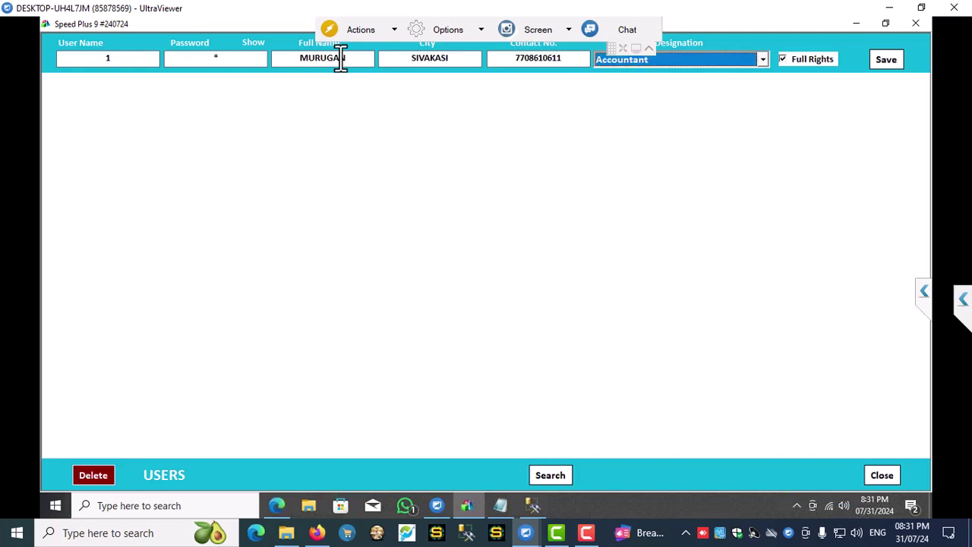
pyautogui.hotkey('alt', 'Down')
pyautogui.press('Down')
pyautogui.press('Down')
pyautogui.press('Down')
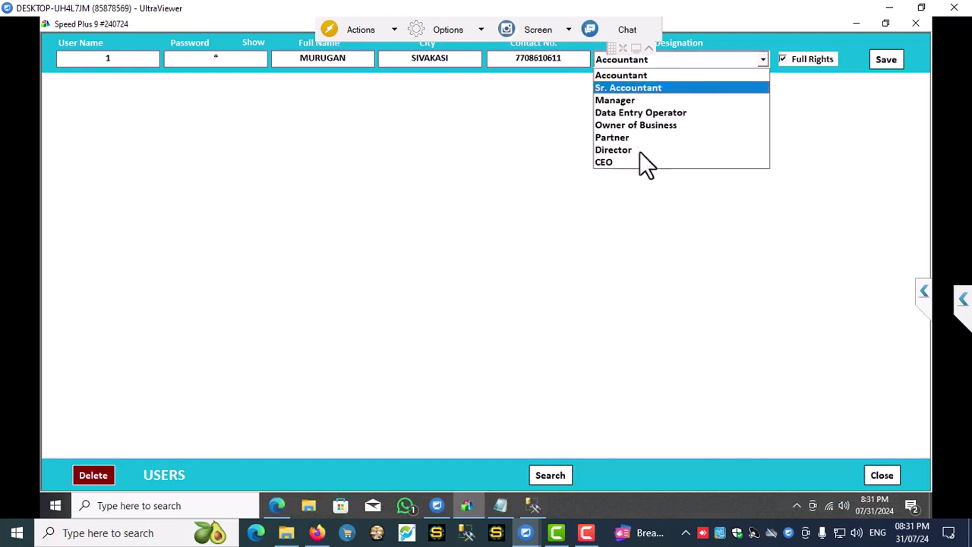
pyautogui.press('Up')
pyautogui.press('Down')
pyautogui.press('Down')
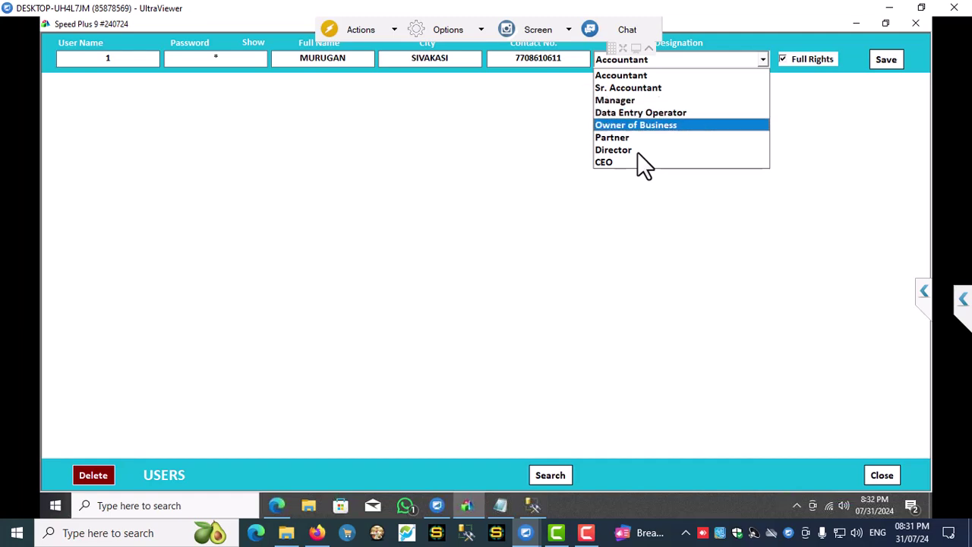
pyautogui.press('Up')
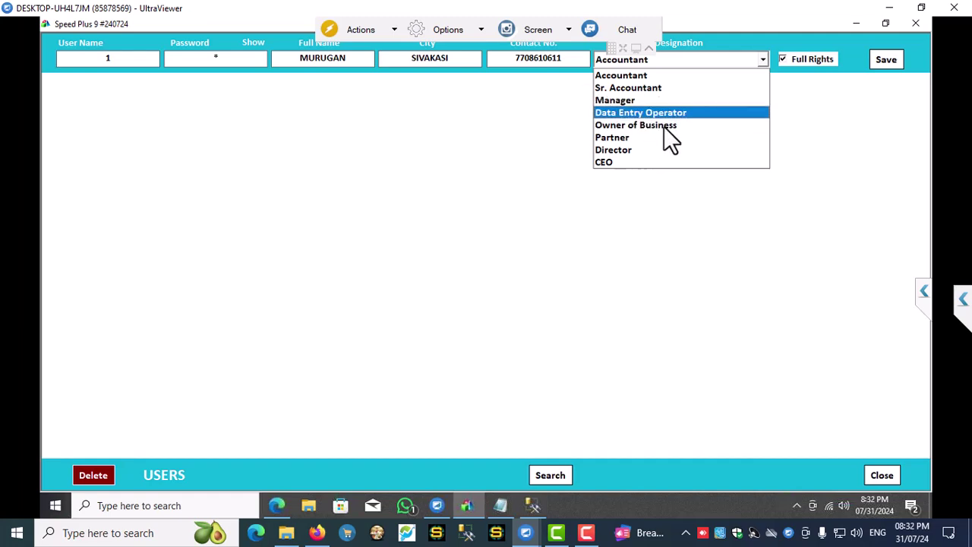
pyautogui.click(667, 128)
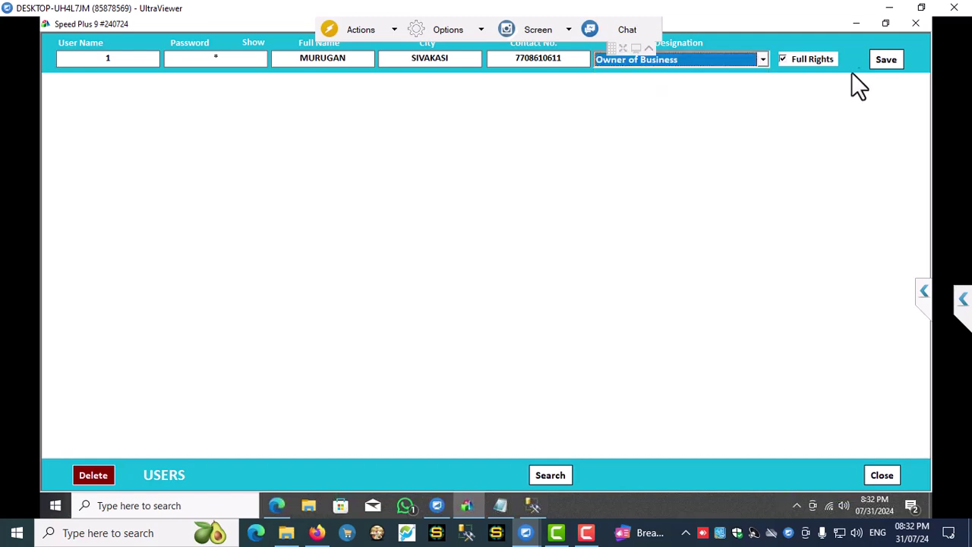
pyautogui.click(890, 59)
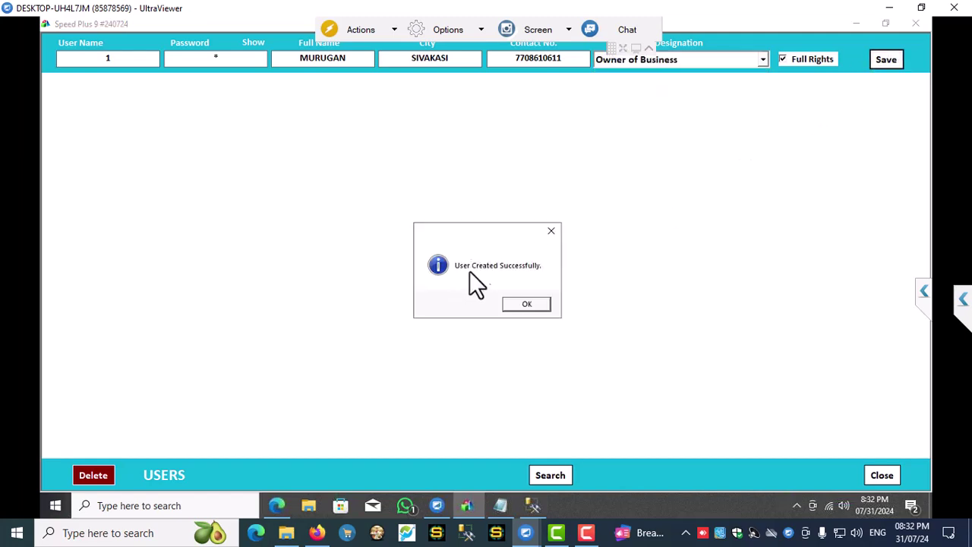
pyautogui.click(524, 304)
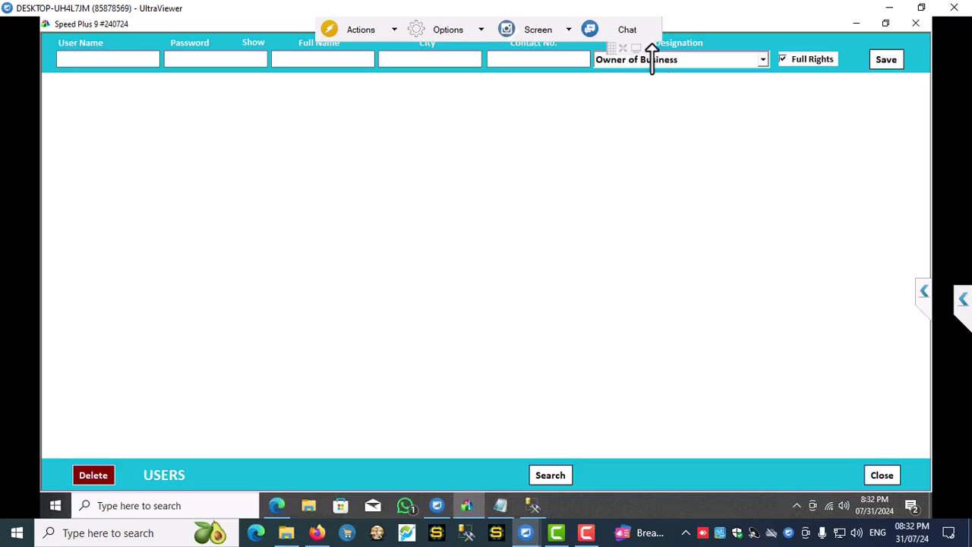
# - Close the Users form, log into Q Crackers with the new user's credentials, then close Speed Plus
pyautogui.click(874, 476)
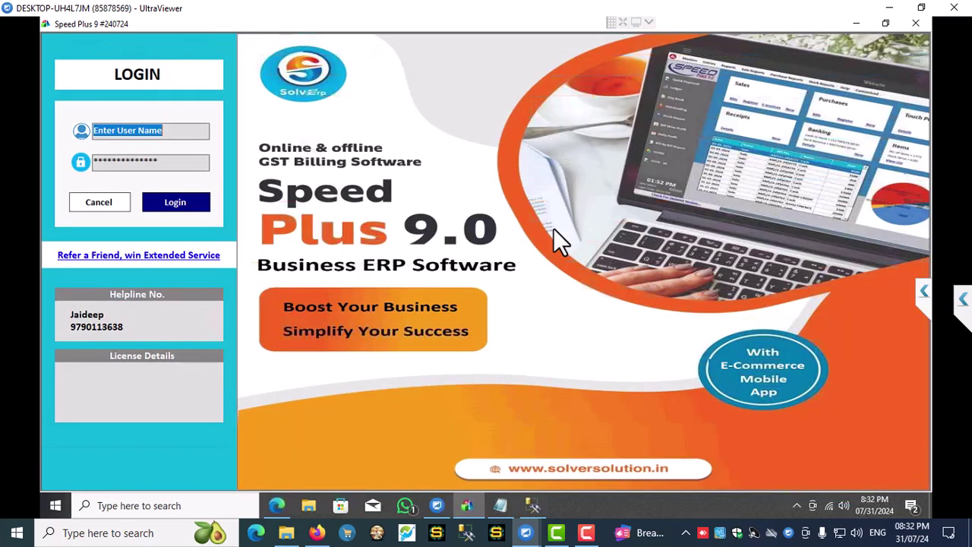
pyautogui.write('1')
pyautogui.press('Tab')
pyautogui.write('1')
pyautogui.press('Tab')
pyautogui.press('Return')
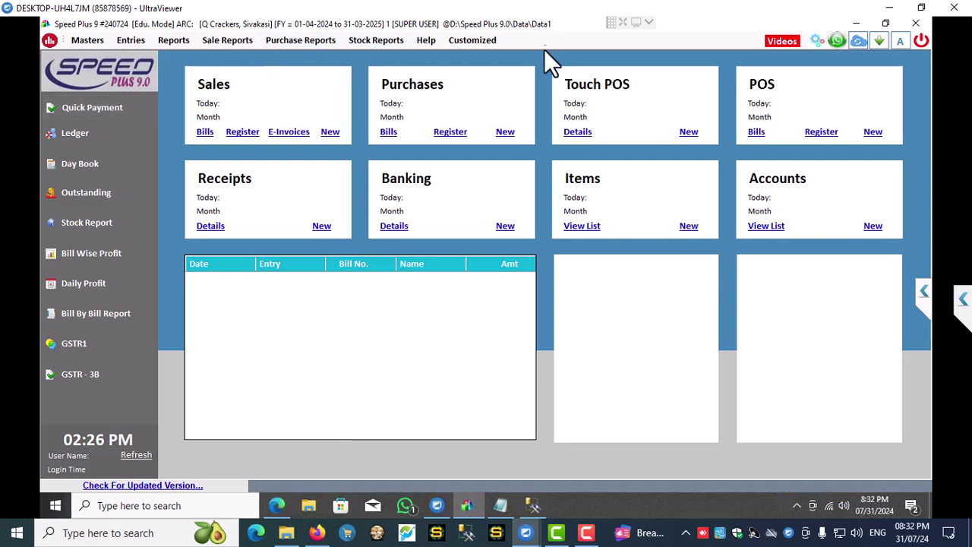
pyautogui.click(915, 23)
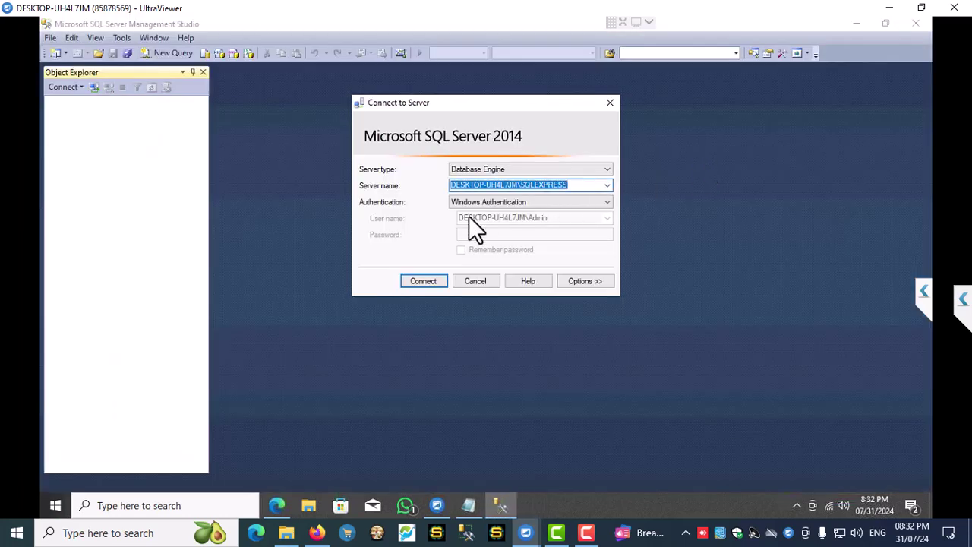
# - Connect to the SQLEXPRESS server, browse Data1's tables, then collapse the Object Explorer tree
pyautogui.click(423, 281)
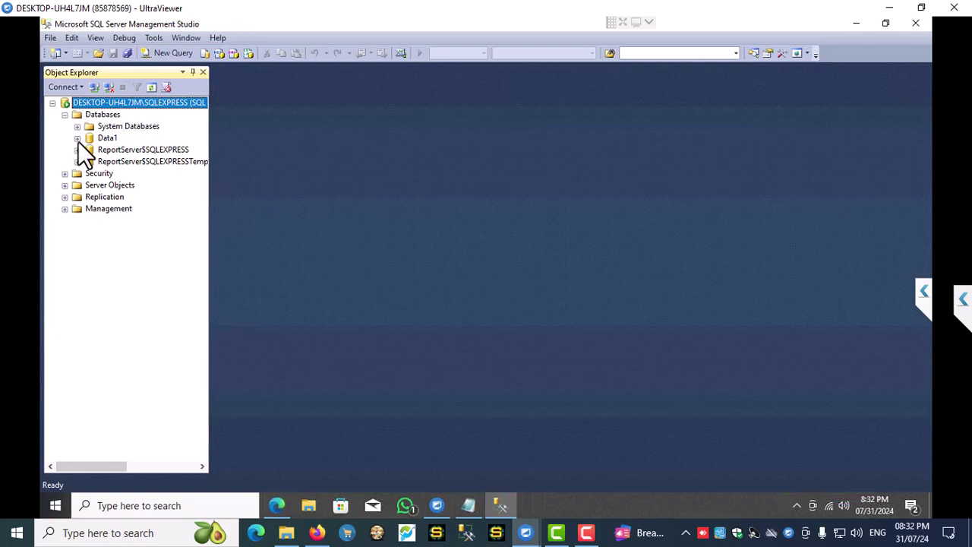
pyautogui.click(76, 139)
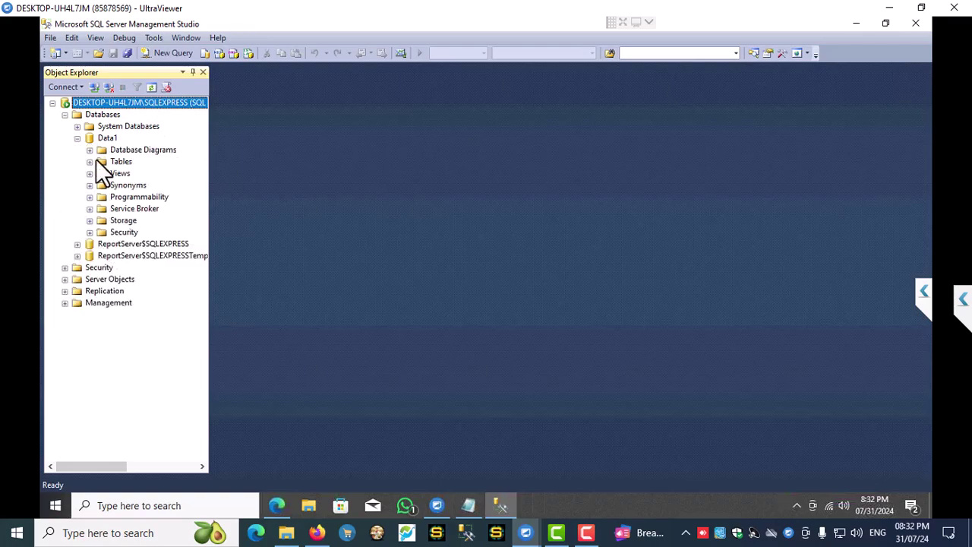
pyautogui.click(89, 162)
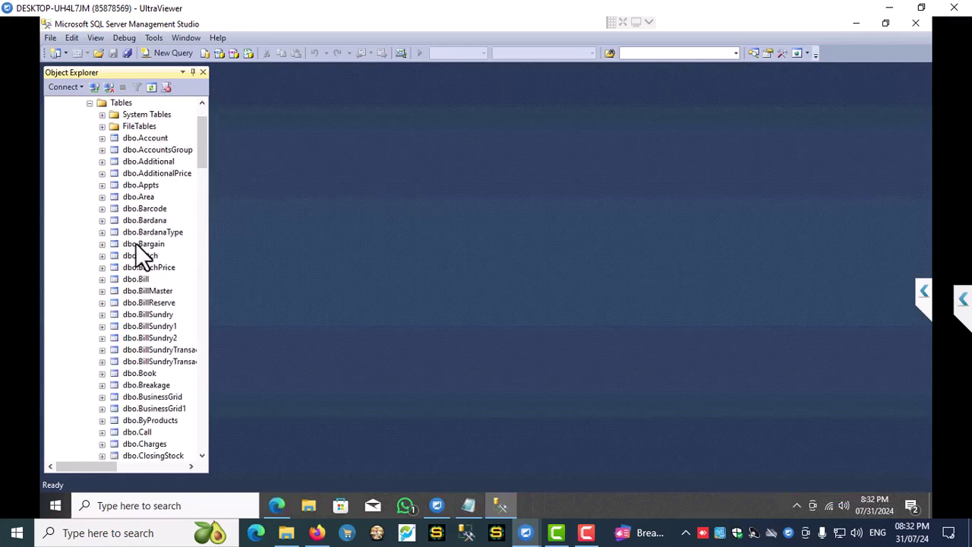
pyautogui.click(90, 103)
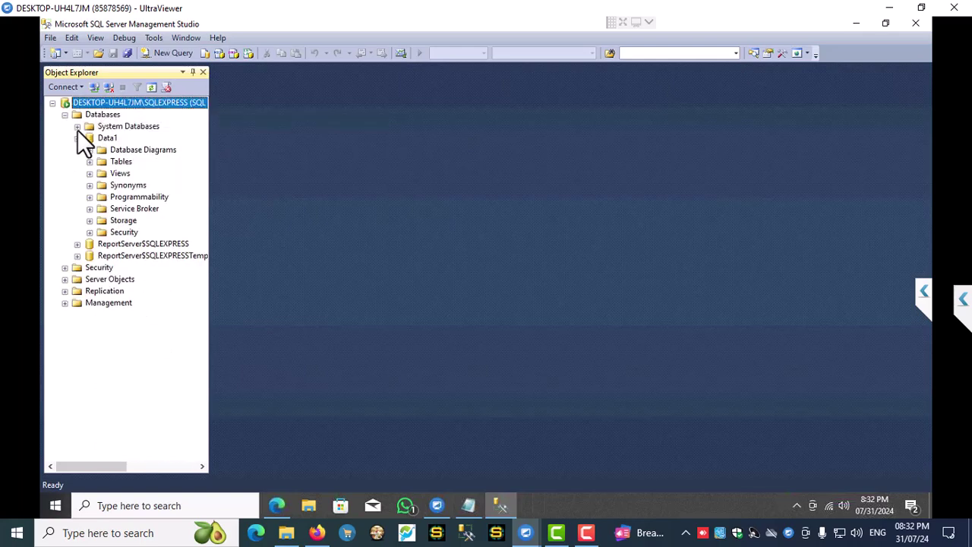
pyautogui.click(77, 138)
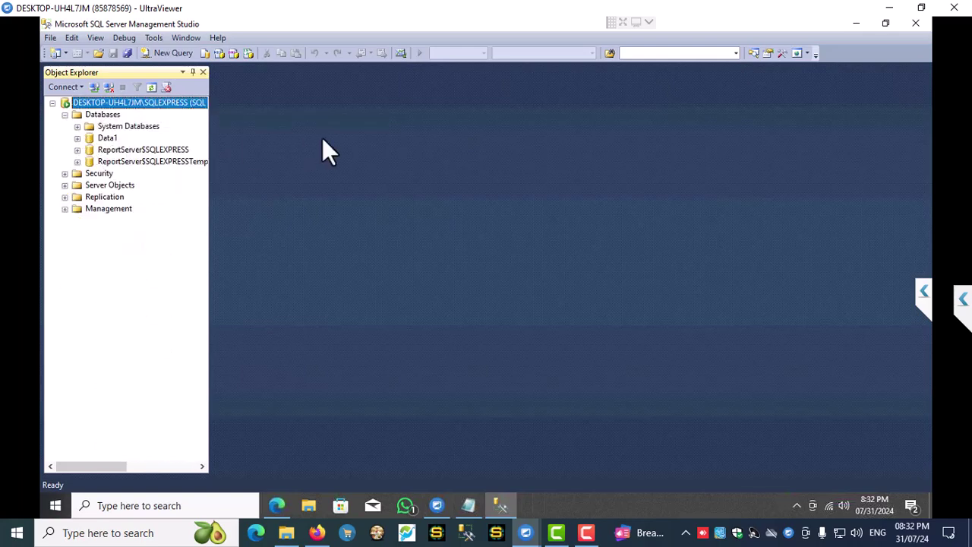
pyautogui.click(65, 115)
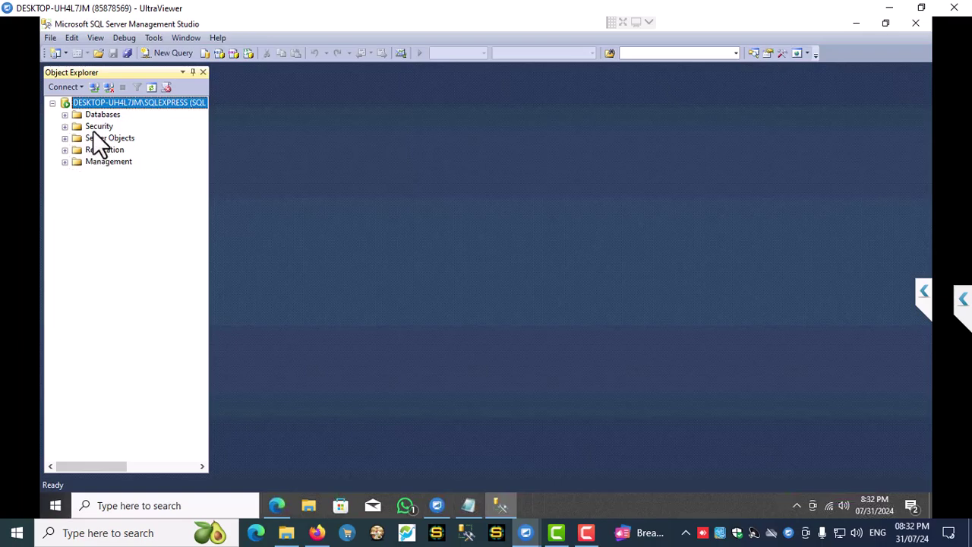
# - Start a new server login using SQL Server authentication, set its password, and disable password policy enforcement
pyautogui.rightClick(93, 126)
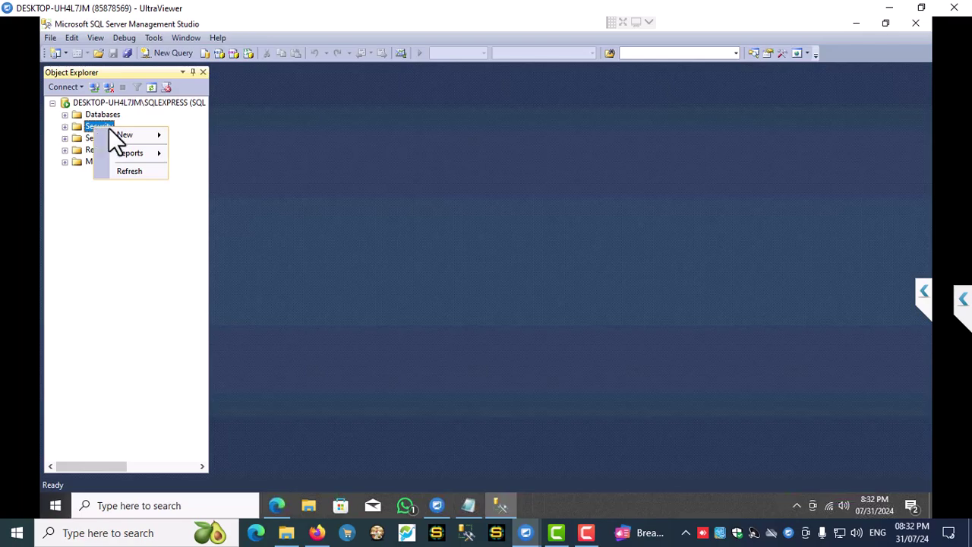
pyautogui.moveTo(125, 136)
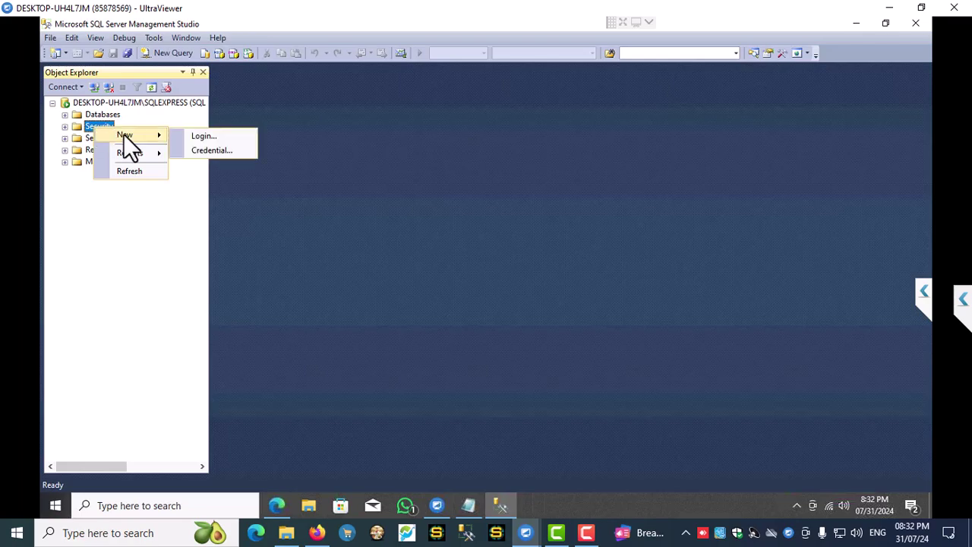
pyautogui.click(208, 136)
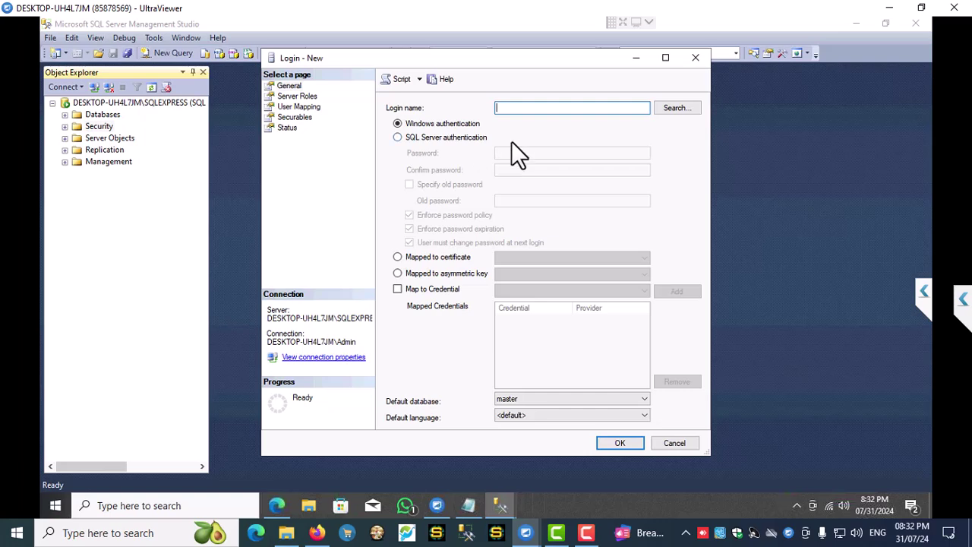
pyautogui.click(466, 139)
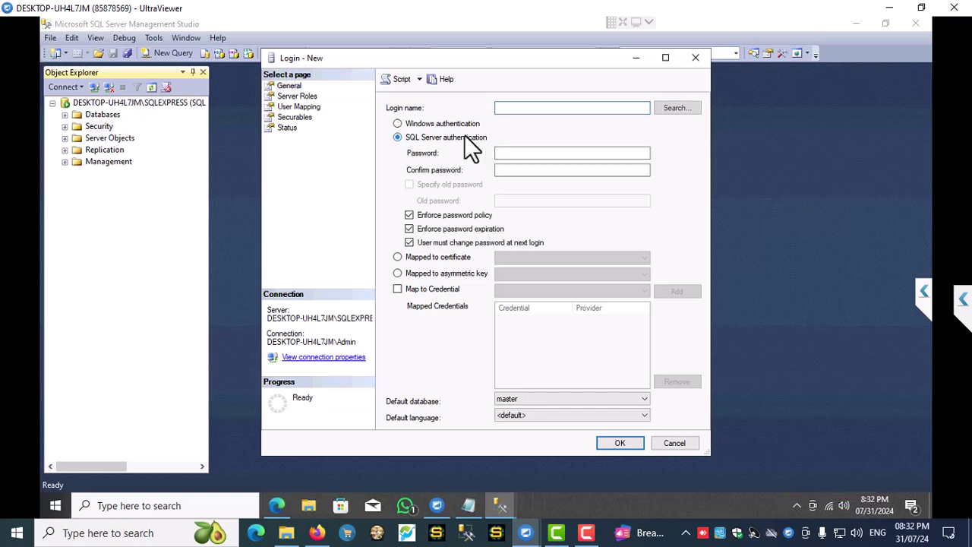
pyautogui.click(509, 152)
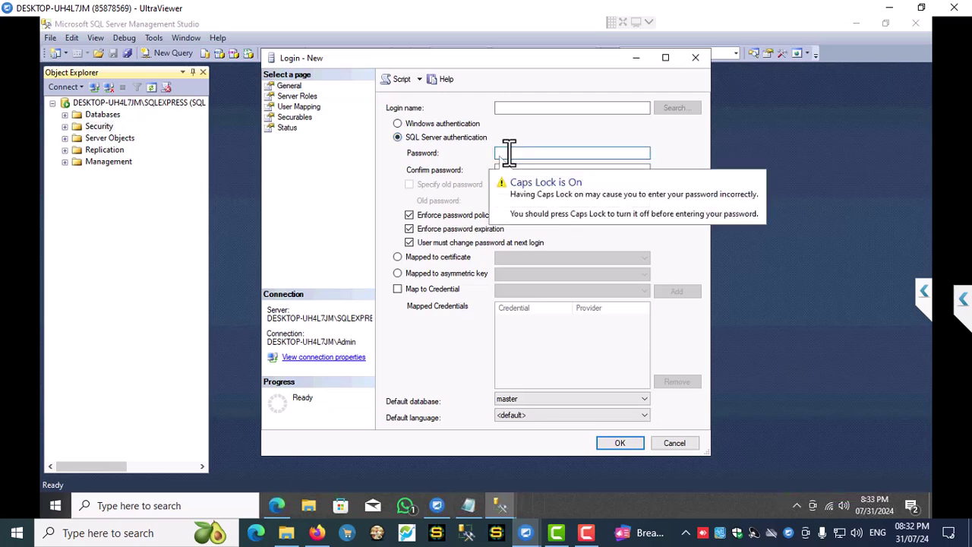
pyautogui.write('A••••')
pyautogui.click(513, 170)
pyautogui.write('A')
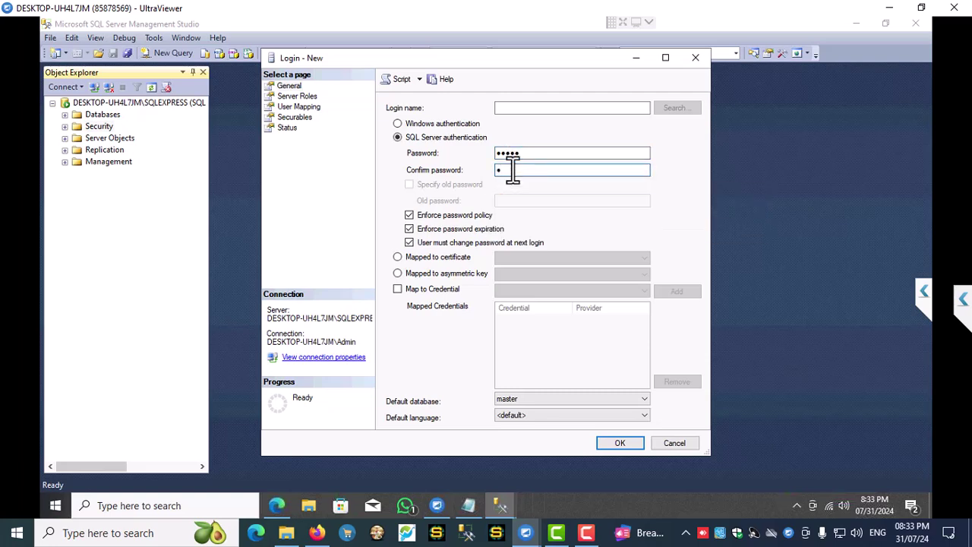
pyautogui.moveTo(524, 153); pyautogui.dragTo(497, 153)
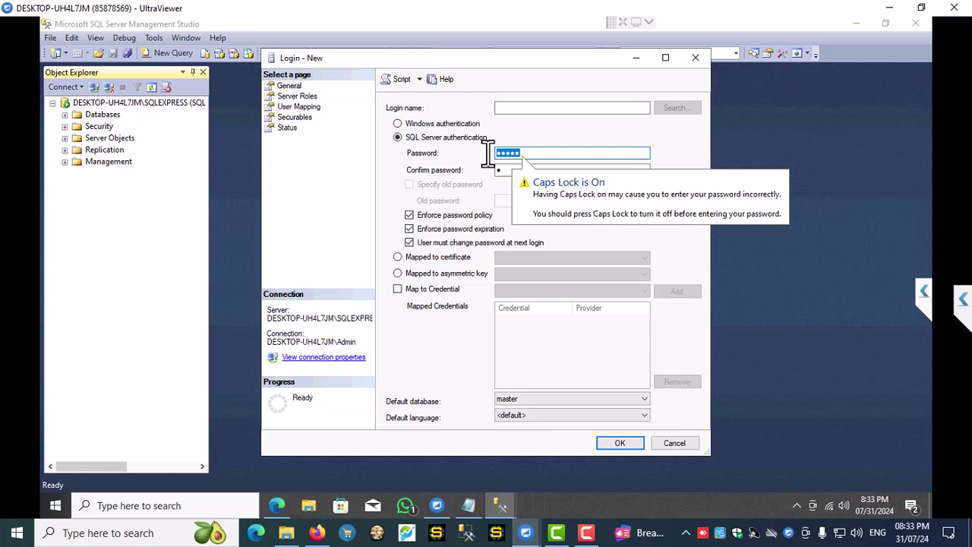
pyautogui.write('•••••')
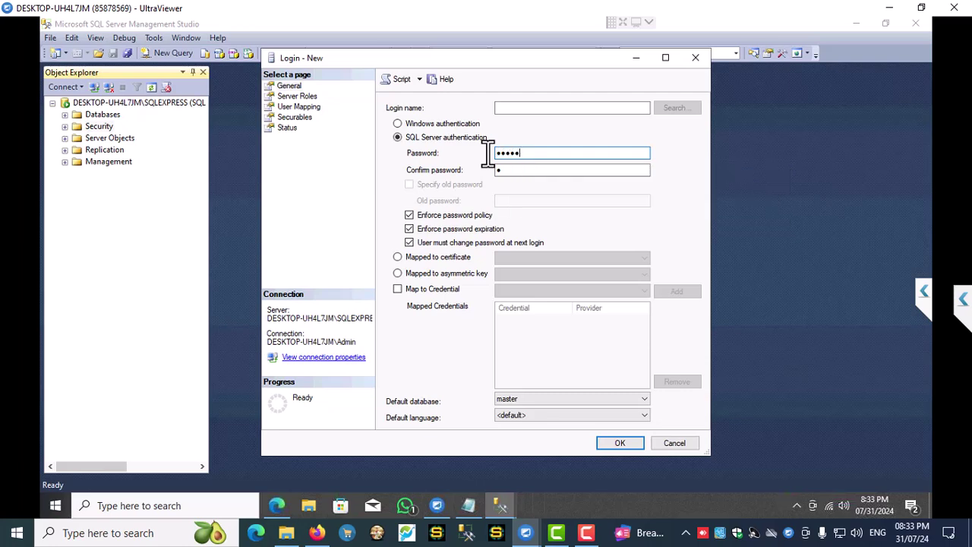
pyautogui.write('••••')
pyautogui.click(523, 170)
pyautogui.write('••••')
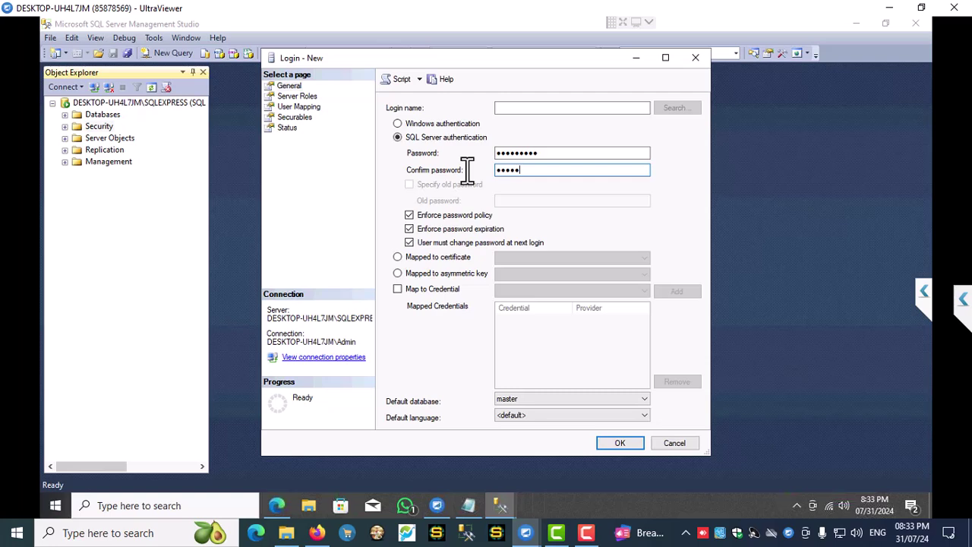
pyautogui.write('••••')
pyautogui.click(410, 216)
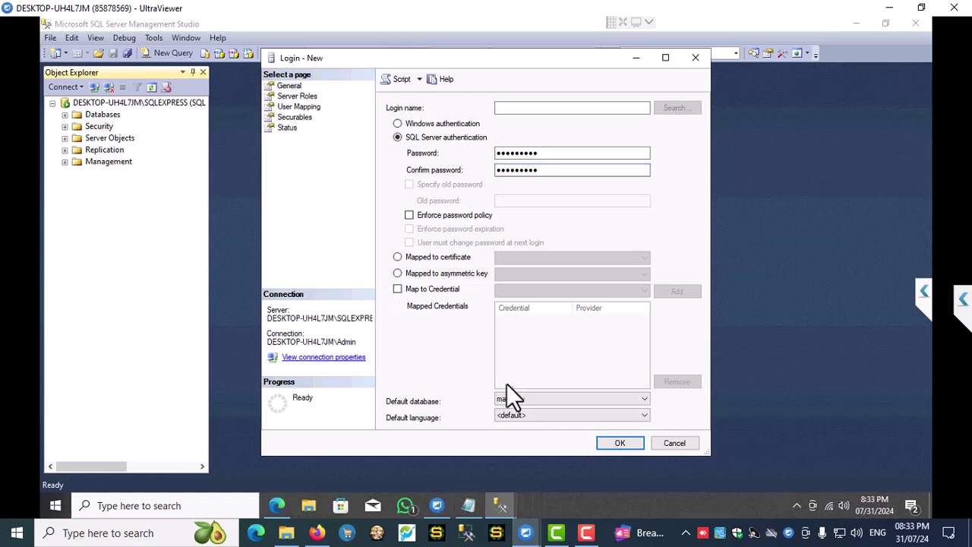
# - Name the login 'admin', make Data1 its default database, and create it
pyautogui.click(549, 107)
pyautogui.write('admin')
pyautogui.click(554, 155)
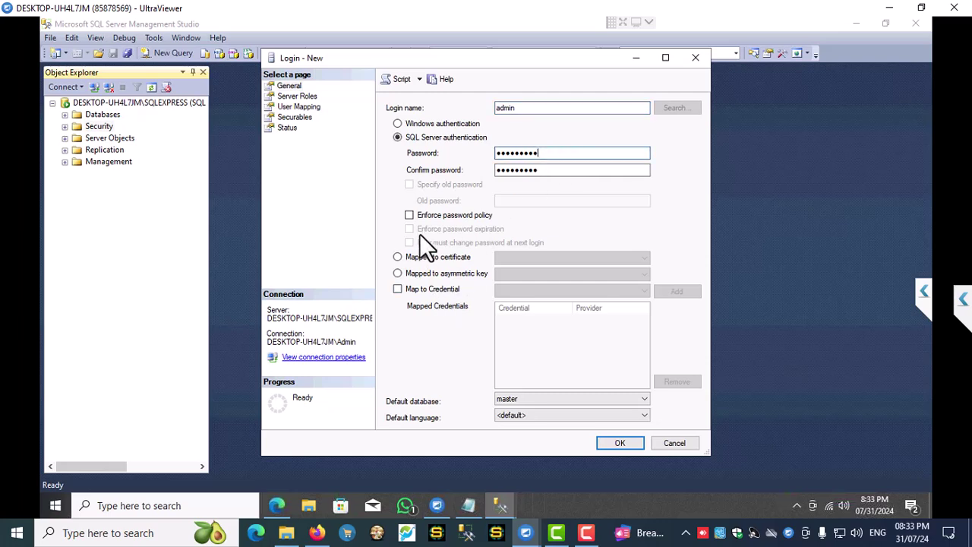
pyautogui.click(523, 400)
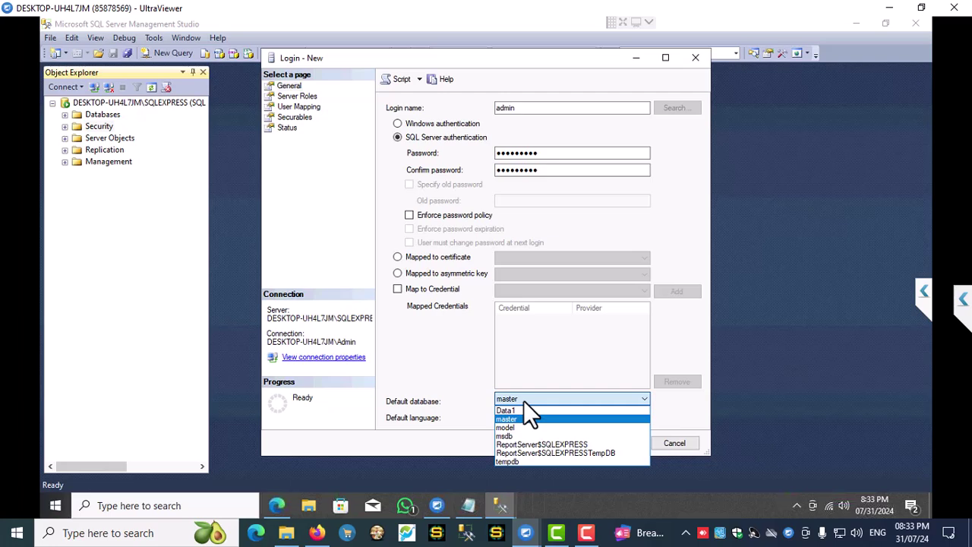
pyautogui.click(513, 410)
pyautogui.click(618, 445)
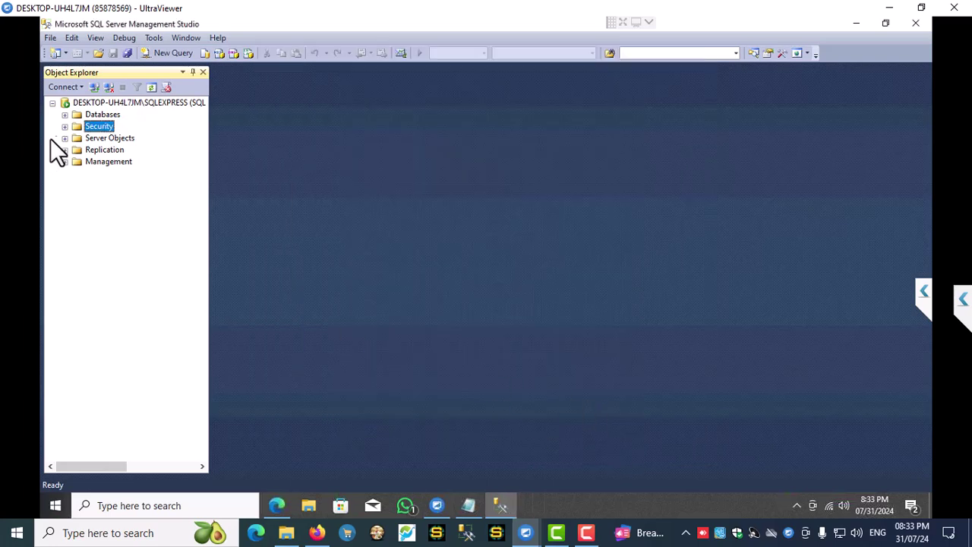
# - Open the properties of the admin login under Security > Logins
pyautogui.click(65, 127)
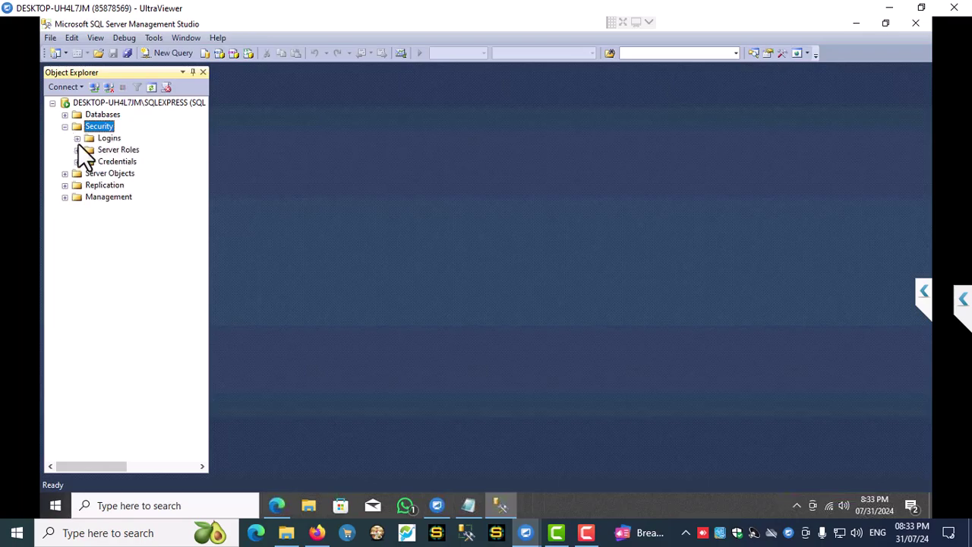
pyautogui.click(77, 137)
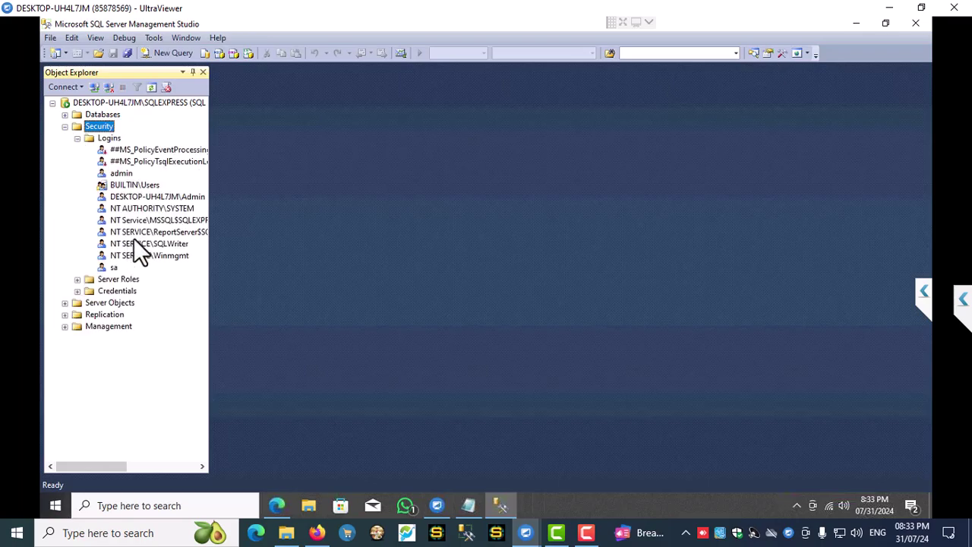
pyautogui.click(126, 174)
pyautogui.rightClick(126, 173)
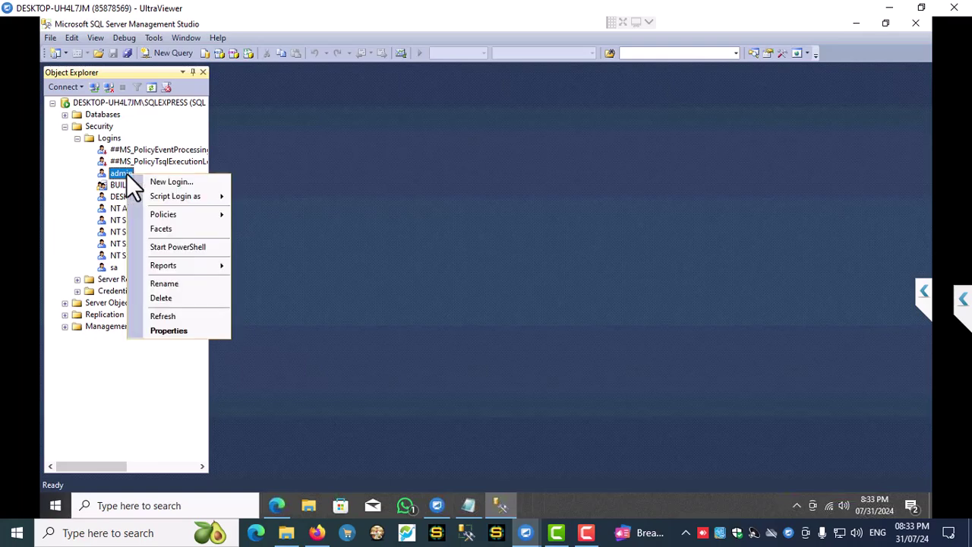
pyautogui.click(166, 329)
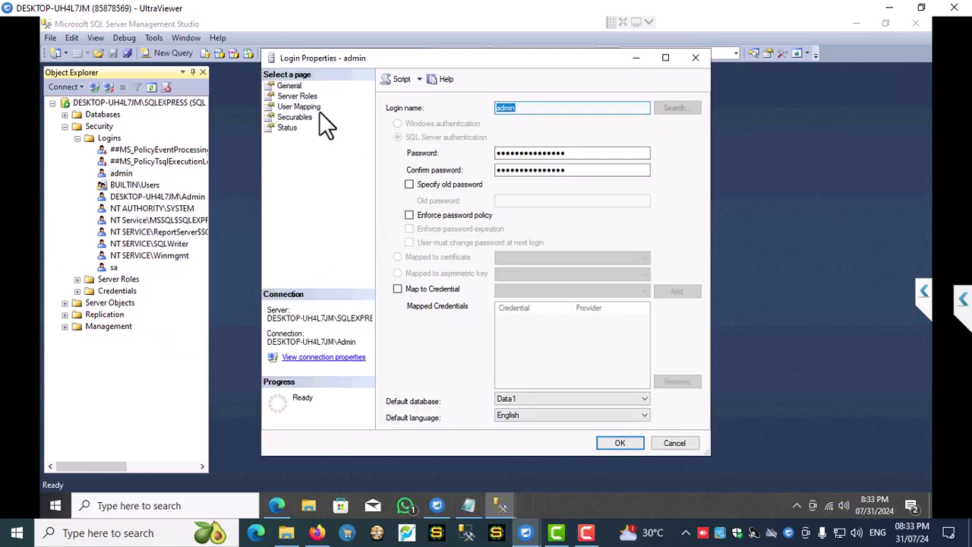
# - Grant admin every server role from bulkadmin through sysadmin and save the change
pyautogui.click(301, 96)
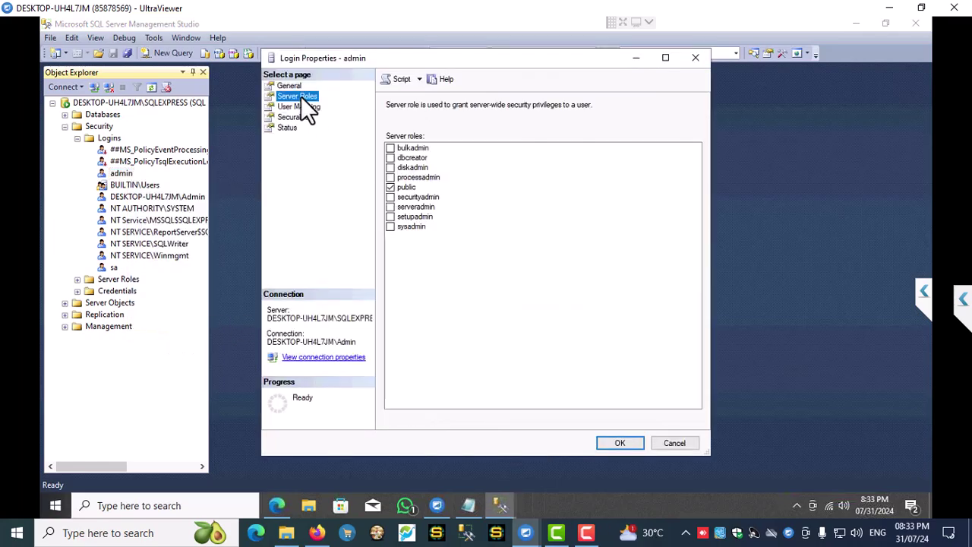
pyautogui.click(390, 148)
pyautogui.click(391, 158)
pyautogui.click(390, 167)
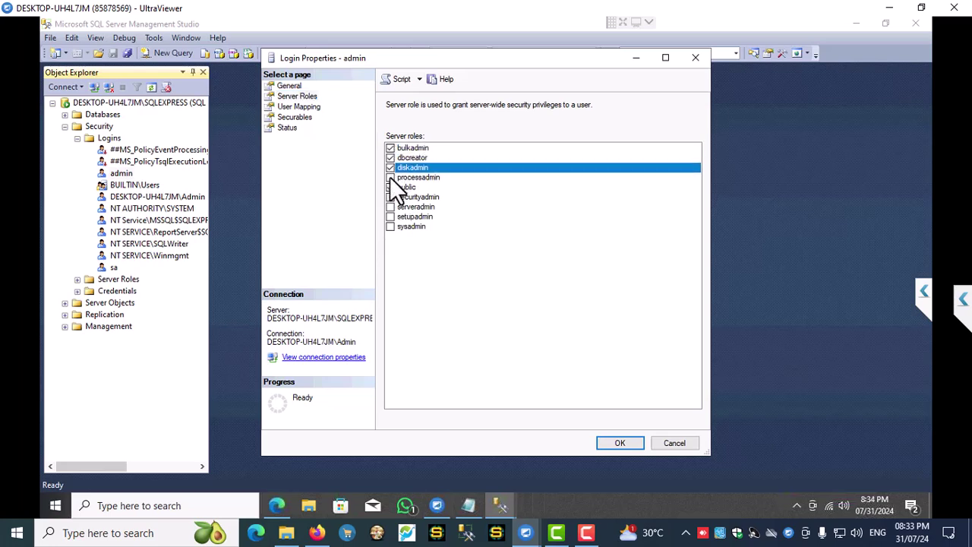
pyautogui.click(391, 177)
pyautogui.click(391, 197)
pyautogui.click(390, 206)
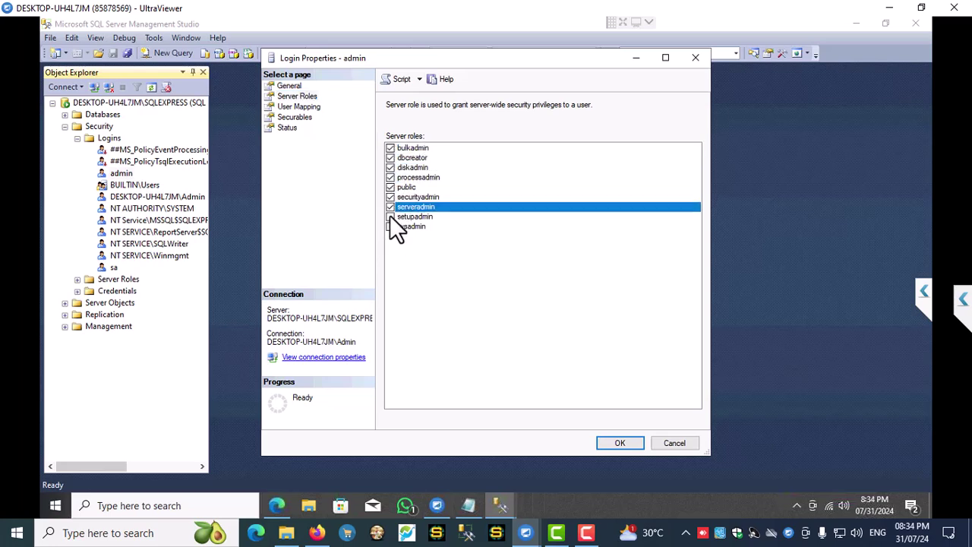
pyautogui.click(390, 217)
pyautogui.click(391, 226)
pyautogui.click(614, 439)
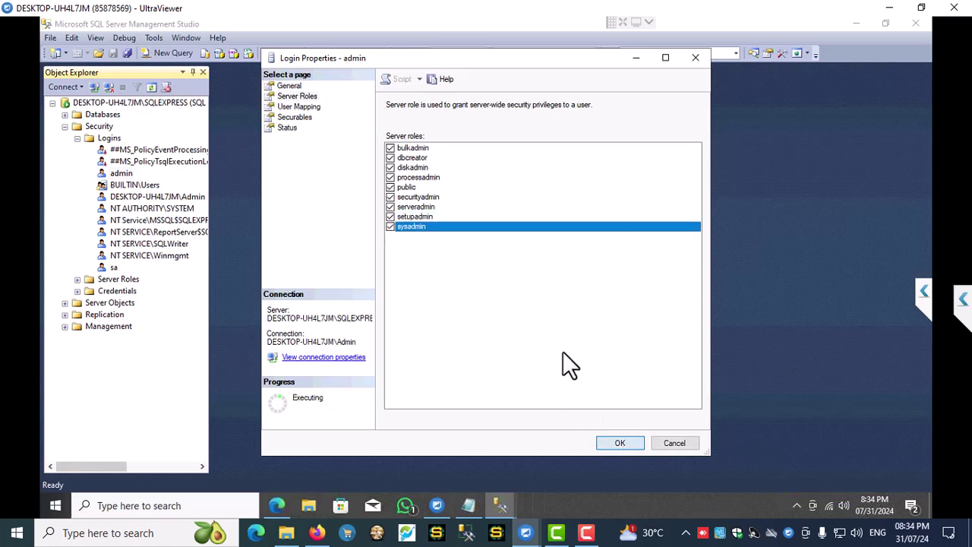
# - Reopen the admin login's properties and go to its User Mapping page
pyautogui.rightClick(117, 175)
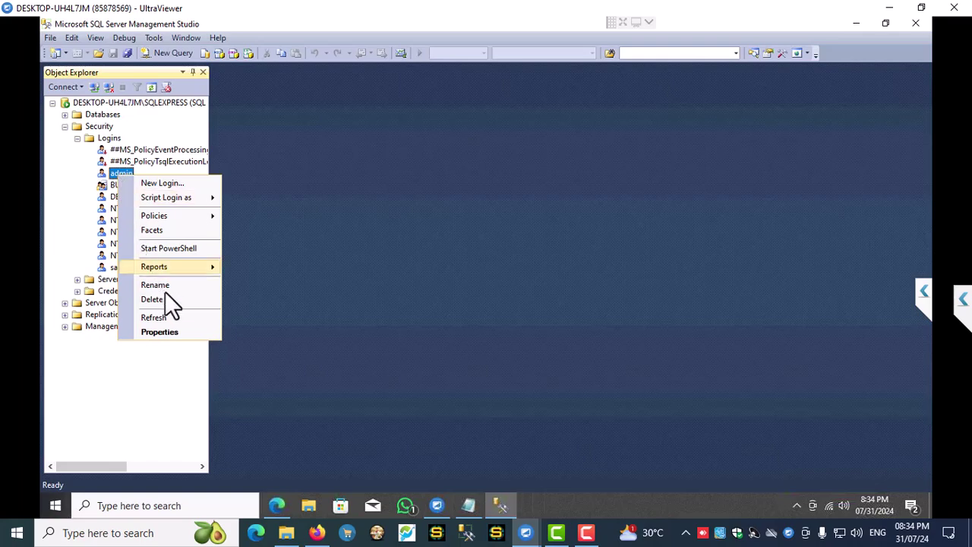
pyautogui.click(157, 334)
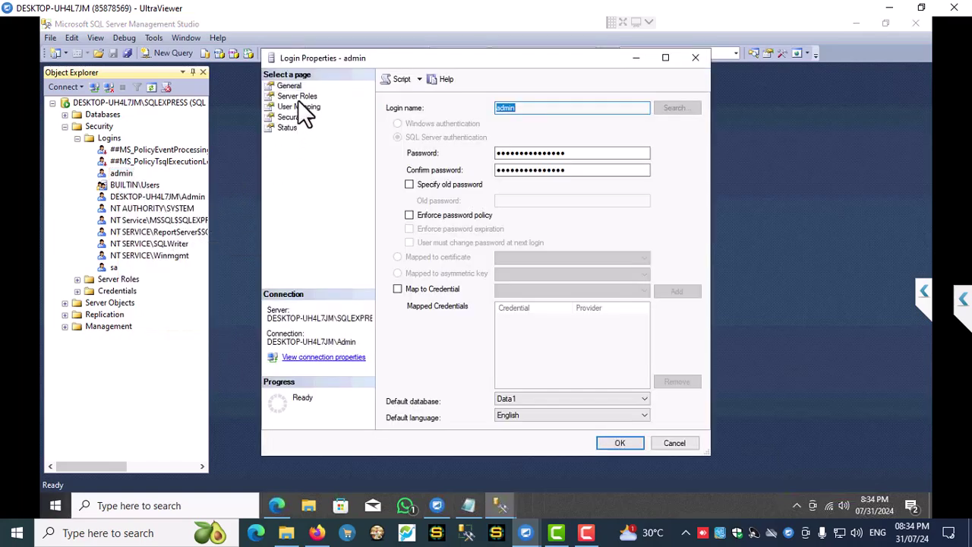
pyautogui.click(300, 97)
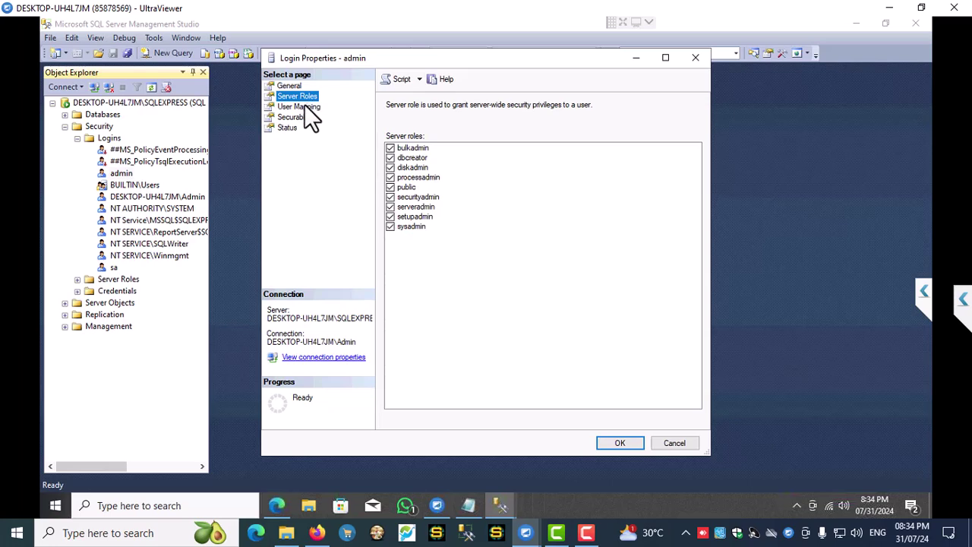
pyautogui.click(305, 107)
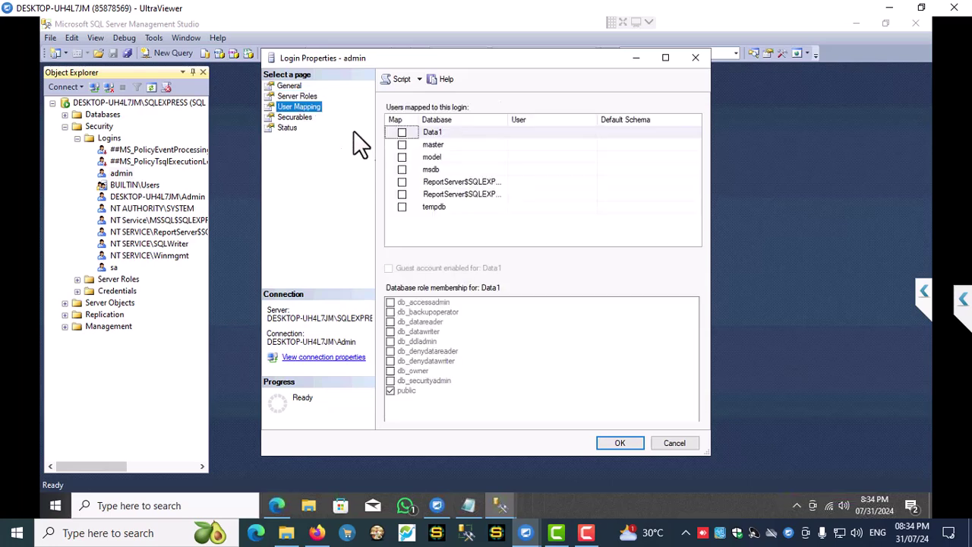
# - Map admin to Data1 with all database roles, db_accessadmin through db_securityadmin including db_owner
pyautogui.click(402, 133)
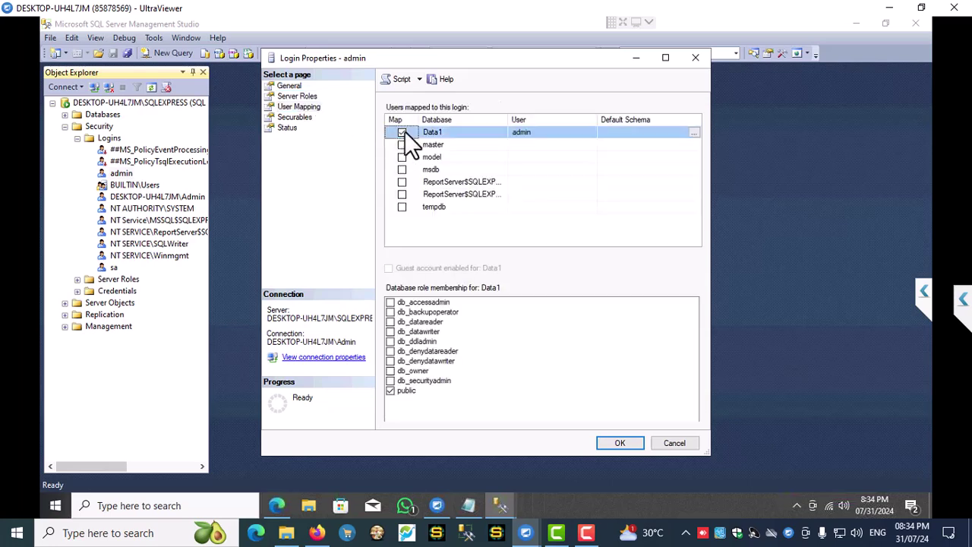
pyautogui.click(390, 302)
pyautogui.click(390, 312)
pyautogui.click(390, 321)
pyautogui.click(390, 331)
pyautogui.click(389, 341)
pyautogui.click(389, 351)
pyautogui.click(389, 360)
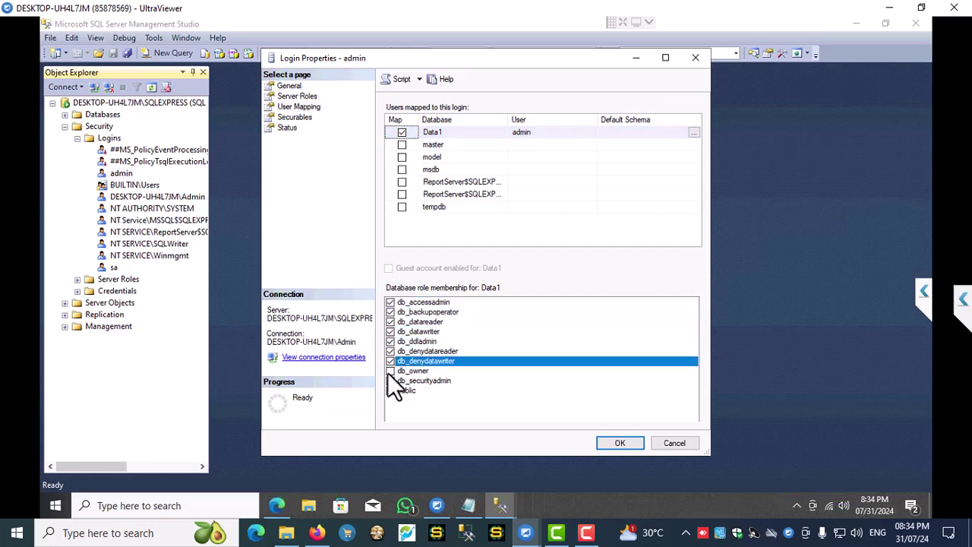
pyautogui.click(389, 372)
pyautogui.click(392, 381)
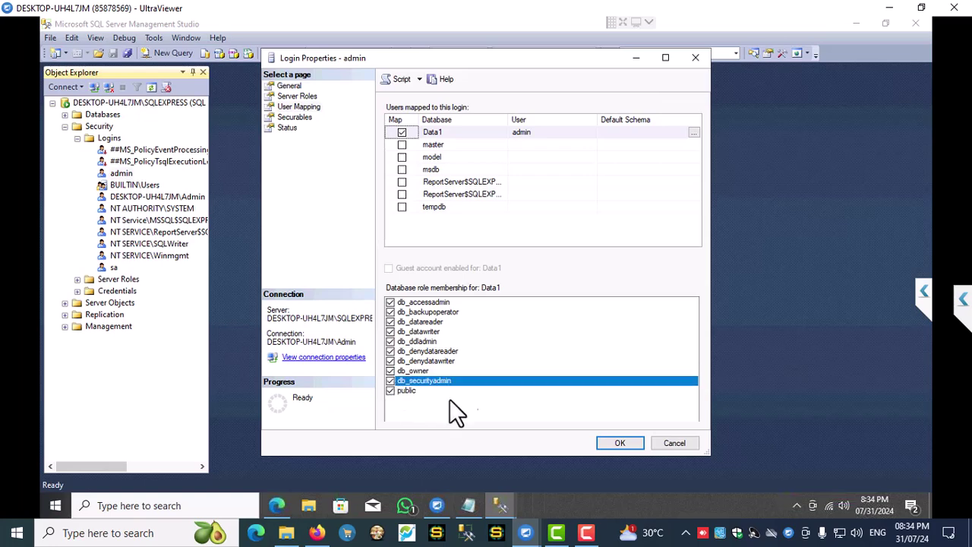
pyautogui.click(620, 443)
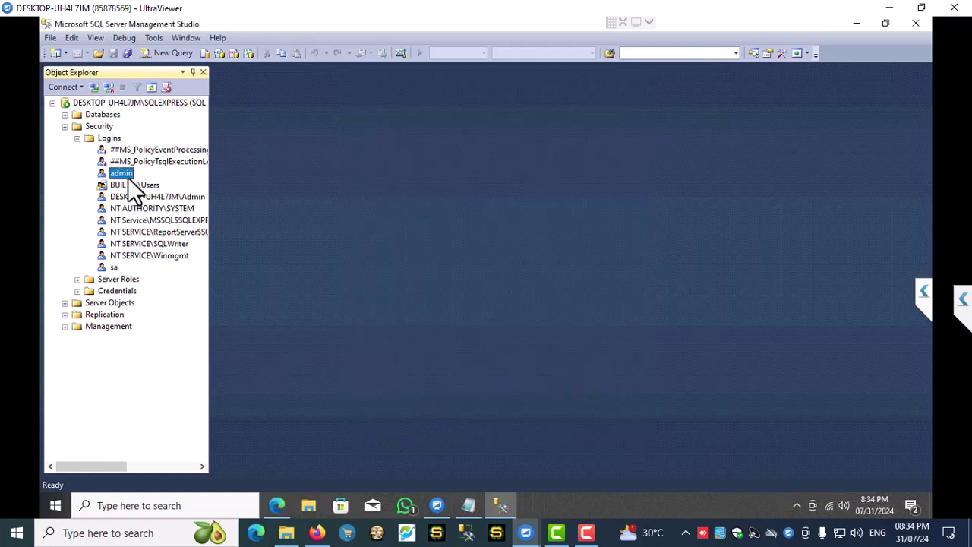
# - Verify admin's server roles and Data1 mapping, then collapse Security and select the server
pyautogui.rightClick(127, 174)
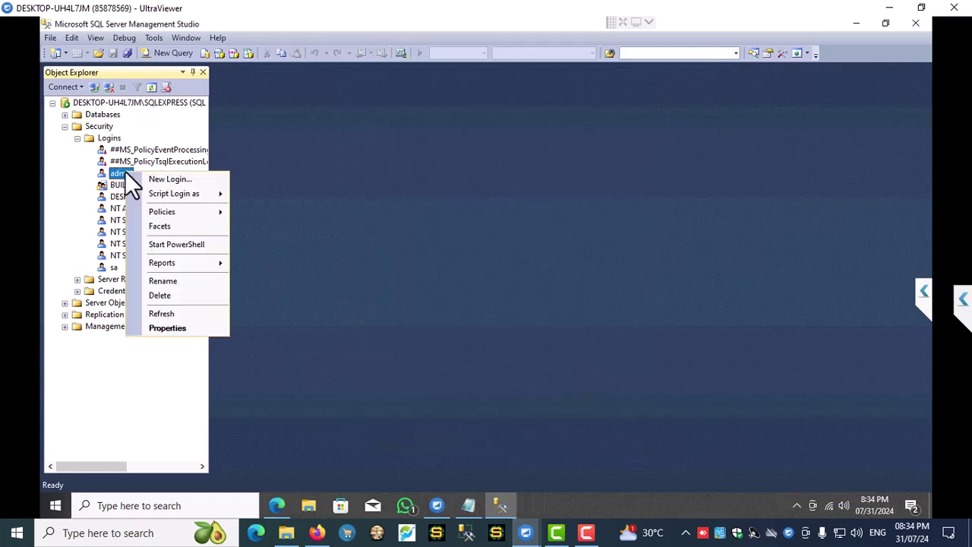
pyautogui.click(161, 328)
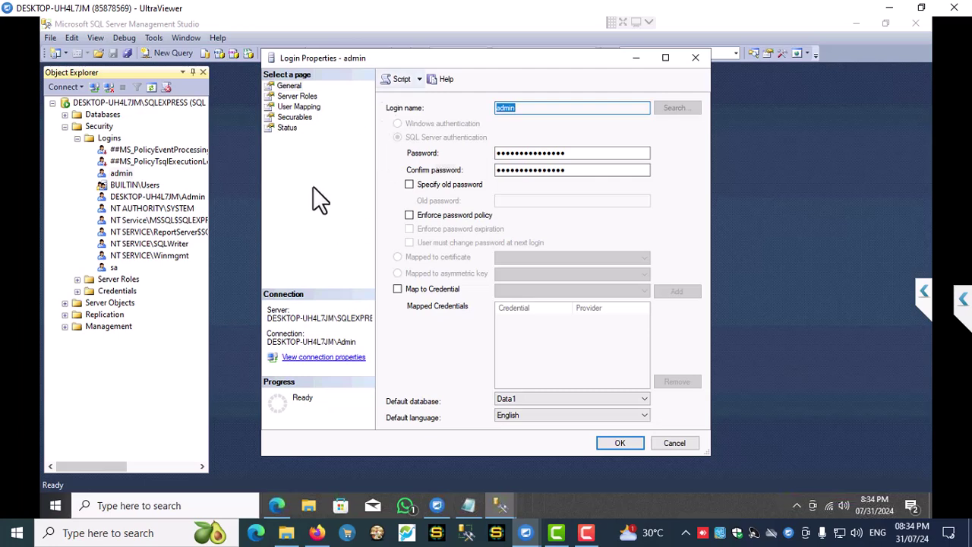
pyautogui.click(304, 98)
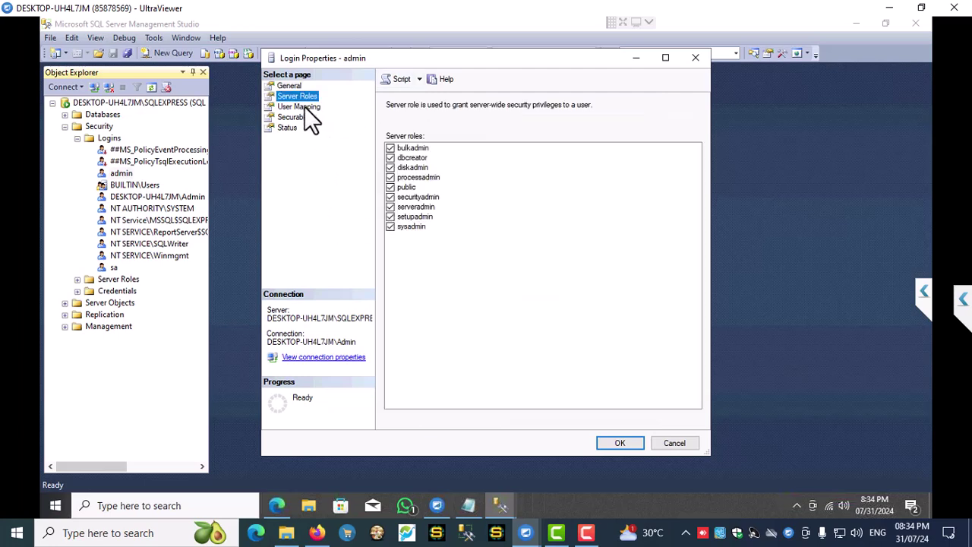
pyautogui.click(305, 107)
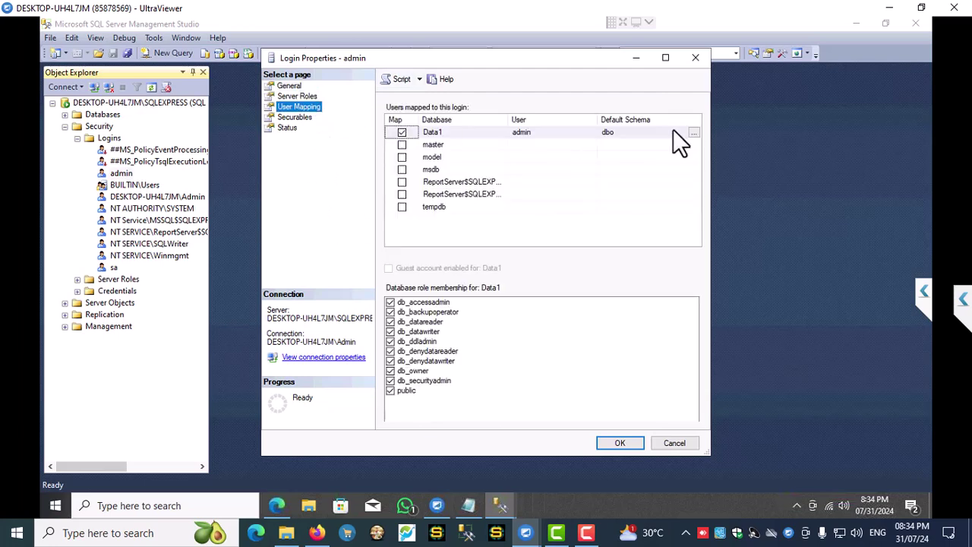
pyautogui.click(617, 443)
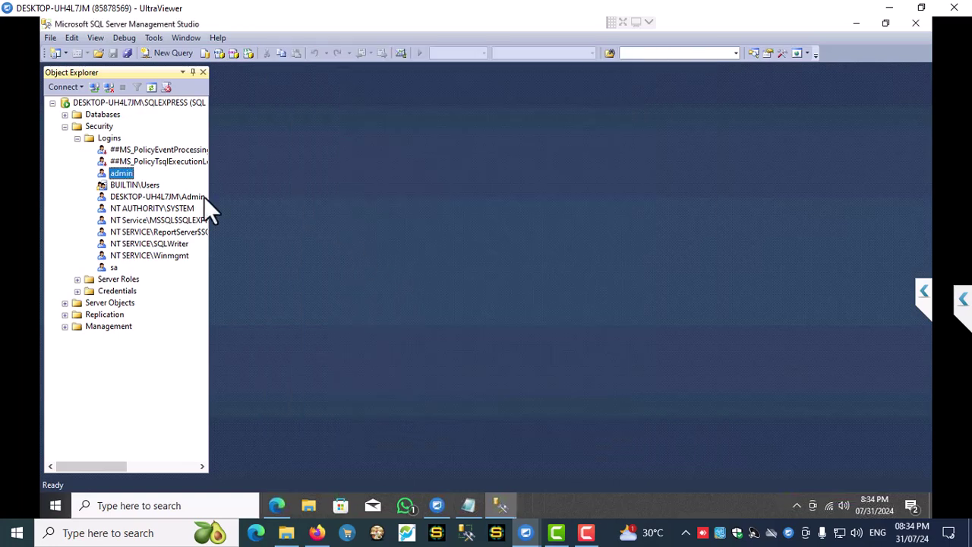
pyautogui.click(65, 126)
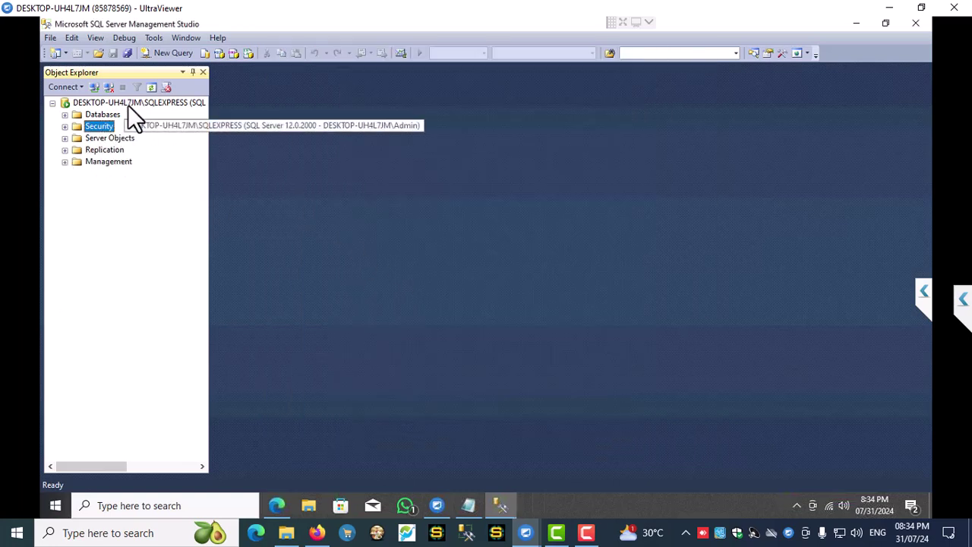
pyautogui.click(130, 105)
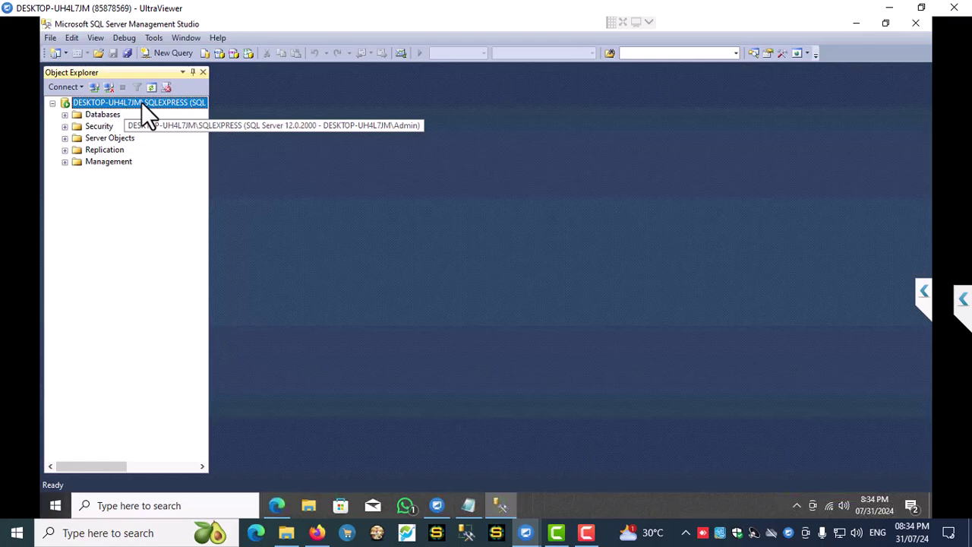
# - Set the server's minimum memory per query to 100000 KB and confirm Server Properties
pyautogui.rightClick(147, 116)
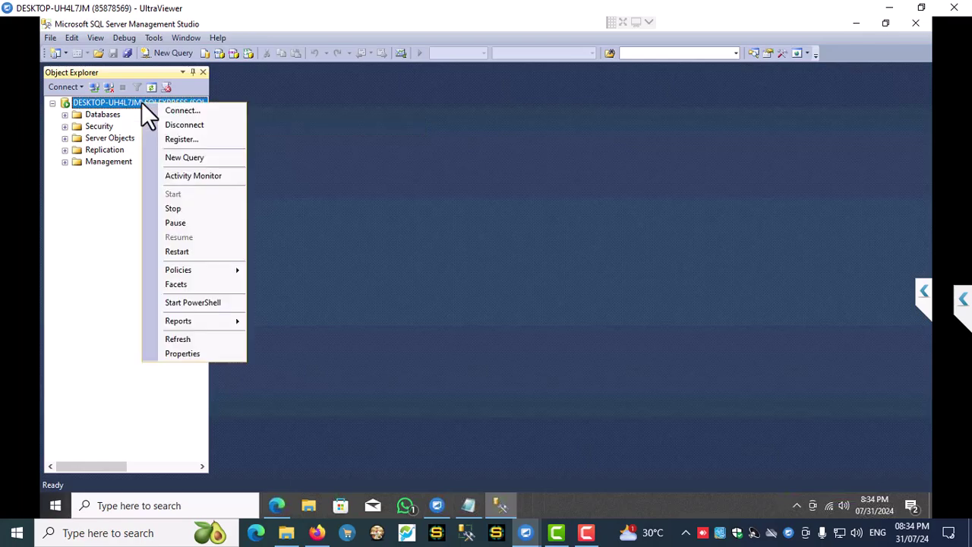
pyautogui.click(186, 353)
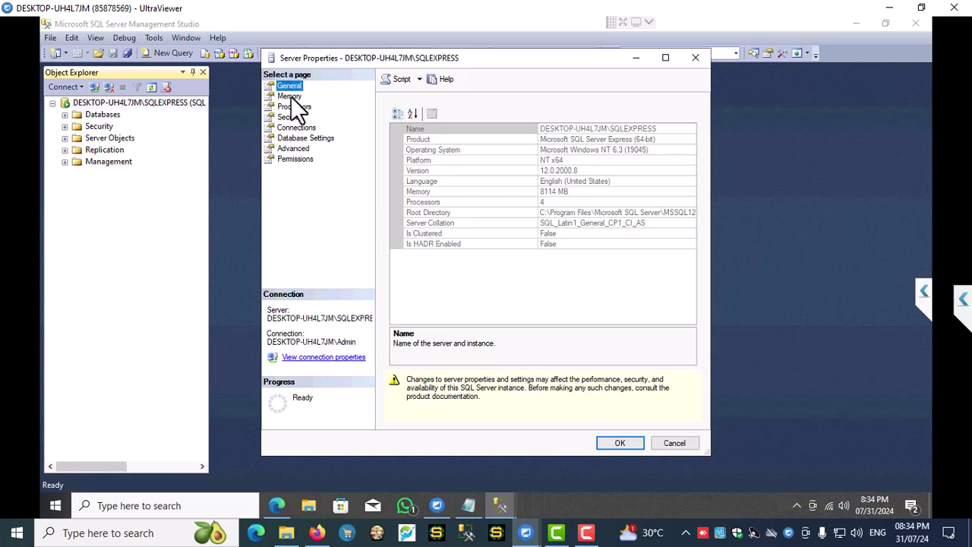
pyautogui.click(291, 96)
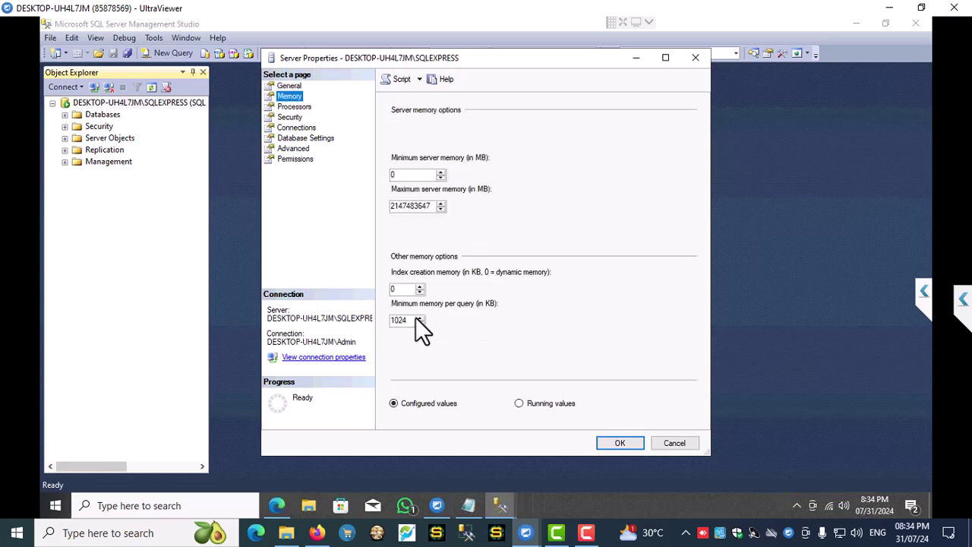
pyautogui.moveTo(411, 320); pyautogui.dragTo(386, 321)
pyautogui.write('10000')
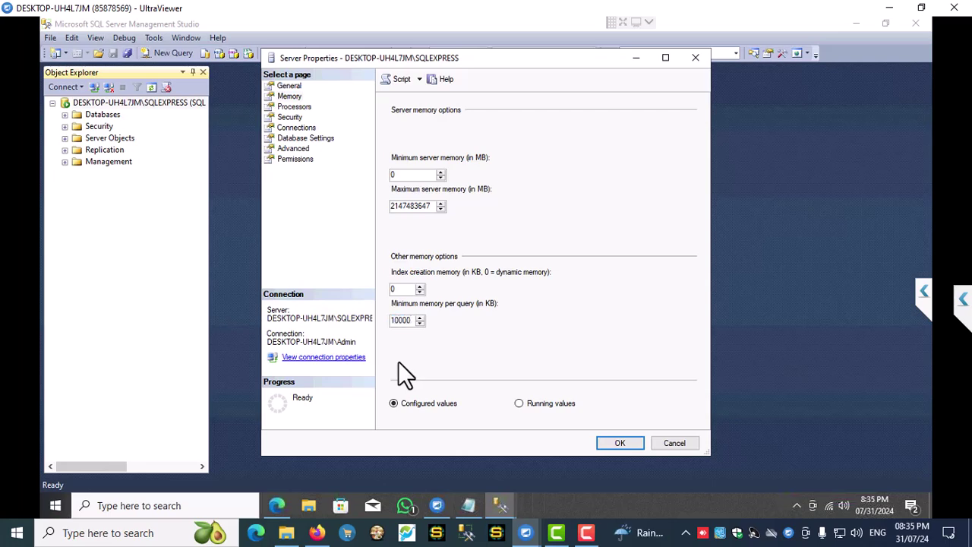
pyautogui.write('0')
pyautogui.click(622, 442)
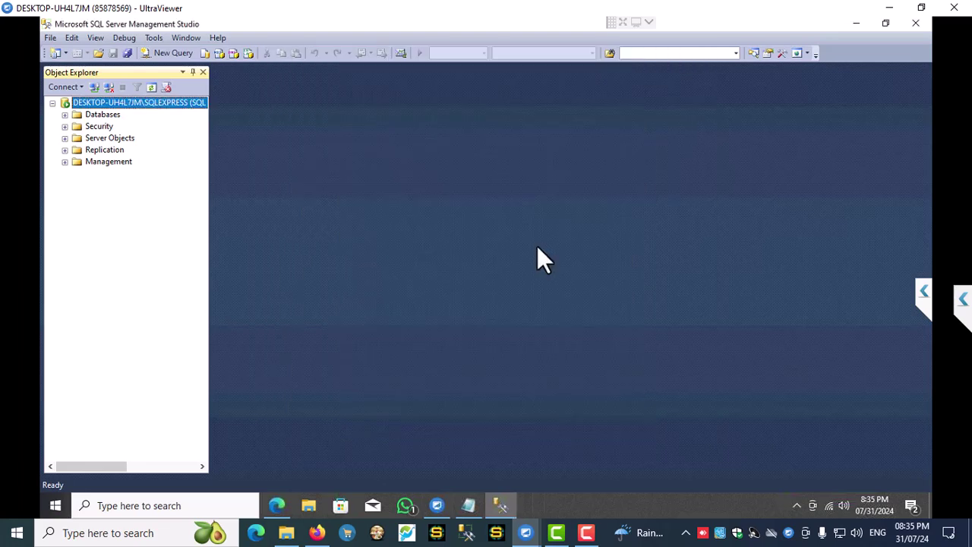
# - Enable Boost SQL Server priority on the SQLEXPRESS server's Processors page and confirm
pyautogui.rightClick(140, 102)
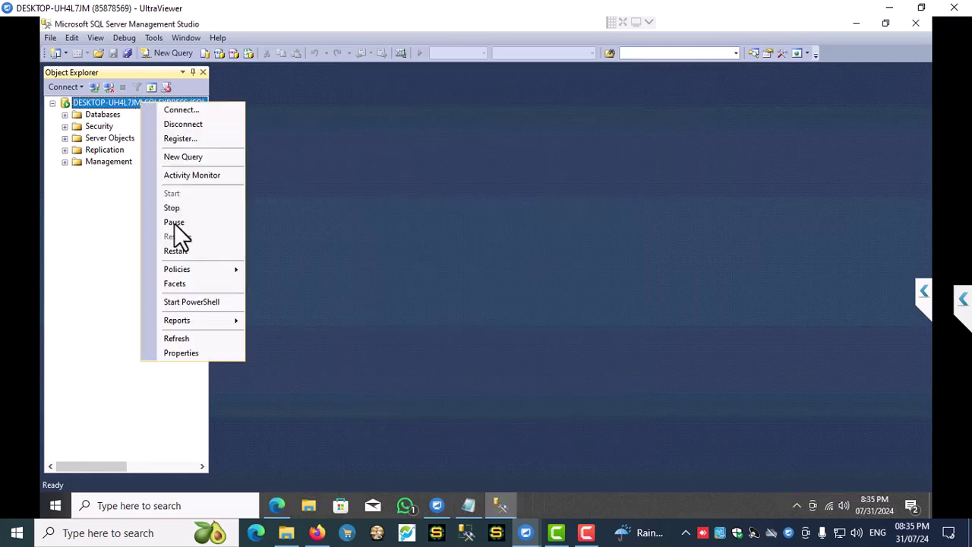
pyautogui.click(181, 352)
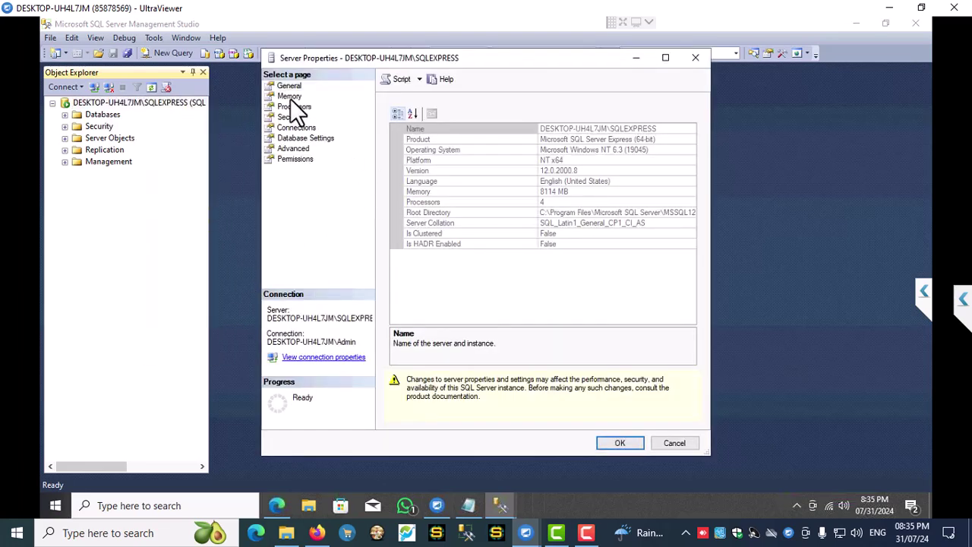
pyautogui.click(296, 107)
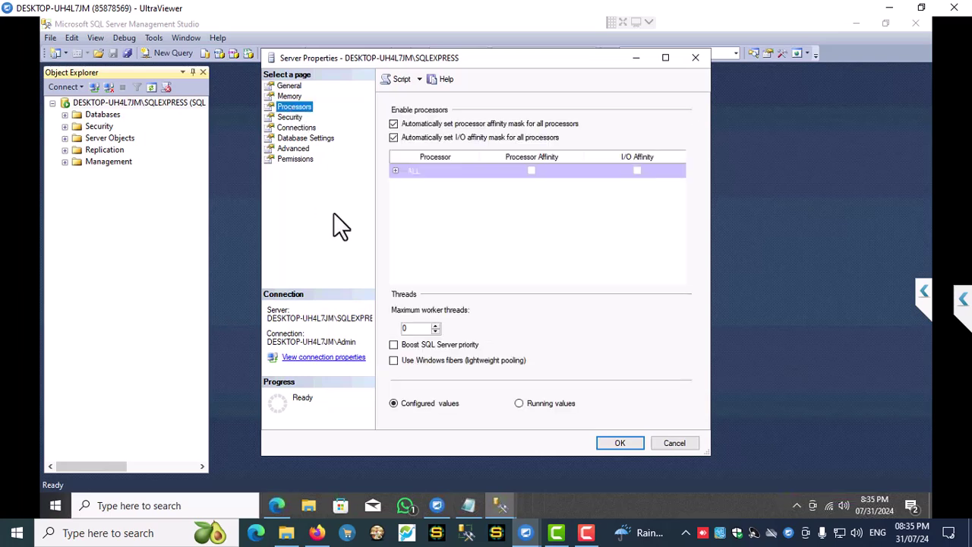
pyautogui.click(393, 345)
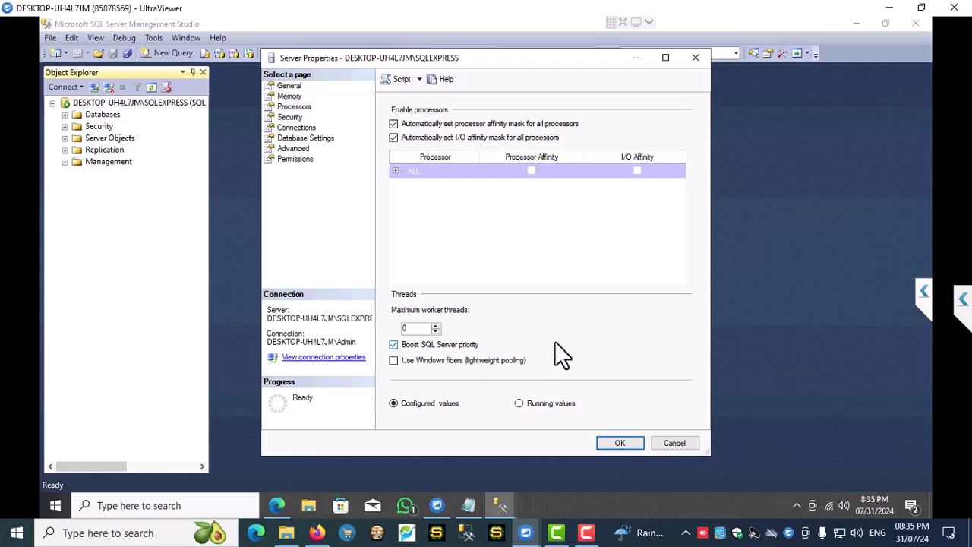
pyautogui.click(620, 444)
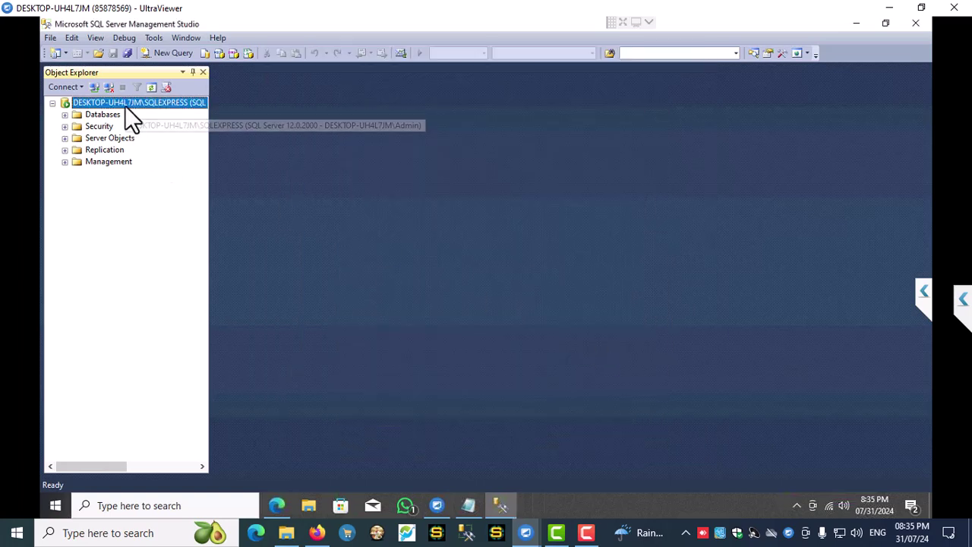
# - Set the SQLEXPRESS server to SQL Server and Windows Authentication mode and confirm
pyautogui.rightClick(126, 105)
pyautogui.click(174, 357)
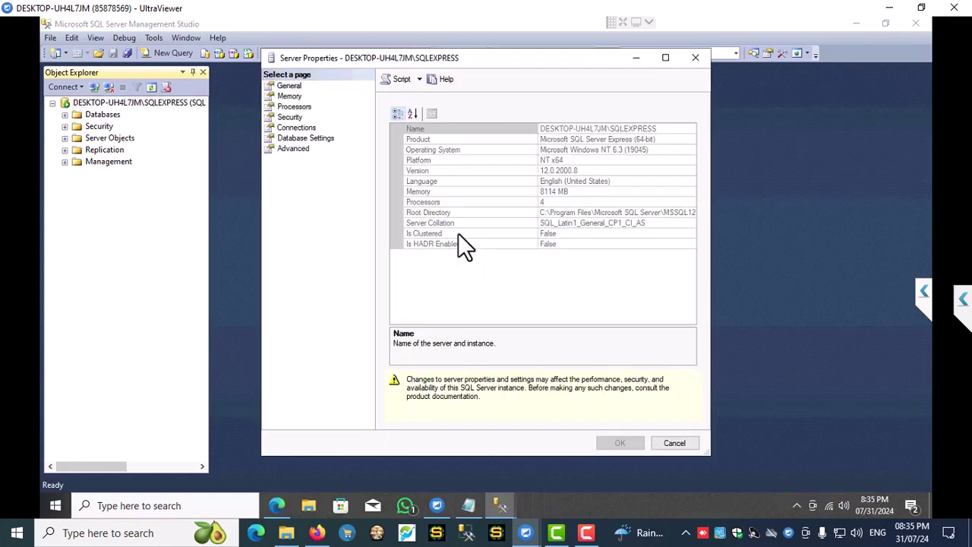
pyautogui.click(291, 118)
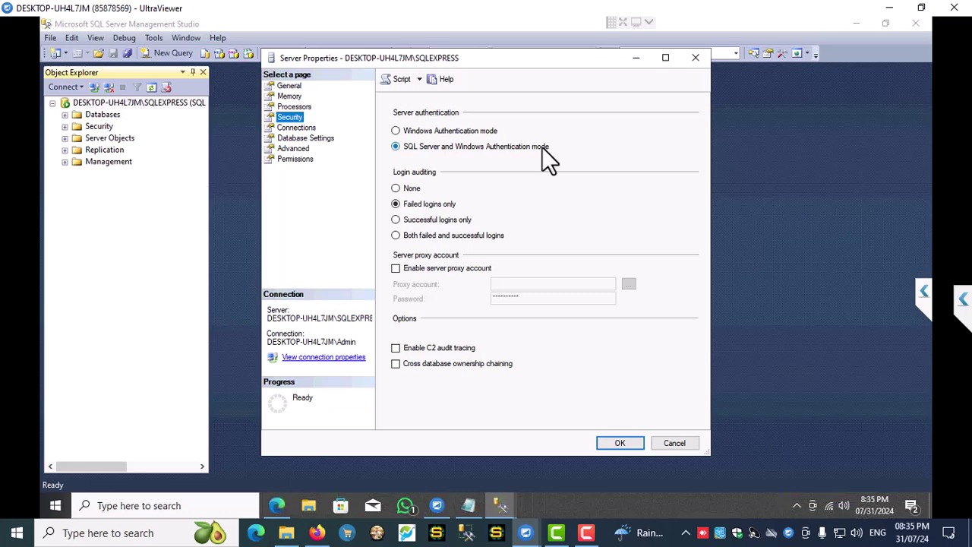
pyautogui.click(619, 443)
pyautogui.click(619, 443)
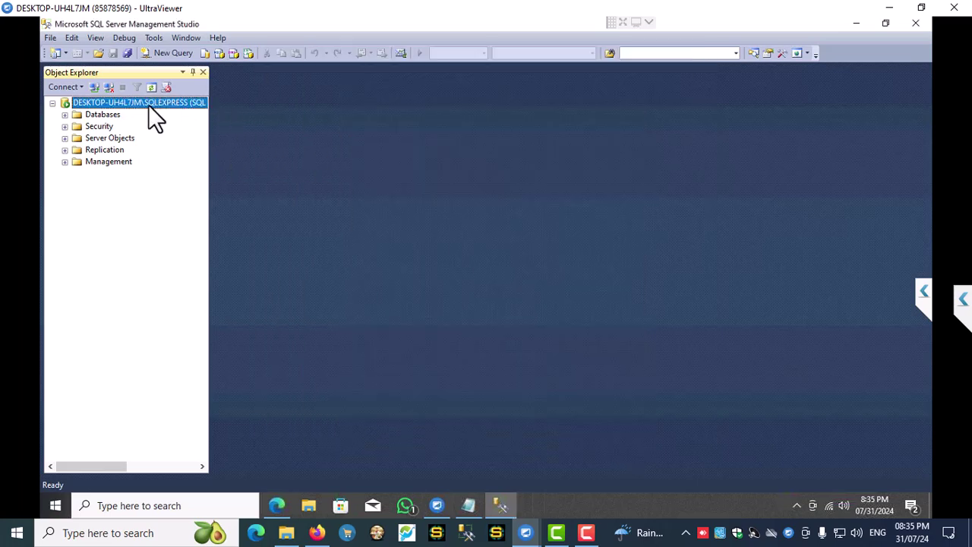
# - Check the server allows remote connections with a 600-second remote query timeout, then confirm
pyautogui.rightClick(149, 105)
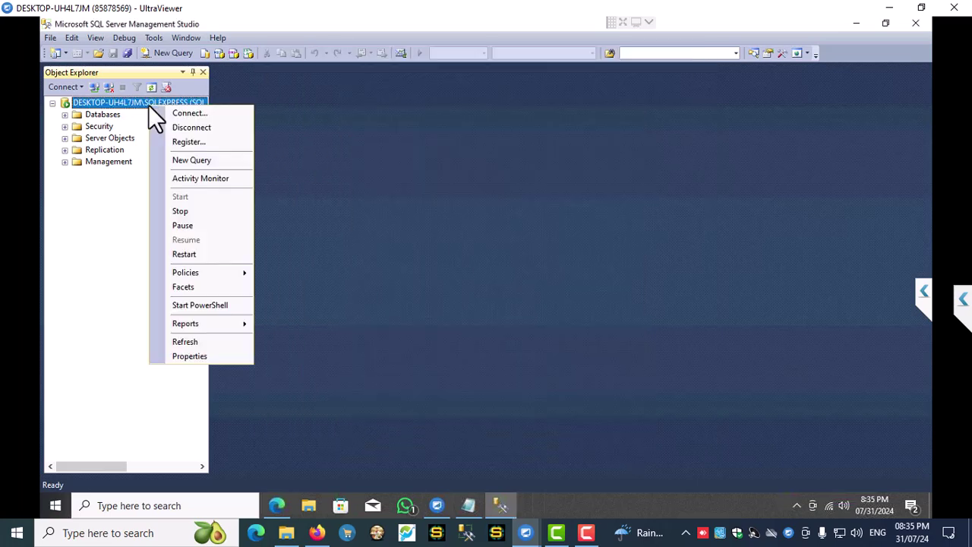
pyautogui.click(189, 356)
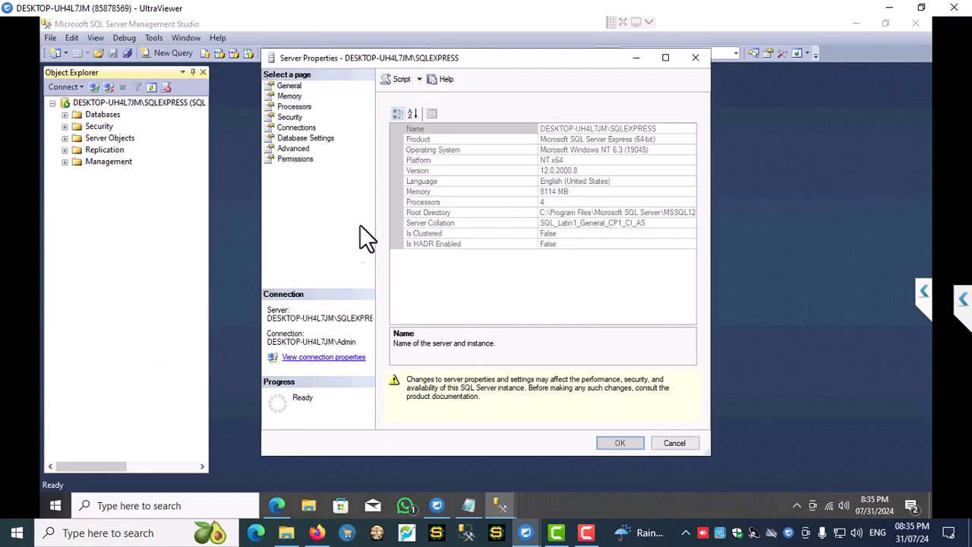
pyautogui.click(300, 131)
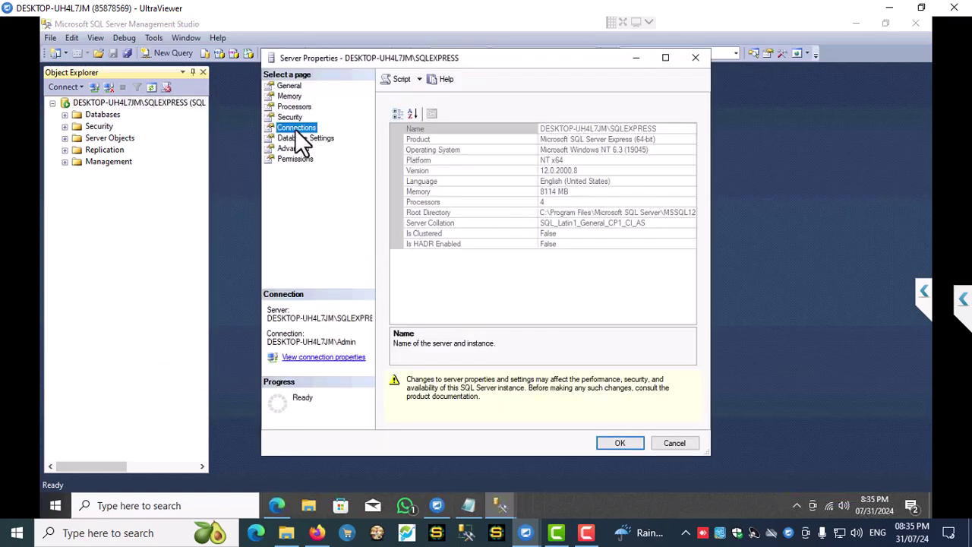
pyautogui.doubleClick(420, 341)
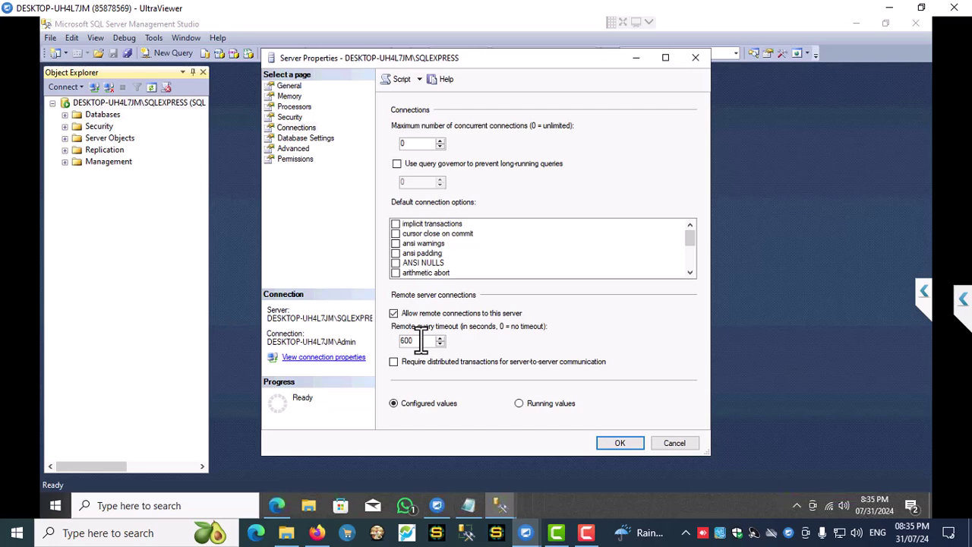
pyautogui.moveTo(420, 341); pyautogui.dragTo(398, 341)
pyautogui.click(616, 448)
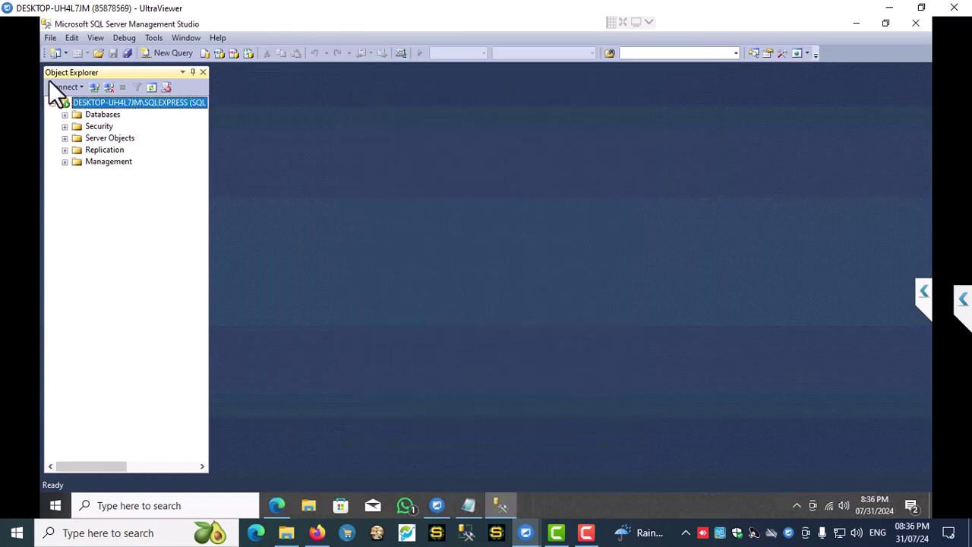
# - Close Management Studio and discard the unsaved Notepad note
pyautogui.click(914, 23)
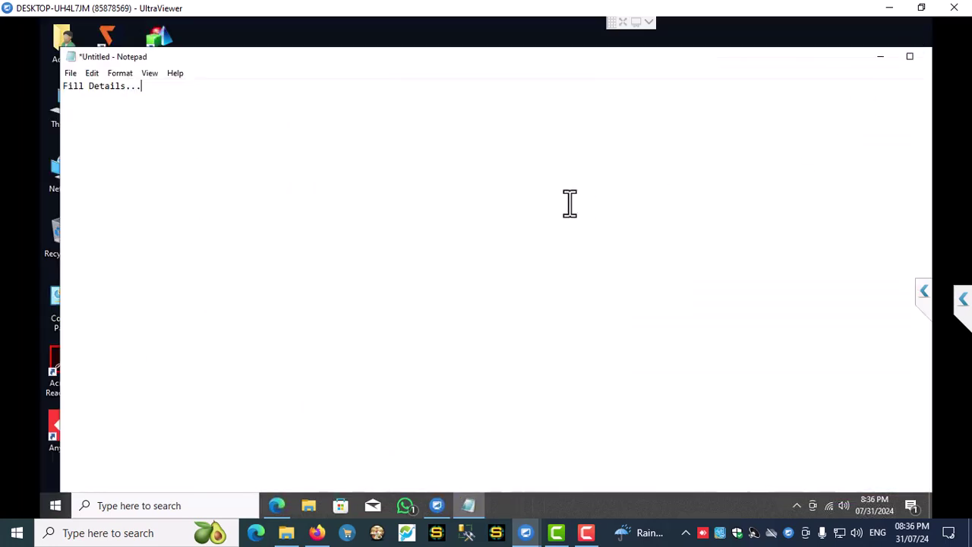
pyautogui.click(927, 59)
pyautogui.click(514, 260)
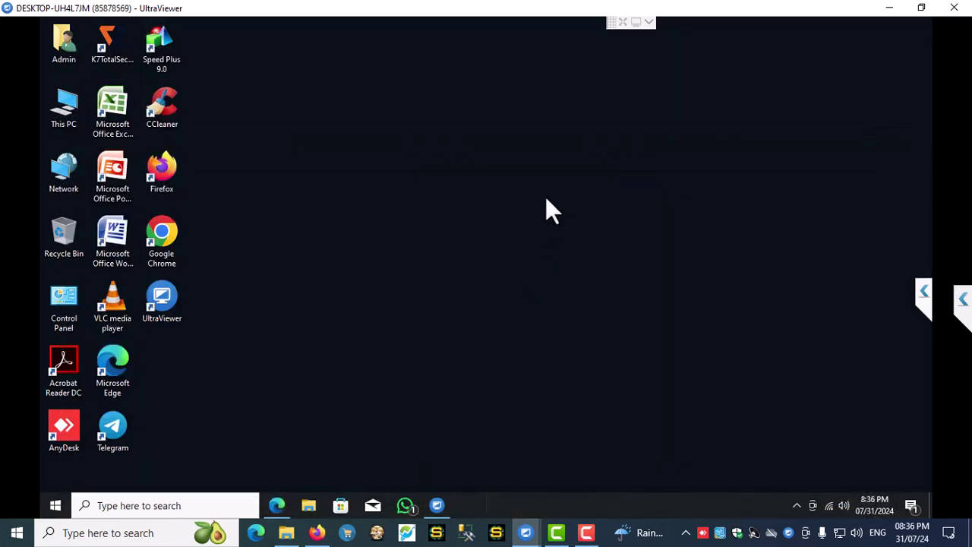
# - Search for 'sql server 2014' and launch SQL Server 2014 Configuration Manager
pyautogui.click(162, 507)
pyautogui.write('sql')
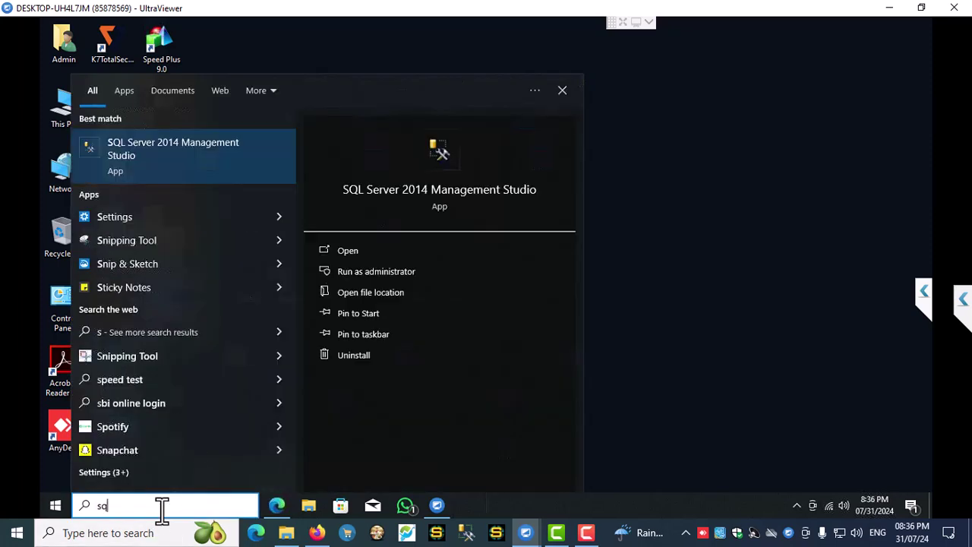
pyautogui.write(' server')
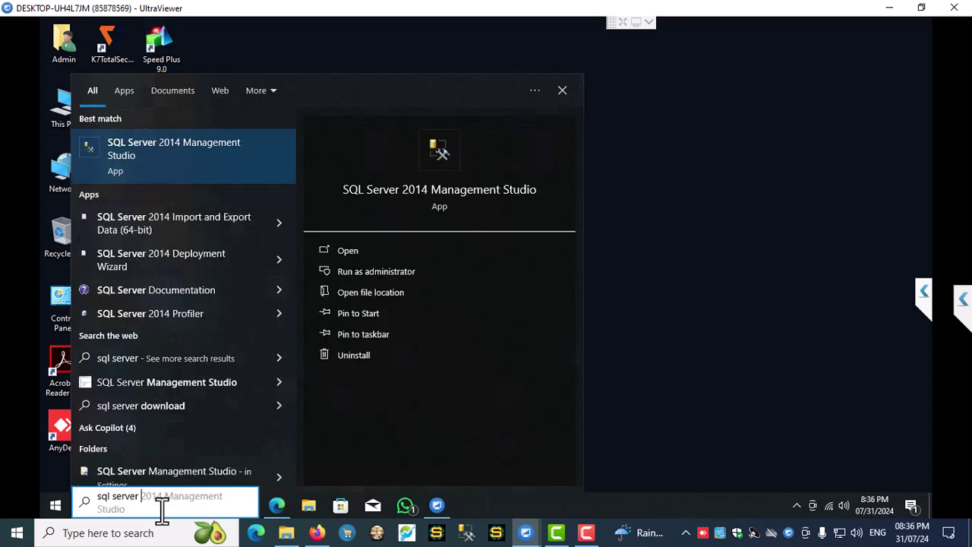
pyautogui.write(' 2014')
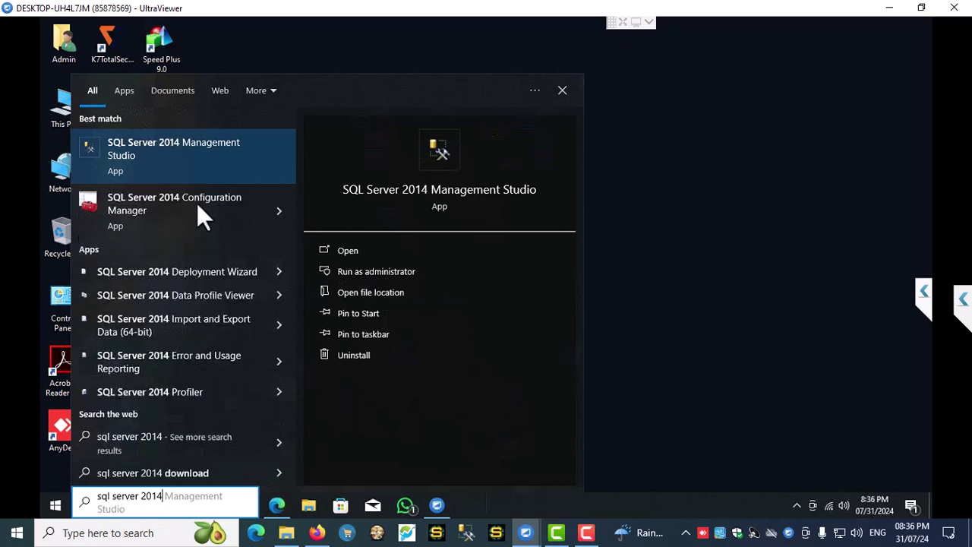
pyautogui.click(199, 196)
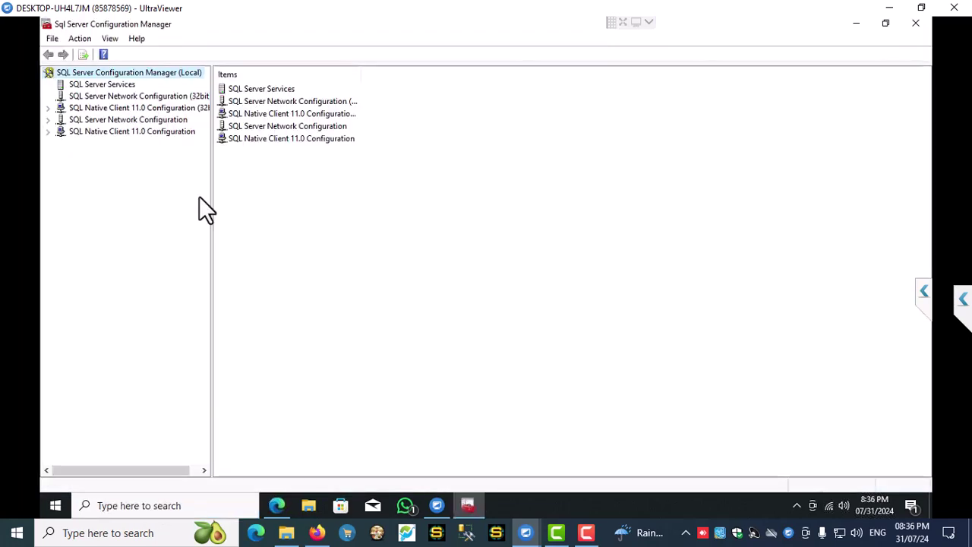
# - Enable the TCP/IP protocol under Protocols for SQLEXPRESS, acknowledging the restart warning
pyautogui.click(118, 120)
pyautogui.click(48, 120)
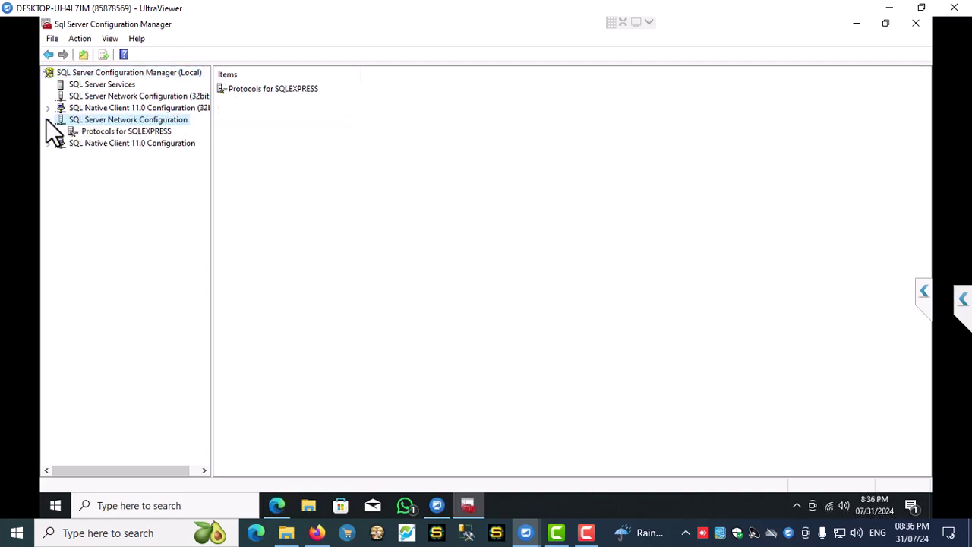
pyautogui.click(95, 131)
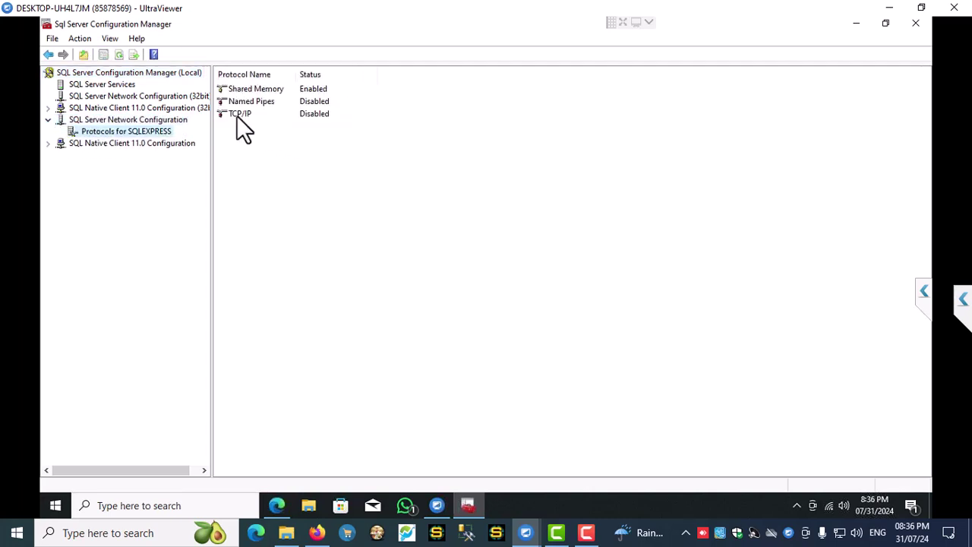
pyautogui.rightClick(236, 113)
pyautogui.click(272, 121)
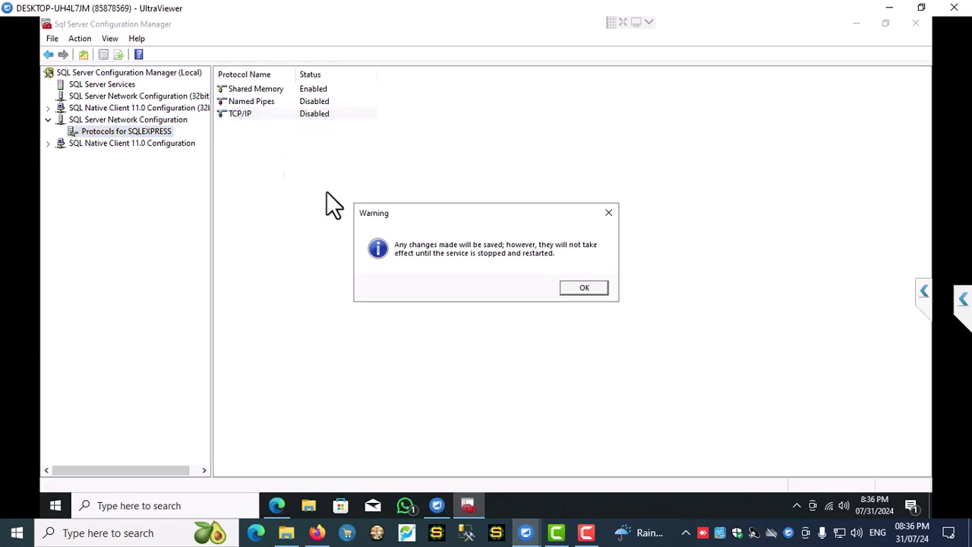
pyautogui.click(580, 292)
# - Enable Named Pipes for SQLEXPRESS and bring up the TCP/IP protocol properties
pyautogui.rightClick(268, 102)
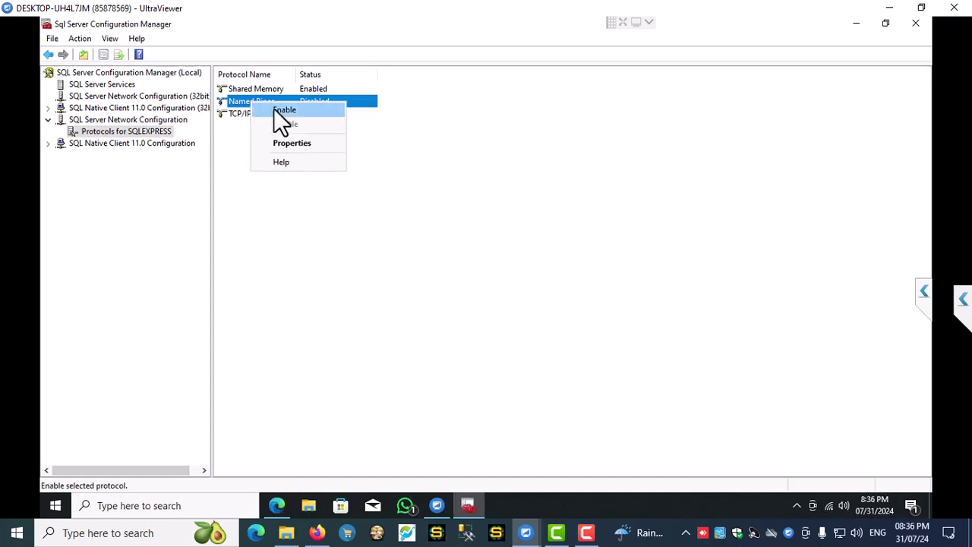
pyautogui.click(273, 108)
pyautogui.click(585, 288)
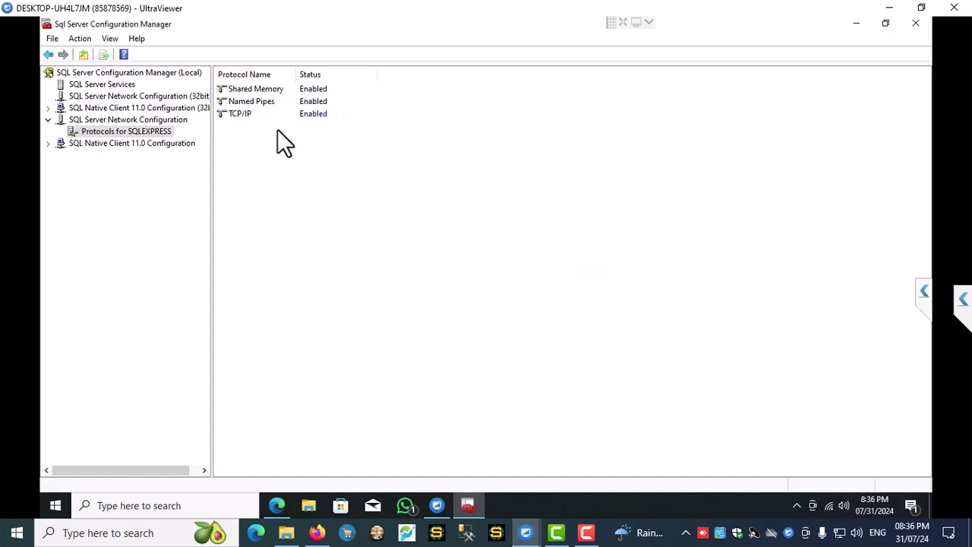
pyautogui.rightClick(237, 112)
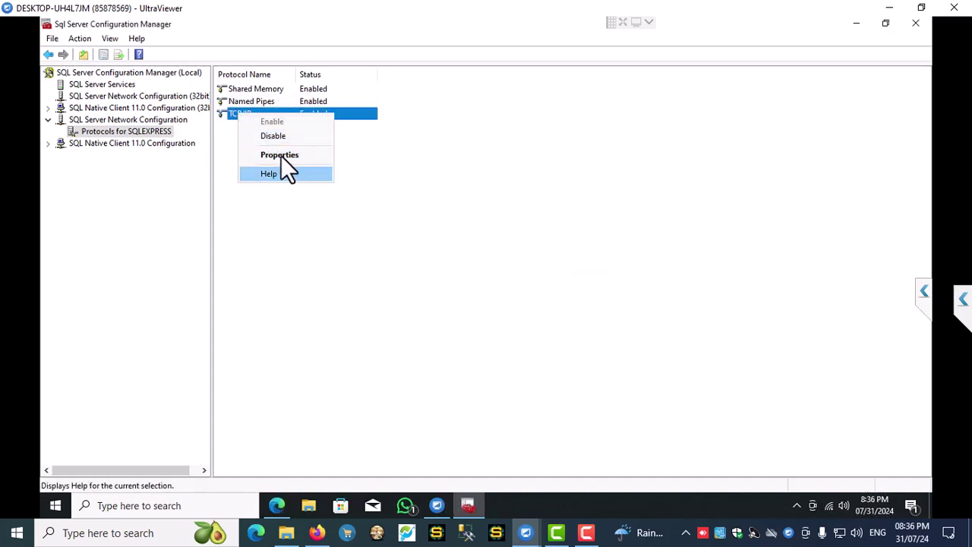
pyautogui.click(281, 155)
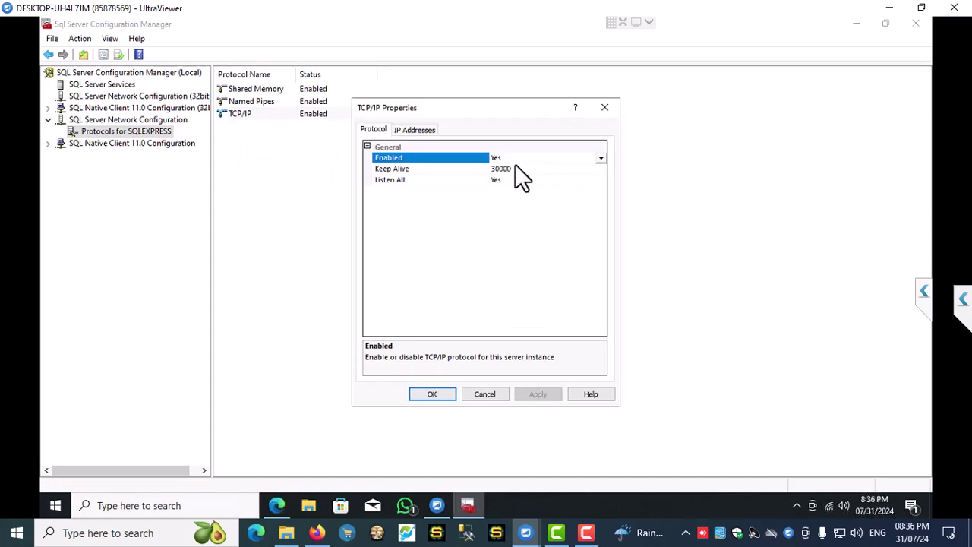
# - On the IP Addresses tab, enter TCP Port 1433 for IP1 and IP11, editing IP10
pyautogui.click(416, 130)
pyautogui.click(494, 202)
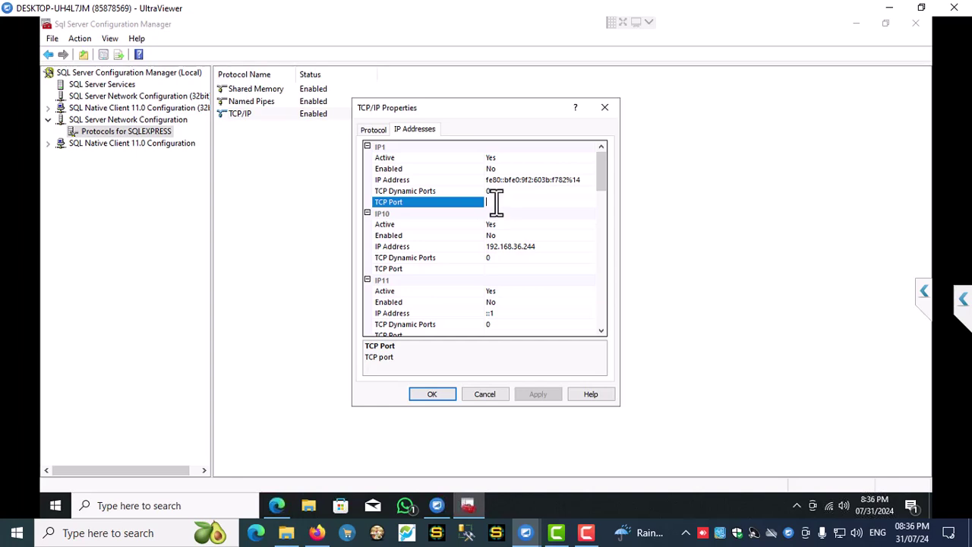
pyautogui.write('1433')
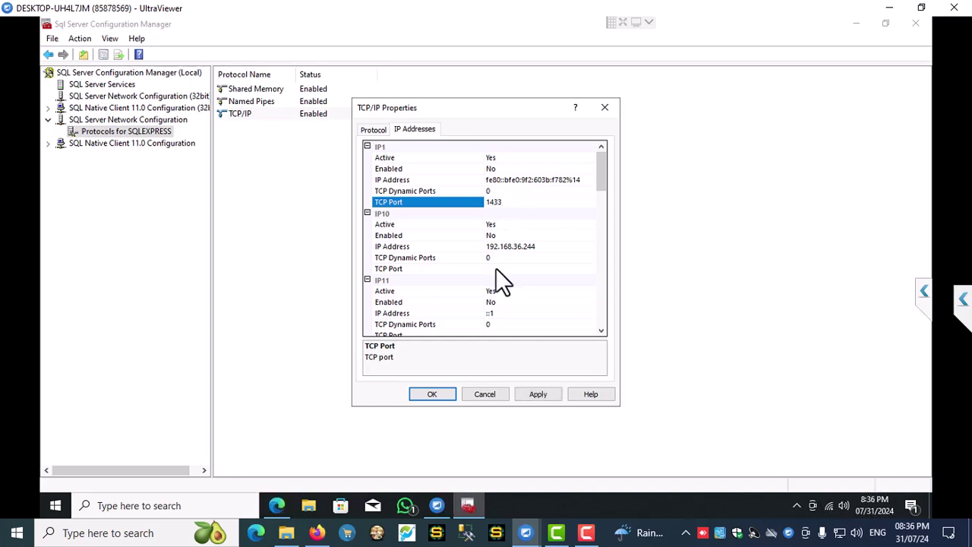
pyautogui.click(495, 269)
pyautogui.write('1433')
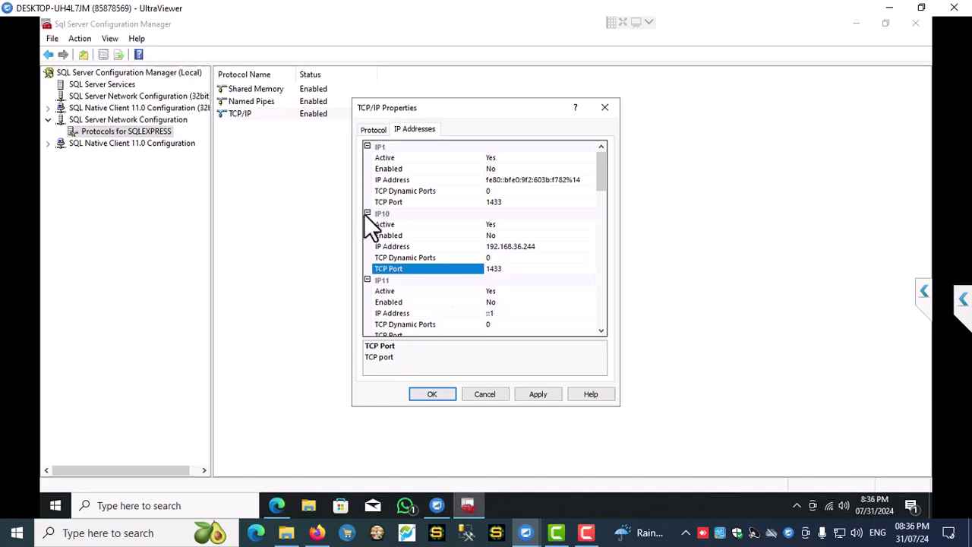
pyautogui.click(367, 213)
pyautogui.click(368, 147)
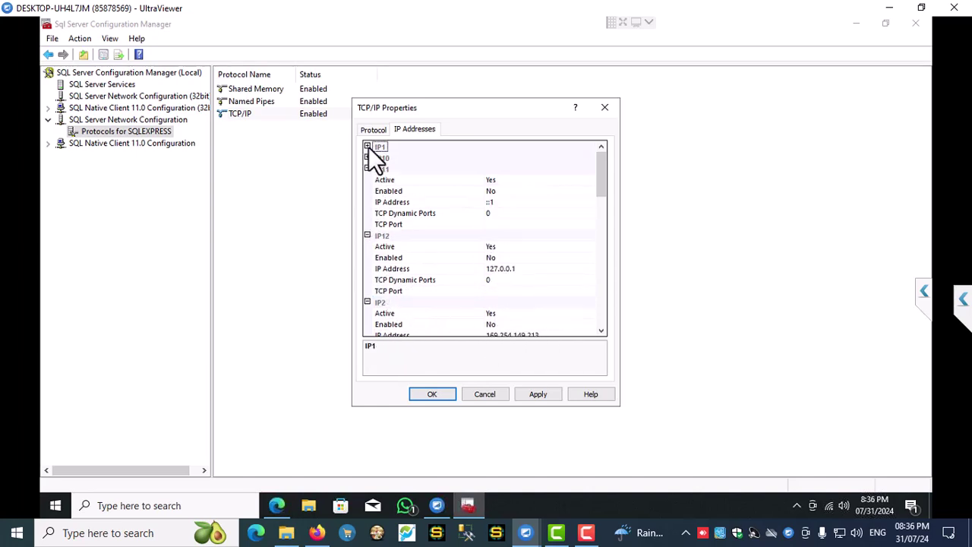
pyautogui.click(490, 224)
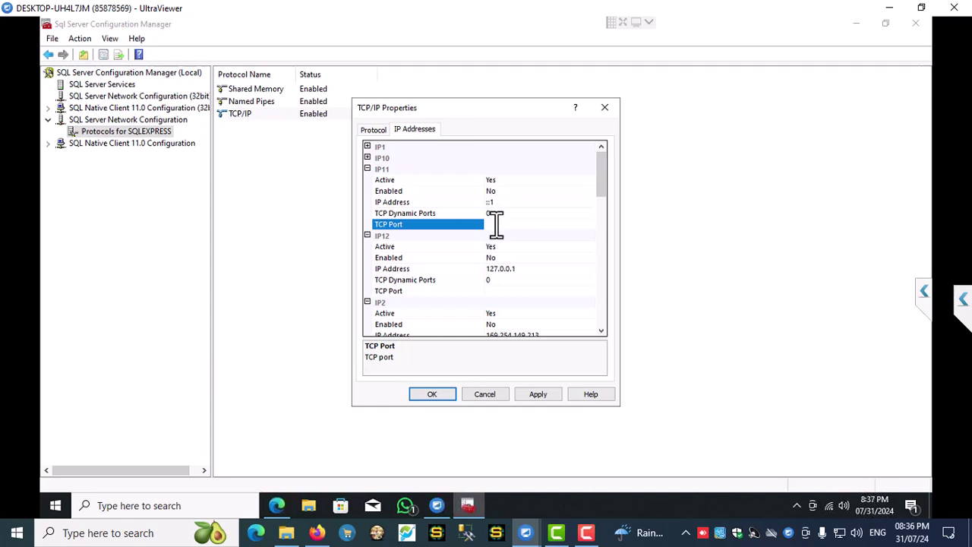
pyautogui.write('1433')
pyautogui.click(369, 168)
# - Set TCP Port 1433 for IP12 and IP2
pyautogui.click(495, 235)
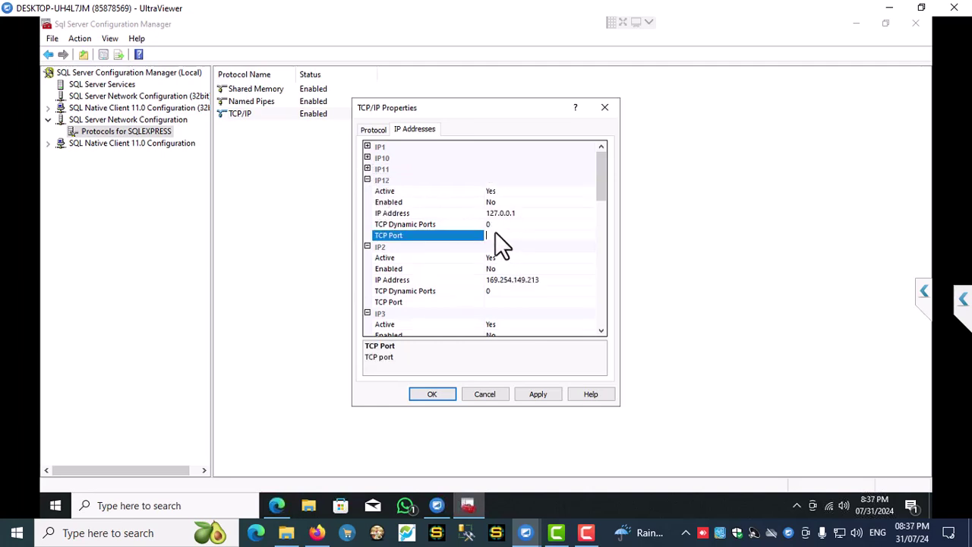
pyautogui.write('1433')
pyautogui.click(496, 301)
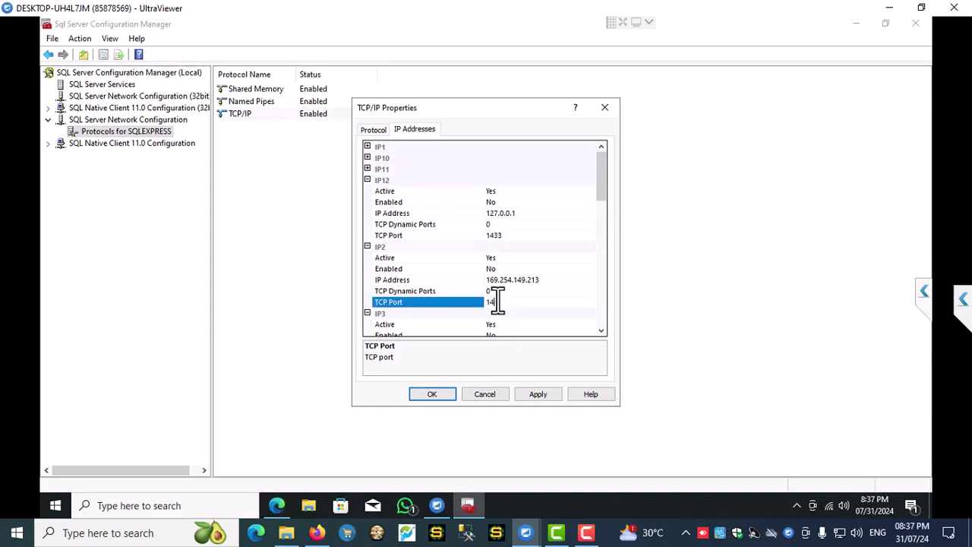
pyautogui.scroll(-1, 494, 301)
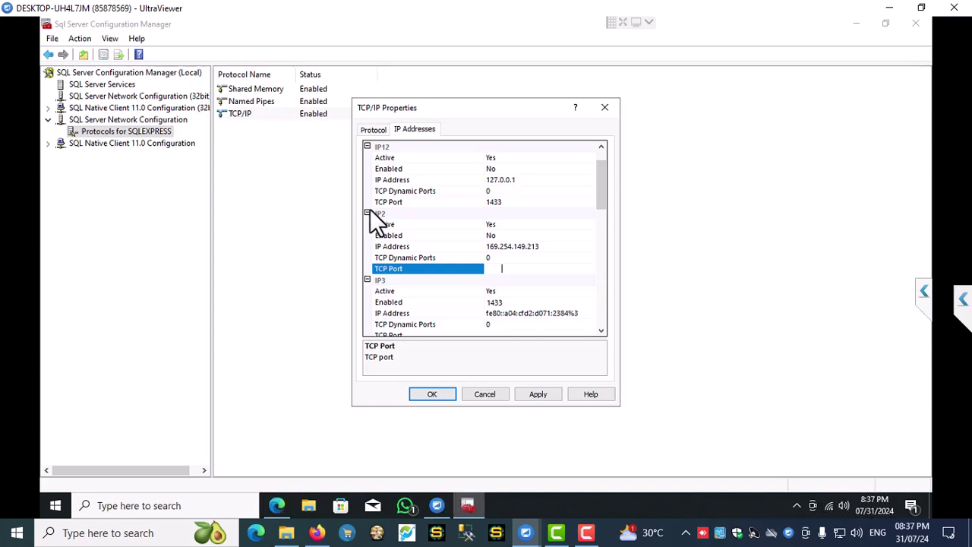
pyautogui.click(372, 214)
pyautogui.click(367, 146)
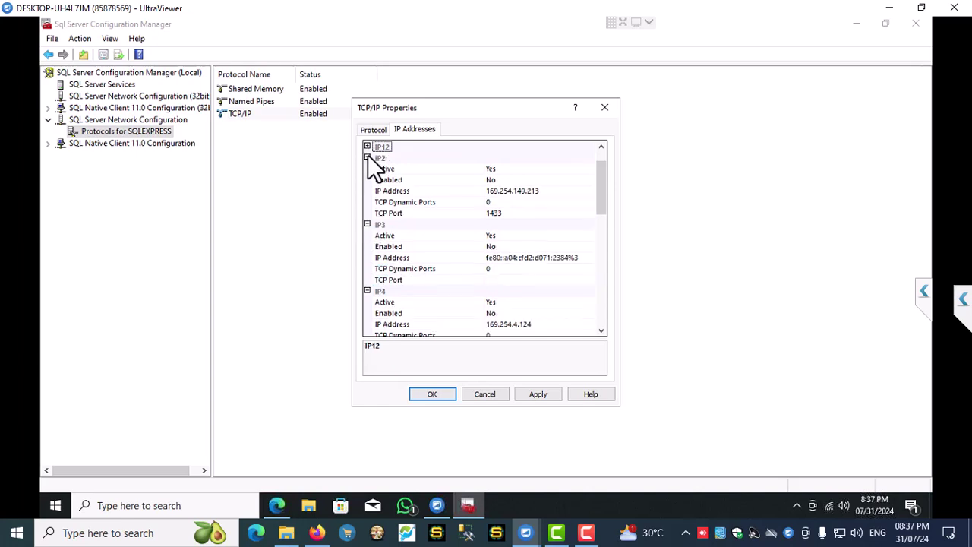
pyautogui.click(367, 157)
# - Set TCP Port 1433 for IP3 and IP4
pyautogui.click(499, 224)
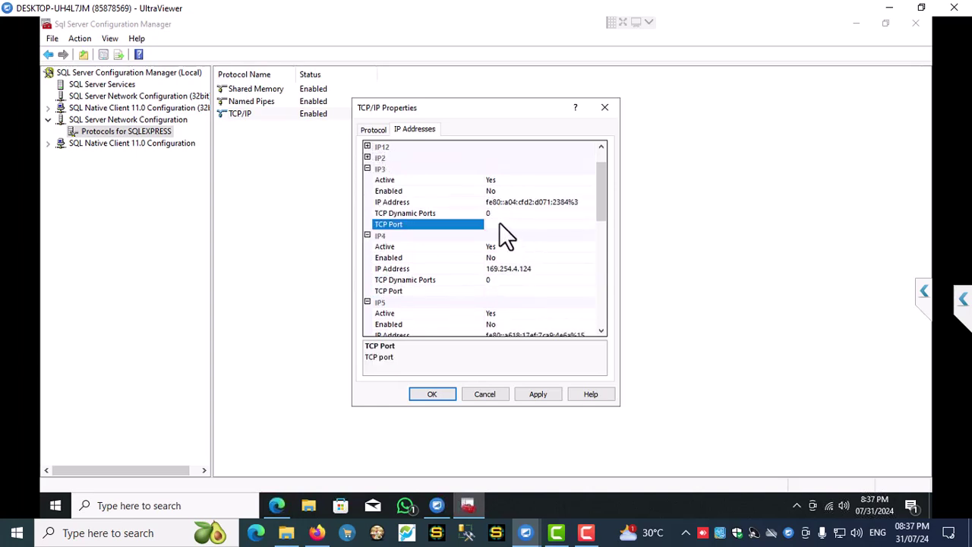
pyautogui.write('1433')
pyautogui.click(366, 169)
pyautogui.click(498, 236)
pyautogui.write('1433')
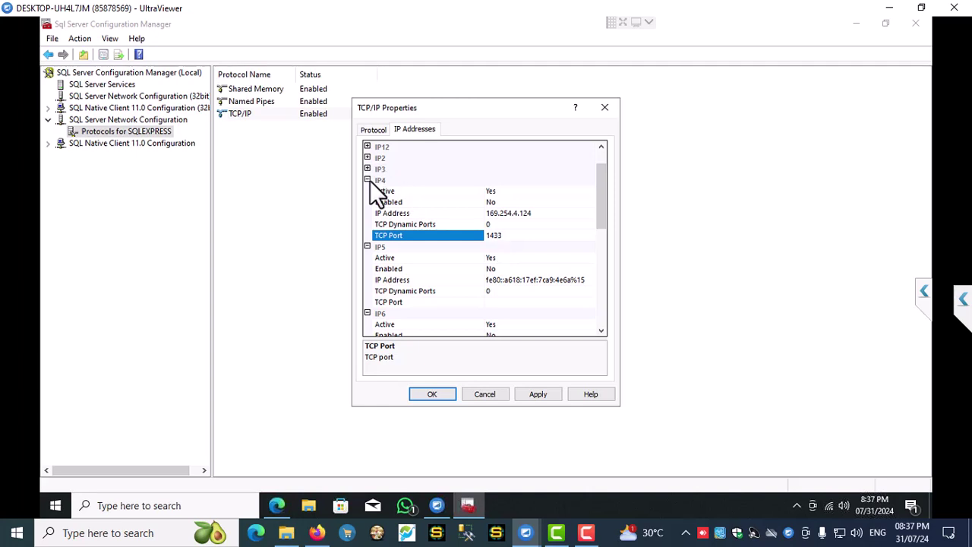
pyautogui.click(369, 180)
pyautogui.click(369, 180)
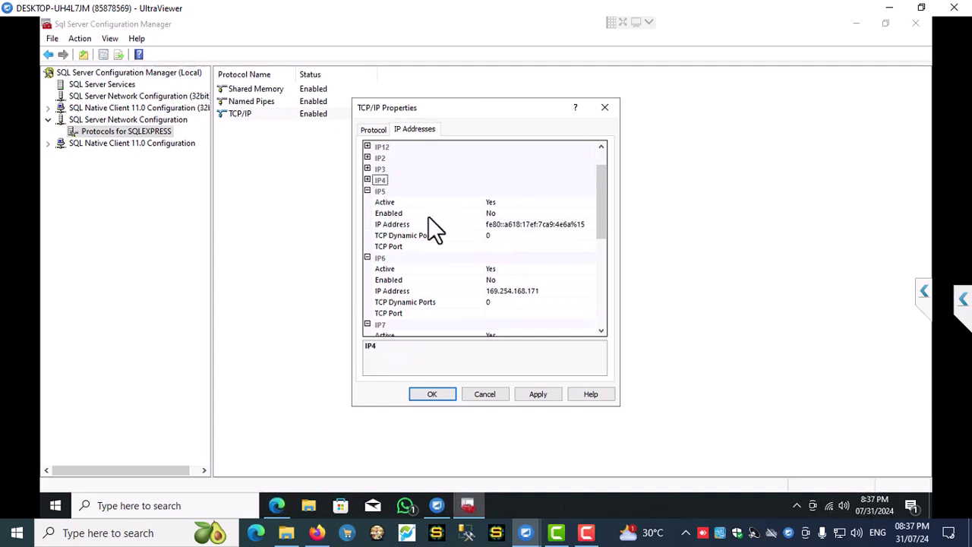
# - Set TCP Port 1433 for IP5, IP6 and IP7
pyautogui.click(498, 247)
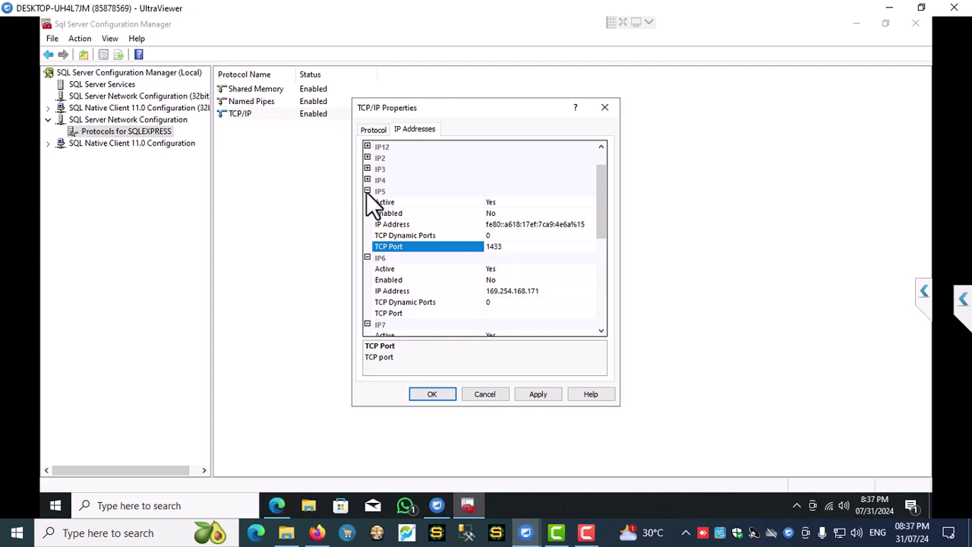
pyautogui.click(367, 191)
pyautogui.click(491, 255)
pyautogui.write('1433')
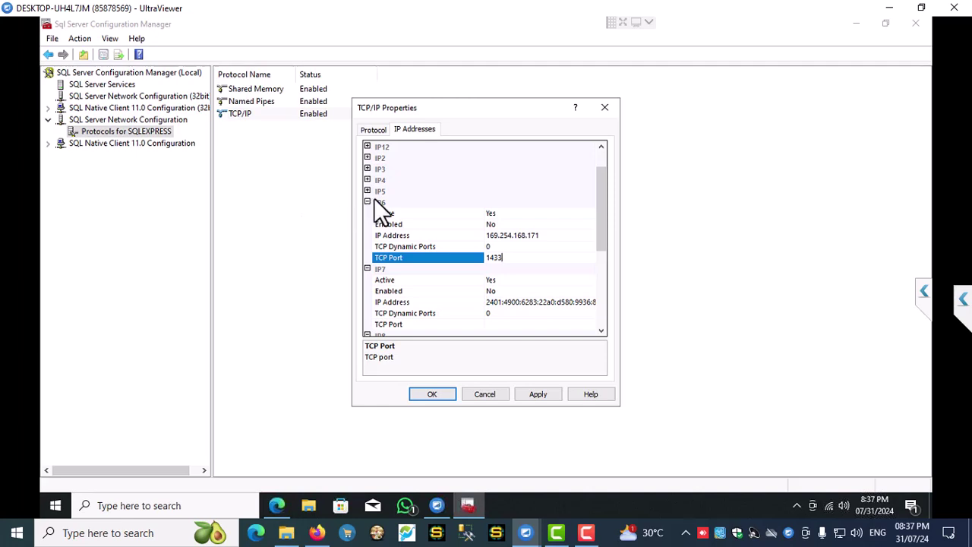
pyautogui.click(369, 200)
pyautogui.click(368, 201)
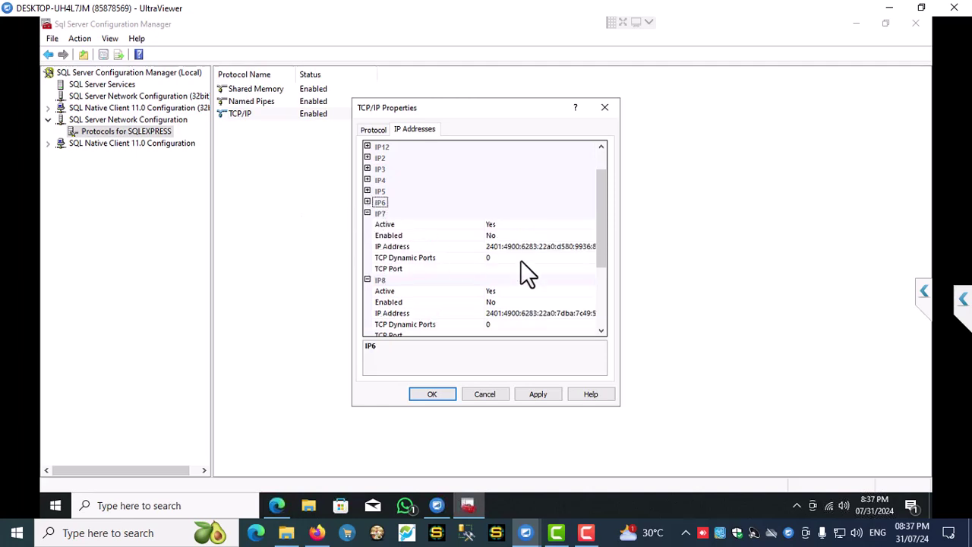
pyautogui.click(498, 269)
pyautogui.write('1433')
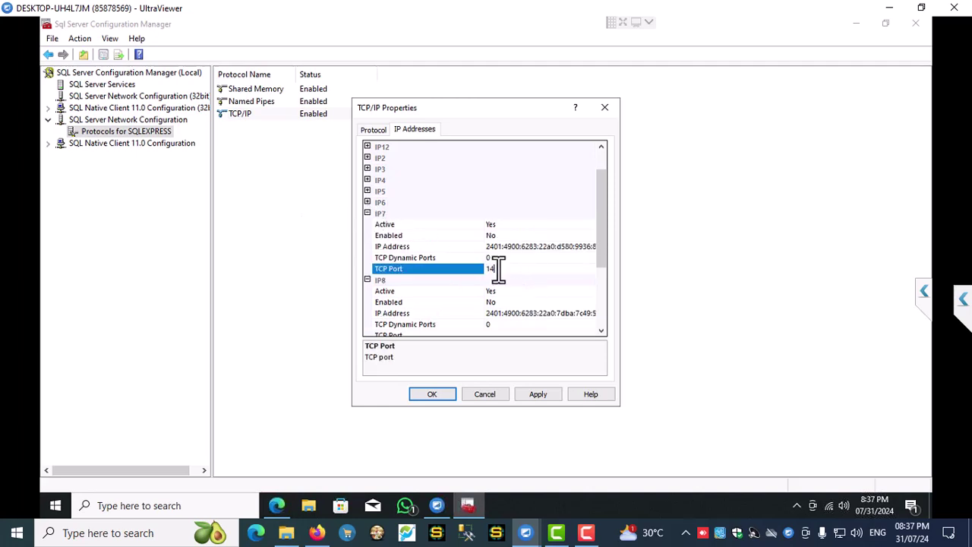
pyautogui.click(369, 212)
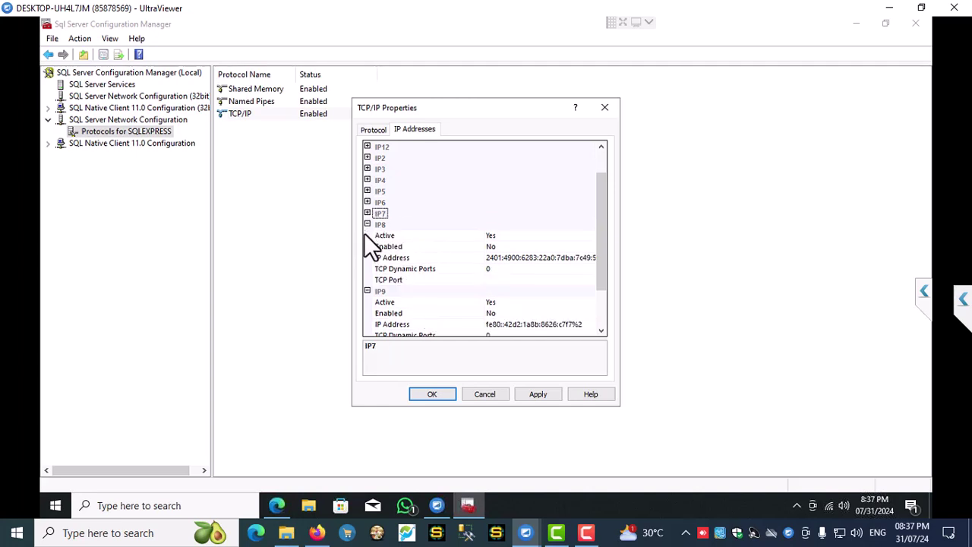
# - Set TCP Port 1433 for IP8 and IP9, then select IPAll's TCP Port field
pyautogui.click(491, 278)
pyautogui.write('1433')
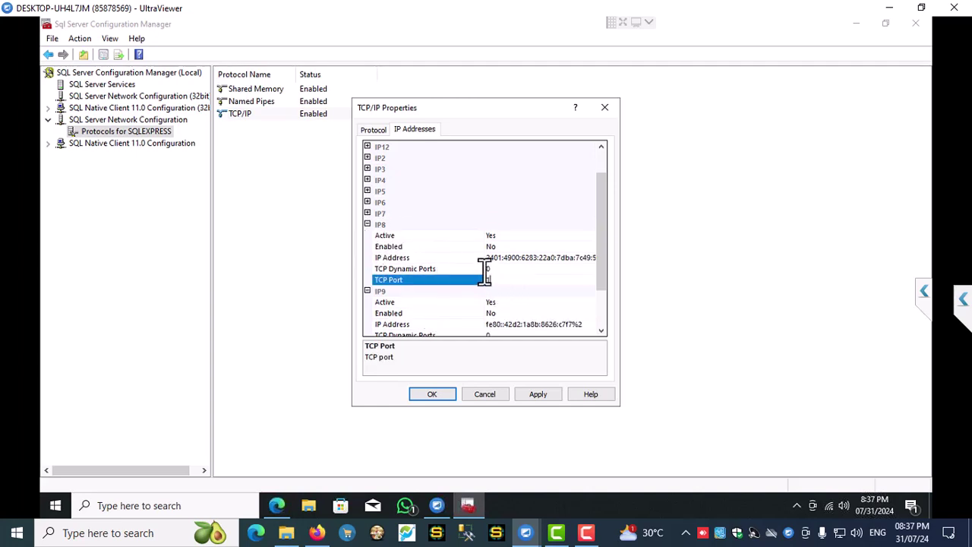
pyautogui.click(368, 224)
pyautogui.click(492, 291)
pyautogui.write('1433')
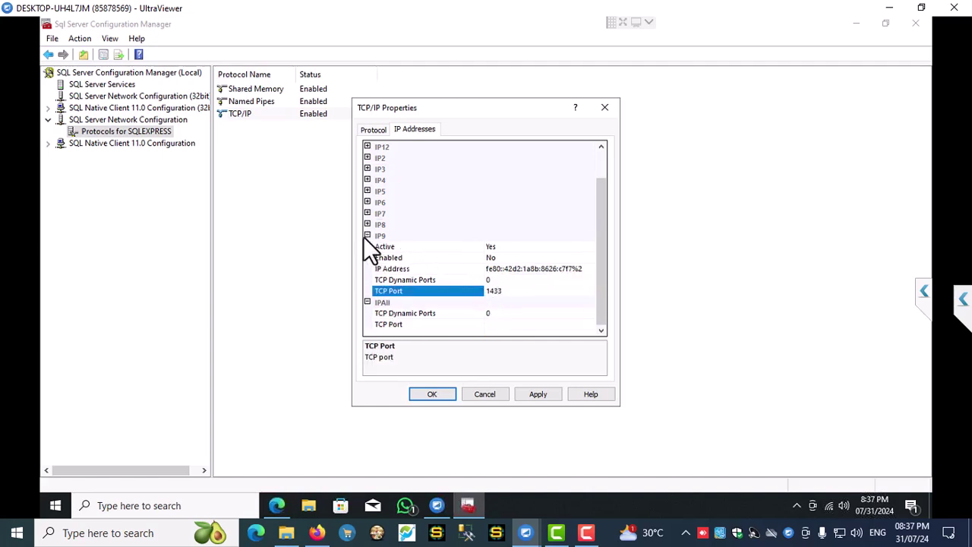
pyautogui.click(371, 236)
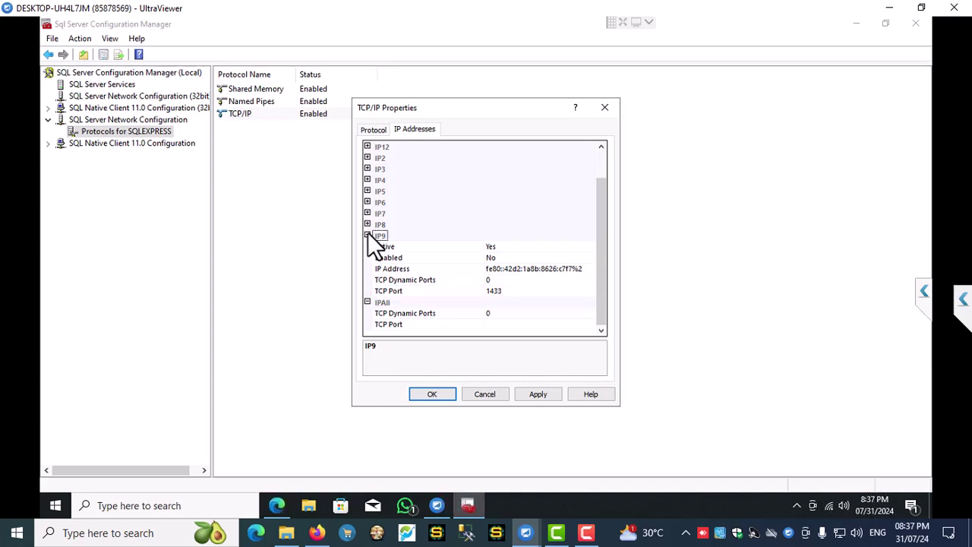
pyautogui.click(368, 235)
pyautogui.click(497, 302)
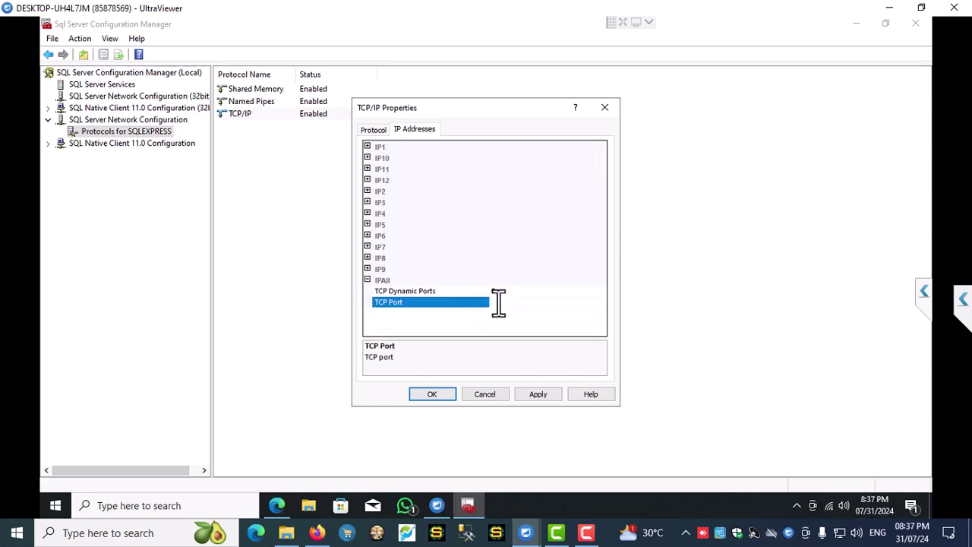
# - Enter 1433 for IPAll, apply and close TCP/IP Properties, then view SQL Server Services
pyautogui.write('1433')
pyautogui.click(539, 393)
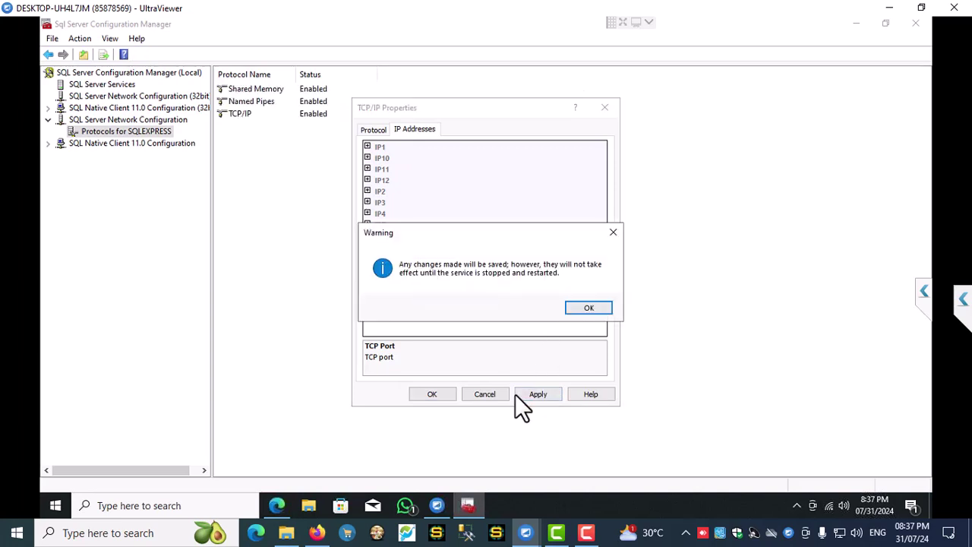
pyautogui.click(589, 307)
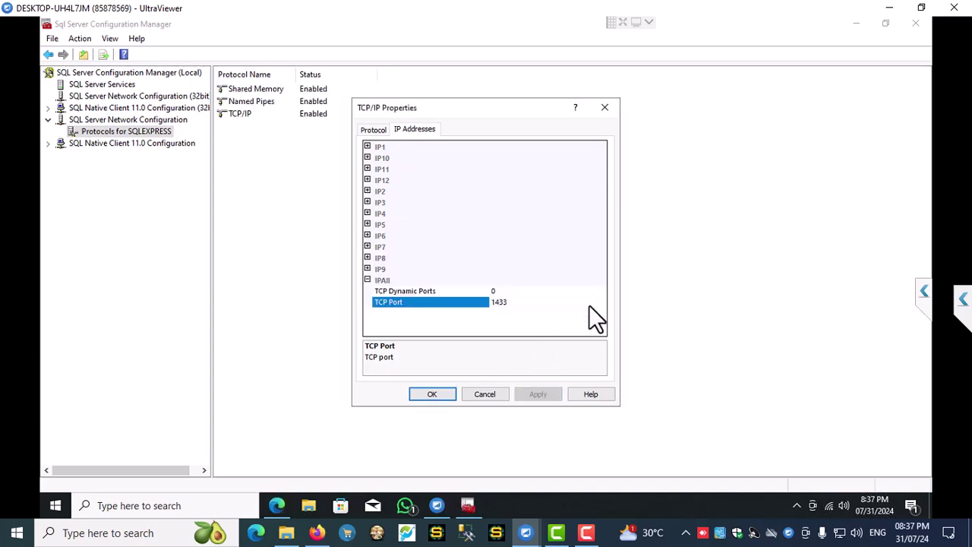
pyautogui.click(435, 394)
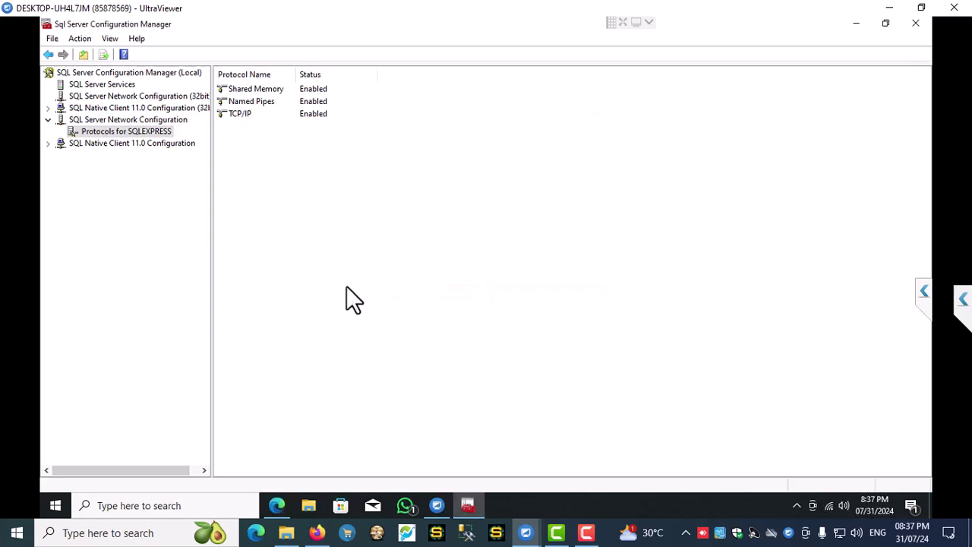
pyautogui.click(112, 86)
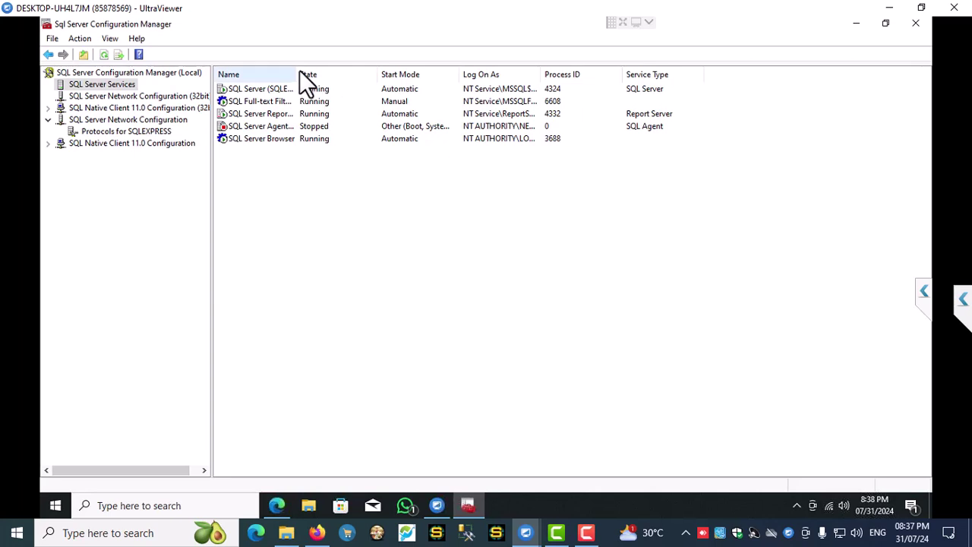
pyautogui.moveTo(300, 71); pyautogui.dragTo(433, 83)
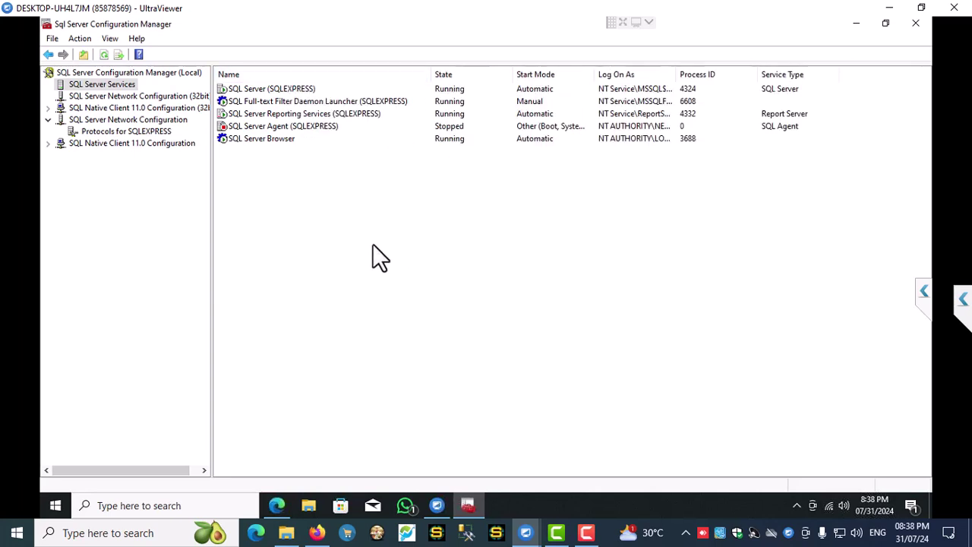
# - Close SQL Server Configuration Manager and open the Services console through a 'services' search
pyautogui.click(917, 23)
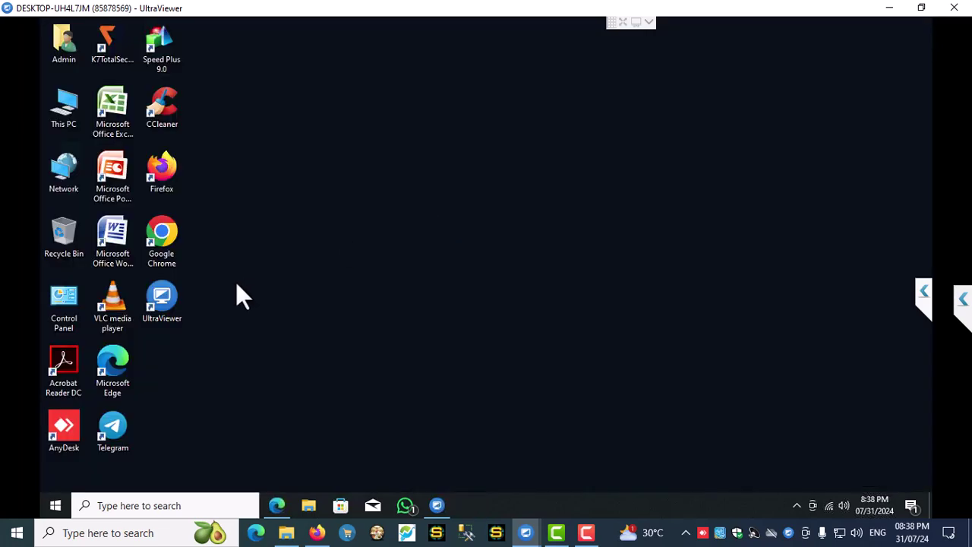
pyautogui.click(160, 506)
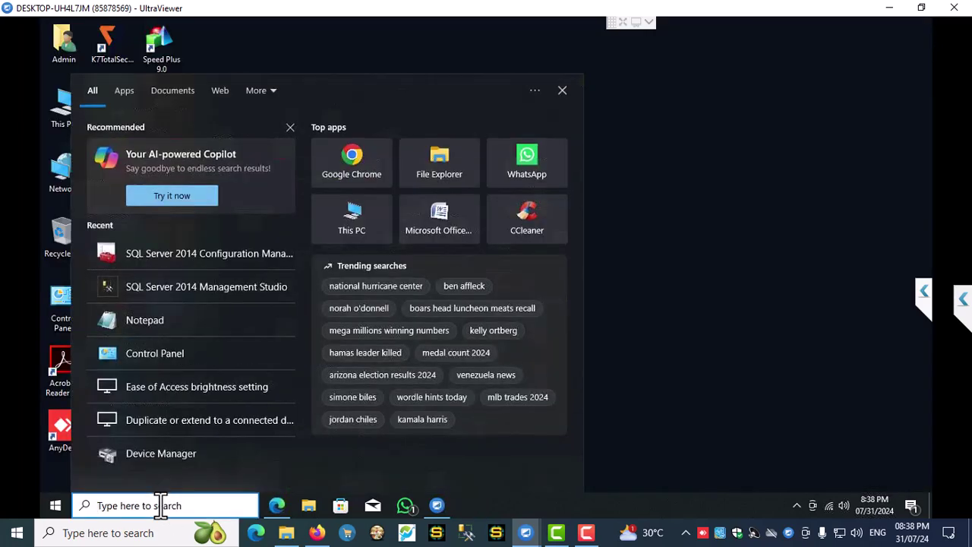
pyautogui.write('ser')
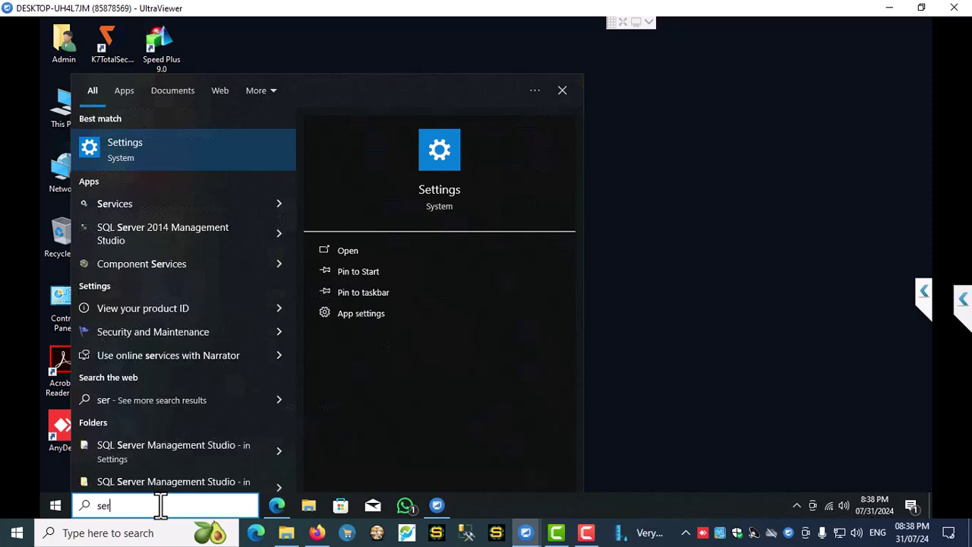
pyautogui.write('vices')
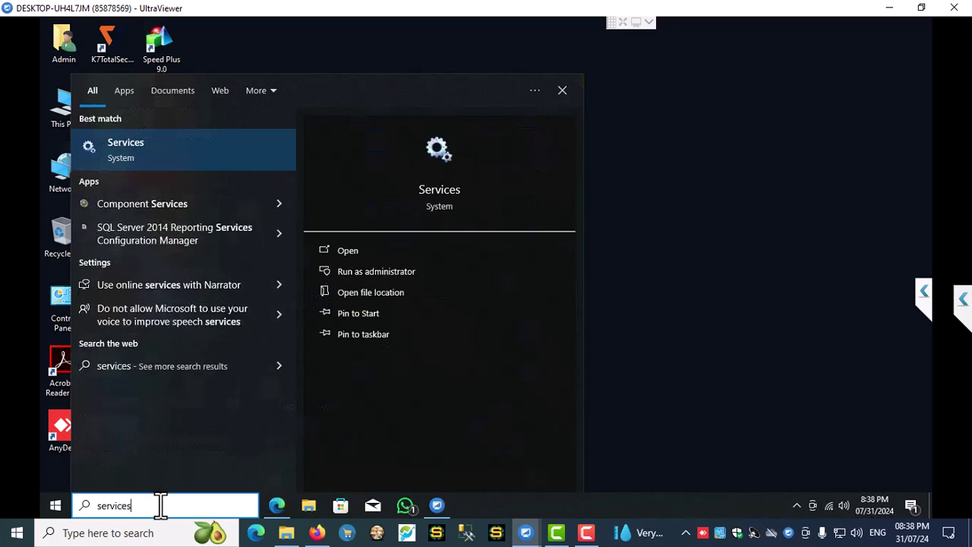
pyautogui.click(175, 153)
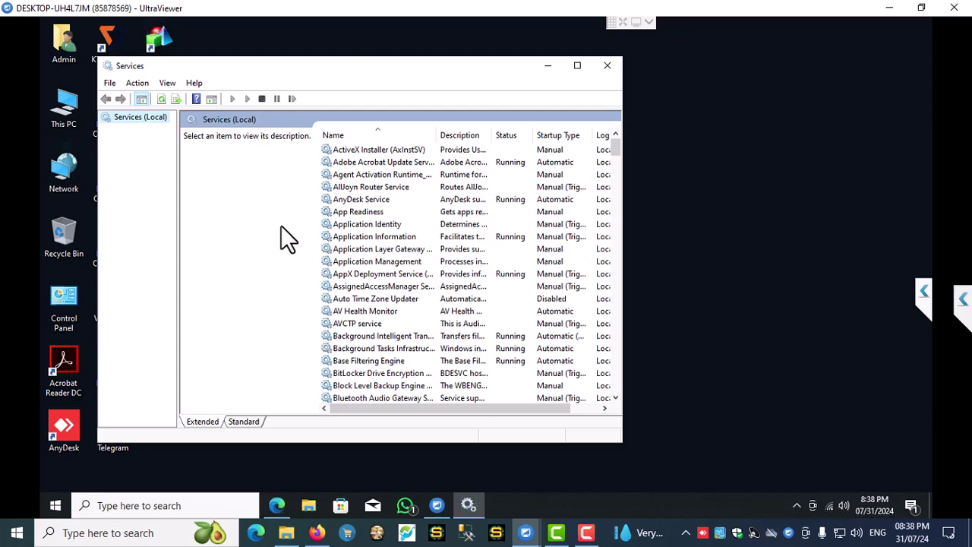
pyautogui.click(388, 235)
# - Maximize Services and restart the SQL Server (SQLEXPRESS) service
pyautogui.press('s')
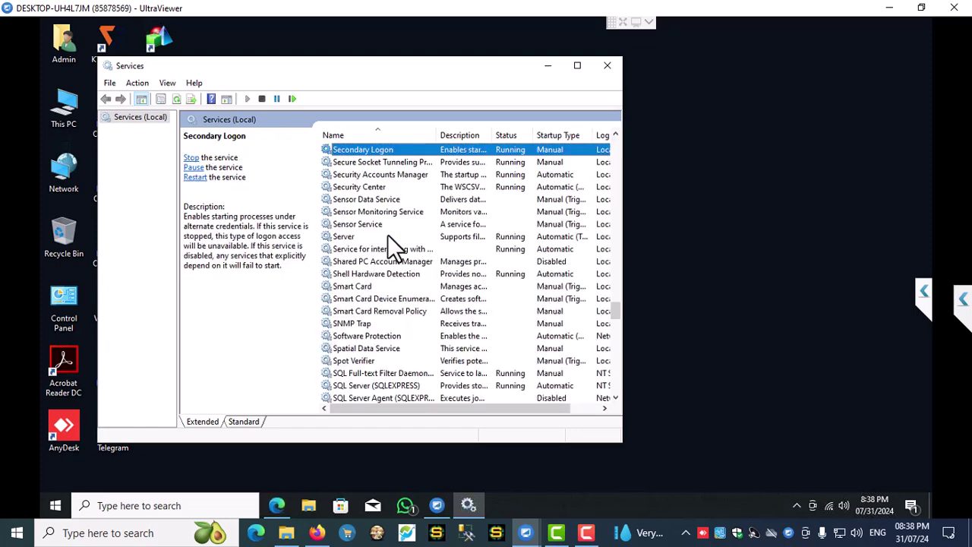
pyautogui.click(580, 68)
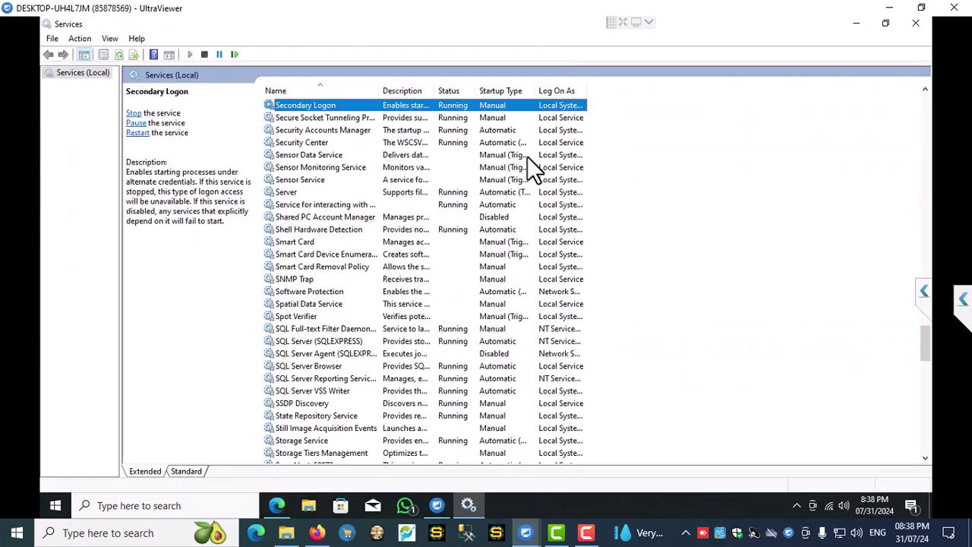
pyautogui.click(317, 344)
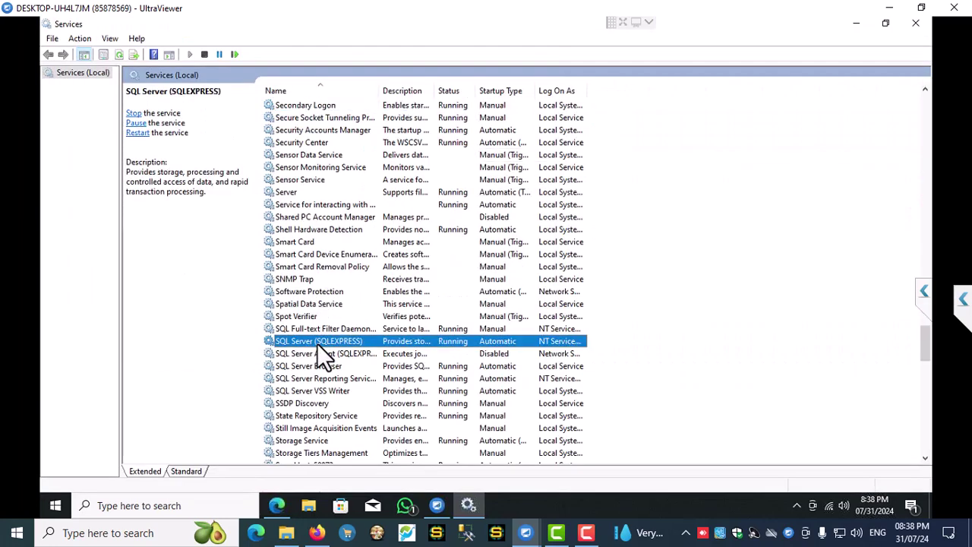
pyautogui.rightClick(317, 344)
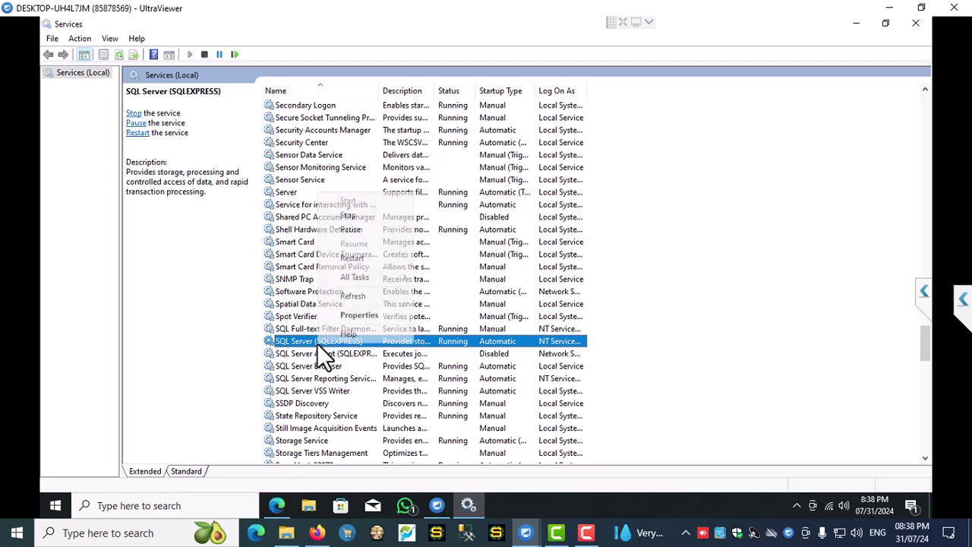
pyautogui.click(353, 259)
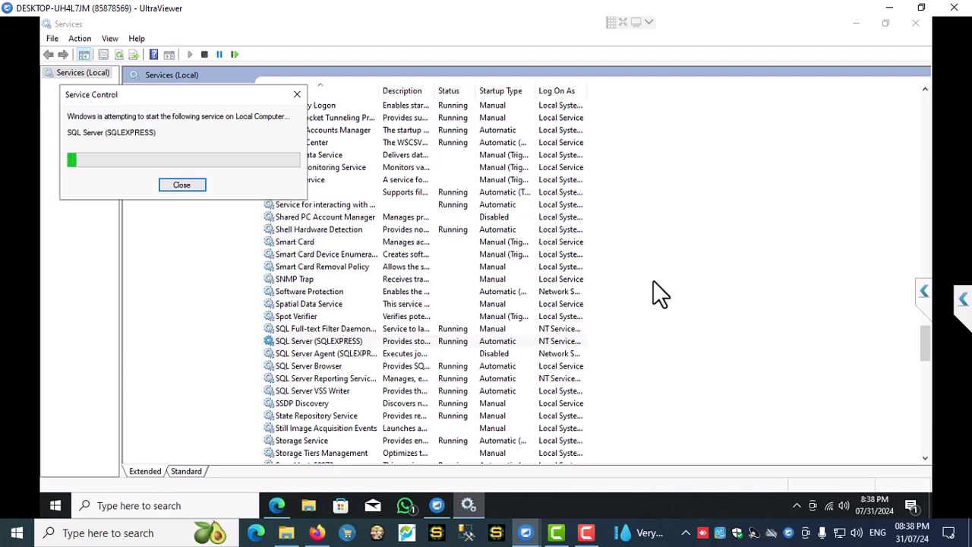
# - Set SQL Server Browser's startup type to Automatic and restart the service
pyautogui.click(319, 368)
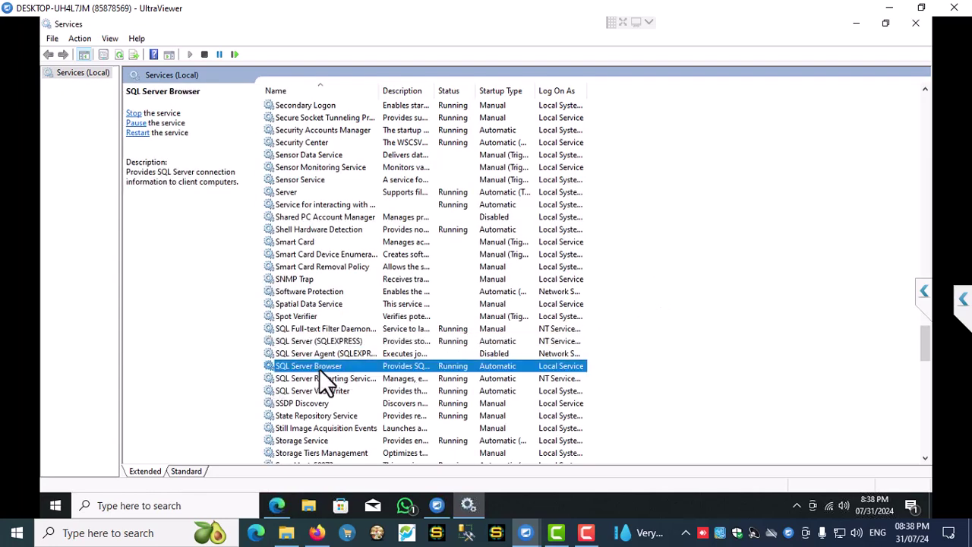
pyautogui.rightClick(319, 368)
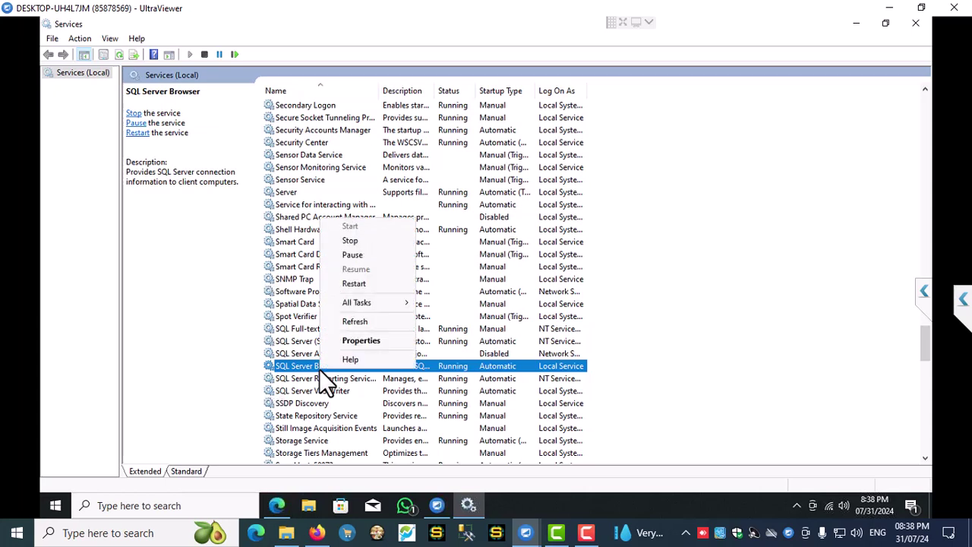
pyautogui.click(358, 339)
pyautogui.click(462, 244)
pyautogui.click(463, 244)
pyautogui.click(484, 392)
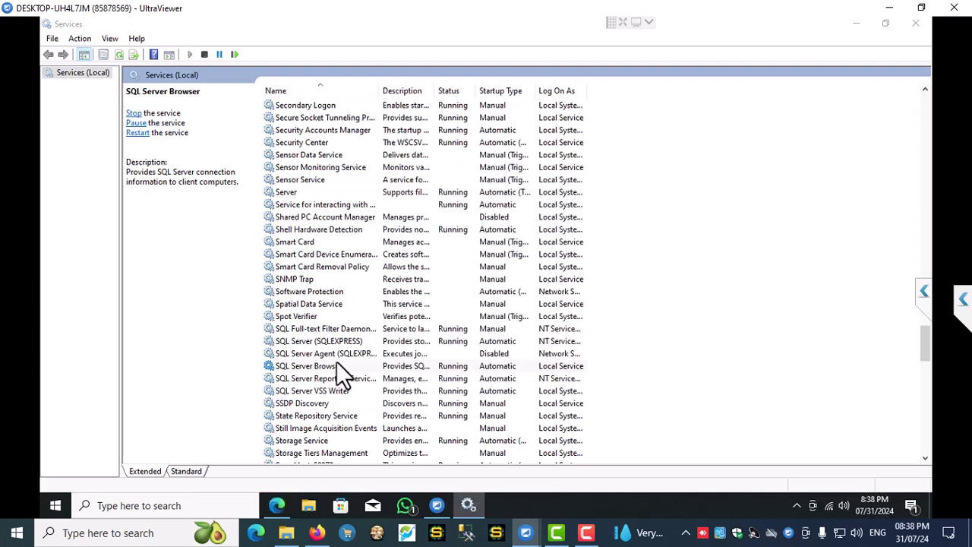
pyautogui.rightClick(318, 365)
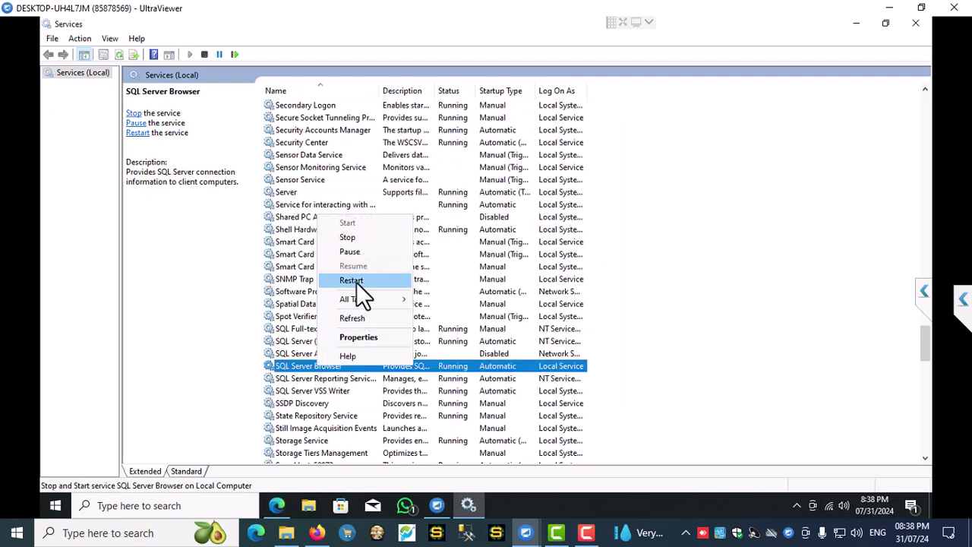
pyautogui.click(356, 281)
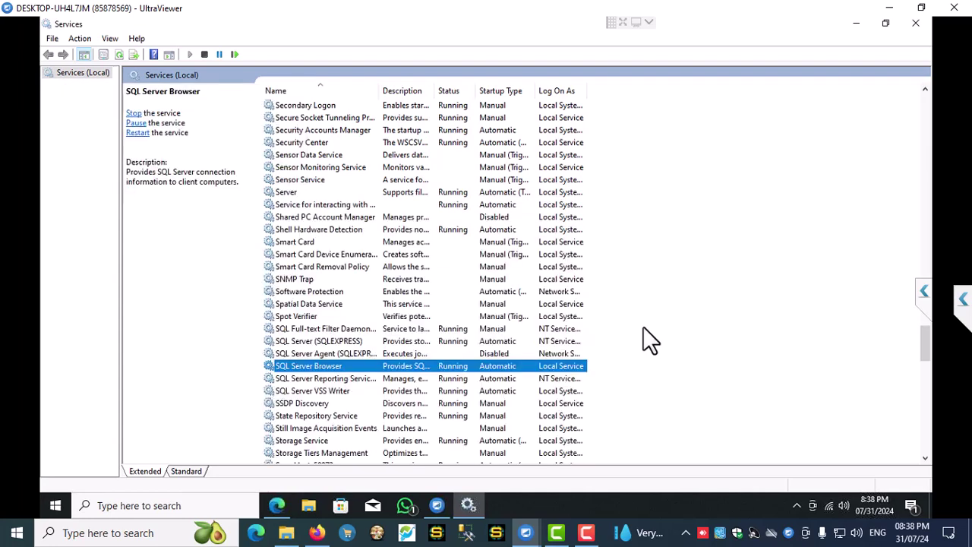
# - Close the Services window and refresh the remote desktop
pyautogui.click(915, 22)
pyautogui.rightClick(572, 247)
pyautogui.click(623, 283)
# - Find Windows Defender Firewall with a 'firewa' search, open its maximized advanced settings, and show Inbound Rules
pyautogui.click(162, 504)
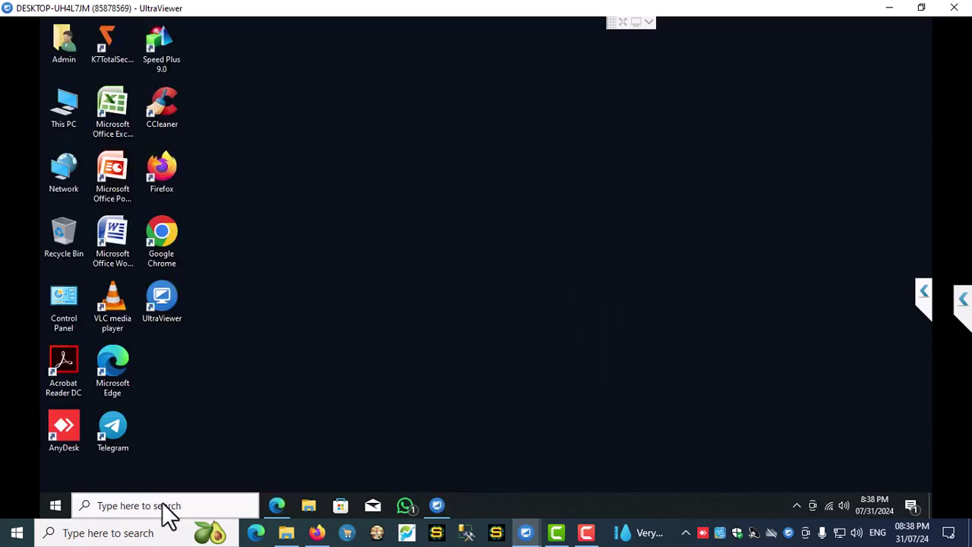
pyautogui.write('f')
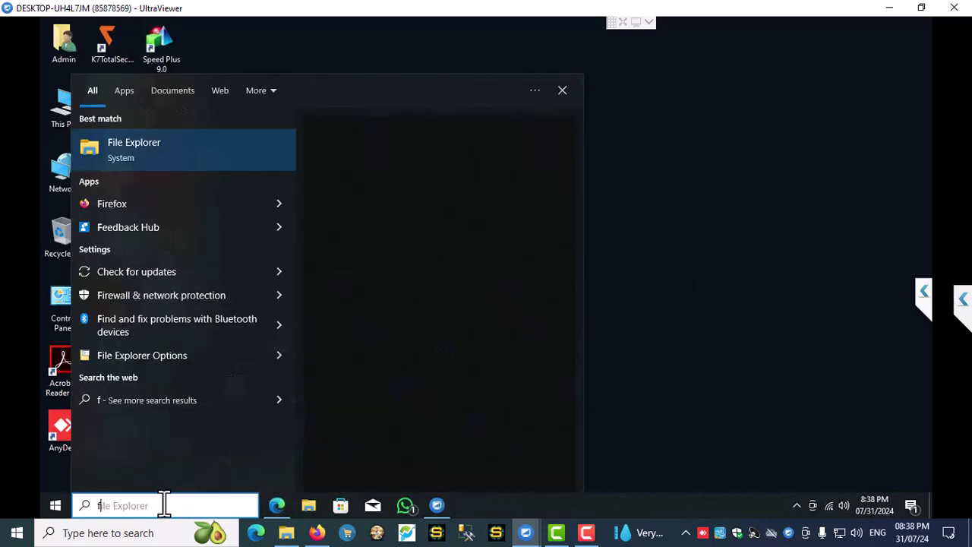
pyautogui.write('irewa')
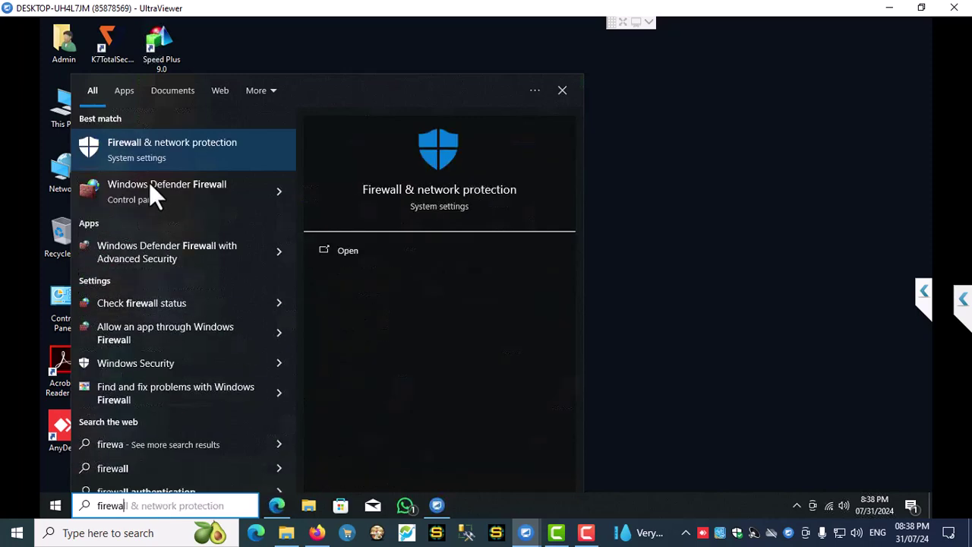
pyautogui.click(228, 199)
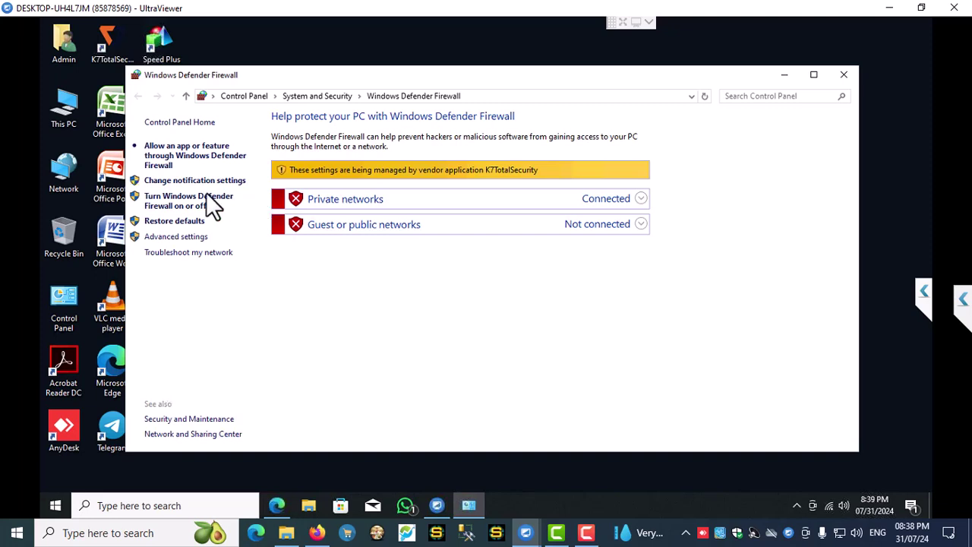
pyautogui.click(161, 238)
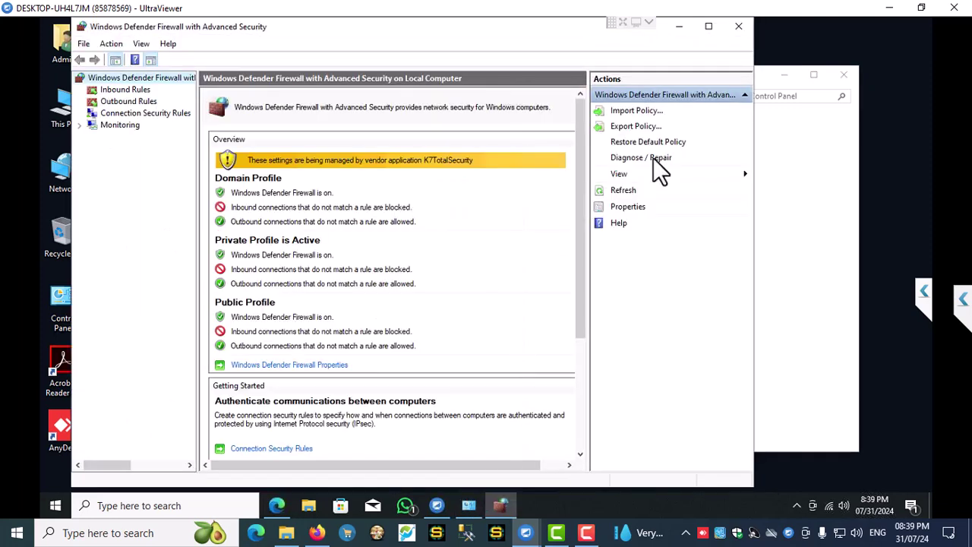
pyautogui.click(712, 27)
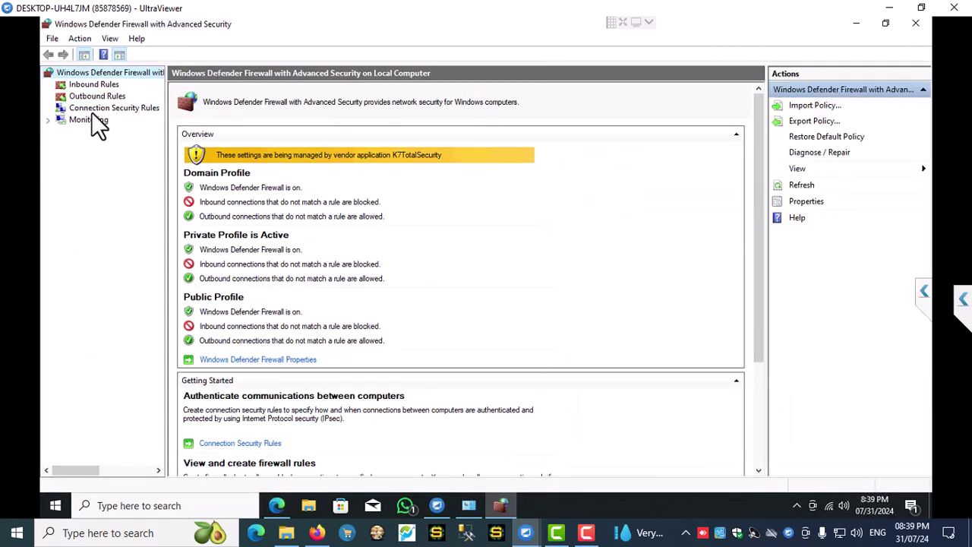
pyautogui.click(94, 84)
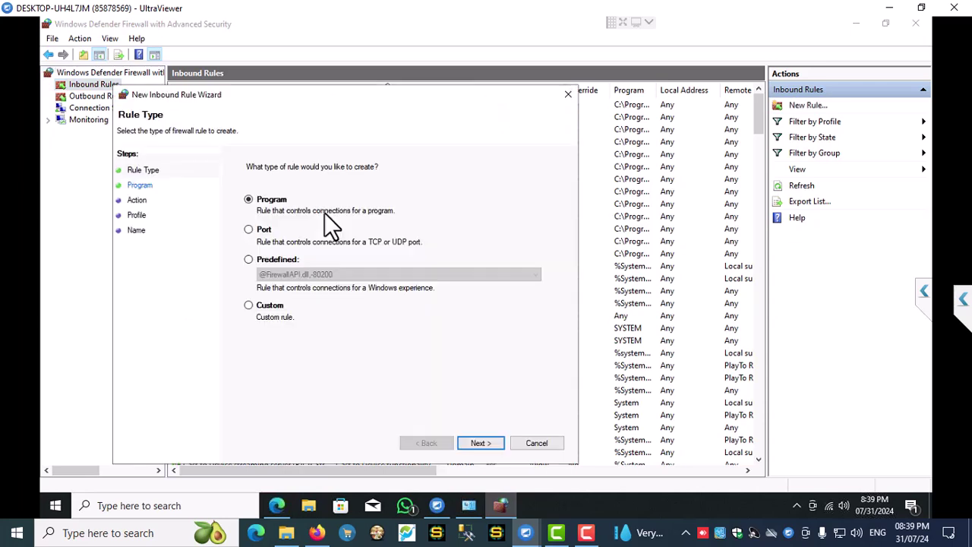
# - Create inbound port rule TCP1433 allowing TCP on all profiles
pyautogui.click(259, 231)
pyautogui.click(479, 443)
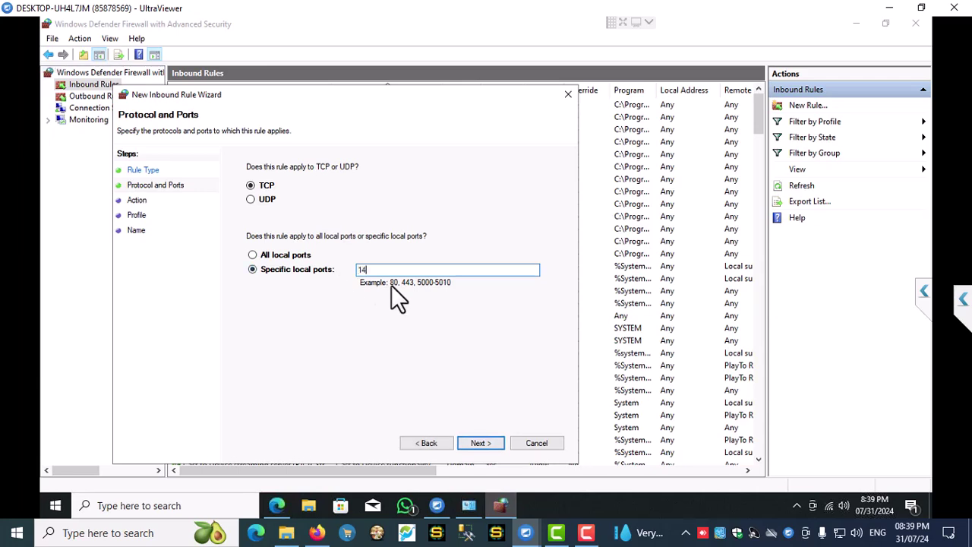
pyautogui.click(266, 186)
pyautogui.click(484, 445)
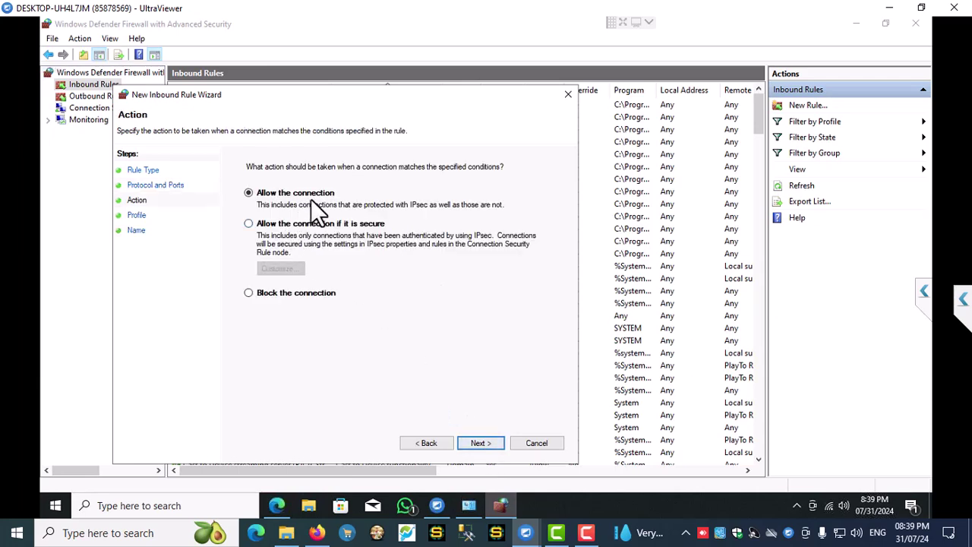
pyautogui.click(480, 442)
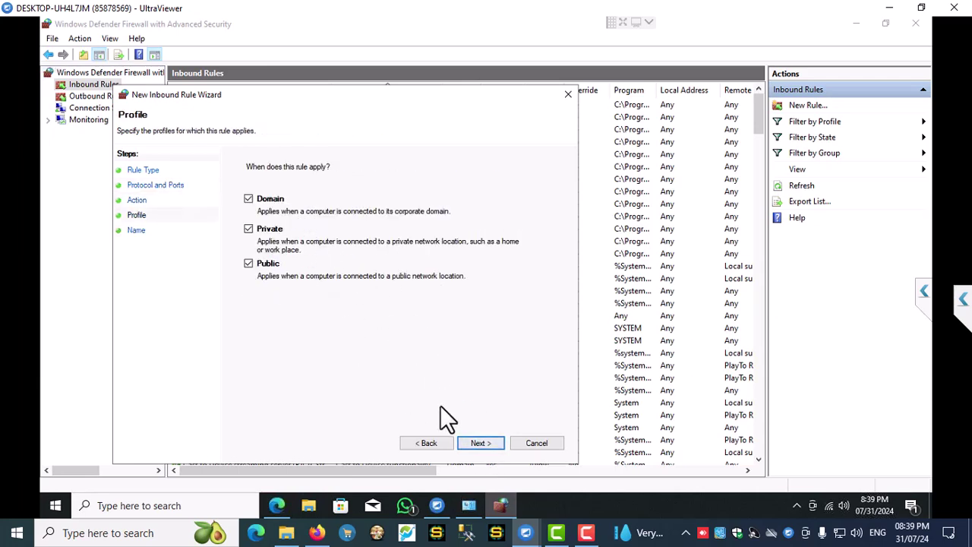
pyautogui.click(481, 443)
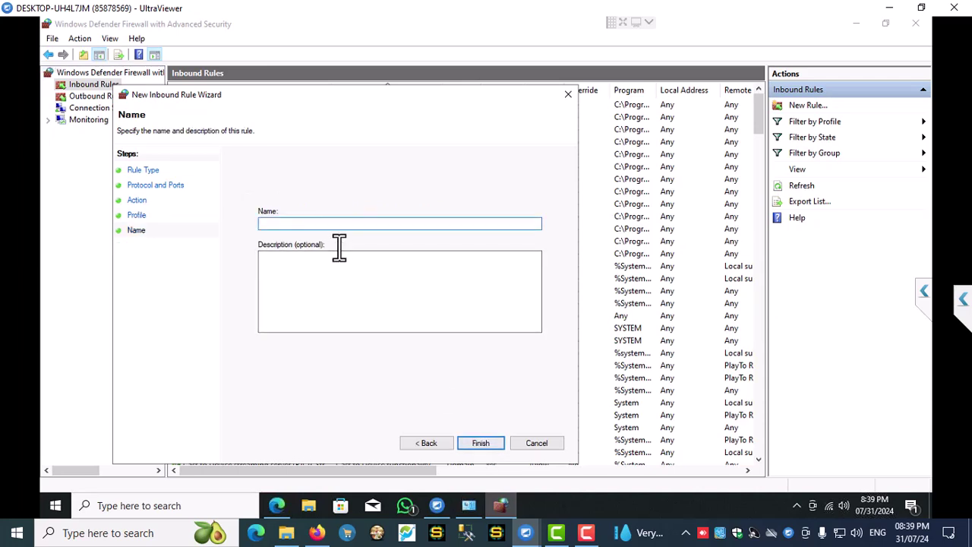
pyautogui.write('TCP1433')
pyautogui.click(487, 438)
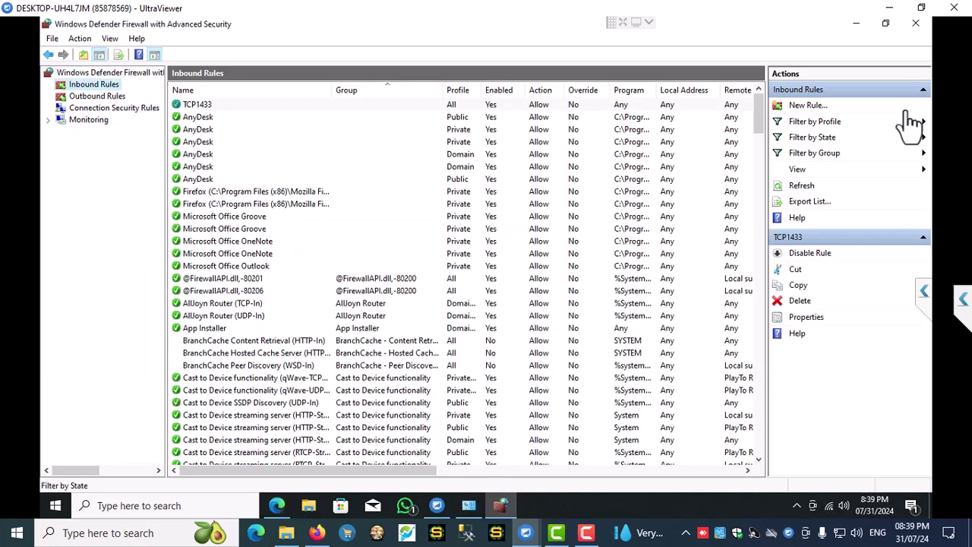
# - Create inbound port rule UDP1434 allowing UDP port 1434 on all profiles
pyautogui.click(813, 106)
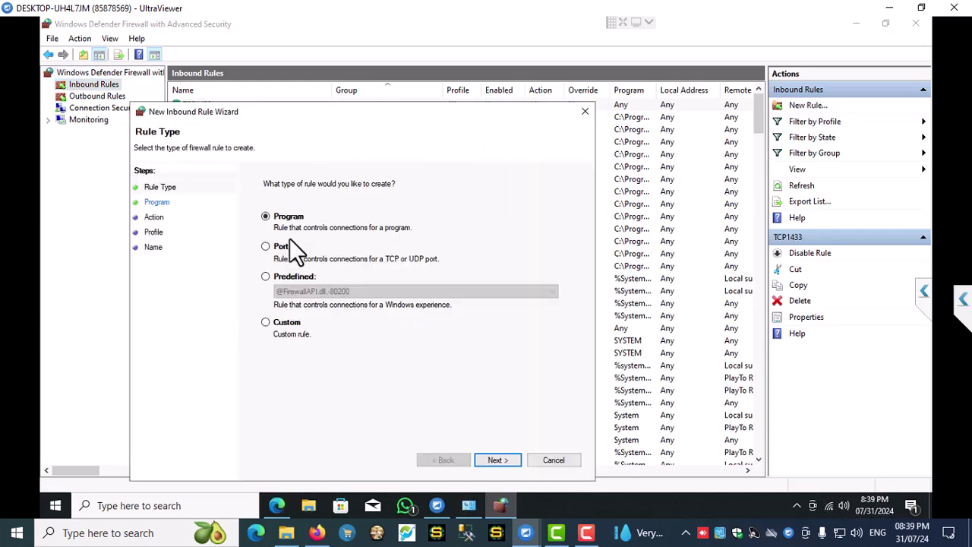
pyautogui.click(277, 246)
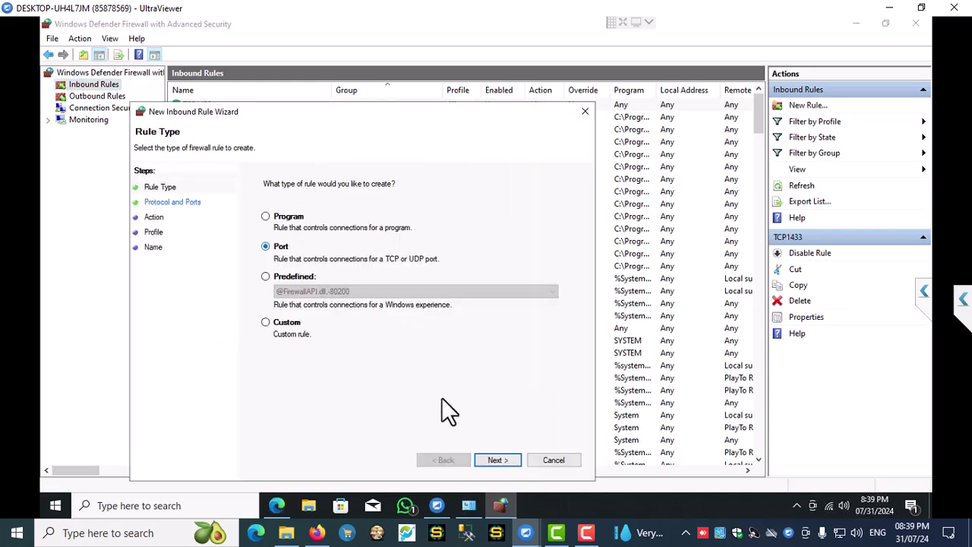
pyautogui.click(497, 460)
pyautogui.click(269, 217)
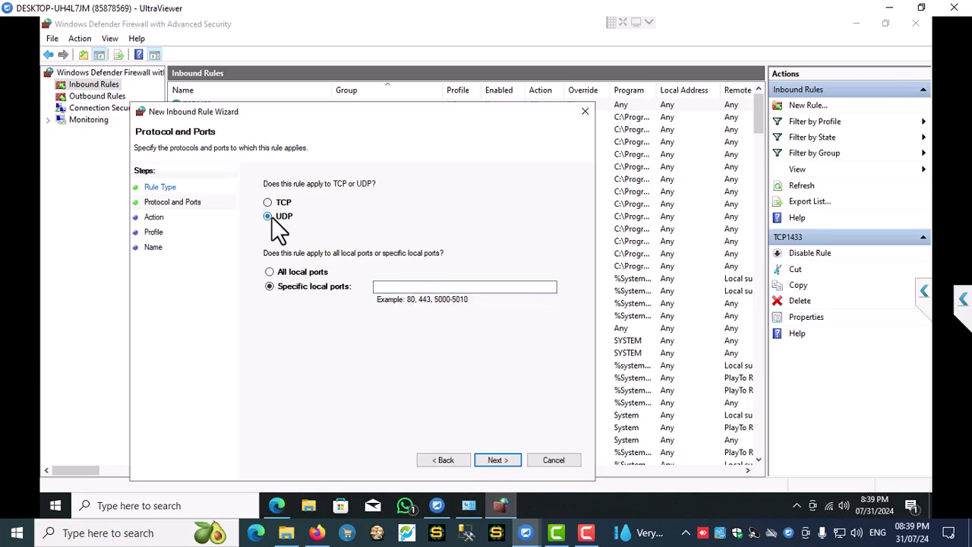
pyautogui.click(411, 286)
pyautogui.write('1434')
pyautogui.click(495, 462)
pyautogui.click(497, 461)
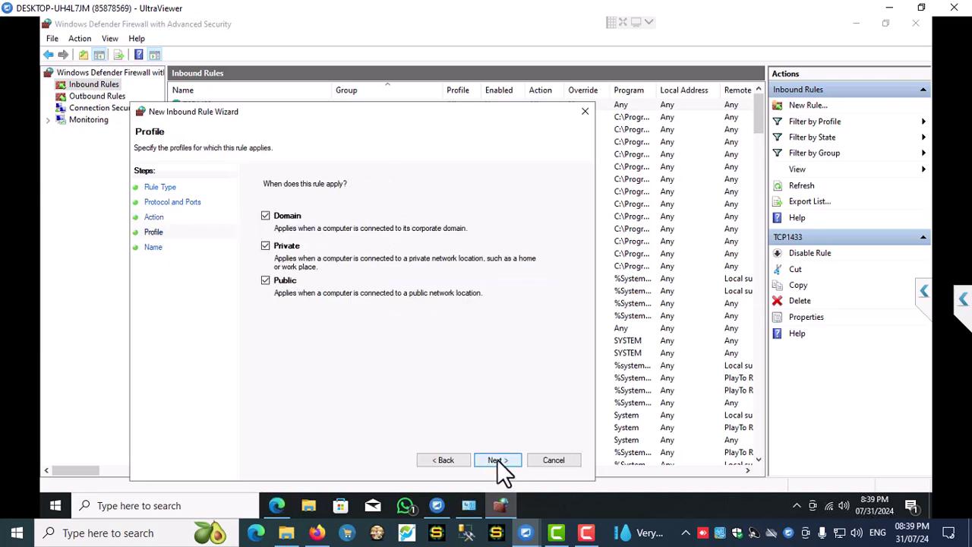
pyautogui.click(497, 459)
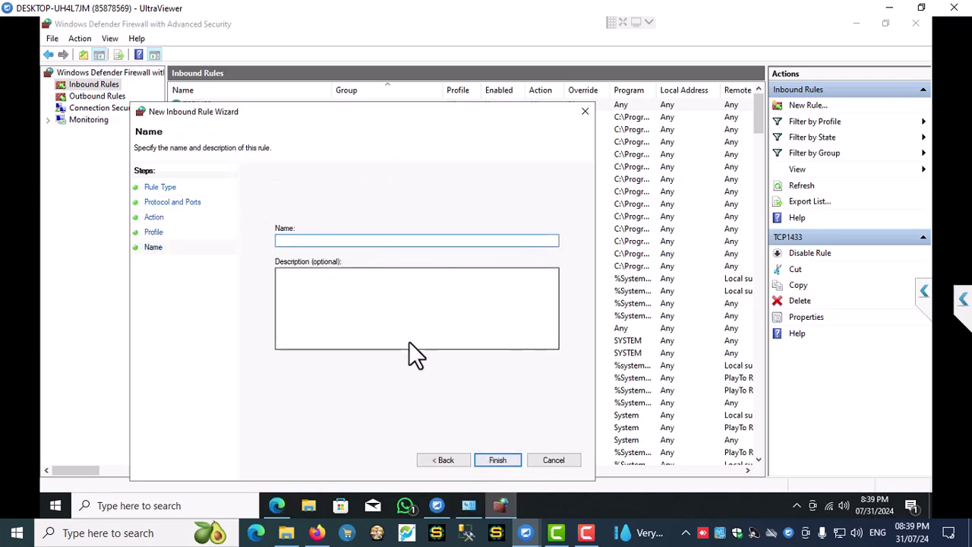
pyautogui.write('UDP1434')
pyautogui.click(495, 460)
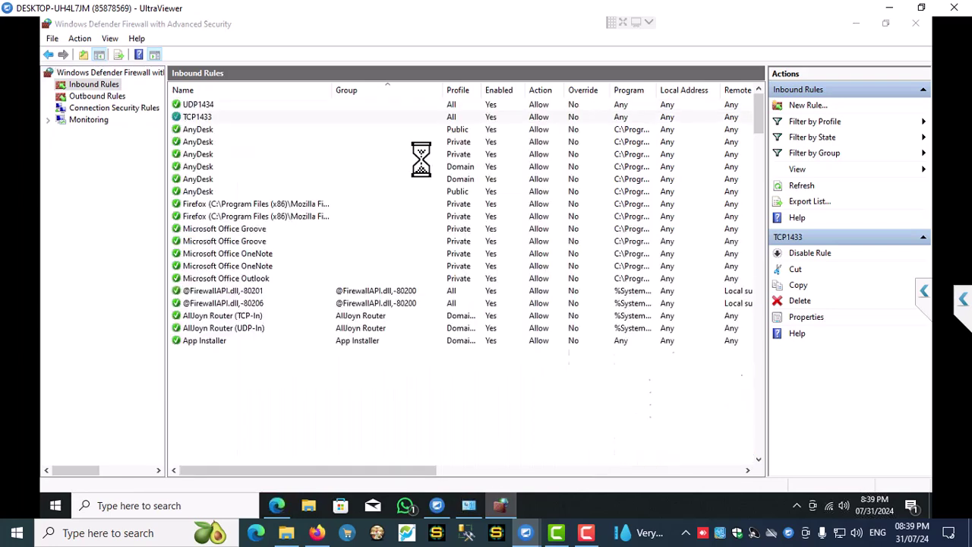
# - Create outbound port rule TCP1433 allowing port 1433 on all profiles
pyautogui.click(99, 96)
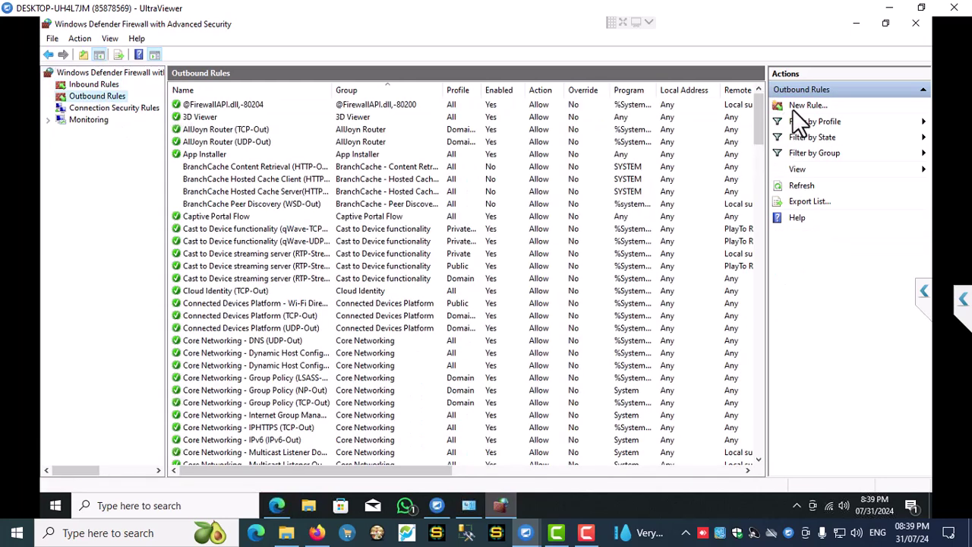
pyautogui.click(820, 107)
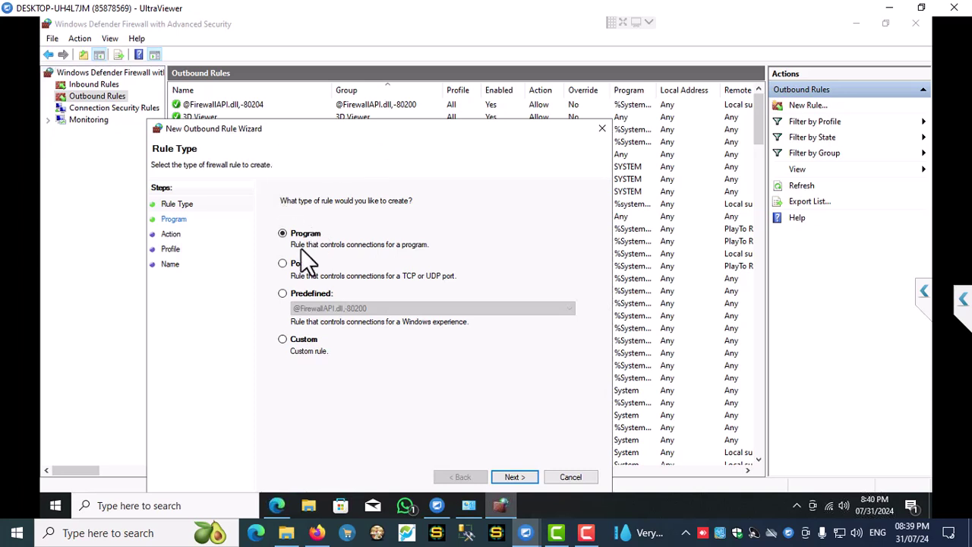
pyautogui.click(294, 266)
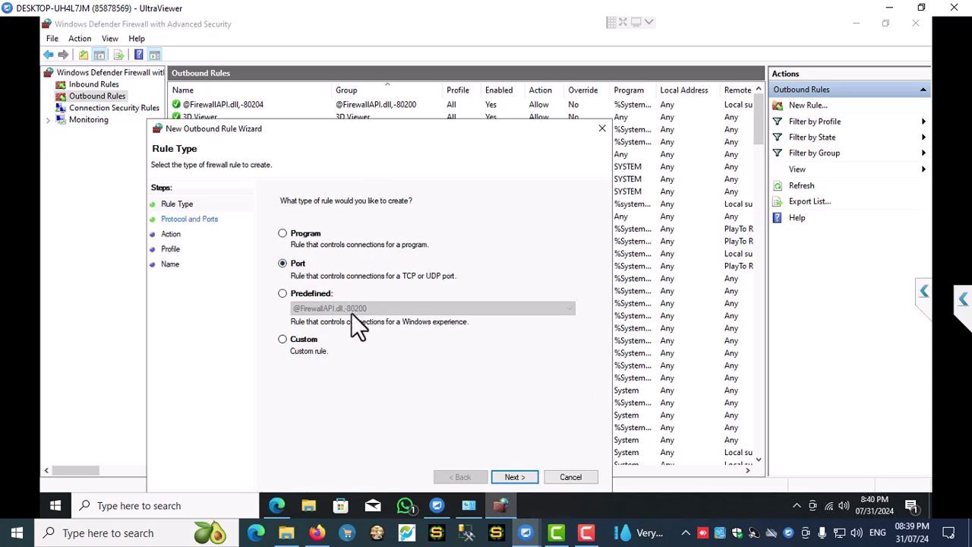
pyautogui.click(514, 477)
pyautogui.write('1433')
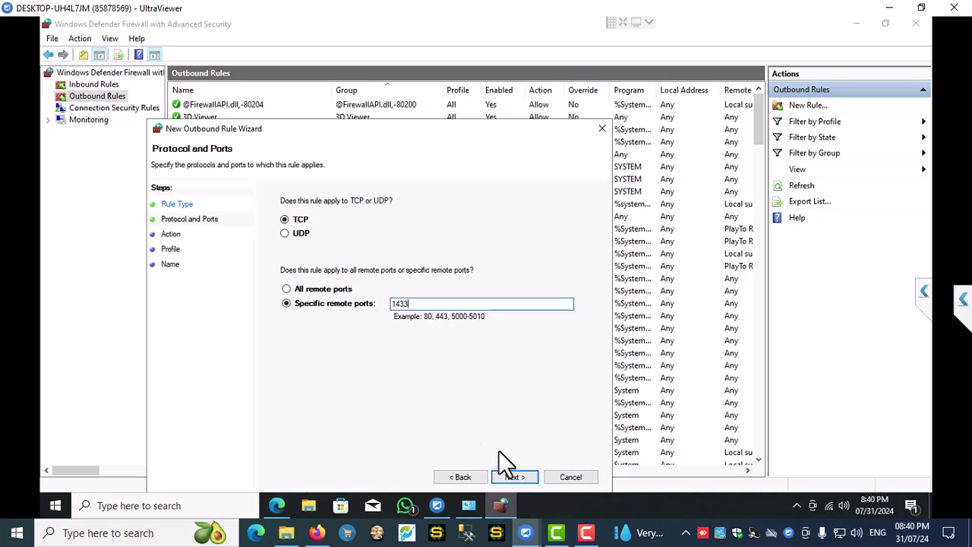
pyautogui.click(514, 477)
pyautogui.click(316, 230)
pyautogui.click(514, 477)
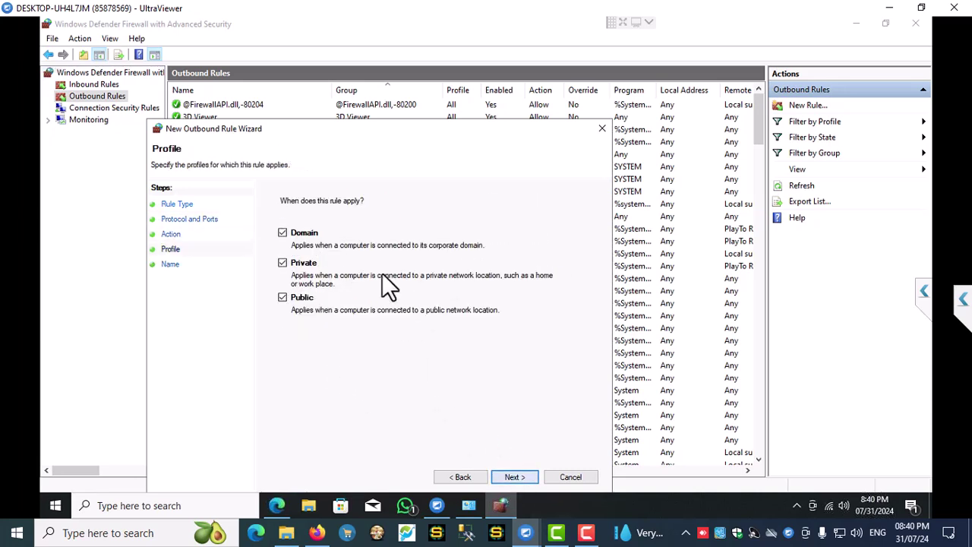
pyautogui.click(524, 481)
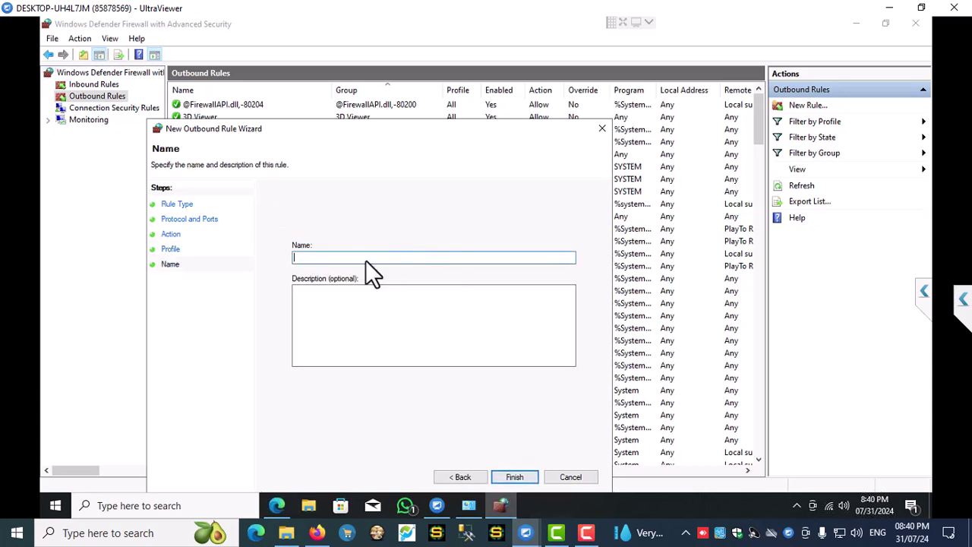
pyautogui.write('TCP1433')
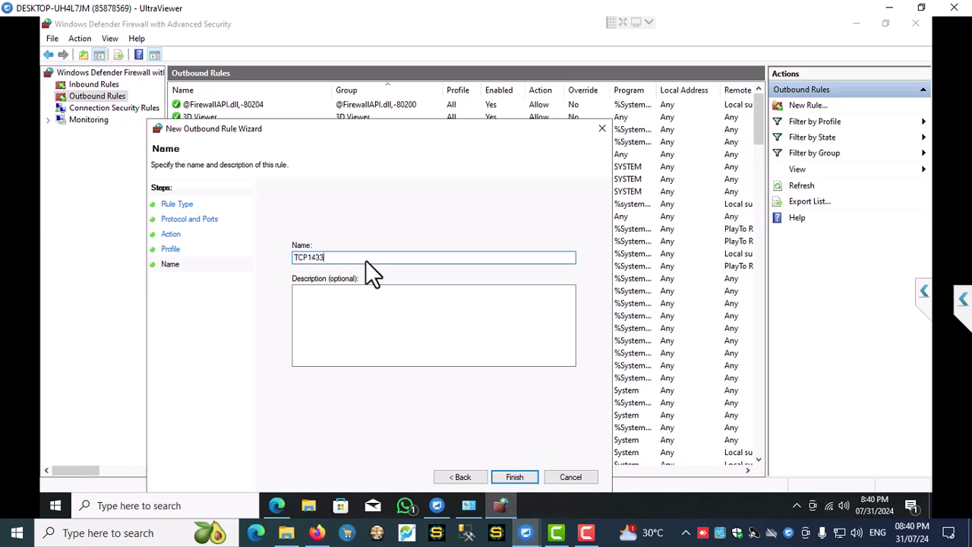
pyautogui.click(515, 477)
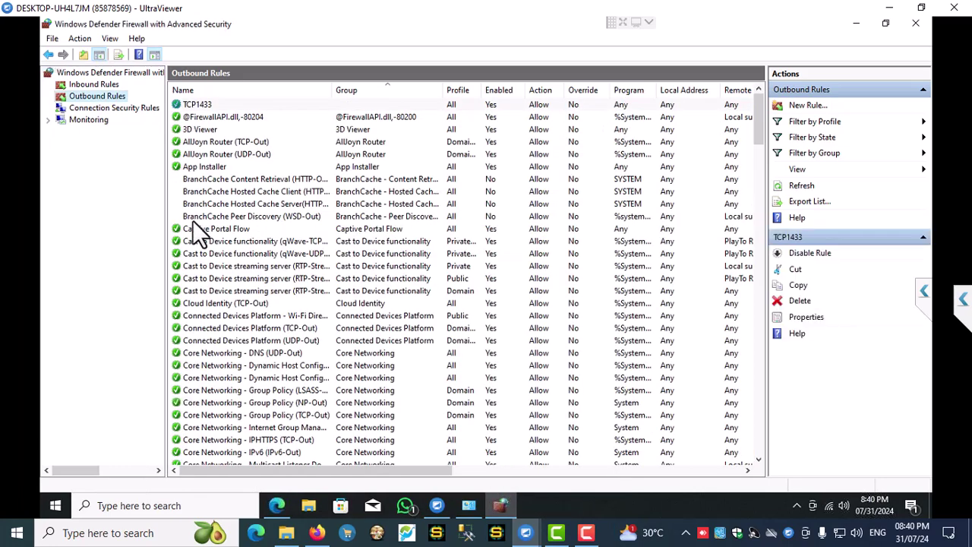
# - Add outbound rule UDP1434 allowing UDP port 1434 on all profiles, then close advanced settings
pyautogui.click(808, 106)
pyautogui.click(199, 179)
pyautogui.click(430, 392)
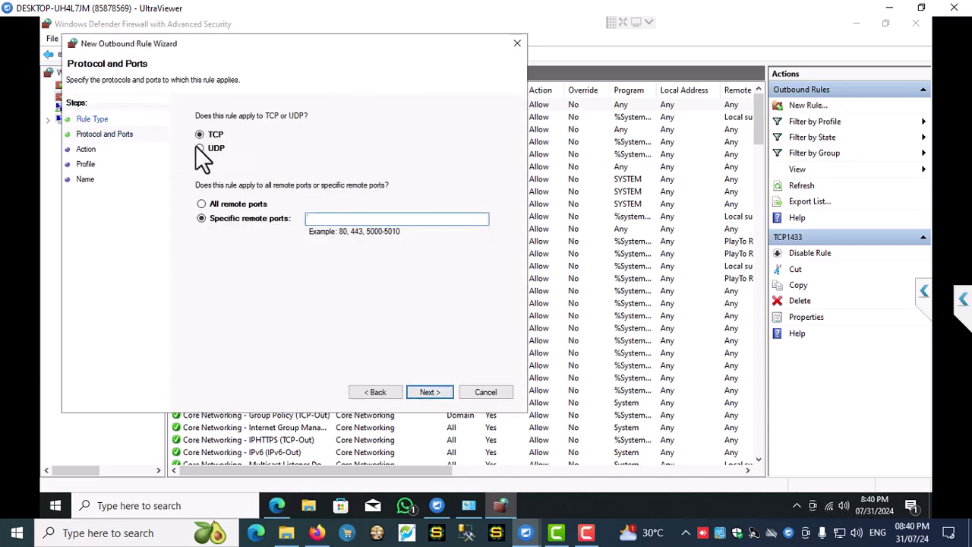
pyautogui.click(208, 150)
pyautogui.click(347, 220)
pyautogui.write('1434')
pyautogui.click(429, 392)
pyautogui.click(247, 143)
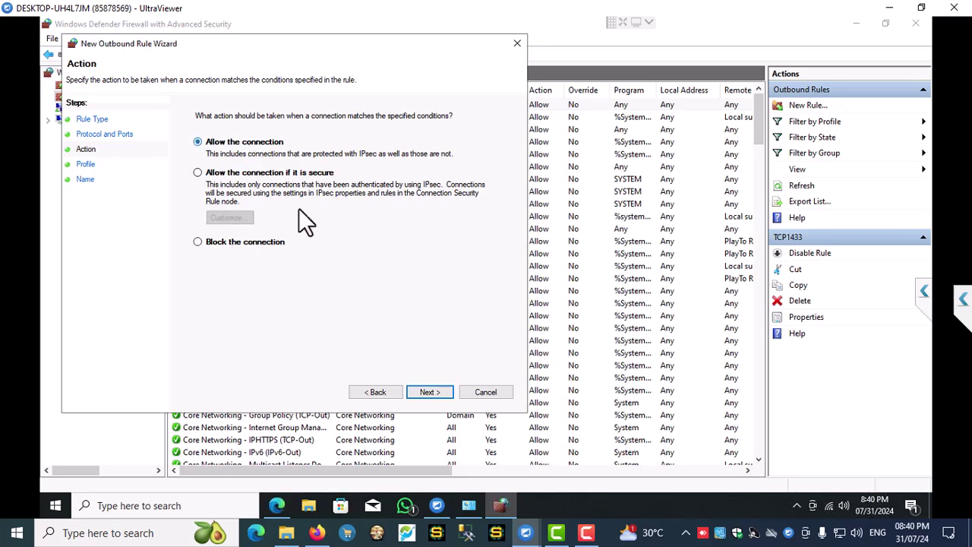
pyautogui.click(430, 392)
pyautogui.click(428, 392)
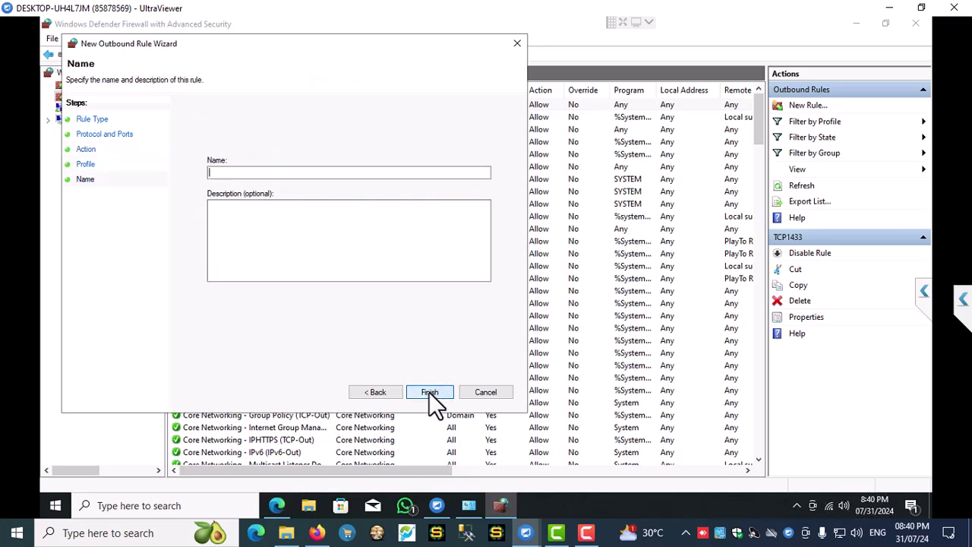
pyautogui.write('UD')
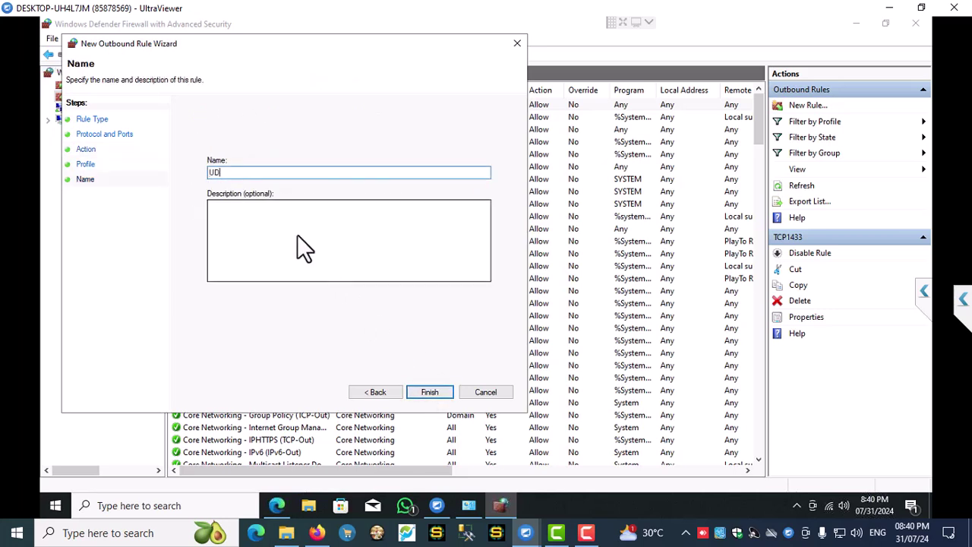
pyautogui.write('P1434')
pyautogui.click(430, 391)
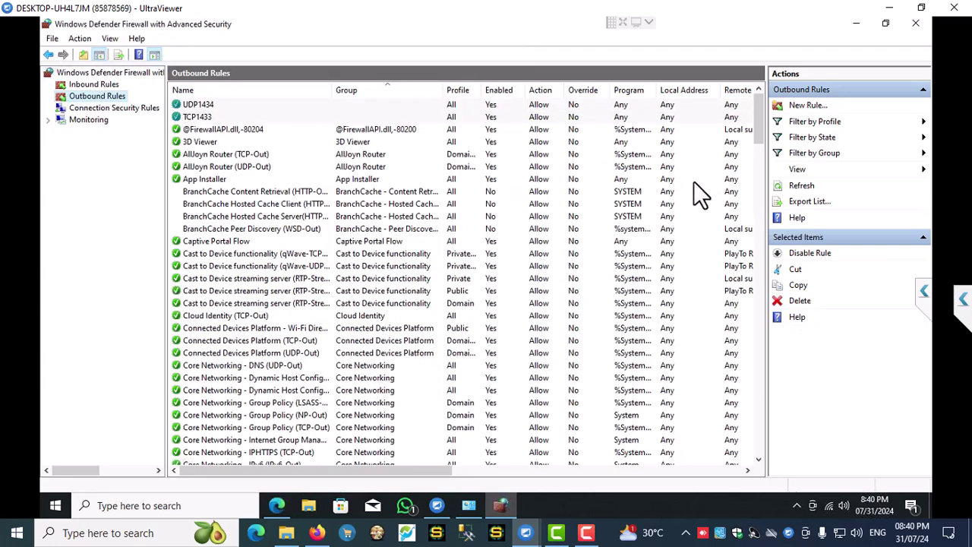
pyautogui.click(915, 22)
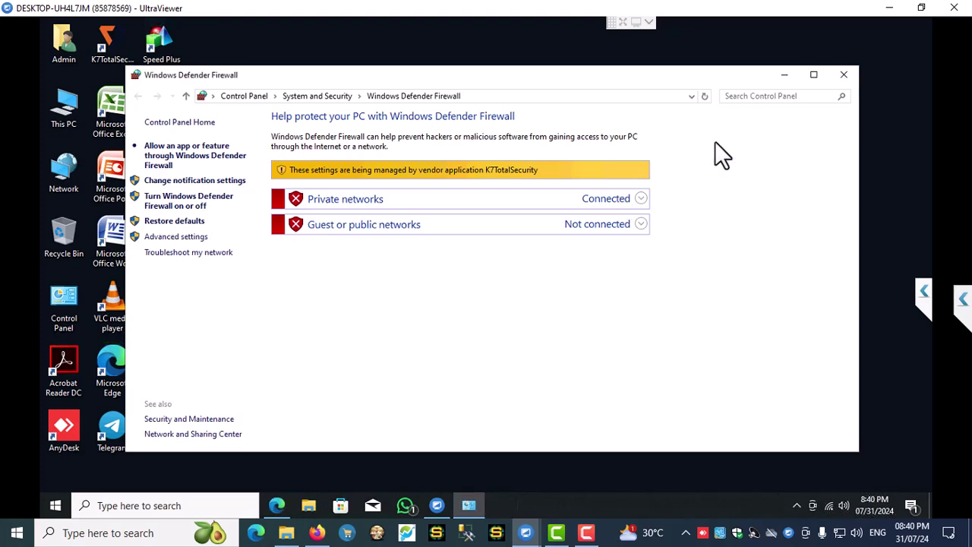
# - Close the firewall page, refresh the desktop, and run Management Studio as administrator via a 'SQL' search
pyautogui.click(845, 75)
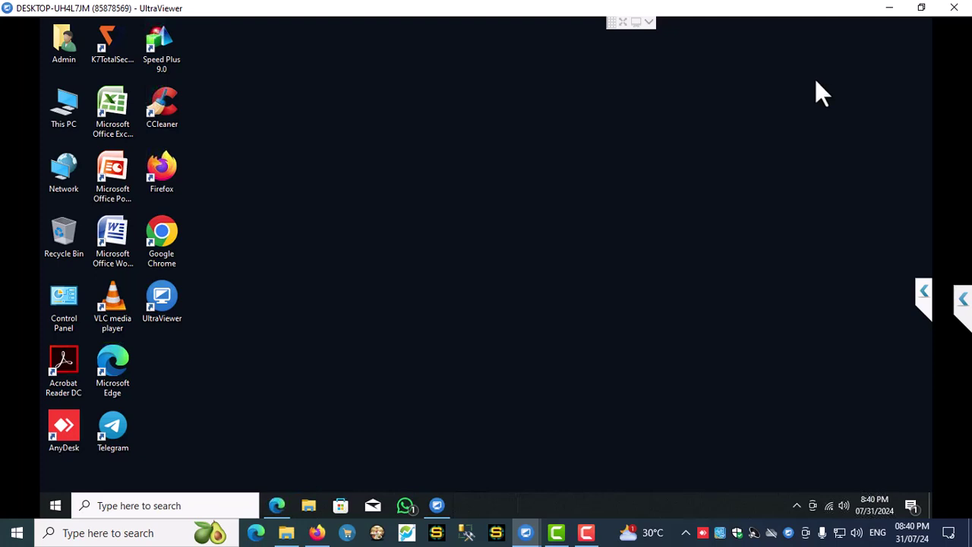
pyautogui.rightClick(537, 147)
pyautogui.click(580, 186)
pyautogui.click(130, 508)
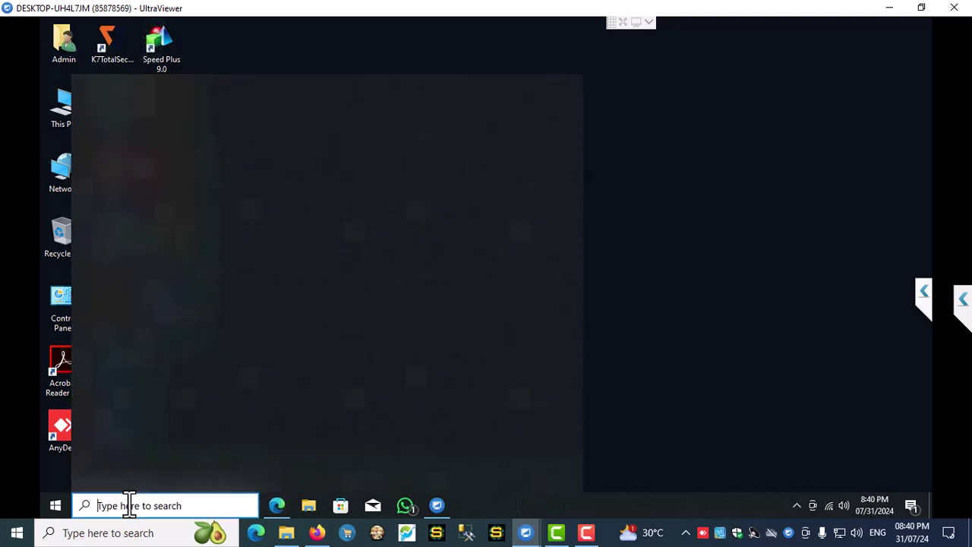
pyautogui.write('SQL')
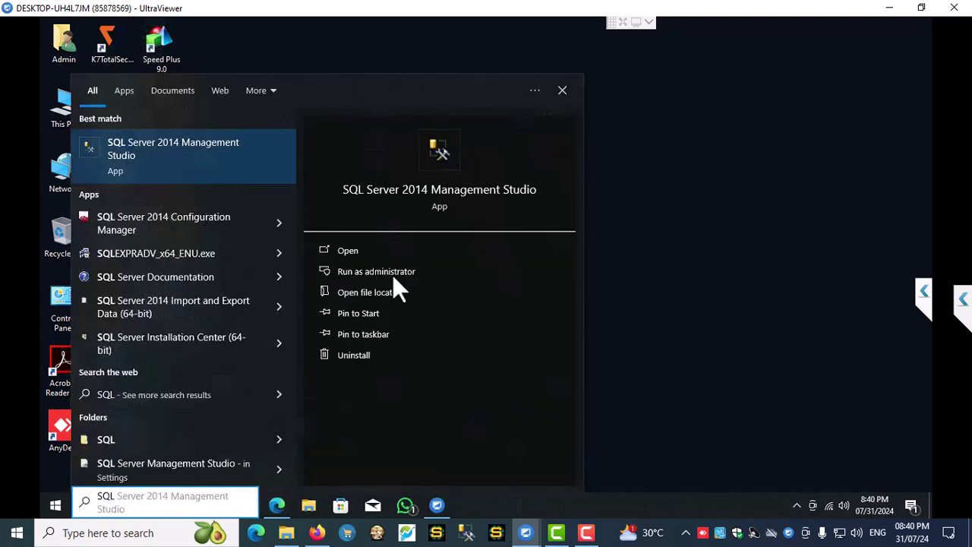
pyautogui.click(393, 273)
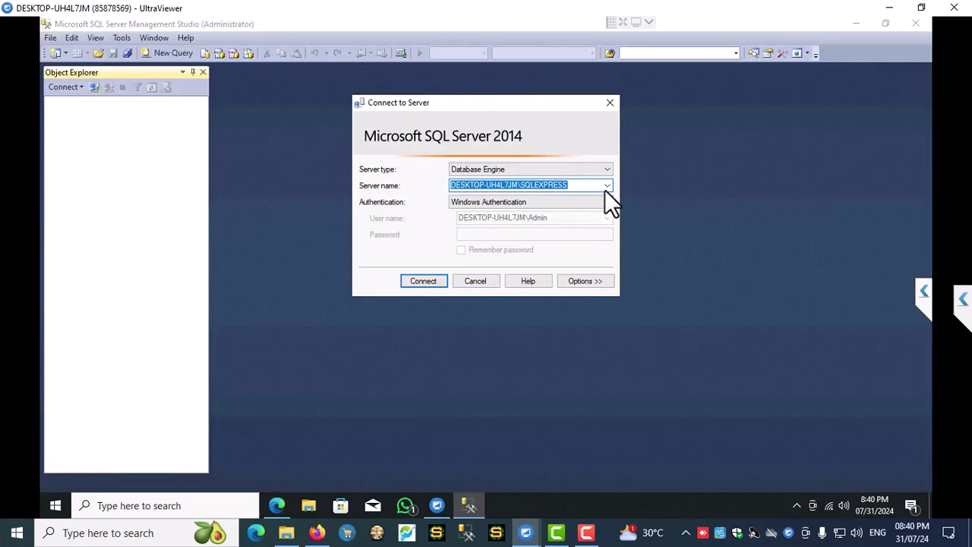
# - Browse for servers and choose the networked SQLEXPRESS instance as the server name
pyautogui.click(609, 186)
pyautogui.click(494, 205)
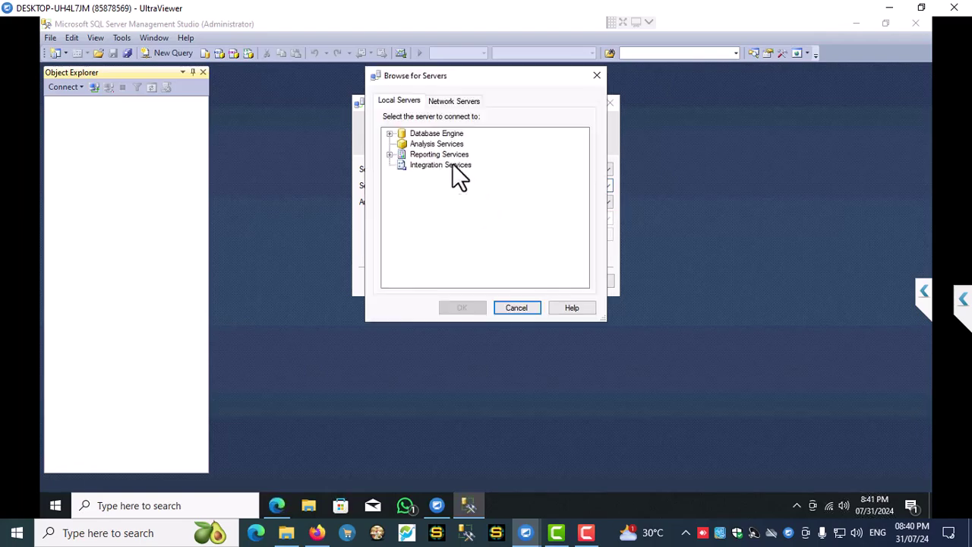
pyautogui.click(454, 106)
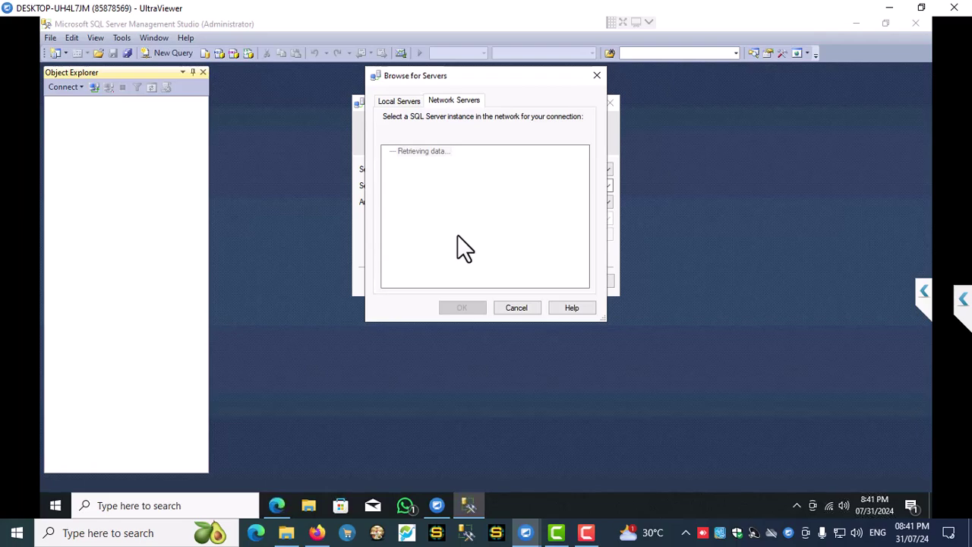
pyautogui.click(400, 103)
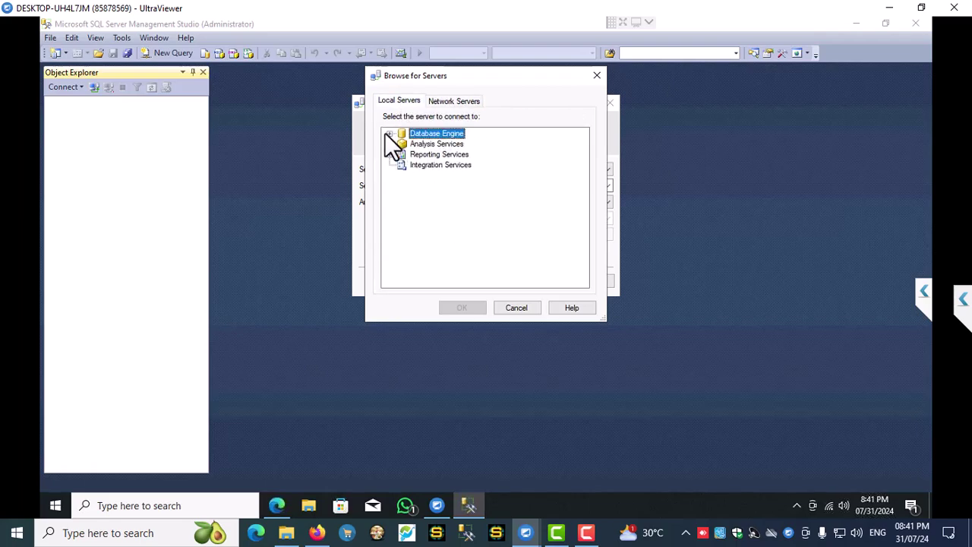
pyautogui.click(390, 133)
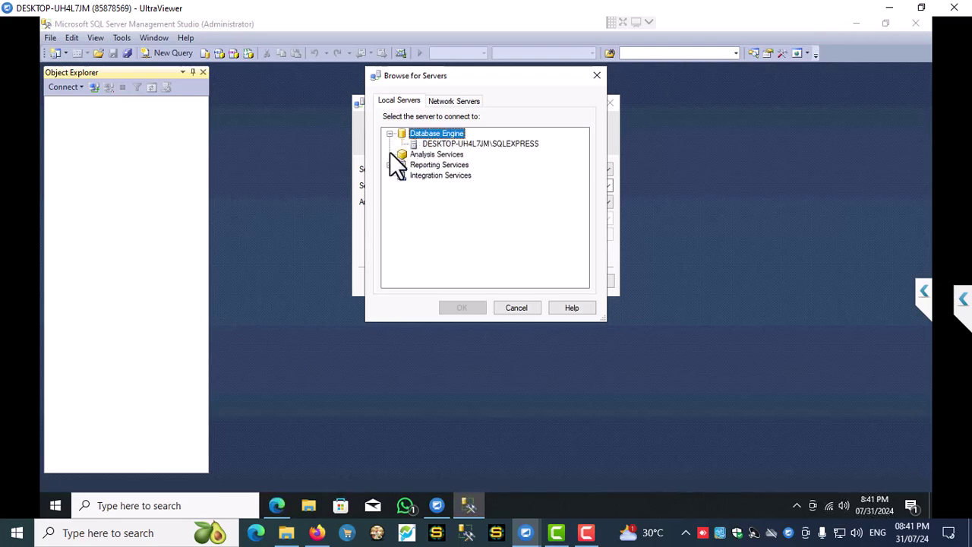
pyautogui.click(456, 143)
pyautogui.click(452, 102)
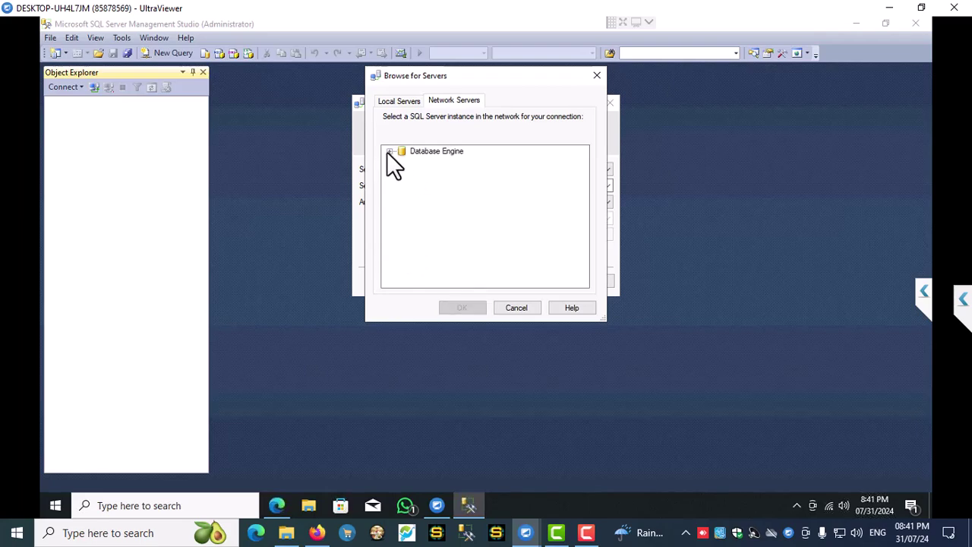
pyautogui.click(389, 152)
pyautogui.click(431, 160)
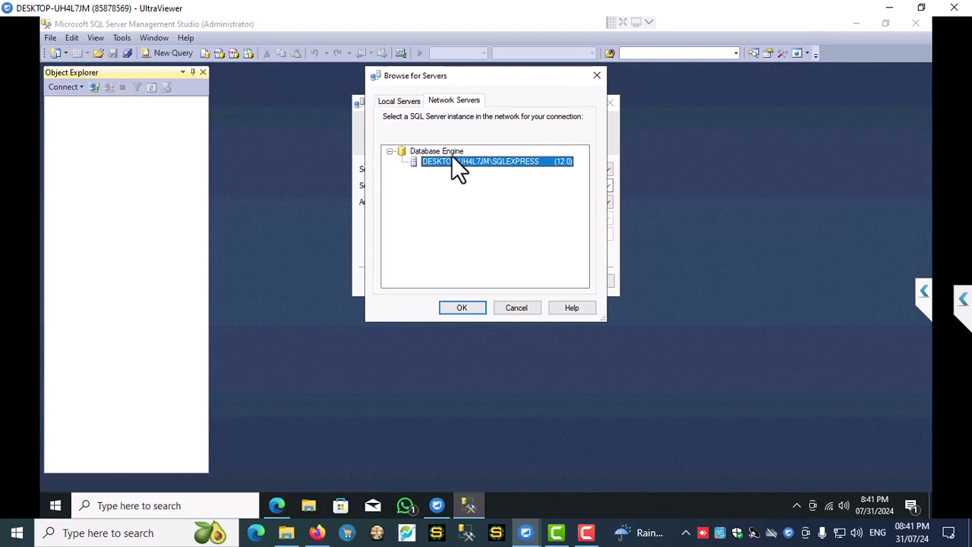
pyautogui.click(463, 308)
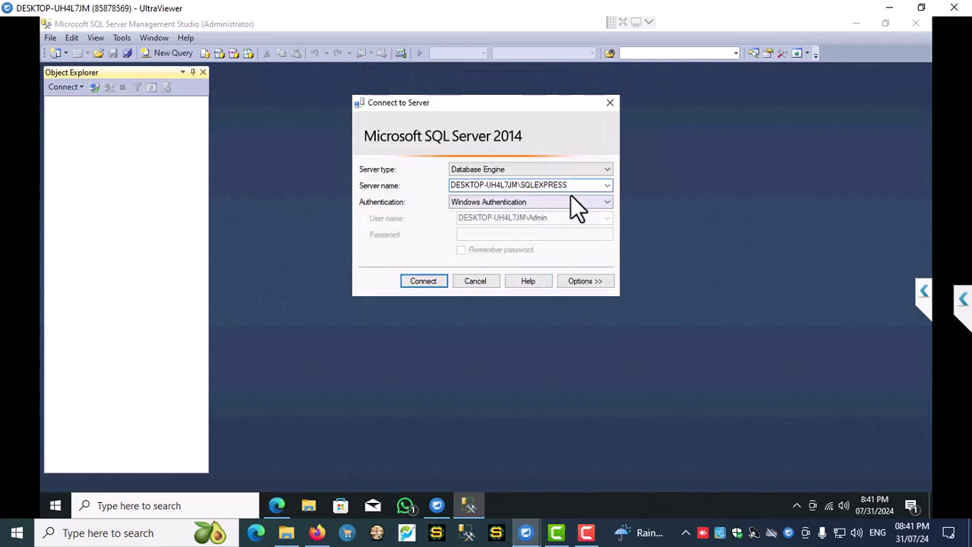
# - Connect to SQLEXPRESS, then close Management Studio and refresh the desktop
pyautogui.press('Return')
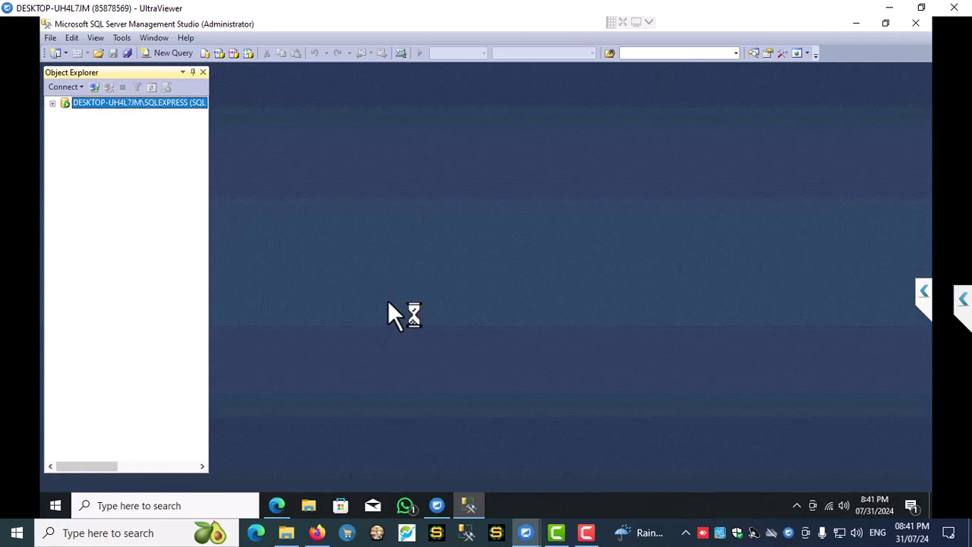
pyautogui.click(914, 24)
pyautogui.rightClick(395, 220)
pyautogui.click(432, 259)
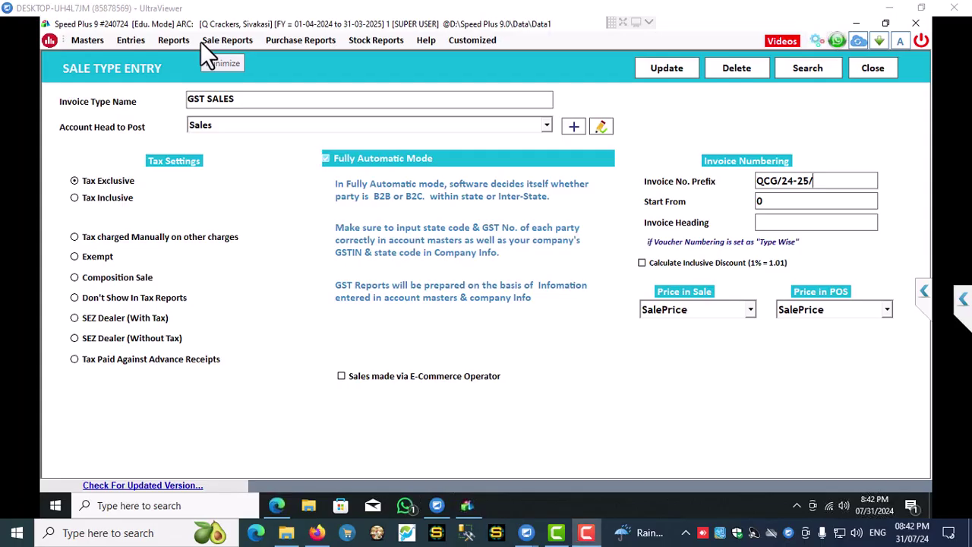
# - Enter 000 as the Start From value for GST SALES invoice numbering
pyautogui.click(761, 202)
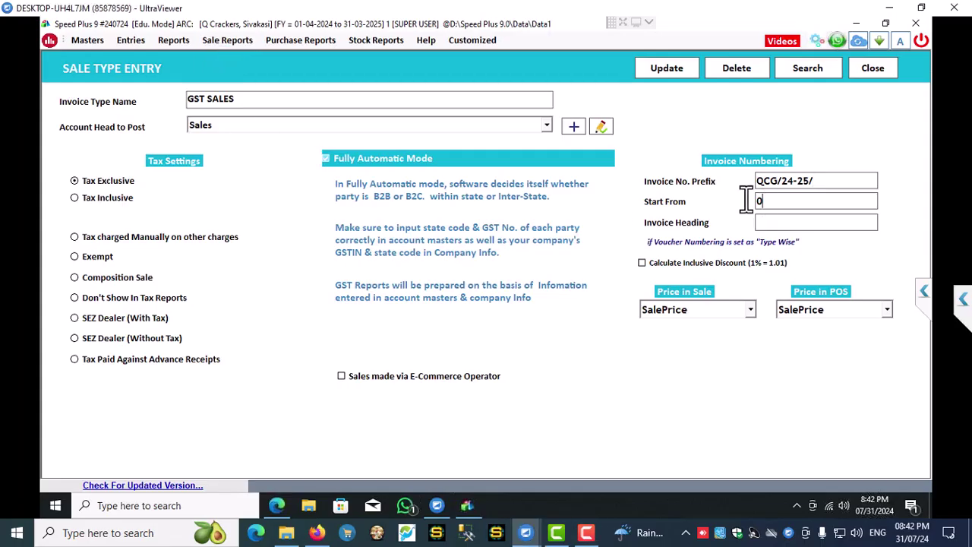
pyautogui.write('000')
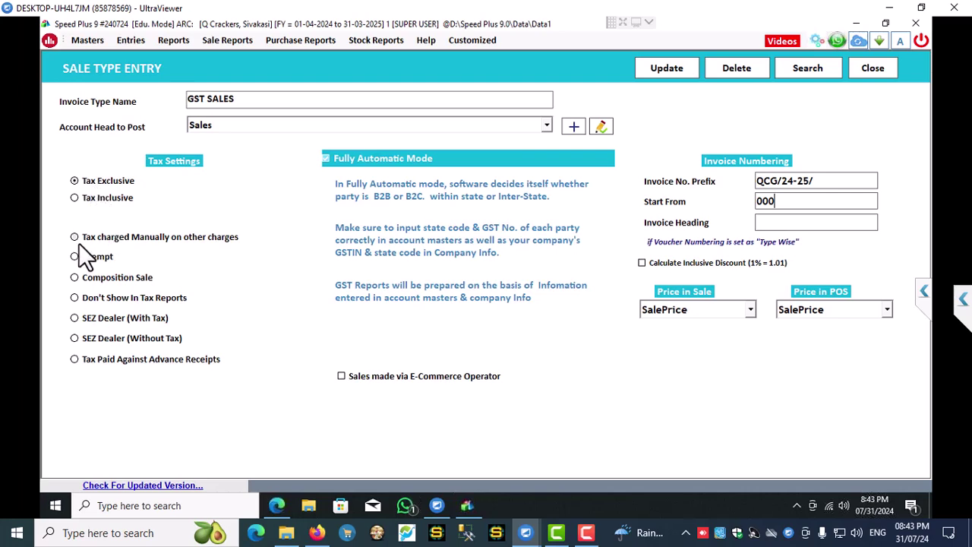
# - Set GST SALES to charge tax manually, with BasicPrice for sale and POS and heading TAX INVOICE
pyautogui.click(100, 240)
pyautogui.click(697, 309)
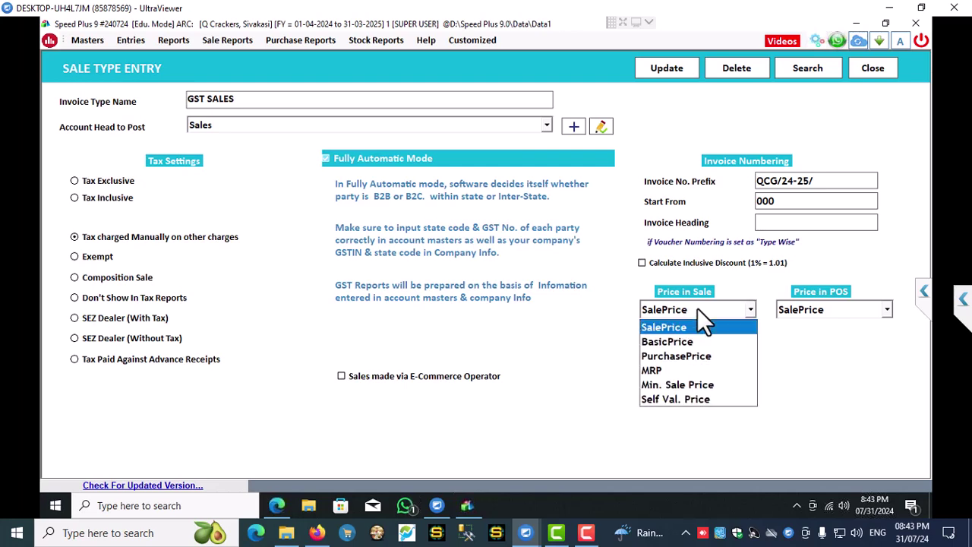
pyautogui.click(665, 342)
pyautogui.click(824, 310)
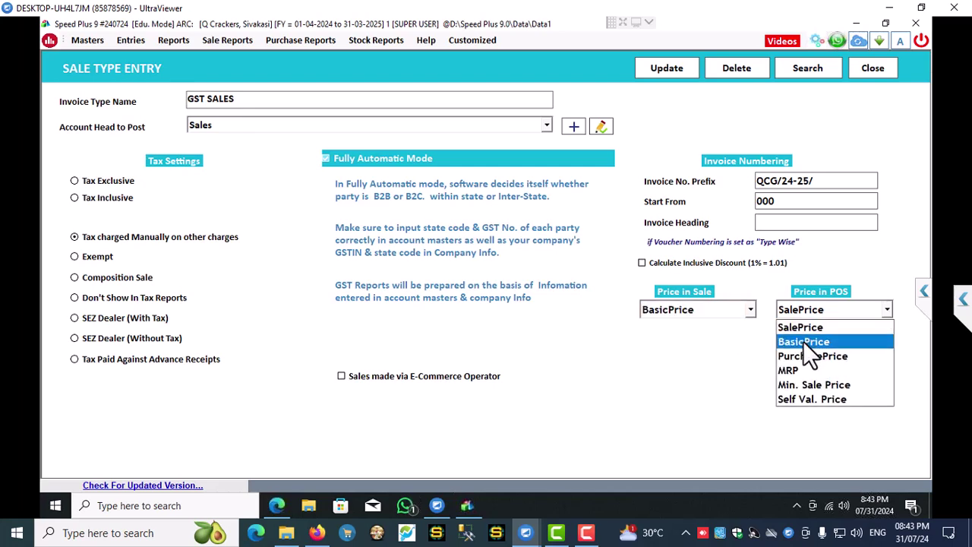
pyautogui.click(804, 341)
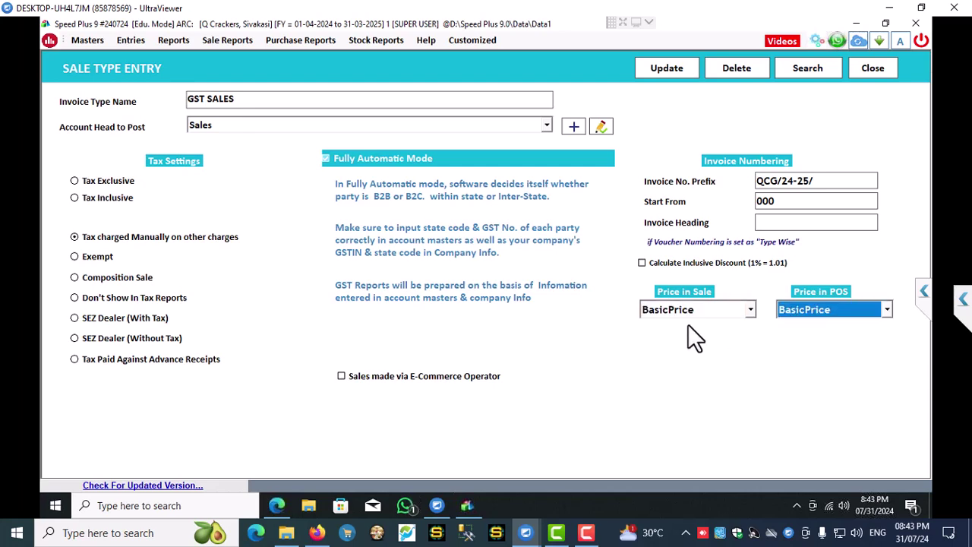
pyautogui.click(794, 220)
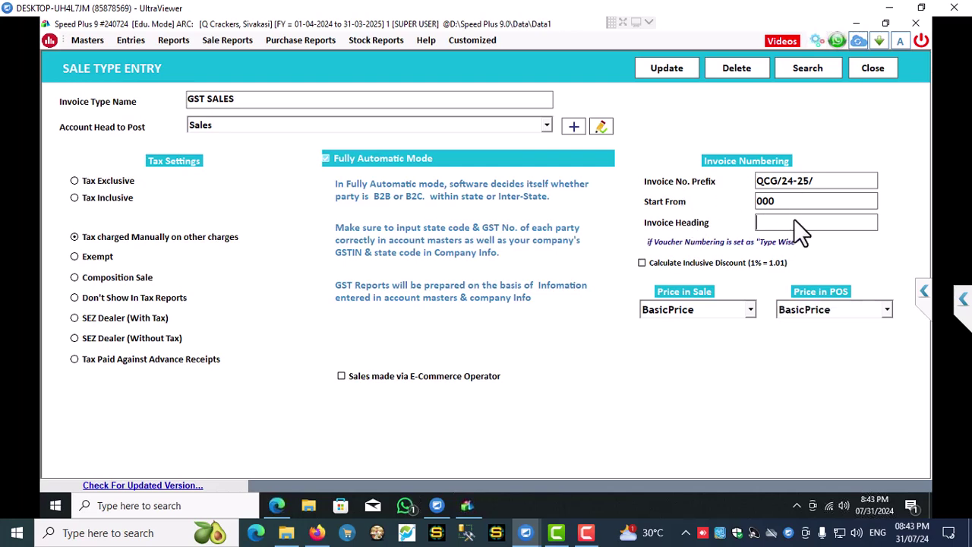
pyautogui.write('TAX INVOICE')
pyautogui.click(667, 68)
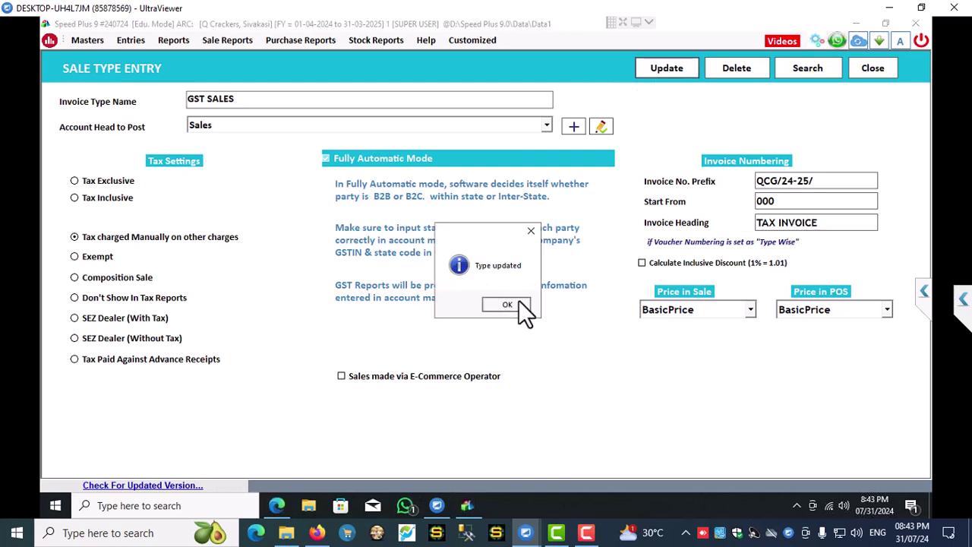
pyautogui.click(507, 304)
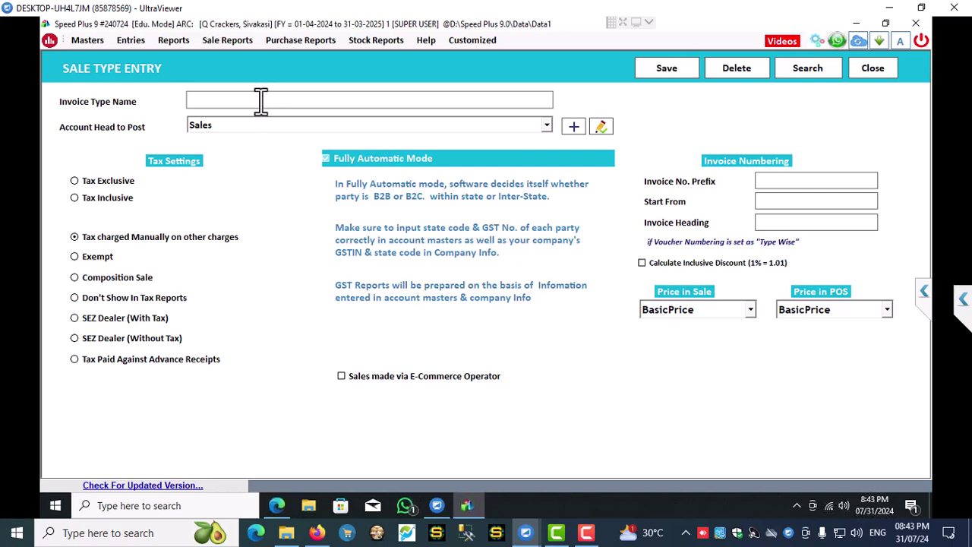
# - Enter a WHOLESALE 1 type with prefix QCW/24-25/, start 000 and heading ESTIMATE
pyautogui.write('WHOLE')
pyautogui.write('SALE 1')
pyautogui.click(787, 177)
pyautogui.write('QCW/24-25/')
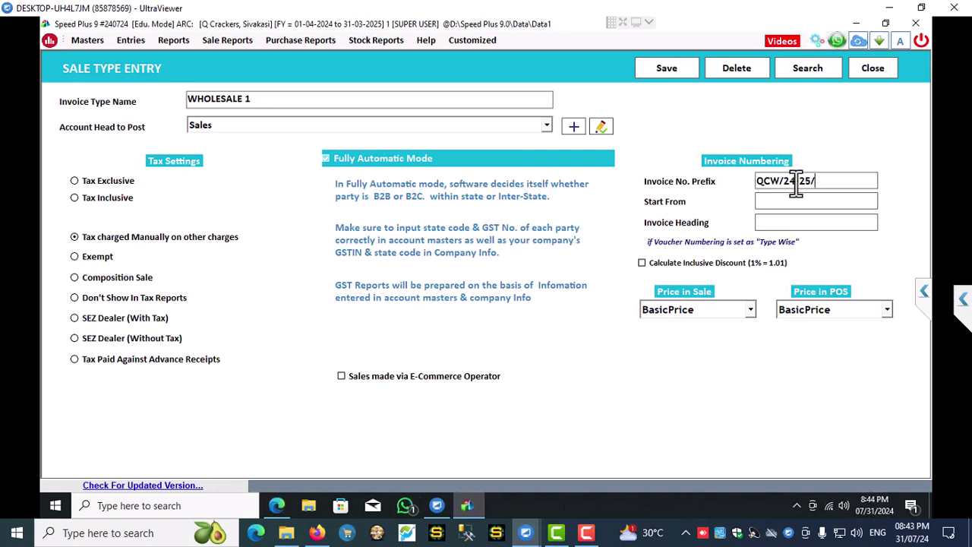
pyautogui.write('000')
pyautogui.click(793, 225)
pyautogui.write('ESTIMATE')
# - Use Min. Sale Price for the sale and POS prices and save WHOLESALE 1
pyautogui.click(731, 310)
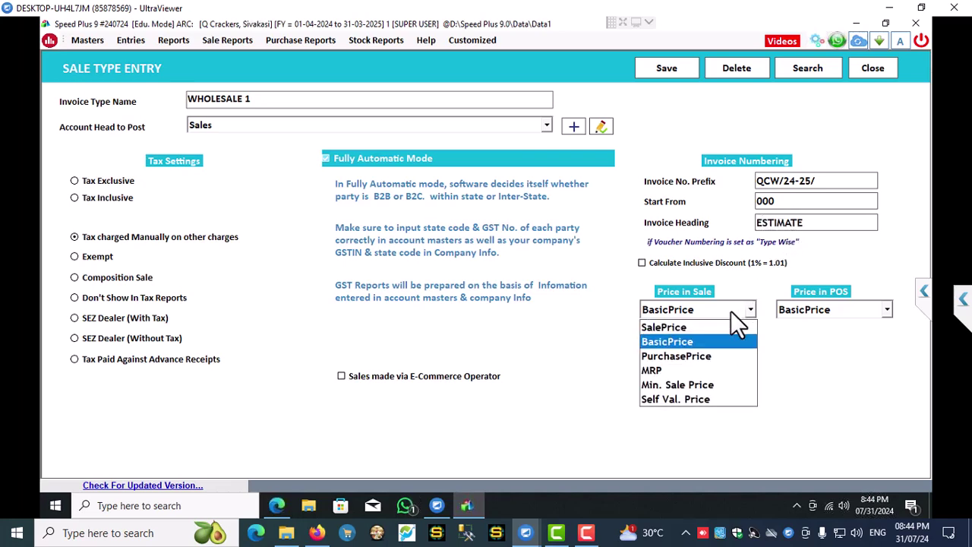
pyautogui.click(687, 384)
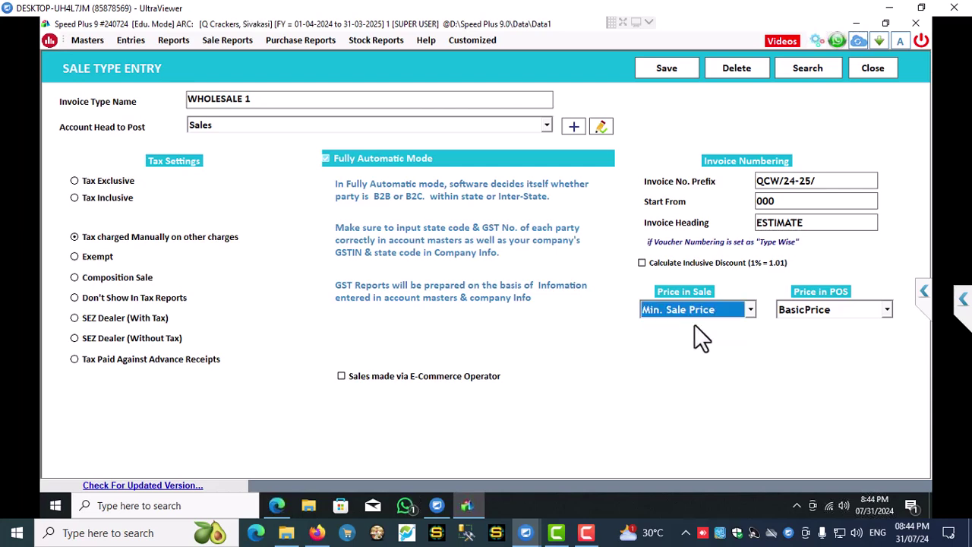
pyautogui.click(838, 312)
pyautogui.click(798, 384)
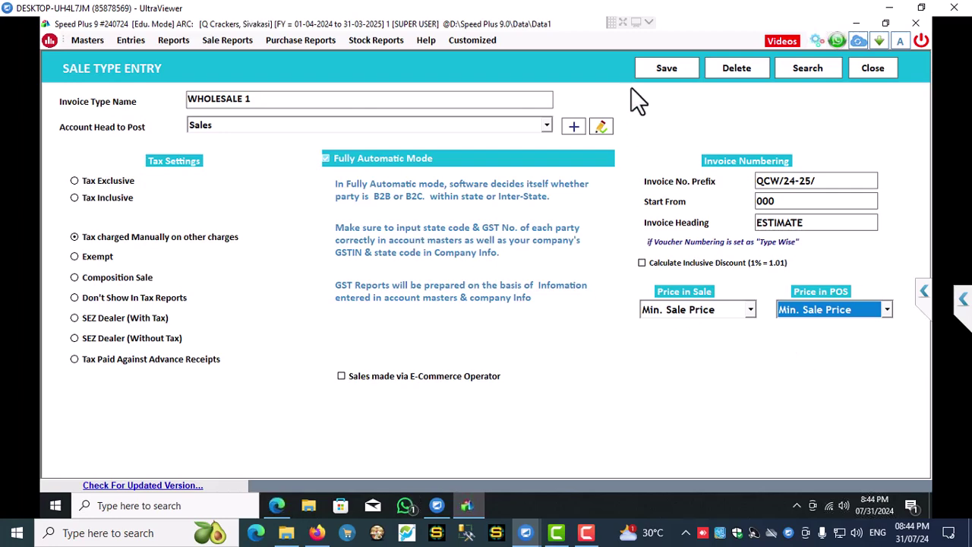
pyautogui.click(675, 67)
pyautogui.click(510, 303)
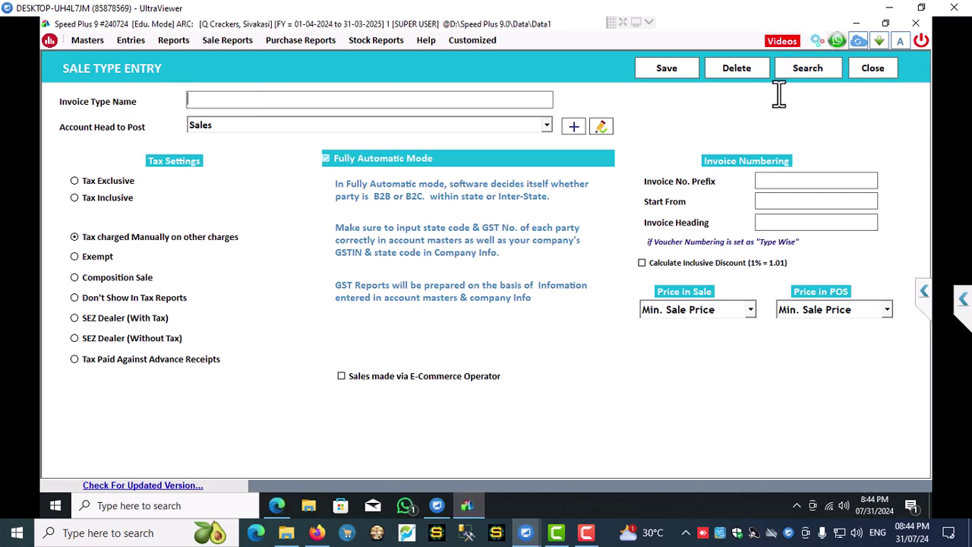
# - Reload WHOLESALE 1 from the type list, rename it to WHOLESALE and update it
pyautogui.click(808, 70)
pyautogui.click(655, 139)
pyautogui.doubleClick(653, 138)
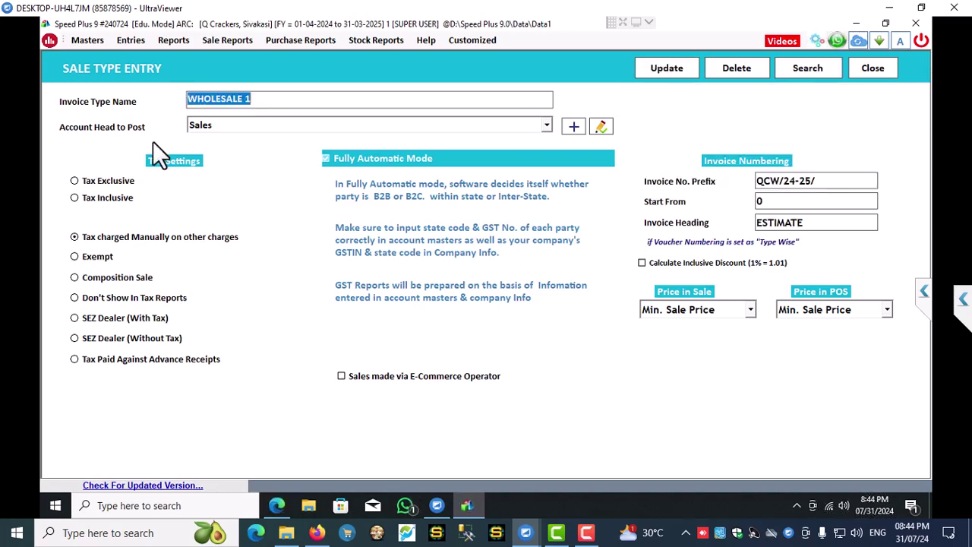
pyautogui.click(269, 97)
pyautogui.press('BackSpace')
pyautogui.press('BackSpace')
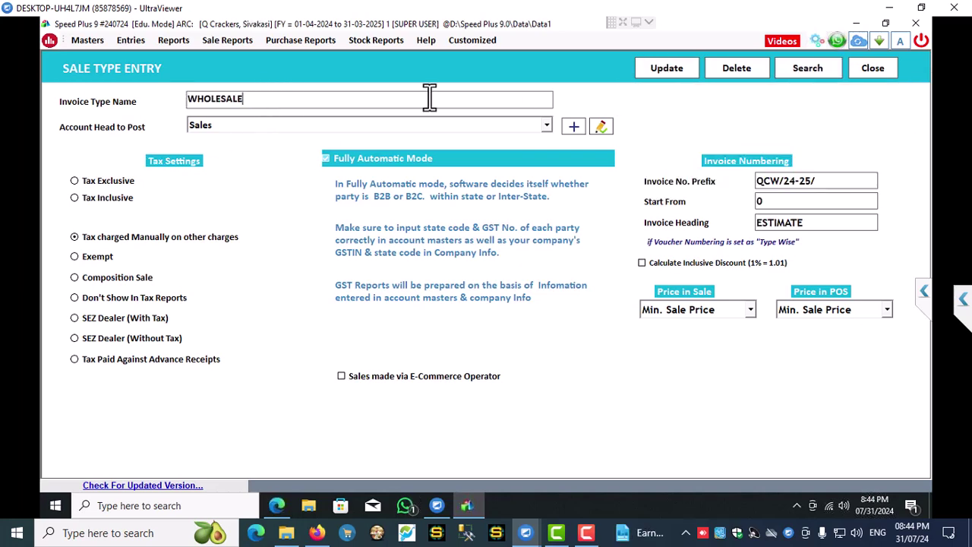
pyautogui.click(664, 69)
pyautogui.click(507, 305)
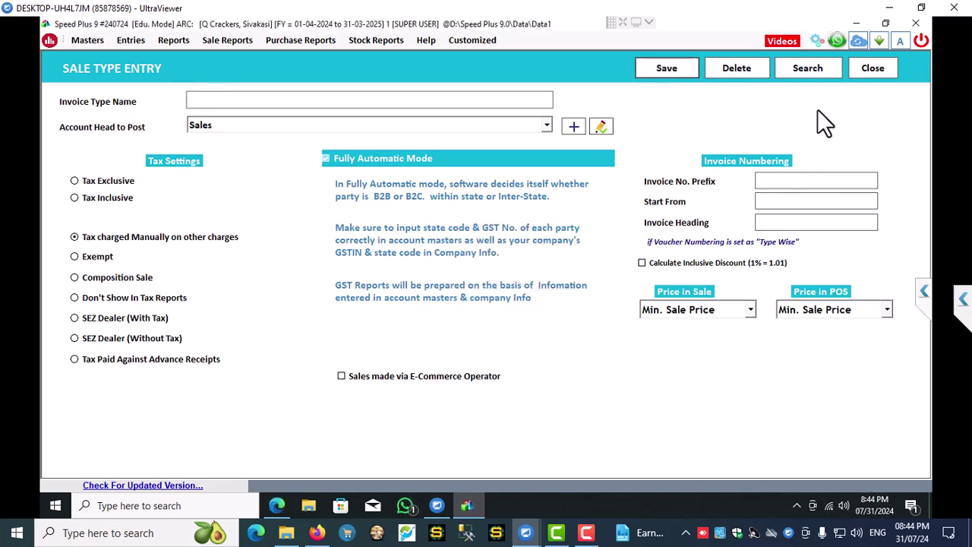
# - Name a new type WHOLESALE 1, keeping Sales as the account head
pyautogui.click(256, 101)
pyautogui.write('whol')
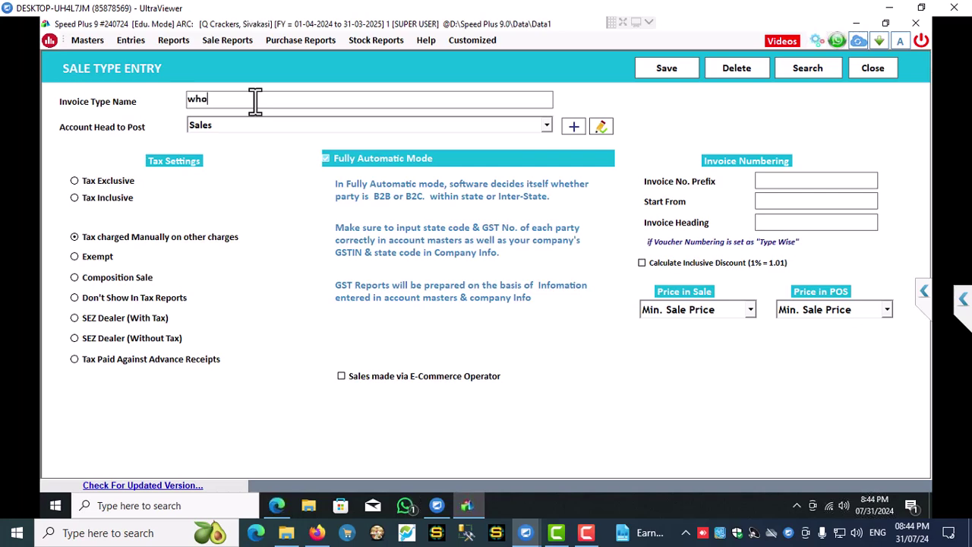
pyautogui.press('BackSpace')
pyautogui.press('BackSpace')
pyautogui.press('BackSpace')
pyautogui.press('BackSpace')
pyautogui.write('WHOLESALE 1')
pyautogui.press('Return')
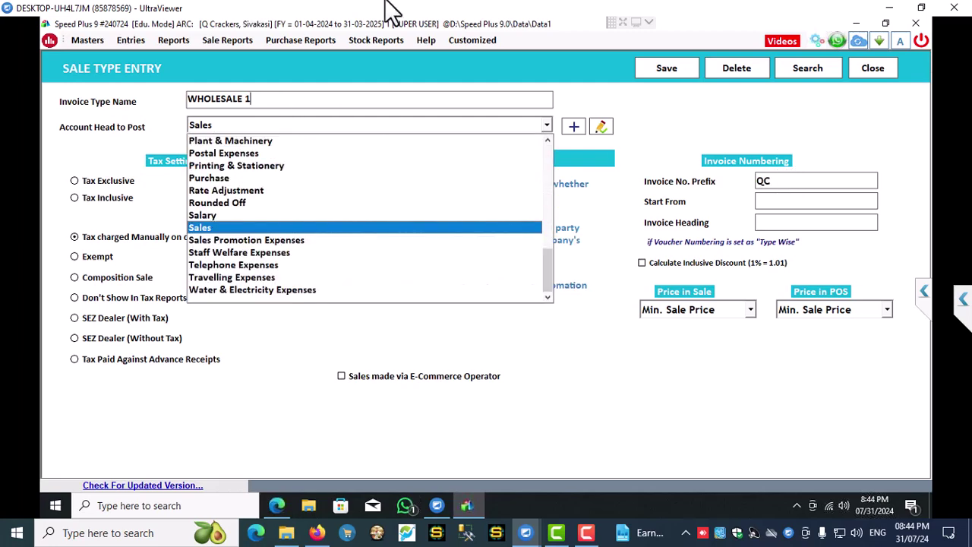
pyautogui.press('Return')
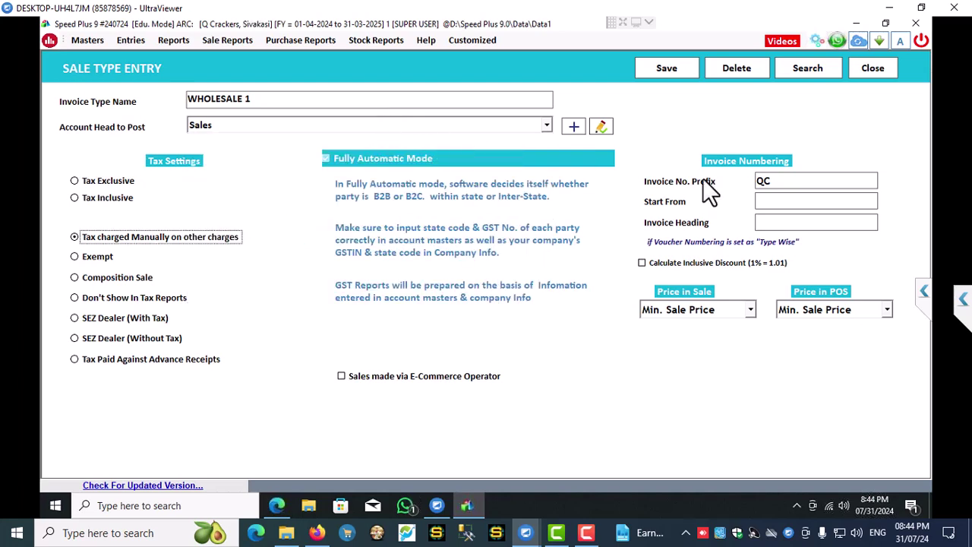
# - Give WHOLESALE 1 prefix QCW1/24-25/, start number 000 and heading ESTIMATE
pyautogui.click(782, 183)
pyautogui.write('W')
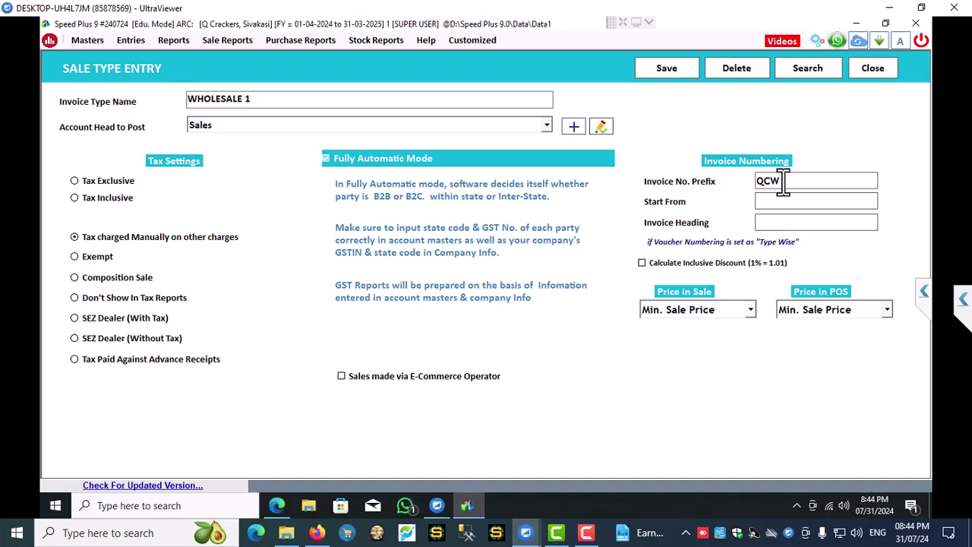
pyautogui.write('1/24')
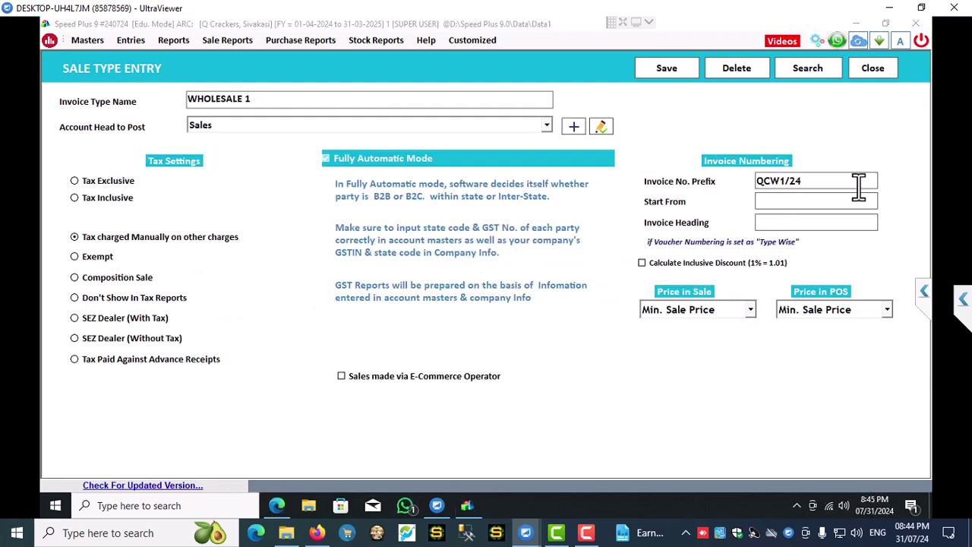
pyautogui.write('-')
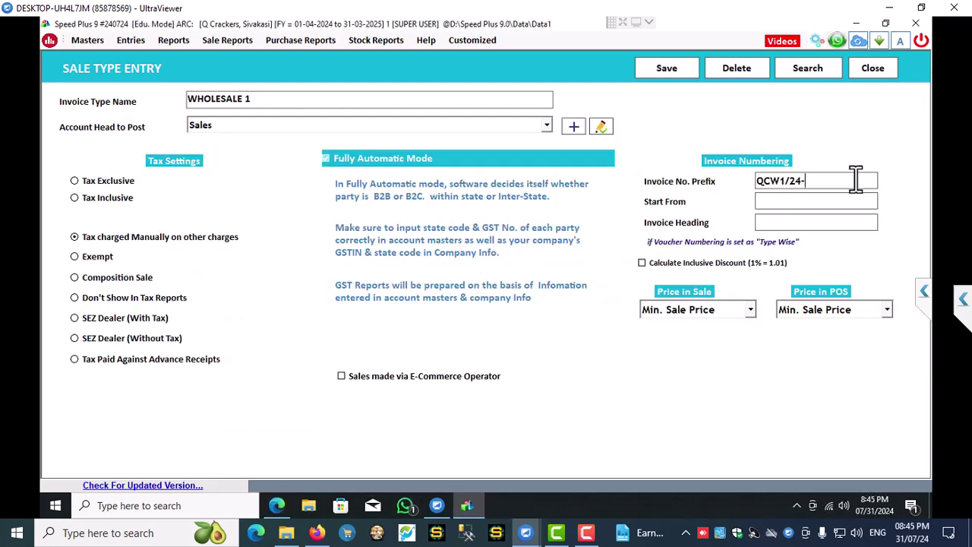
pyautogui.write('25/')
pyautogui.click(812, 202)
pyautogui.write('000')
pyautogui.click(795, 220)
pyautogui.write('ESTIMATE')
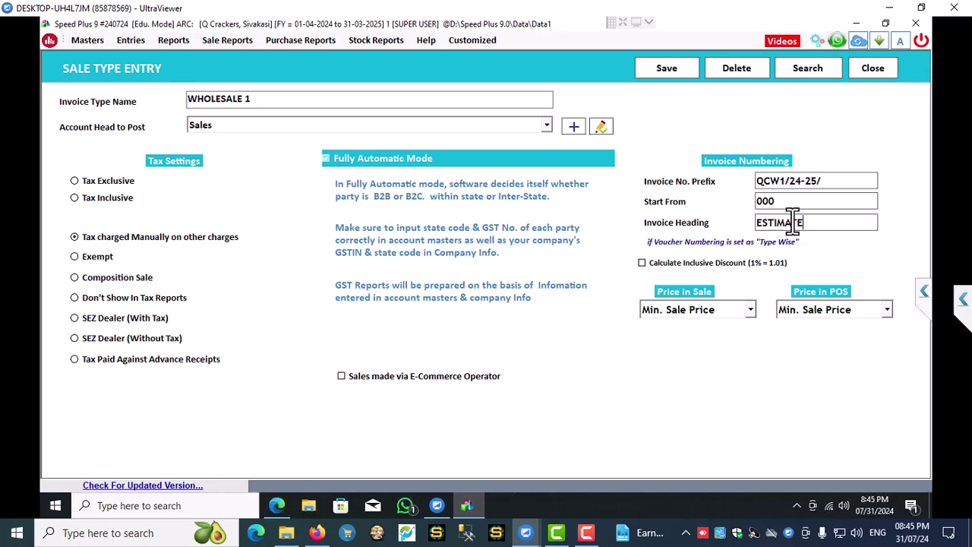
# - Use SalePrice for sale and POS prices, save WHOLESALE 1, and name the next type REATIL SALES
pyautogui.click(723, 308)
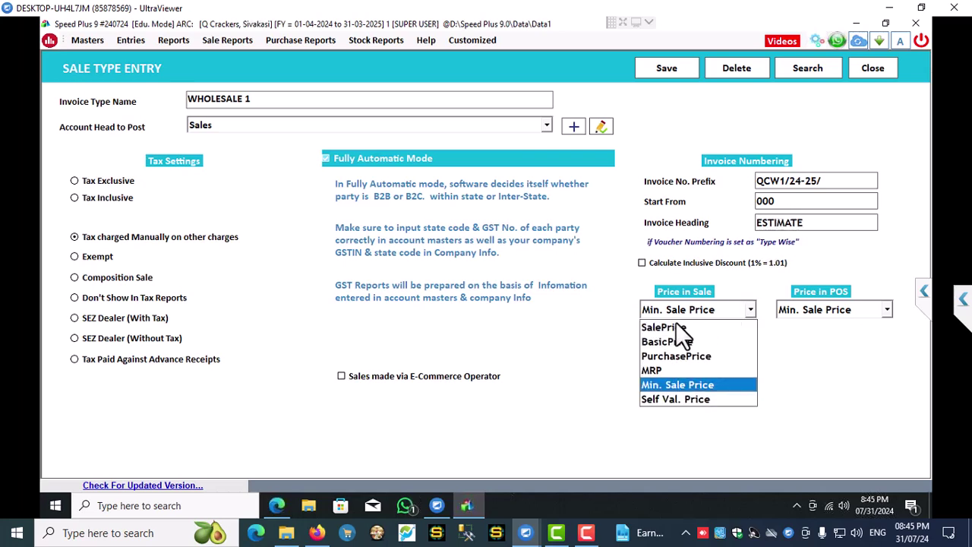
pyautogui.click(677, 326)
pyautogui.click(816, 310)
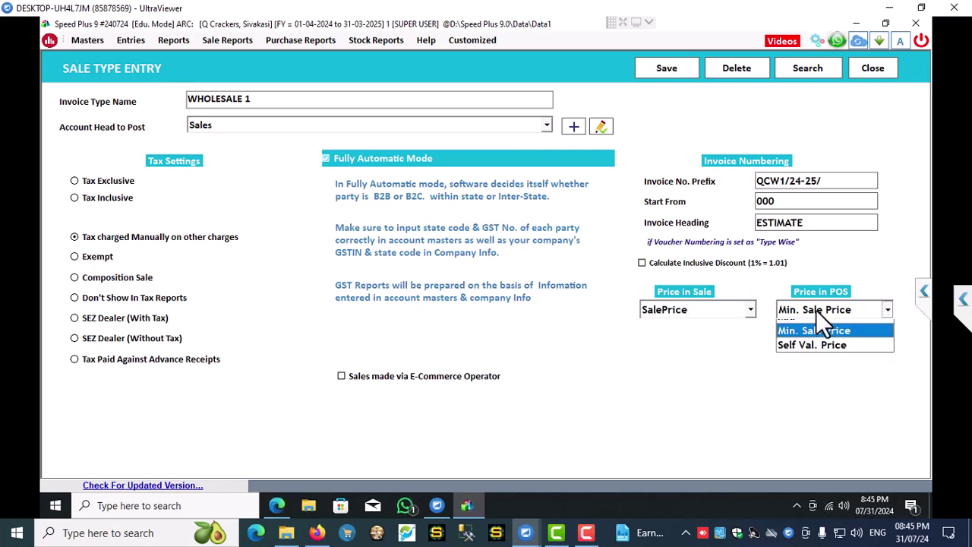
pyautogui.click(801, 326)
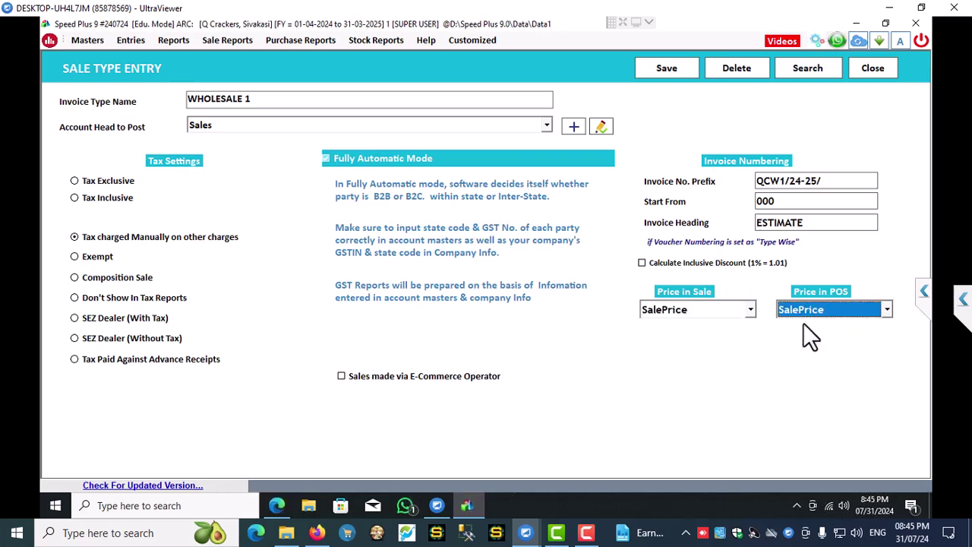
pyautogui.click(666, 67)
pyautogui.click(530, 305)
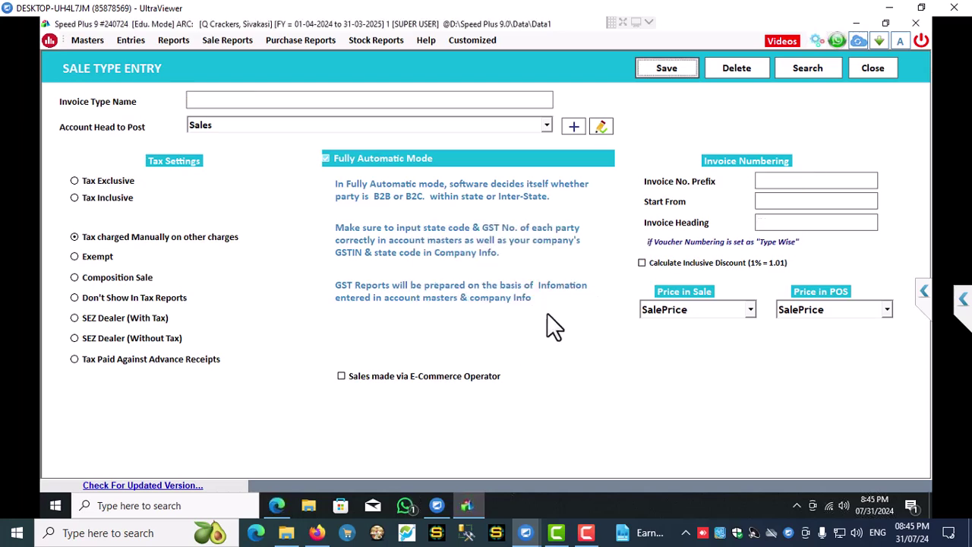
pyautogui.click(243, 101)
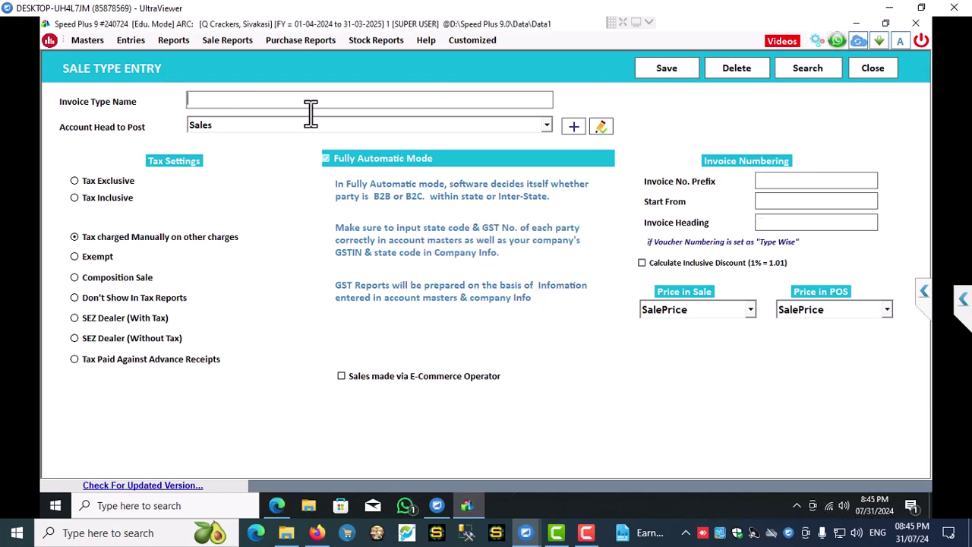
pyautogui.write('REATIL SALES')
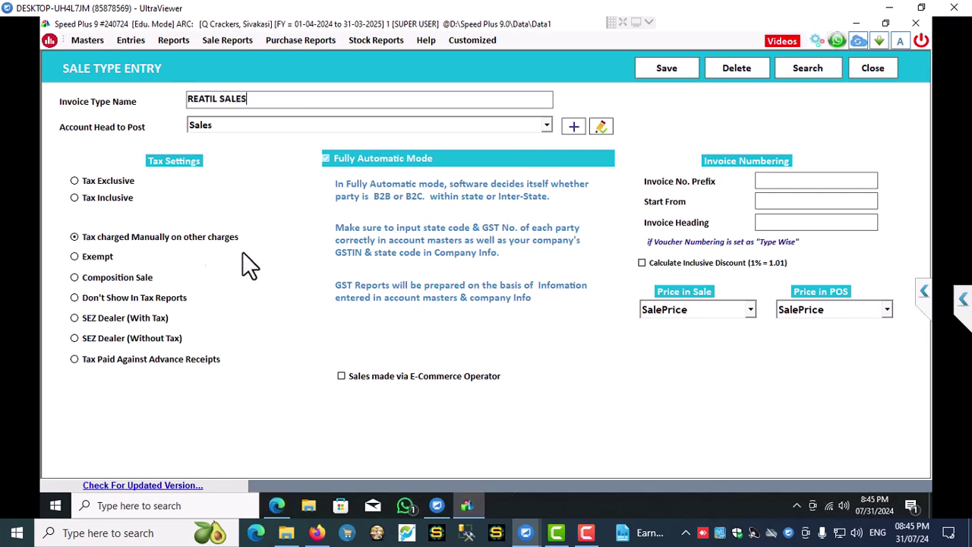
# - Give REATIL SALES prefix QCR/24-25/, start number 000 and heading ESTIMATE
pyautogui.click(796, 179)
pyautogui.write('QCR/24-25')
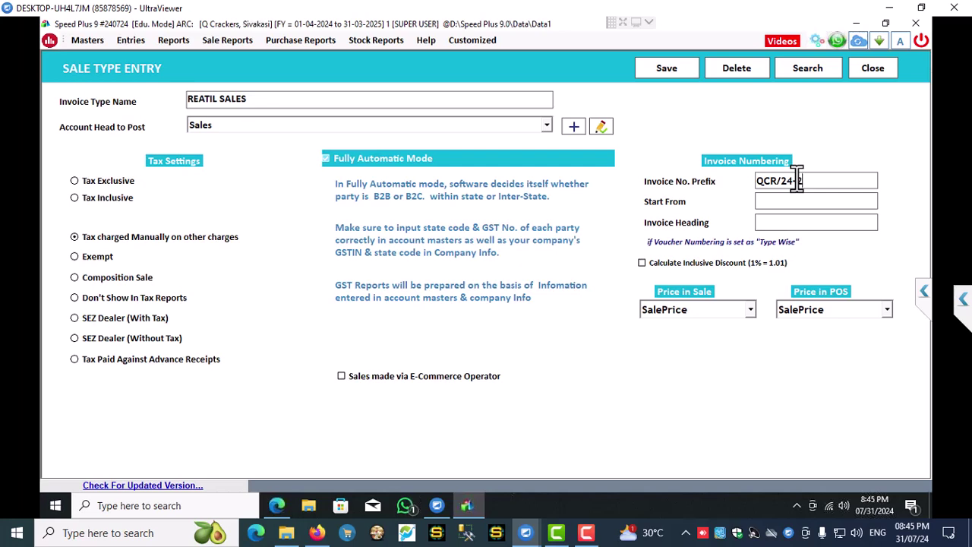
pyautogui.write('/')
pyautogui.click(769, 201)
pyautogui.write('000')
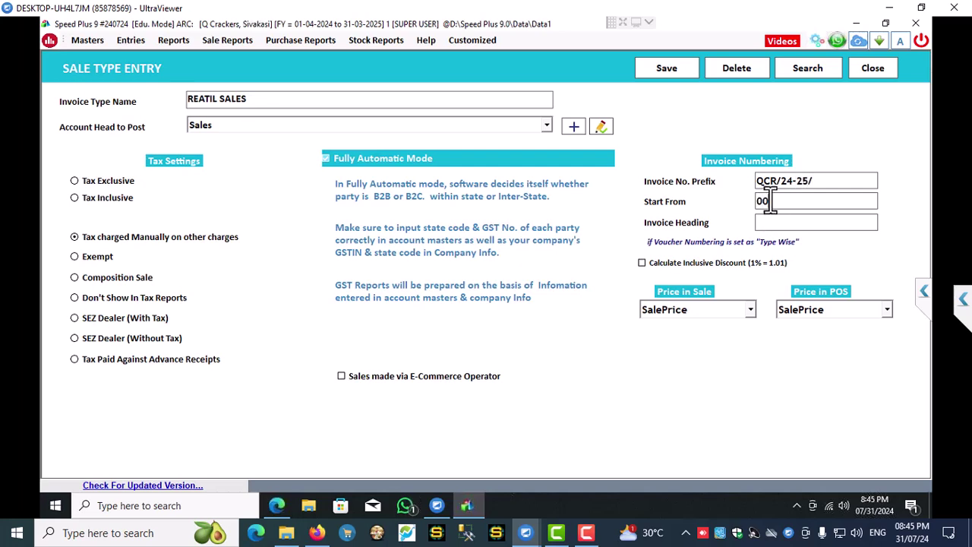
pyautogui.click(757, 223)
pyautogui.write('ESTIMATE')
# - Use MRP for the sale and POS prices and save REATIL SALES
pyautogui.click(721, 308)
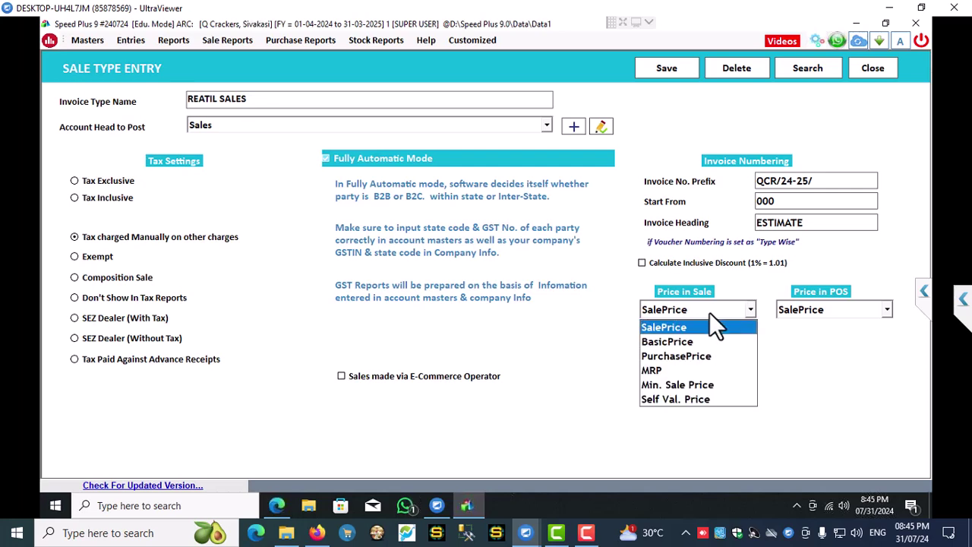
pyautogui.click(665, 370)
pyautogui.click(827, 311)
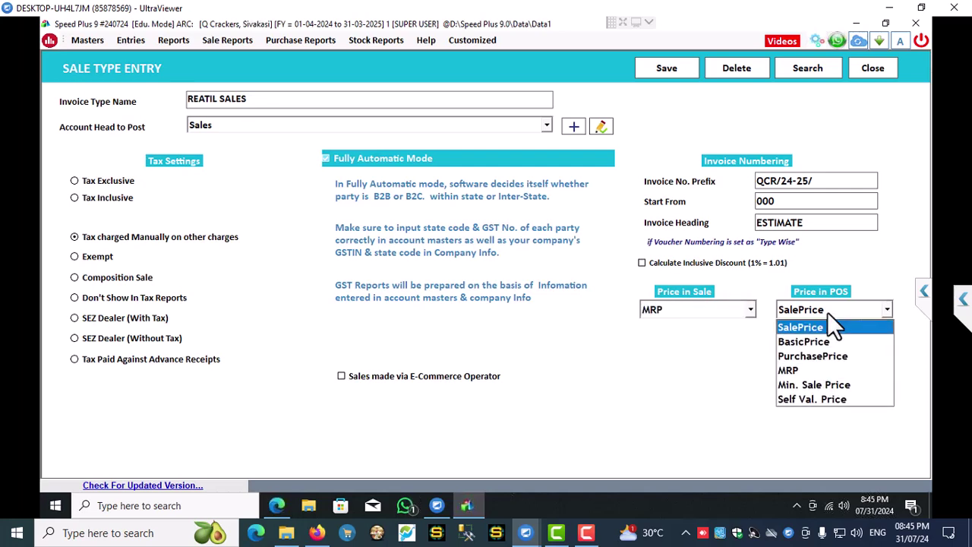
pyautogui.click(782, 369)
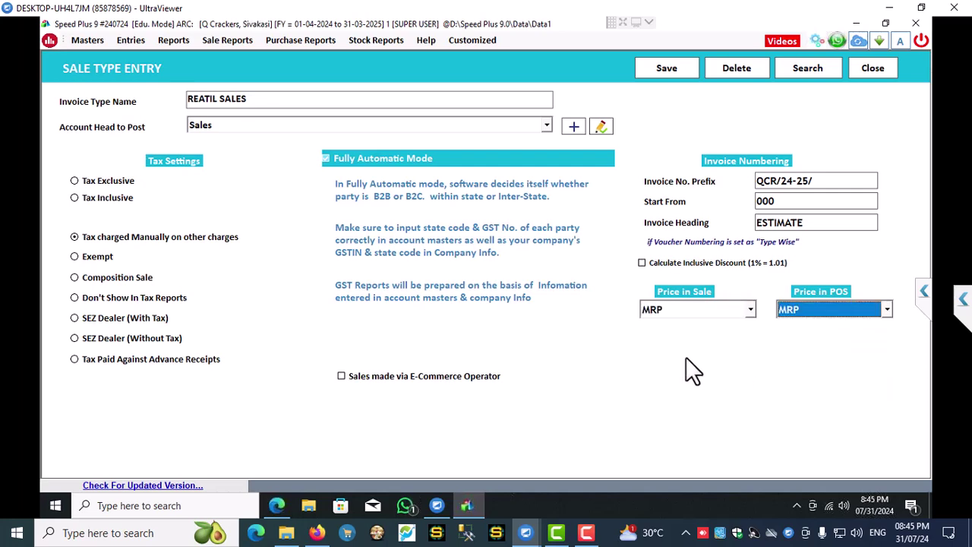
pyautogui.click(666, 69)
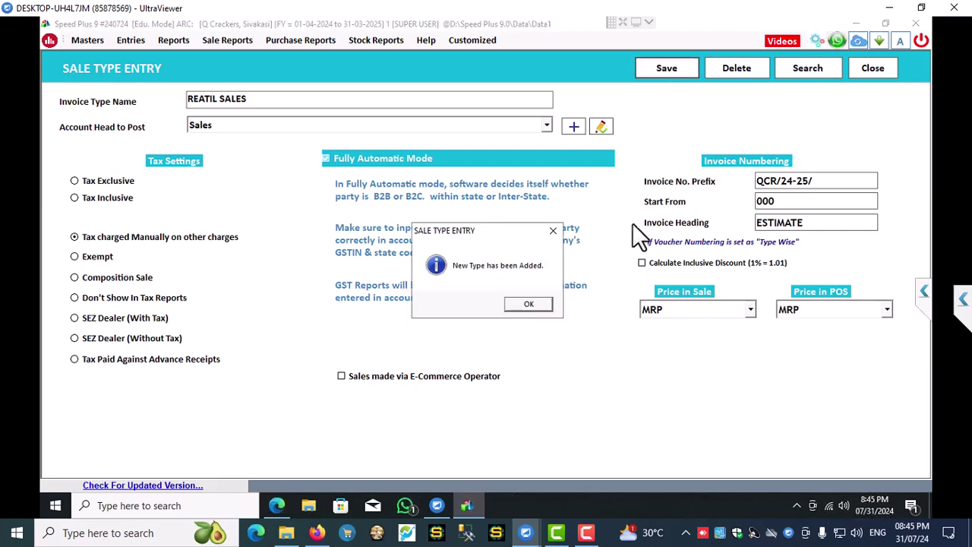
pyautogui.click(529, 304)
# - Review the saved sale types: GST SALES, REATIL SALES, WHOLESALE and WHOLESALE 1
pyautogui.click(808, 68)
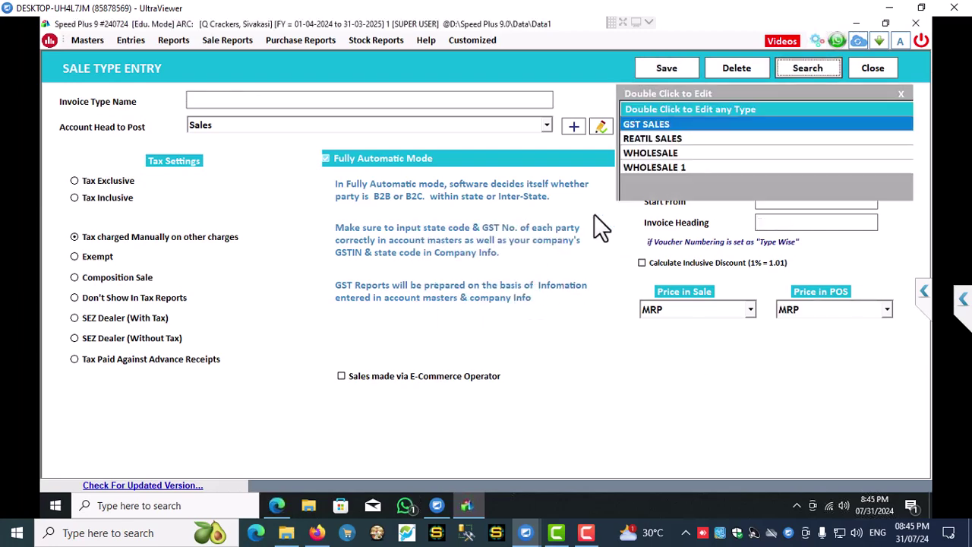
pyautogui.click(657, 139)
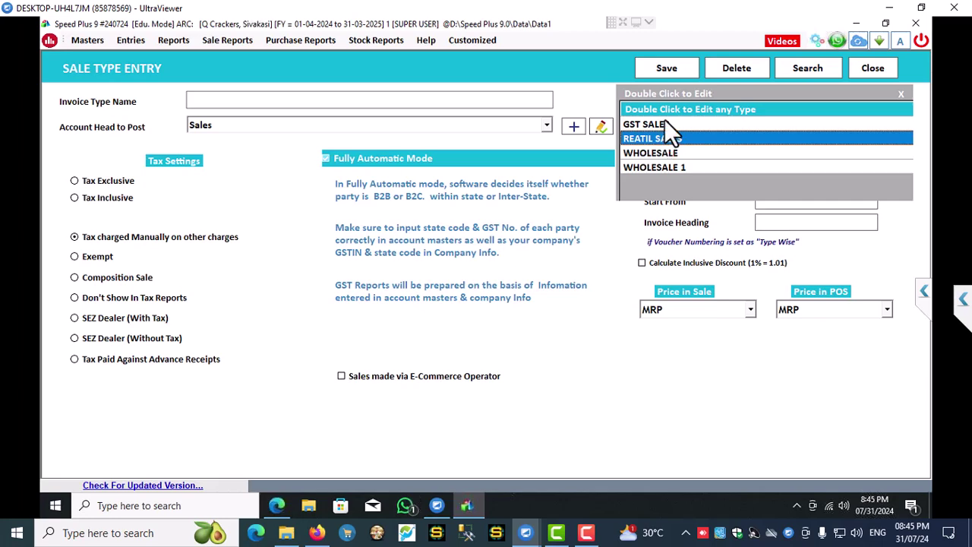
pyautogui.click(664, 120)
pyautogui.click(662, 140)
pyautogui.click(657, 152)
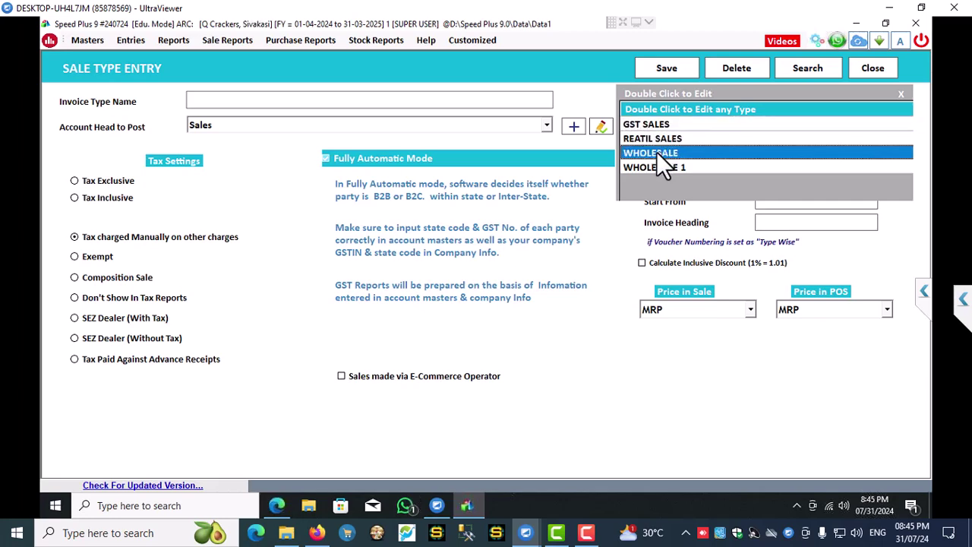
pyautogui.click(653, 169)
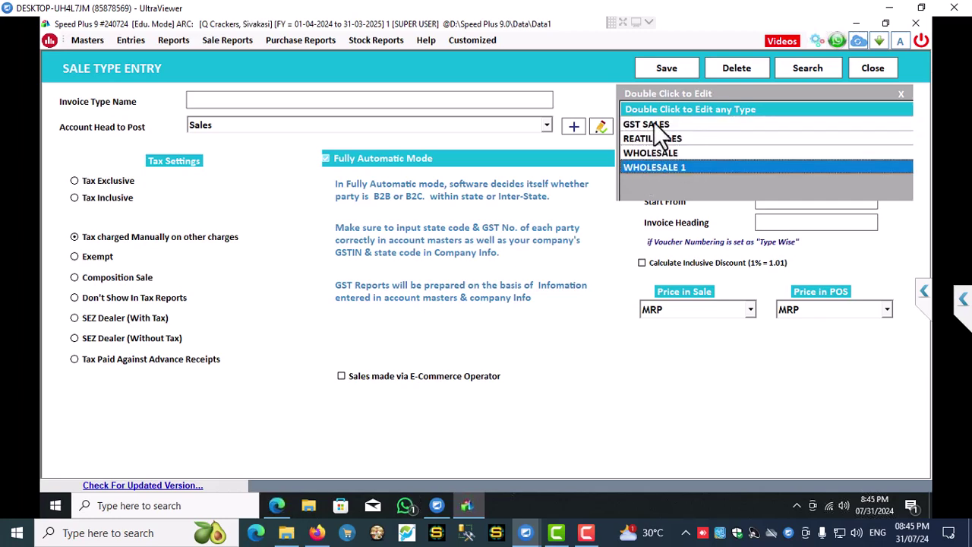
# - Leave sale types and load the existing Purchase type in Purchase Types for editing
pyautogui.click(871, 73)
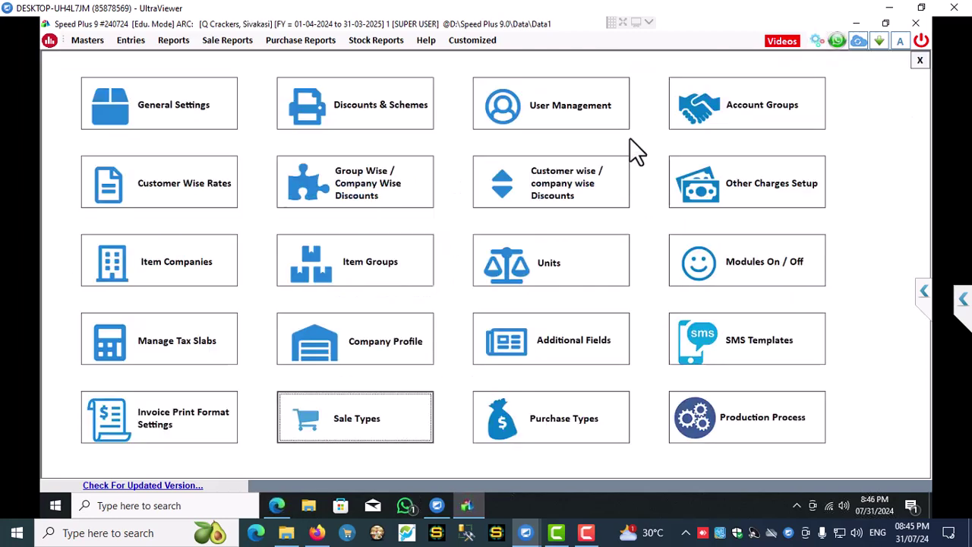
pyautogui.click(530, 430)
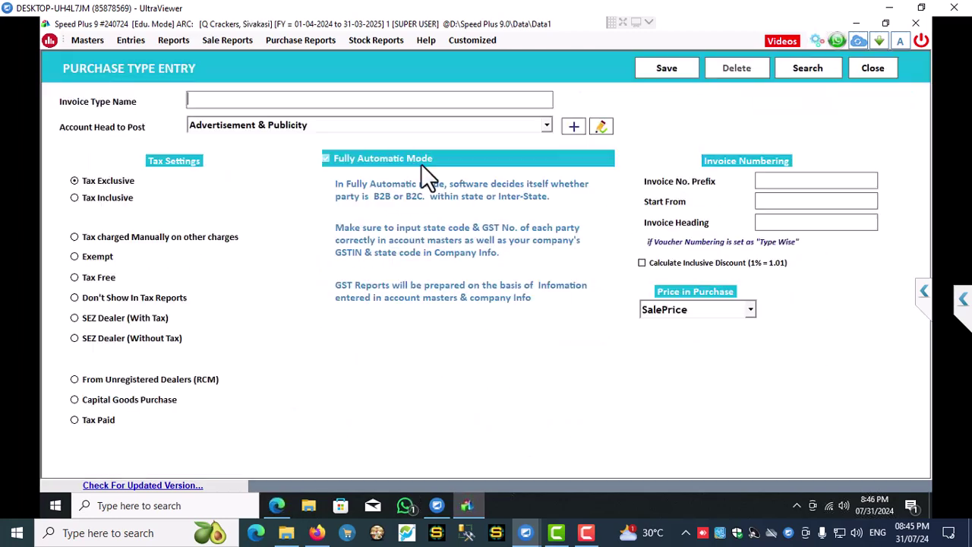
pyautogui.click(806, 68)
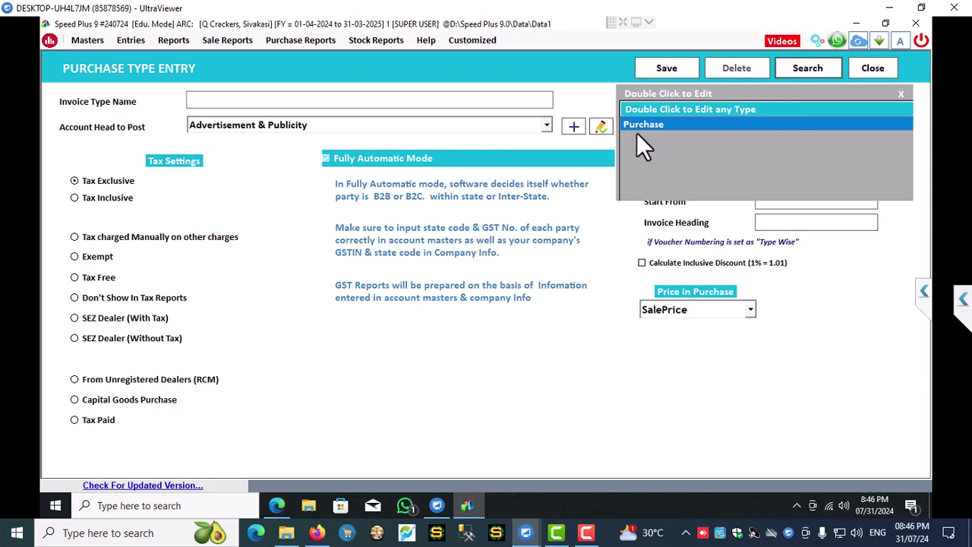
pyautogui.doubleClick(674, 124)
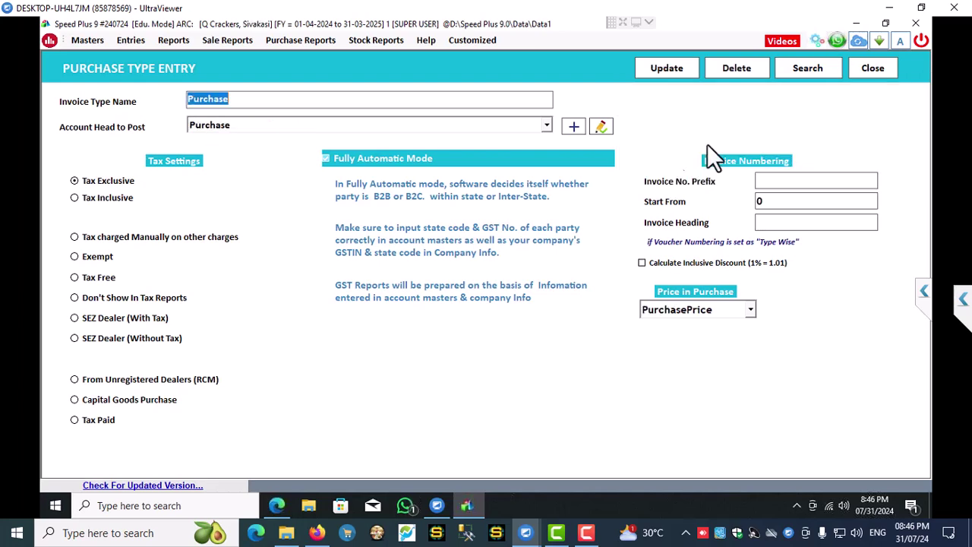
# - Set Purchase to charge tax manually, with prefix QCP/ and heading TAX INVOICE, and update it
pyautogui.click(104, 238)
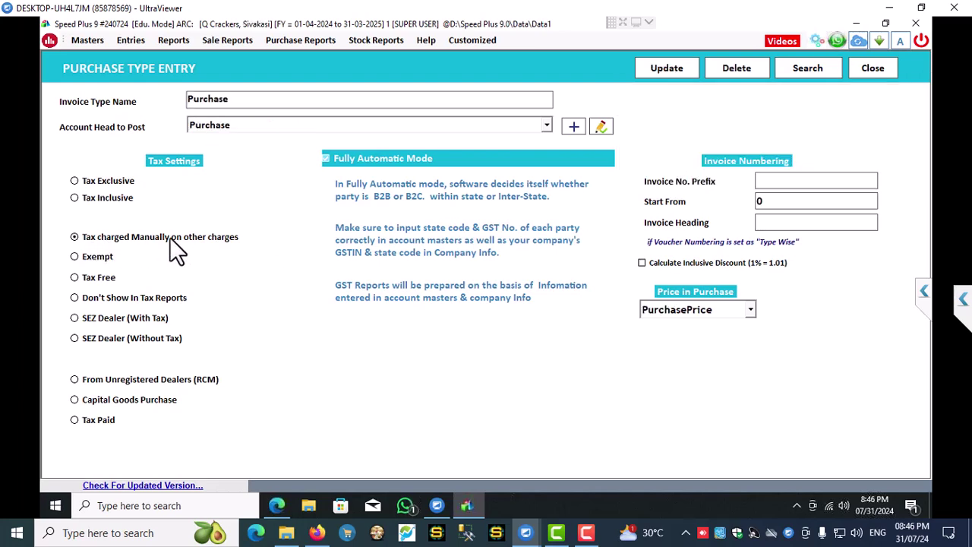
pyautogui.click(767, 183)
pyautogui.write('Q P/')
pyautogui.click(771, 222)
pyautogui.write('TAX IN')
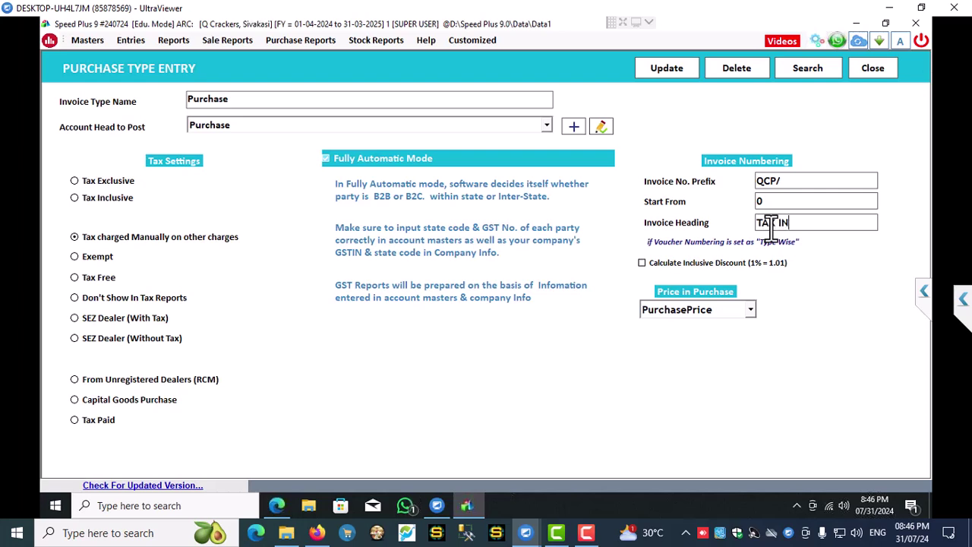
pyautogui.write('VOICE')
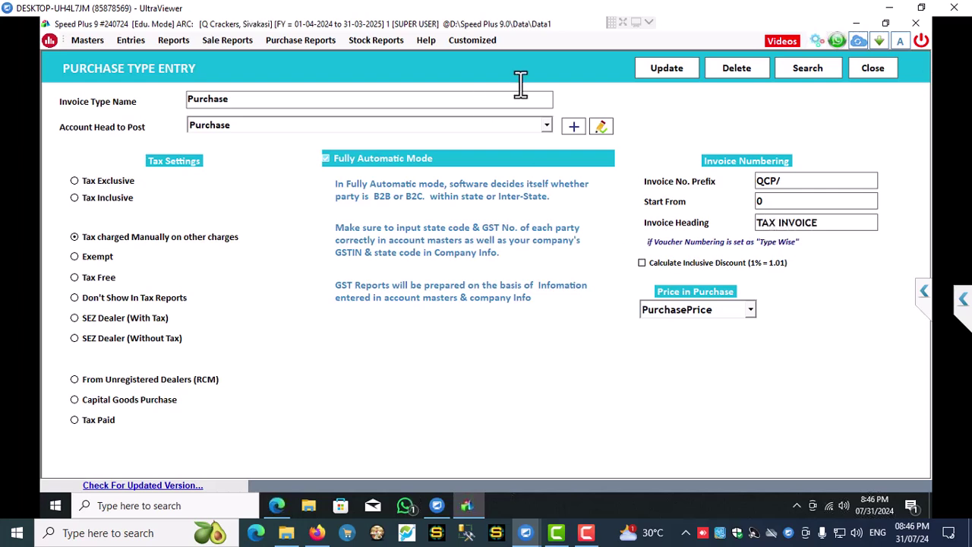
pyautogui.click(663, 67)
pyautogui.click(503, 303)
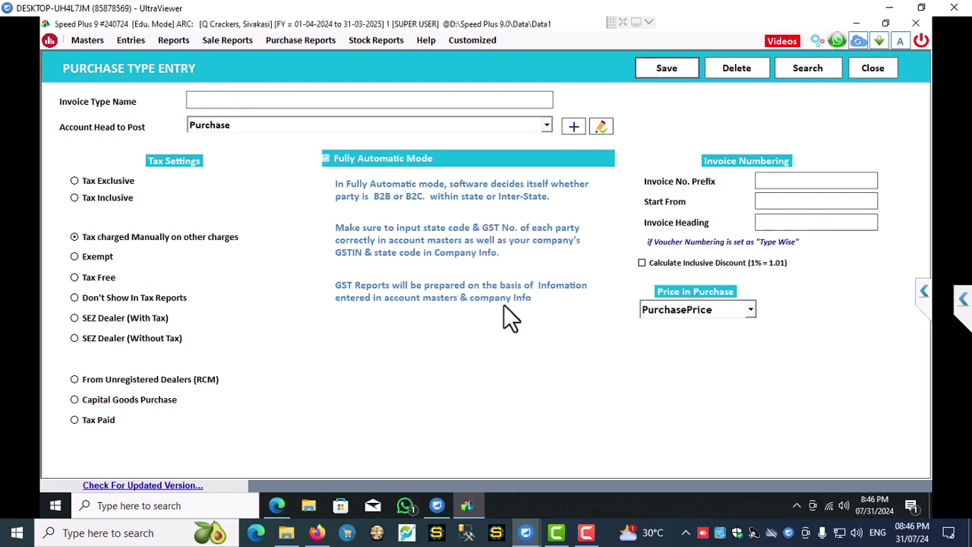
# - Save a BILL OF SUPPLY purchase type with prefix QCB/ and heading ESTIMATE, then close the screen
pyautogui.click(267, 98)
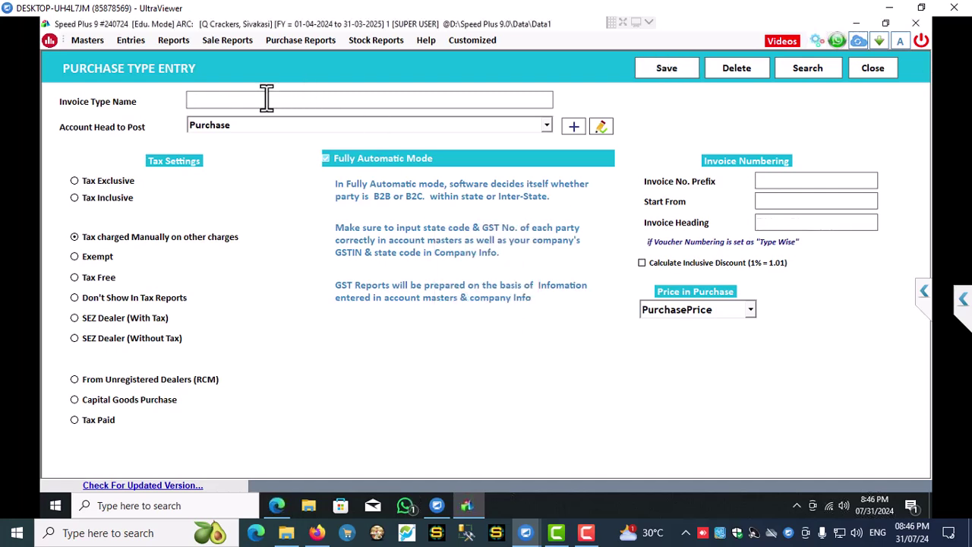
pyautogui.write('BILL')
pyautogui.write(' OF S')
pyautogui.write('UPPLY')
pyautogui.write('Q')
pyautogui.write('C')
pyautogui.write('B/')
pyautogui.click(777, 205)
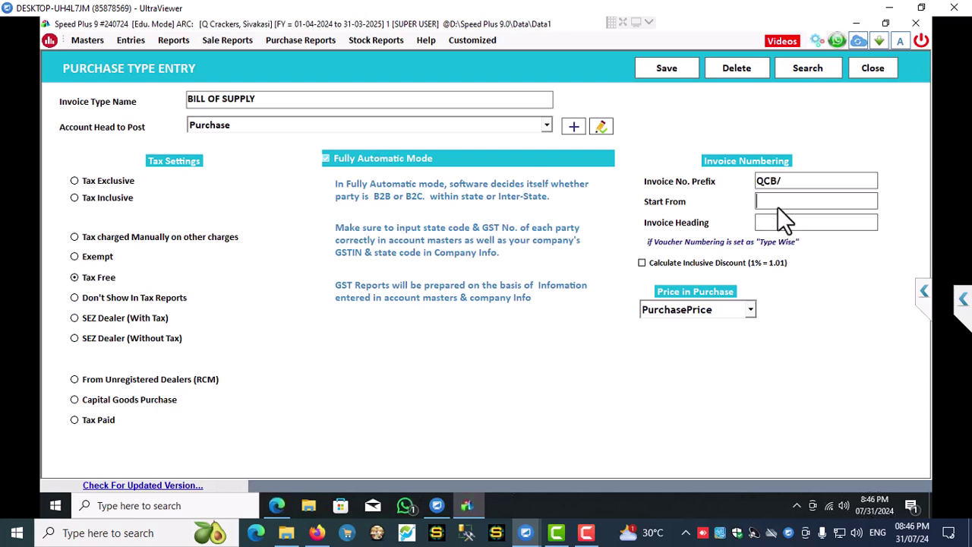
pyautogui.click(771, 221)
pyautogui.write('ESTIMATE')
pyautogui.click(687, 70)
pyautogui.click(523, 306)
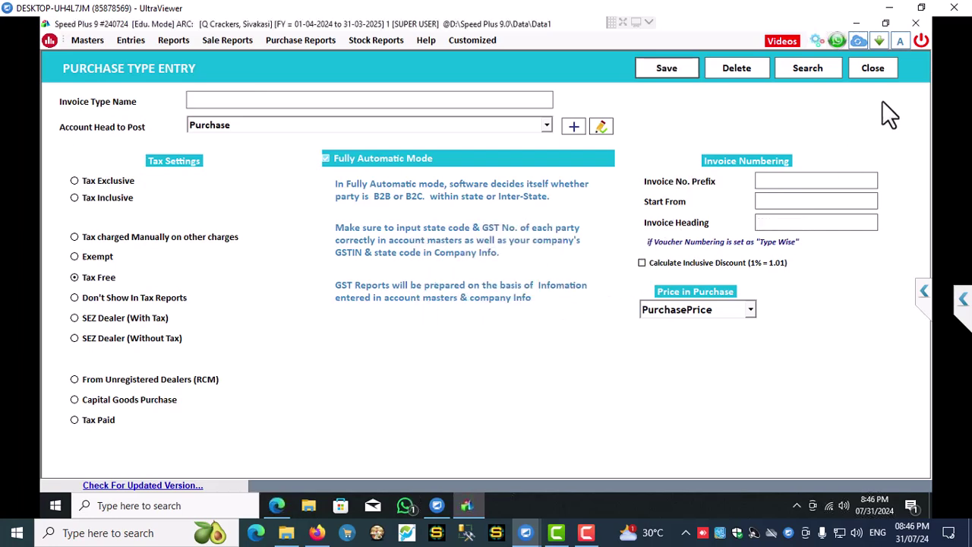
pyautogui.click(882, 73)
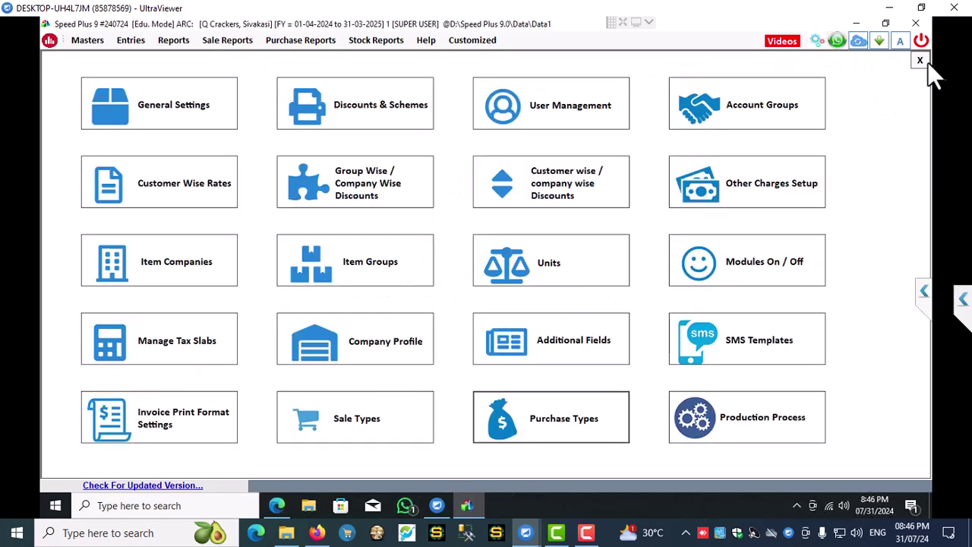
# - Return to the dashboard, refresh it, and start a new item from Masters > Items
pyautogui.press('Escape')
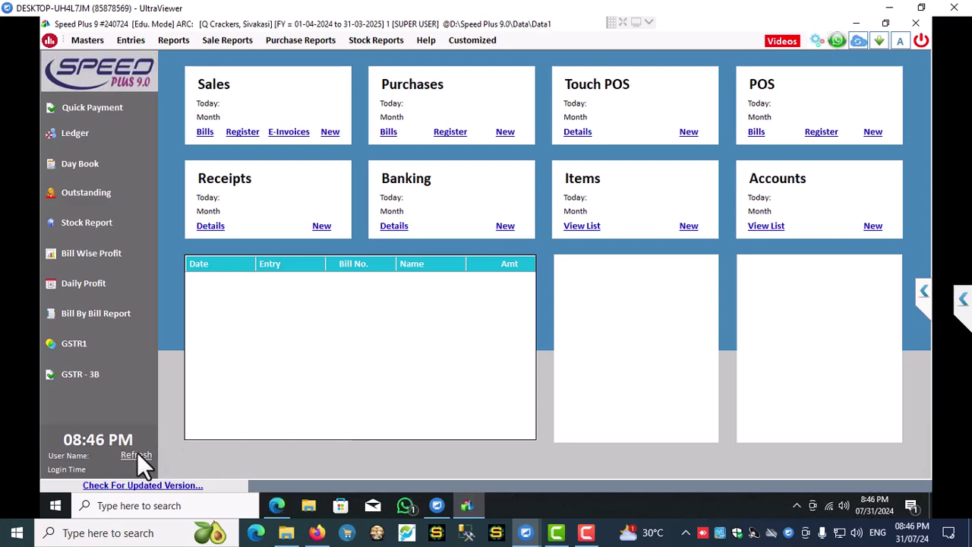
pyautogui.click(137, 454)
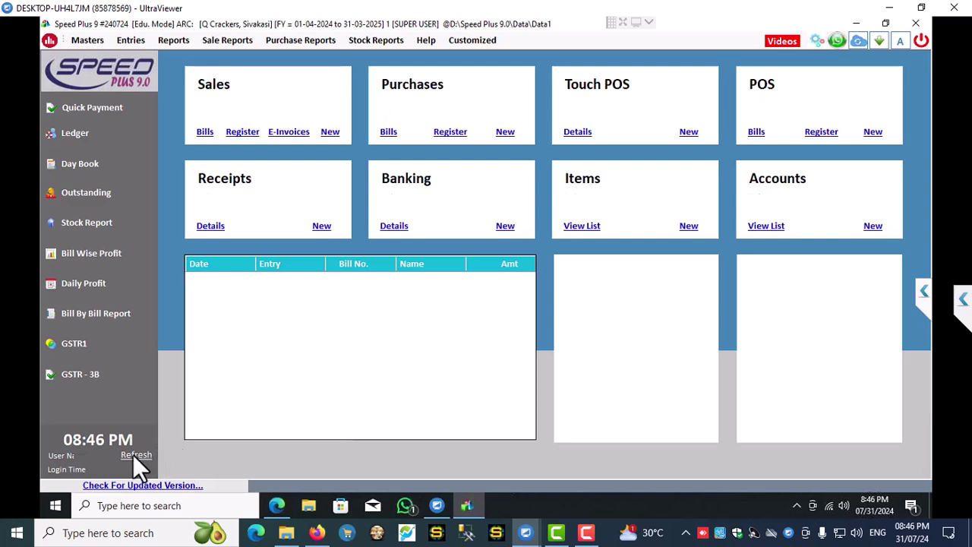
pyautogui.click(88, 41)
pyautogui.click(100, 79)
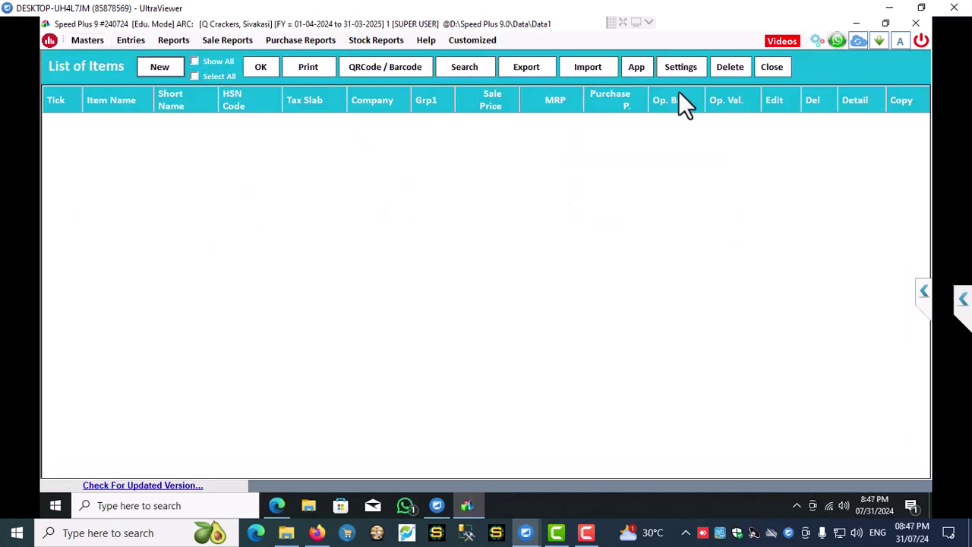
pyautogui.click(150, 67)
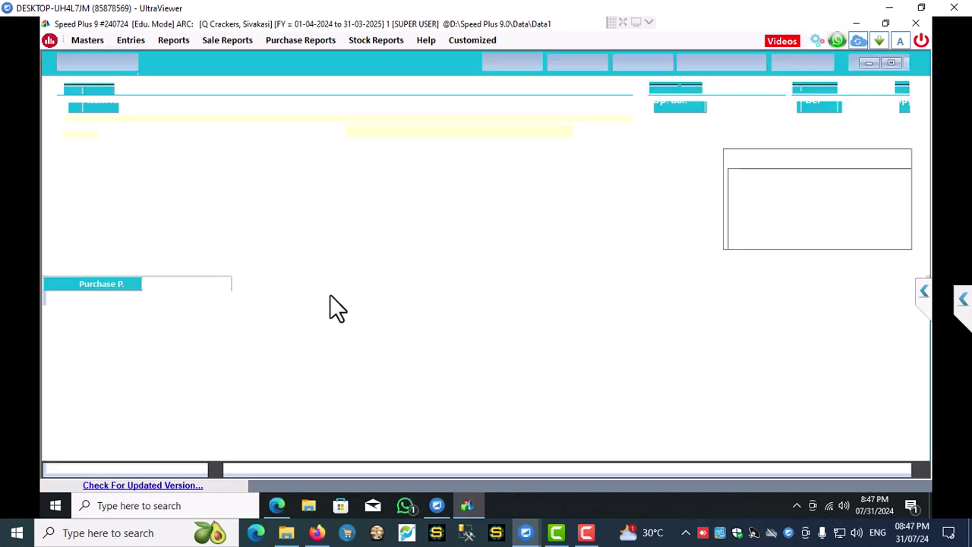